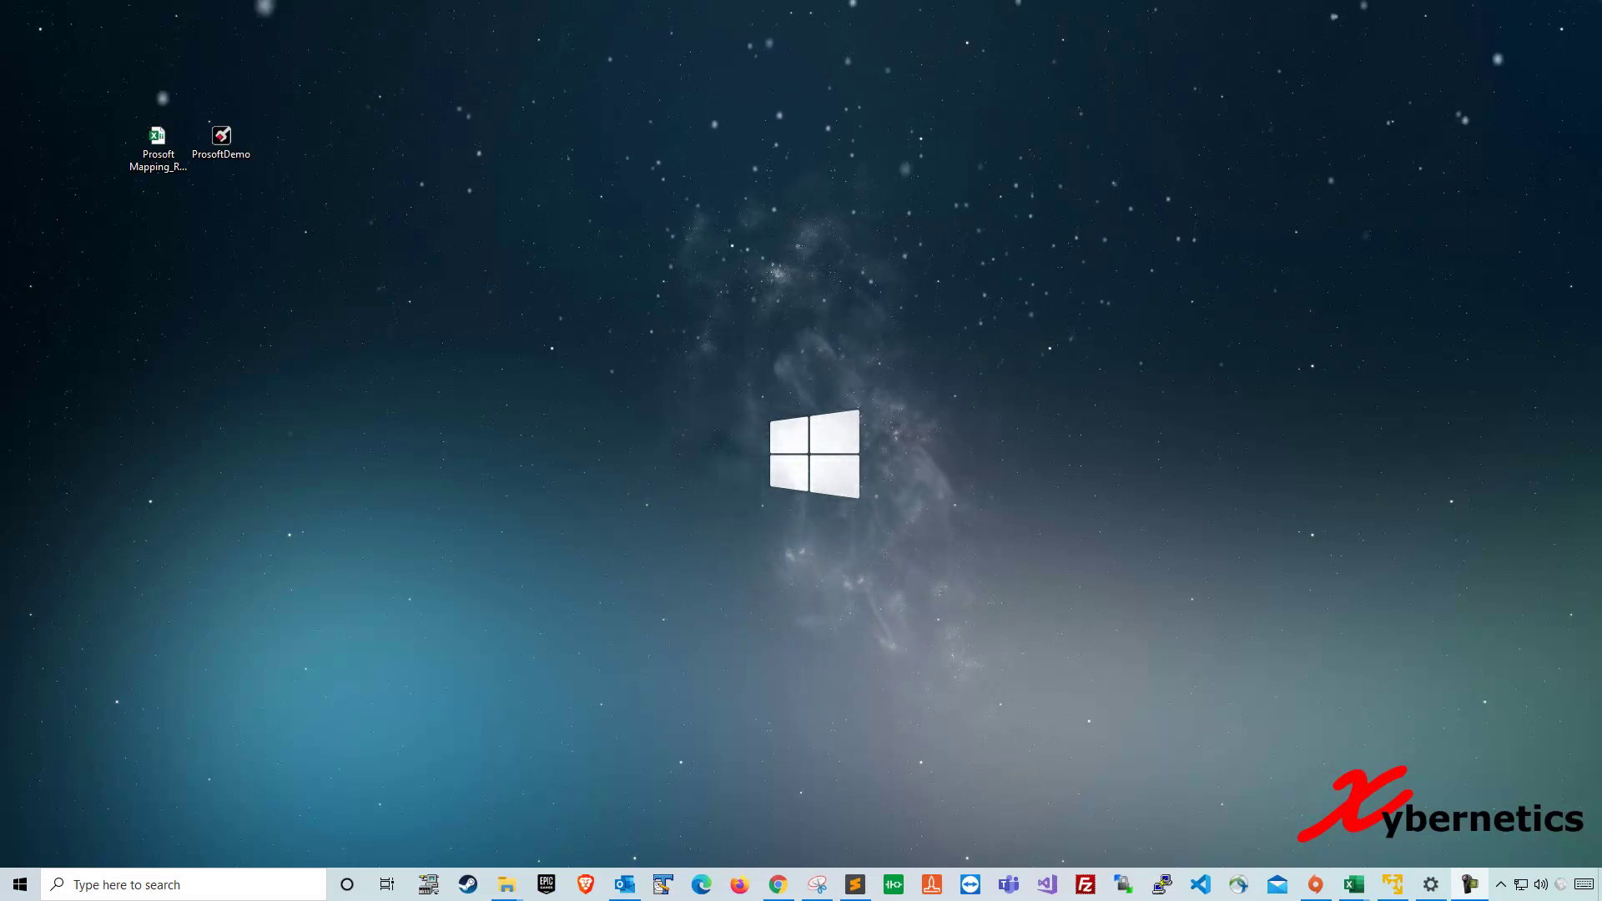
- Open the ProsoftDemo project from the desktop and maximize its window
{"action": "left_click", "coordinate": [234, 151]}
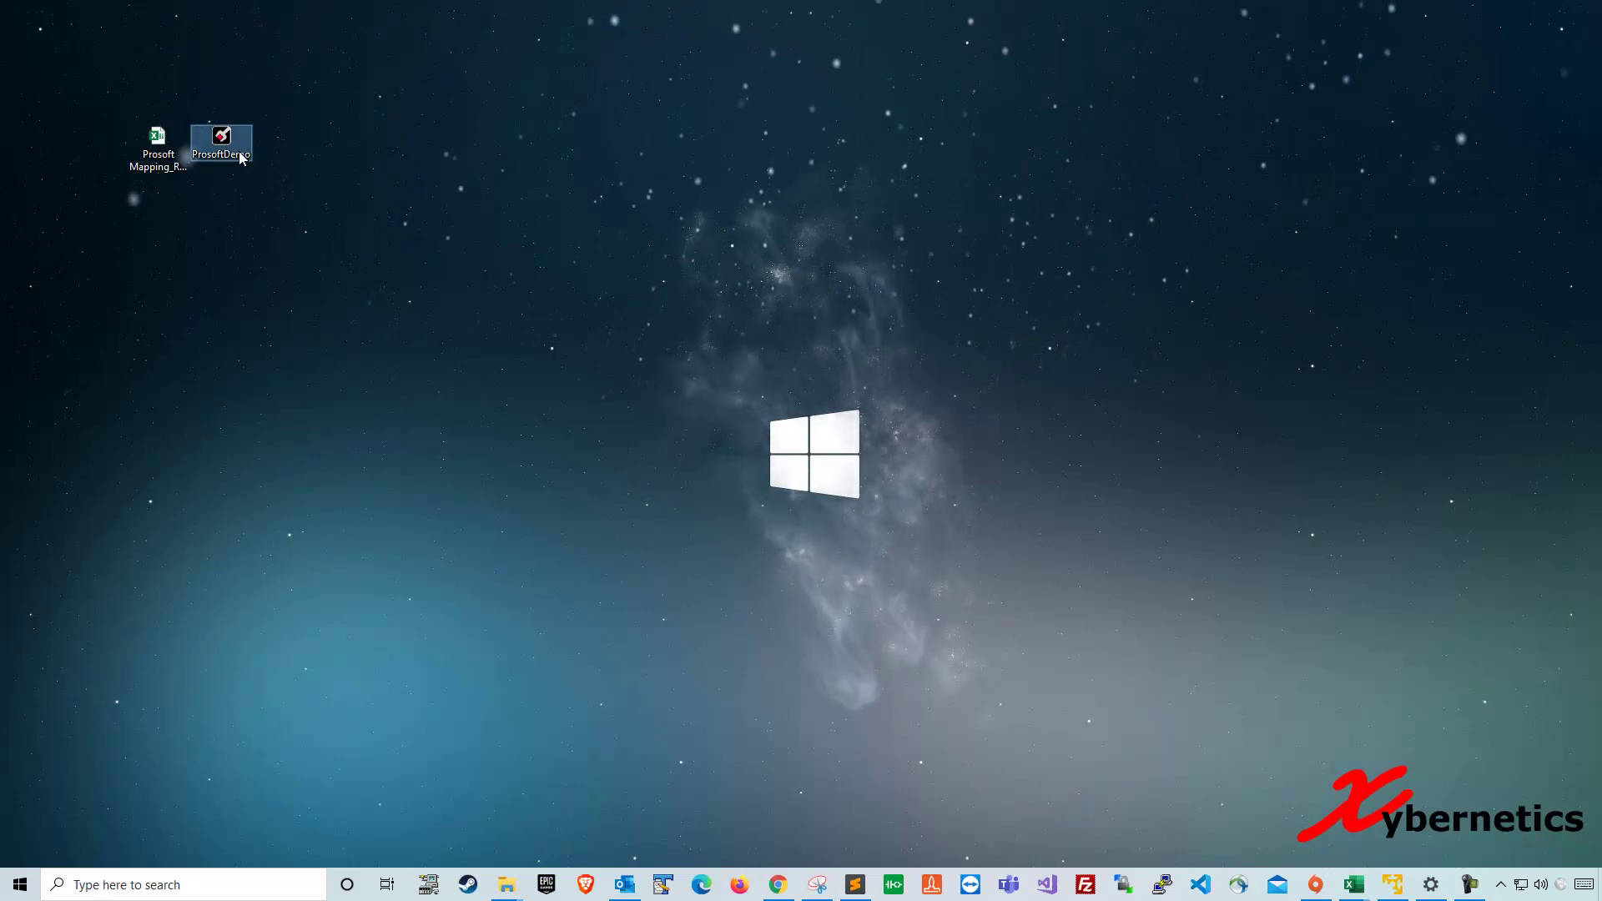
{"action": "double_click", "coordinate": [241, 159]}
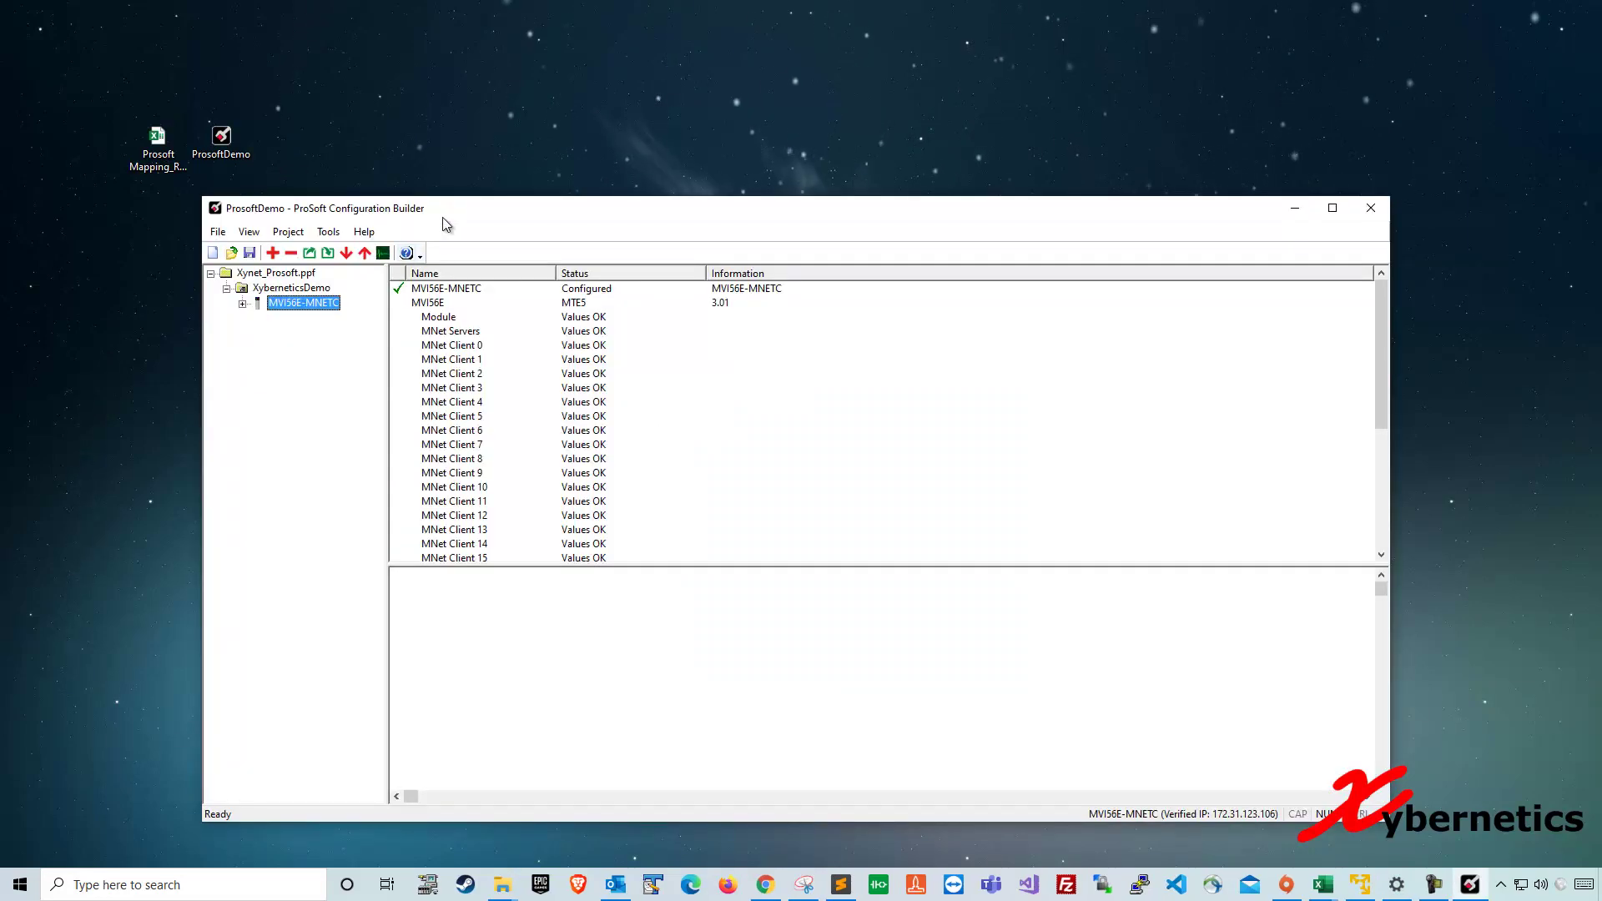
{"action": "left_click_drag", "start_coordinate": [443, 217], "coordinate": [608, 170]}
{"action": "double_click", "coordinate": [543, 169]}
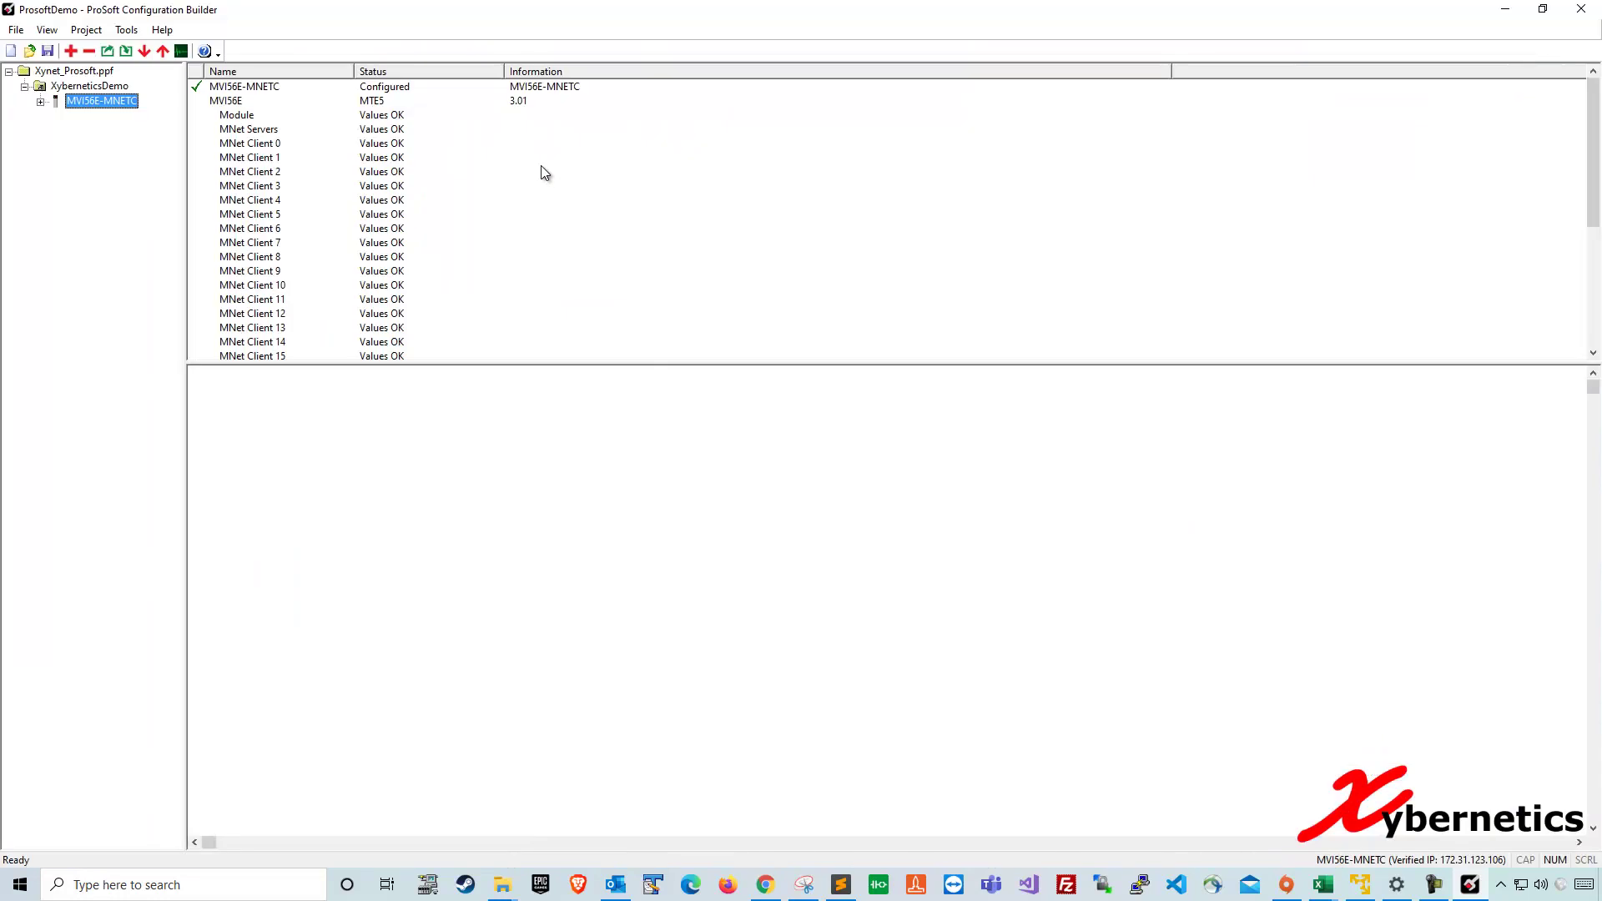
- Expand the MVI56E-MNETC module in the project tree and examine its Module register settings without changing them
{"action": "double_click", "coordinate": [100, 104]}
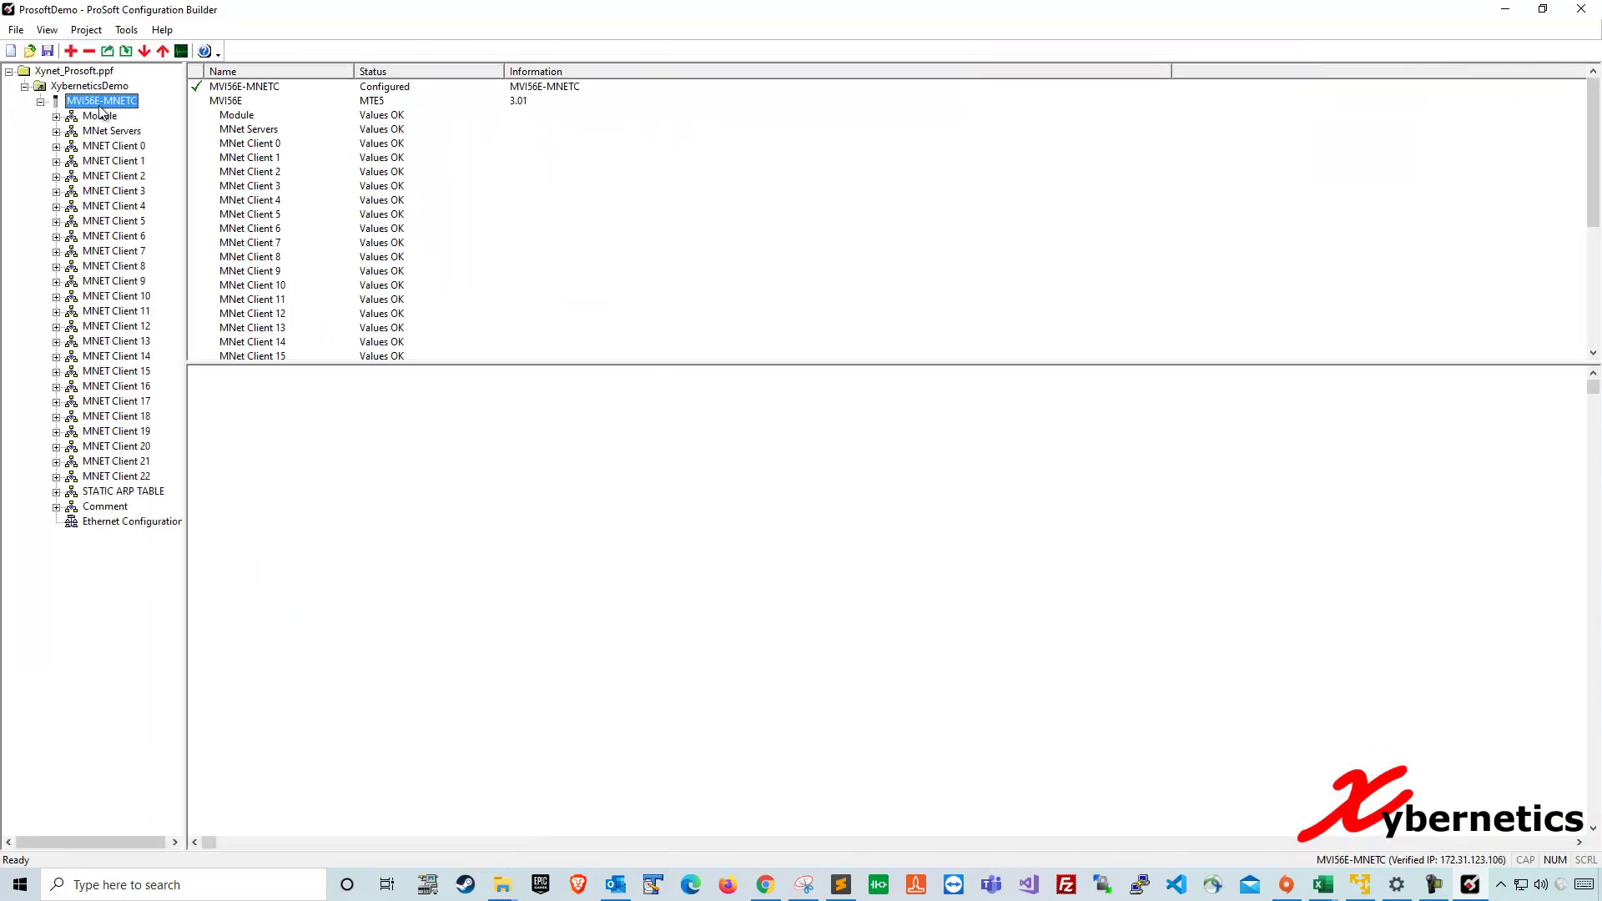
{"action": "left_click", "coordinate": [56, 117]}
{"action": "left_click", "coordinate": [115, 133]}
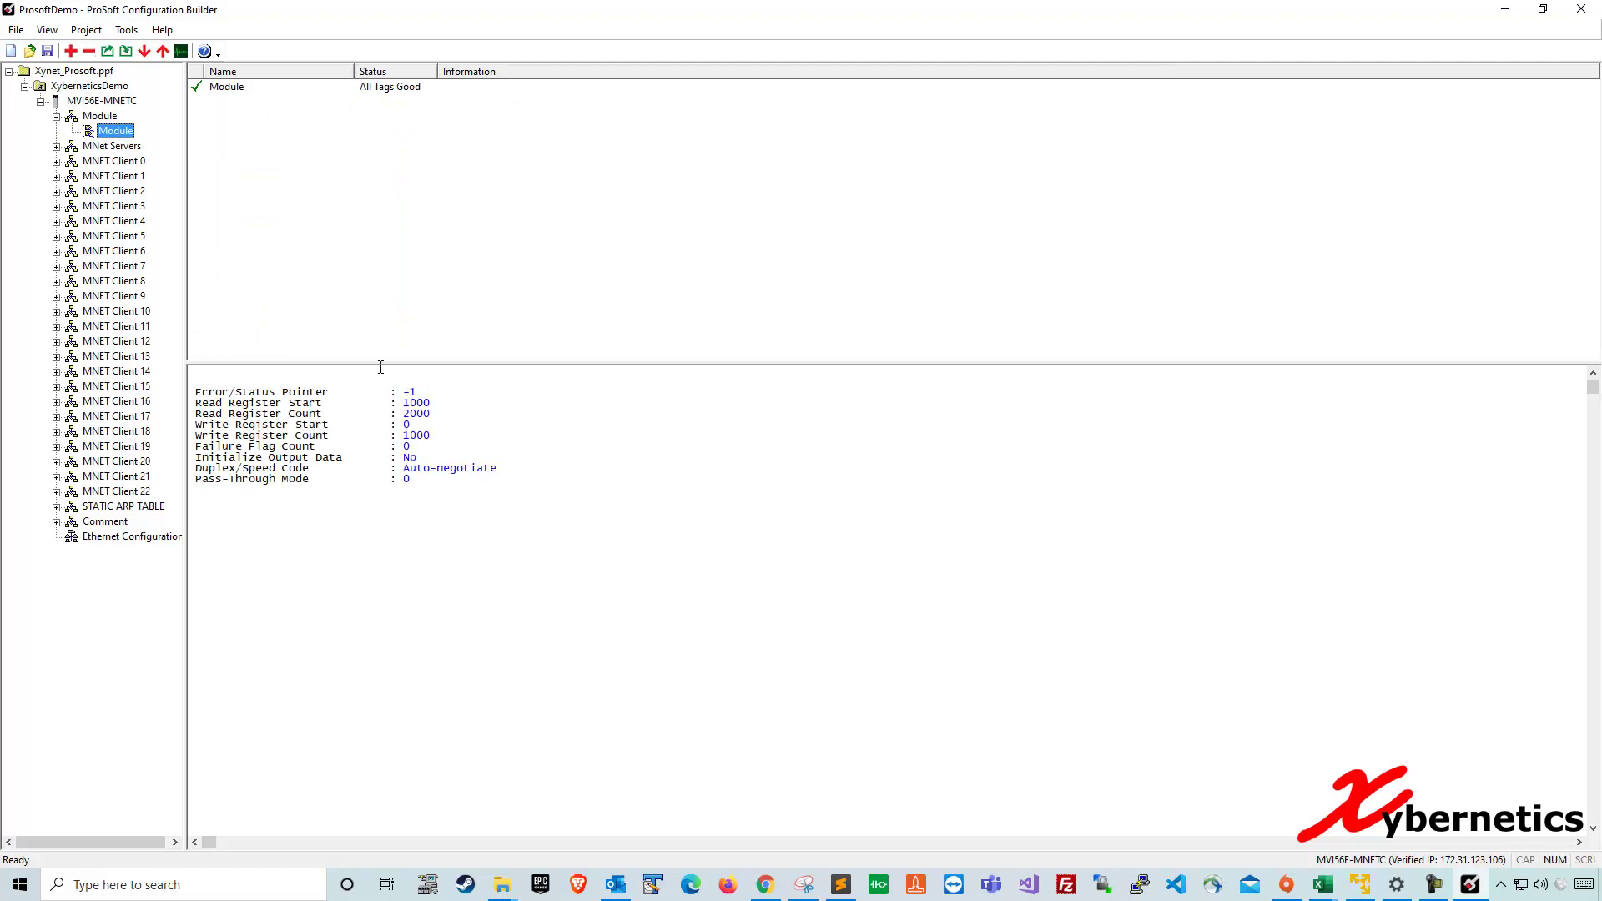
{"action": "left_click_drag", "start_coordinate": [208, 387], "coordinate": [536, 480]}
{"action": "left_click", "coordinate": [584, 435]}
{"action": "double_click", "coordinate": [128, 132]}
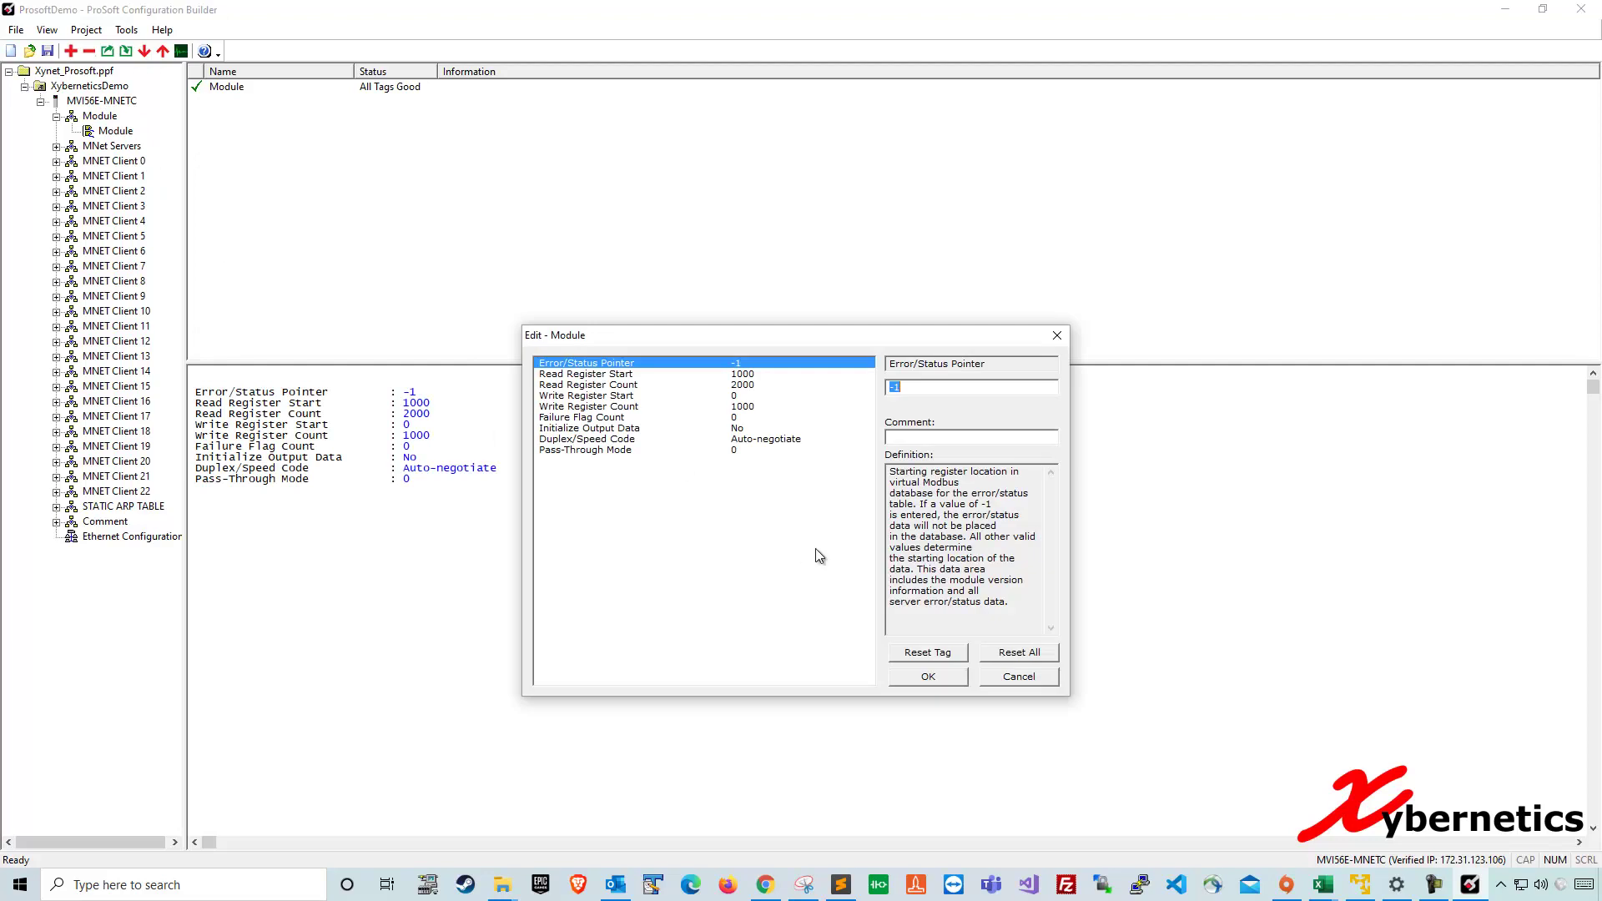
{"action": "left_click", "coordinate": [1049, 679]}
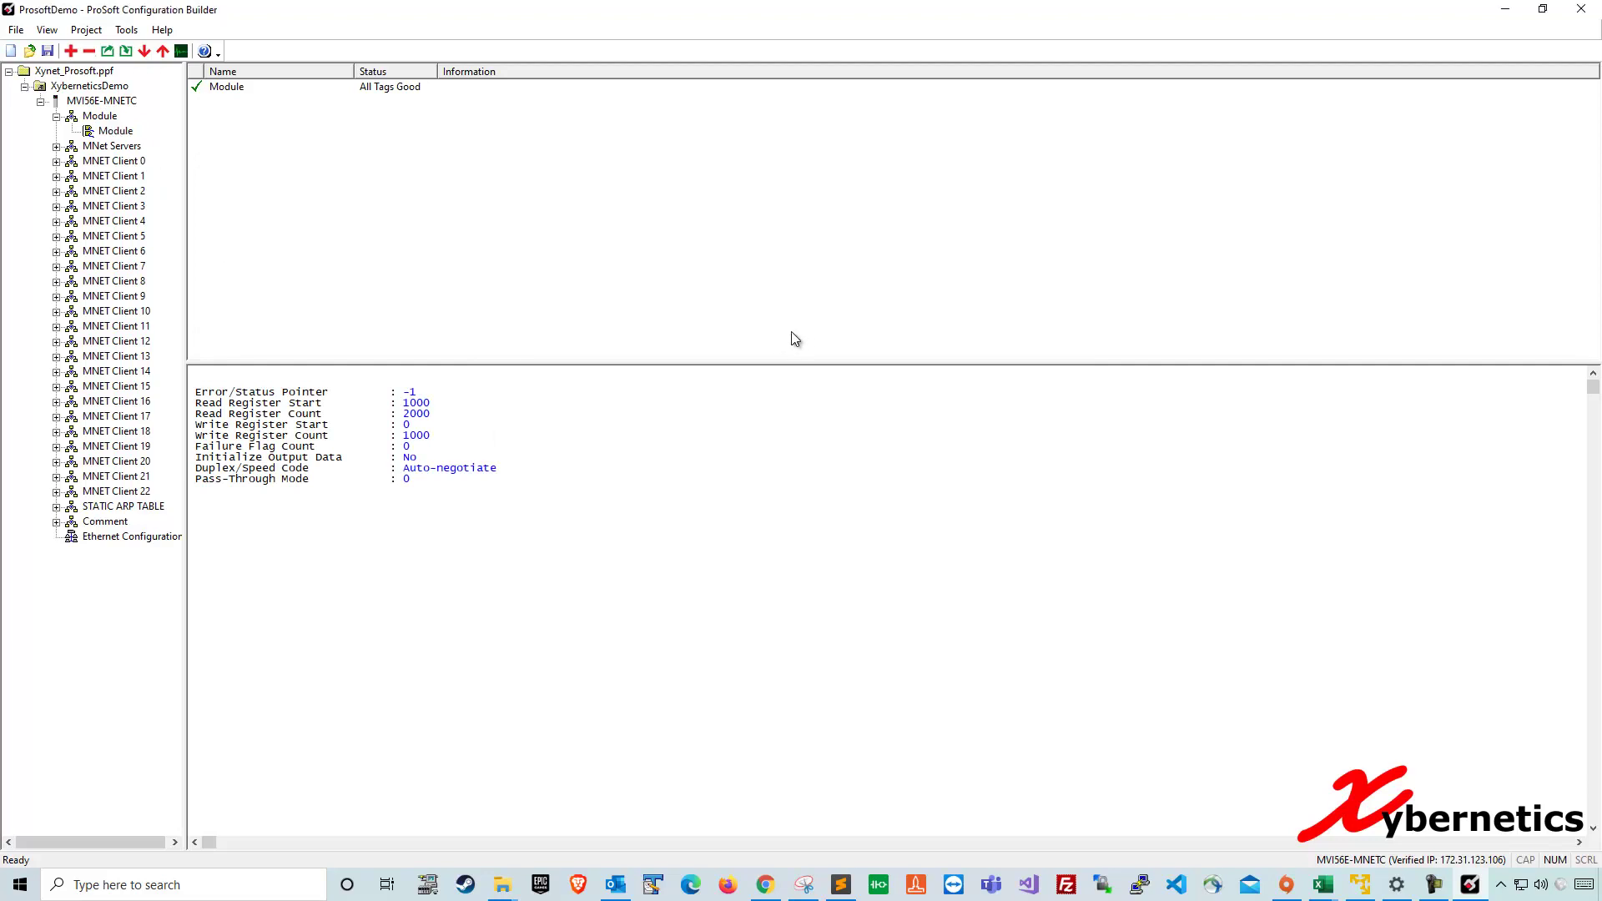
- Open the Prosoft Mapping_Rev24 workbook in Excel and arrange it side by side with ProSoft Configuration Builder
{"action": "key", "text": "super+Right"}
{"action": "left_click", "coordinate": [157, 146]}
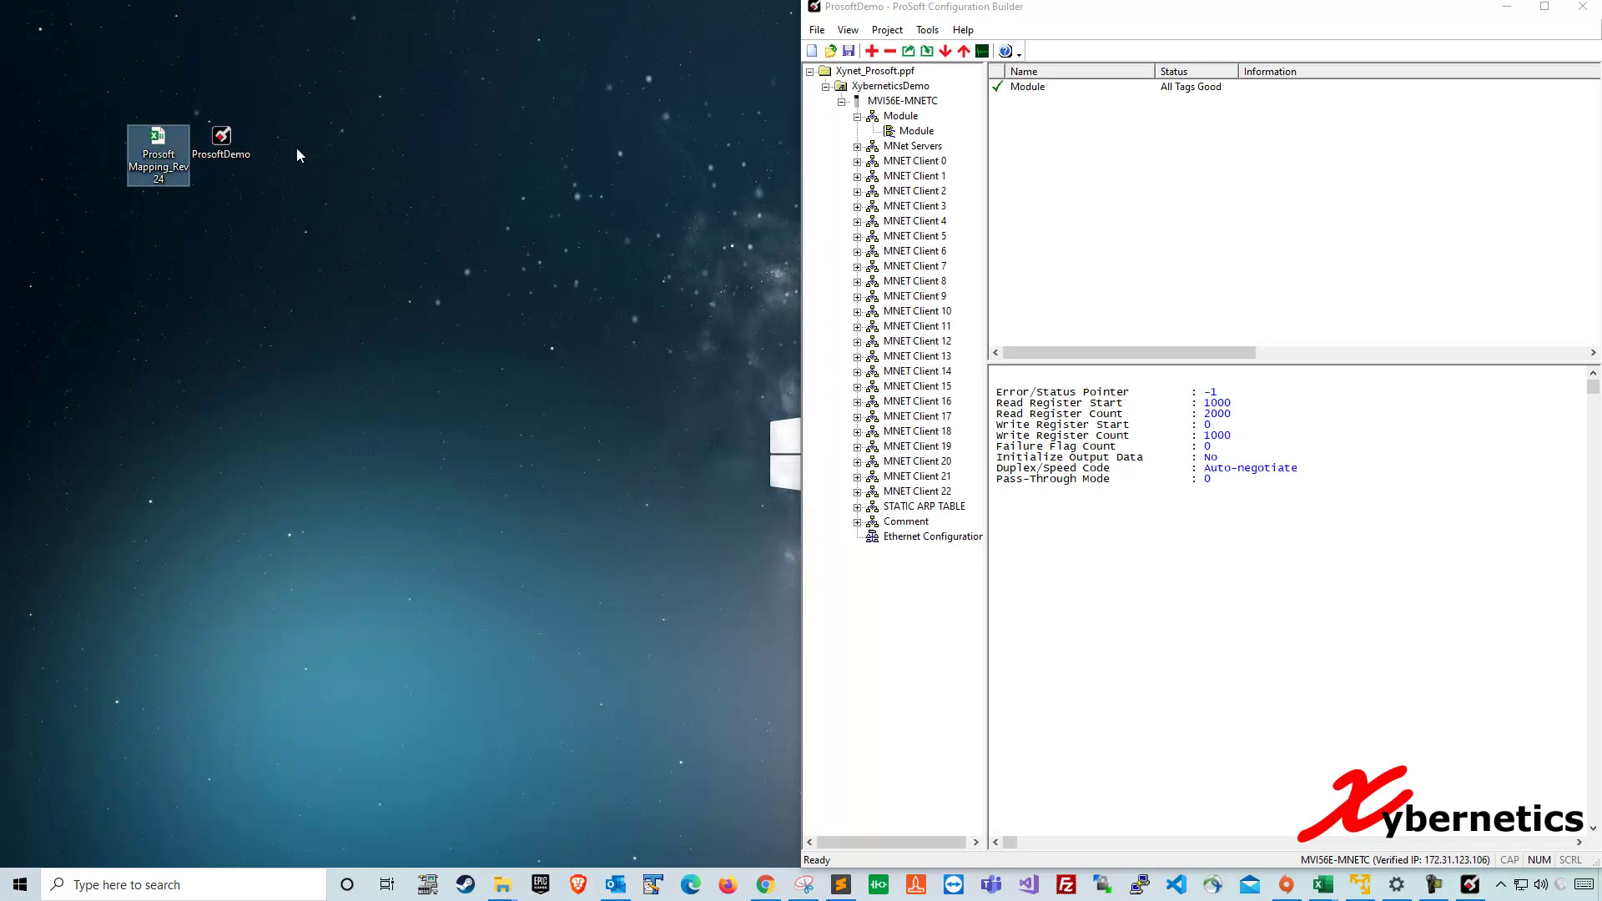
{"action": "left_click_drag", "start_coordinate": [298, 148], "coordinate": [167, 141]}
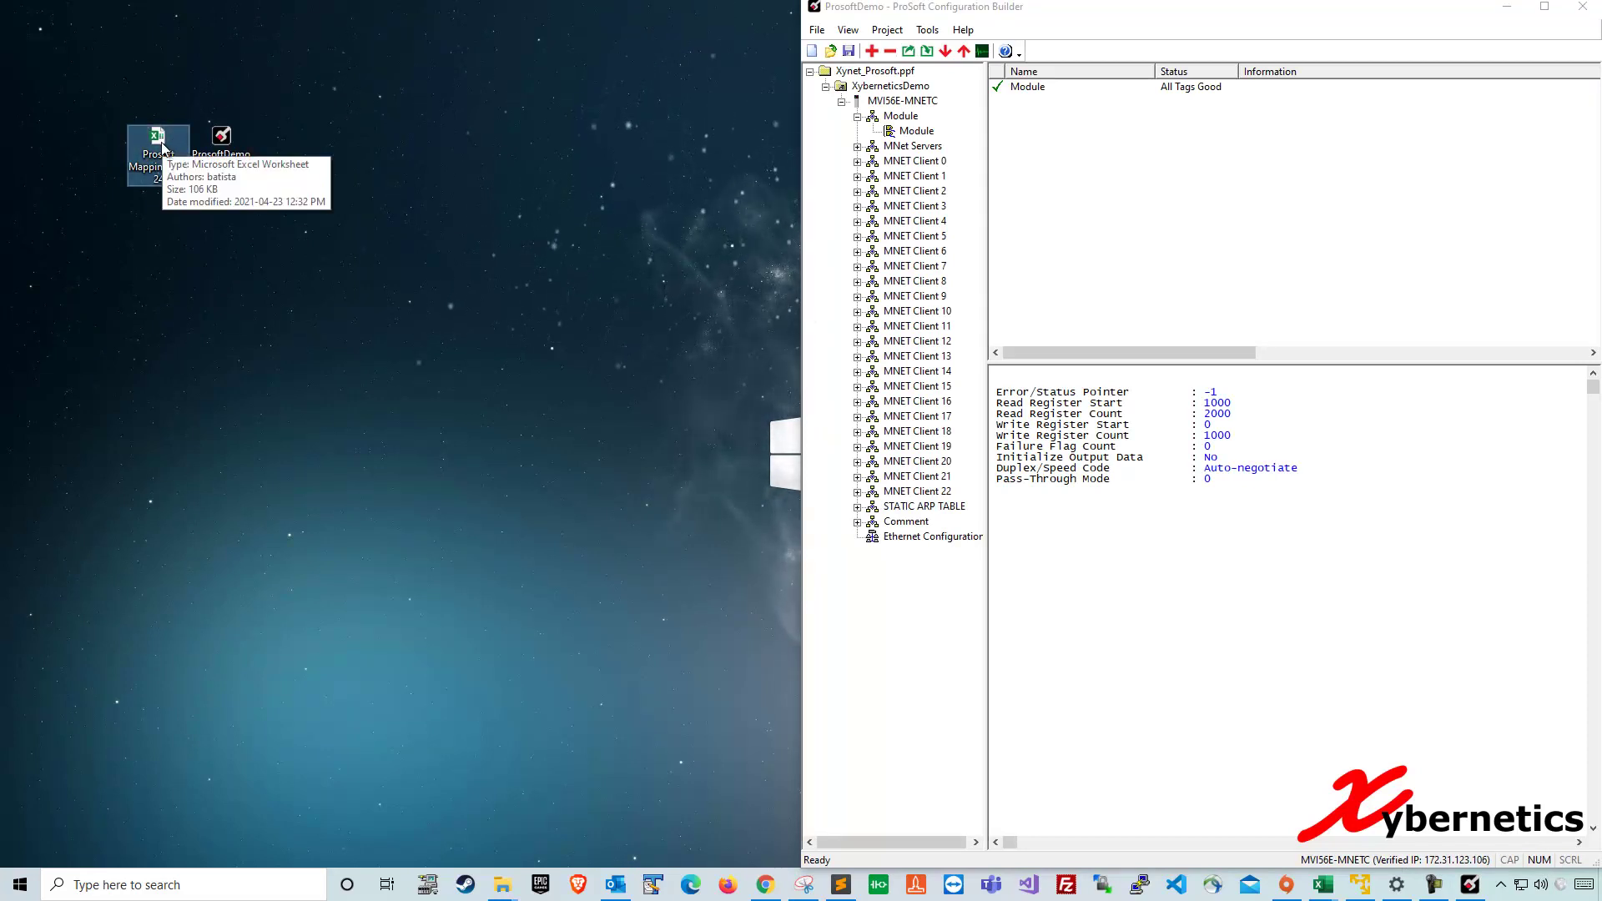
{"action": "left_click", "coordinate": [862, 234]}
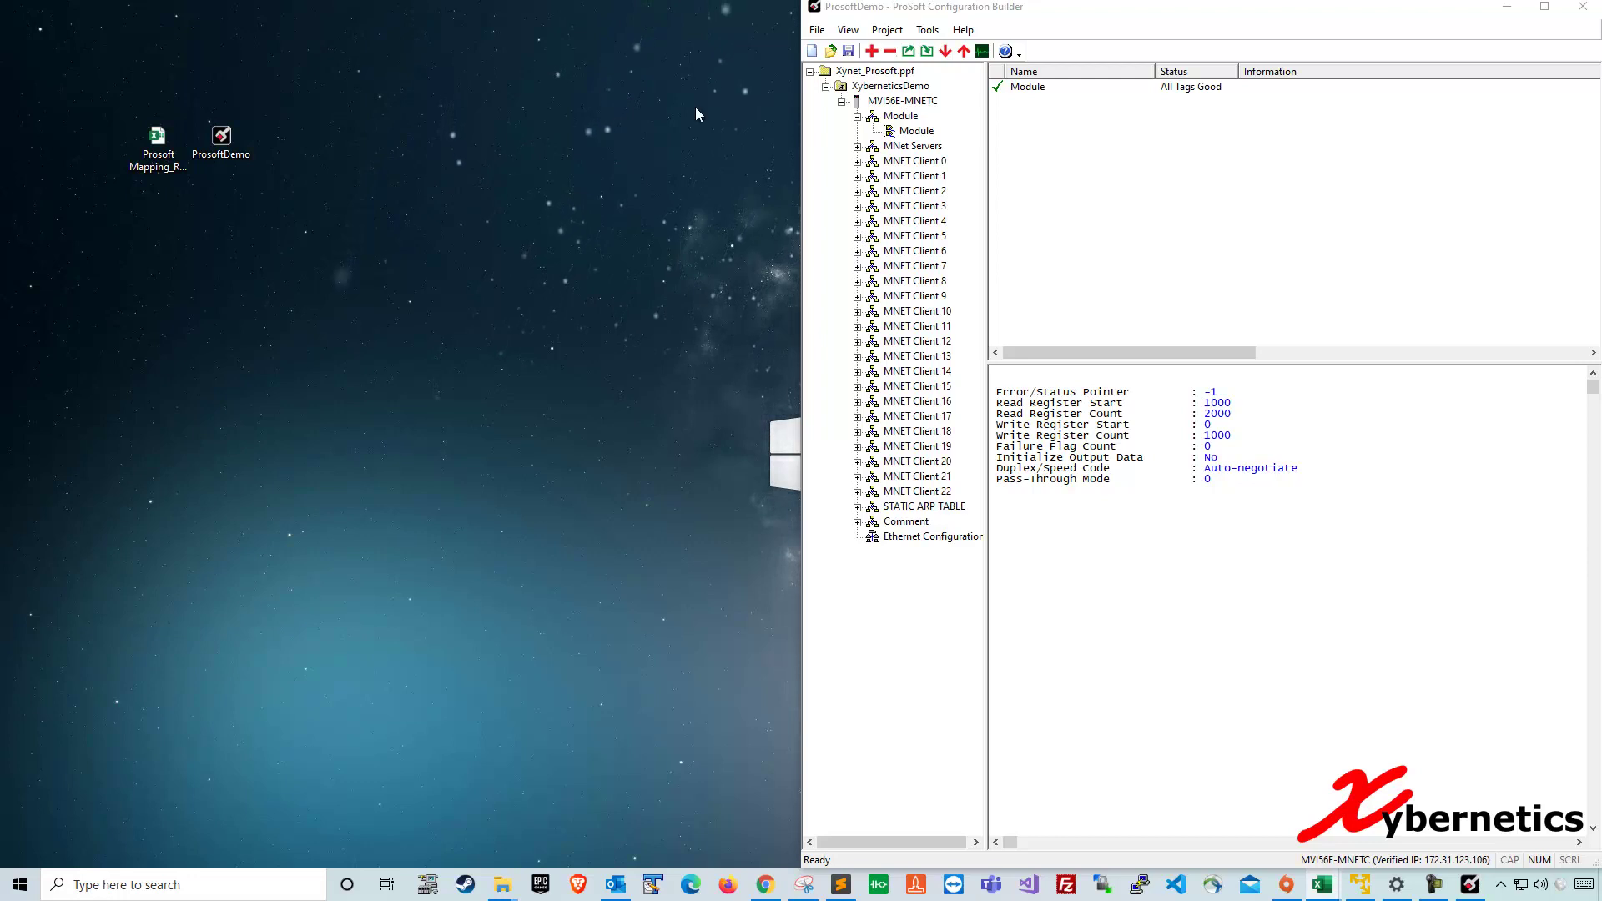
{"action": "key", "text": "super+Left"}
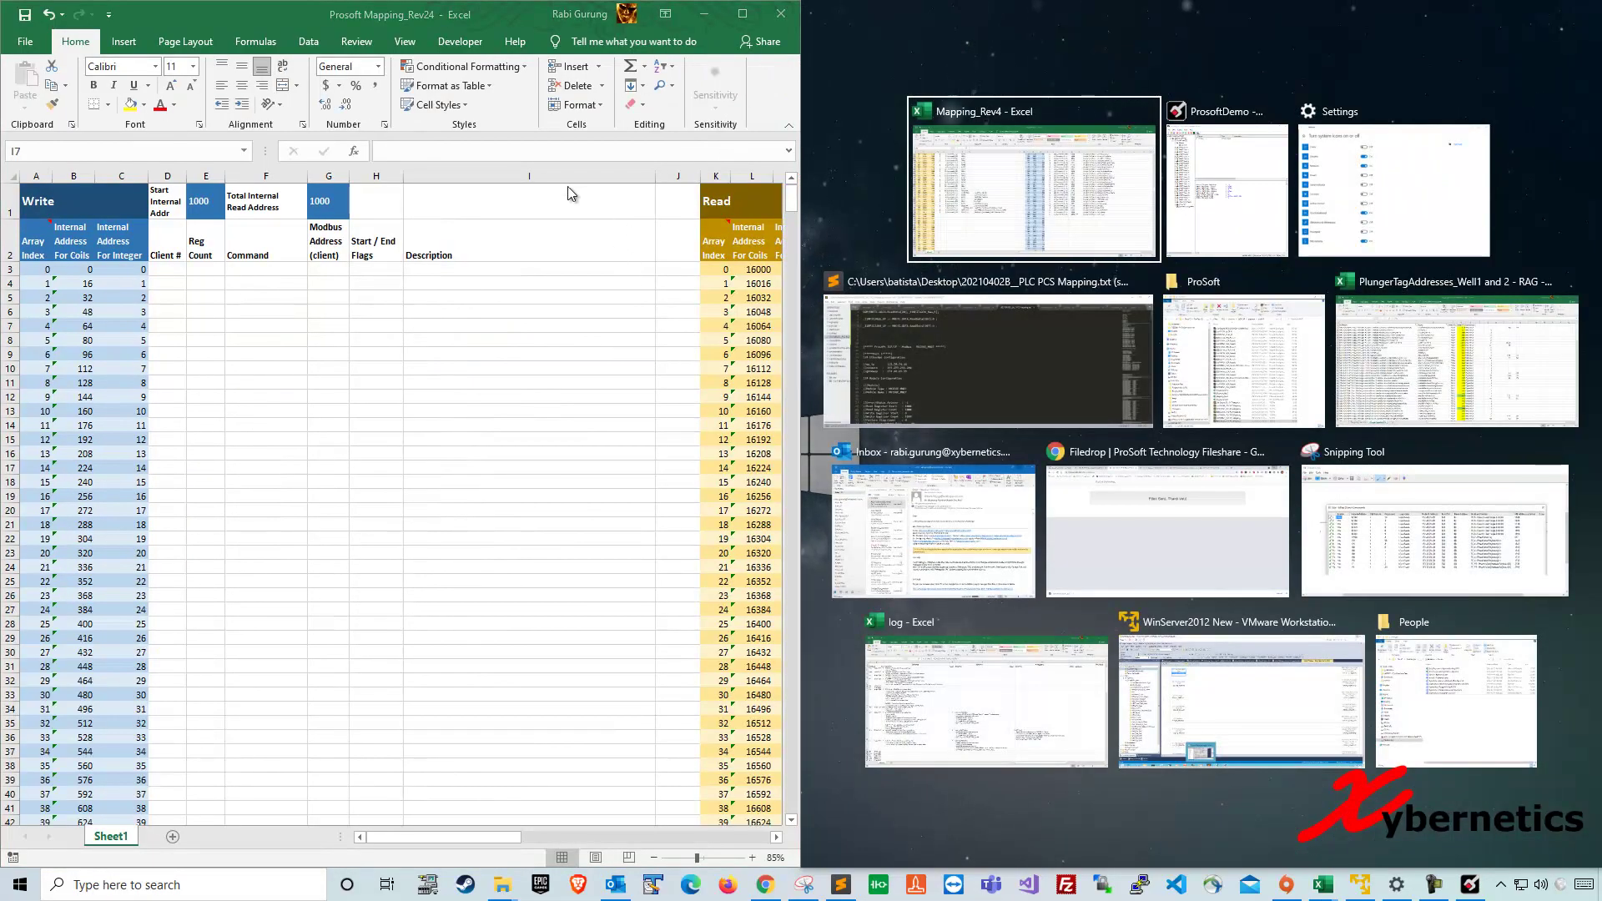
{"action": "key", "text": "Right"}
{"action": "key", "text": "Return"}
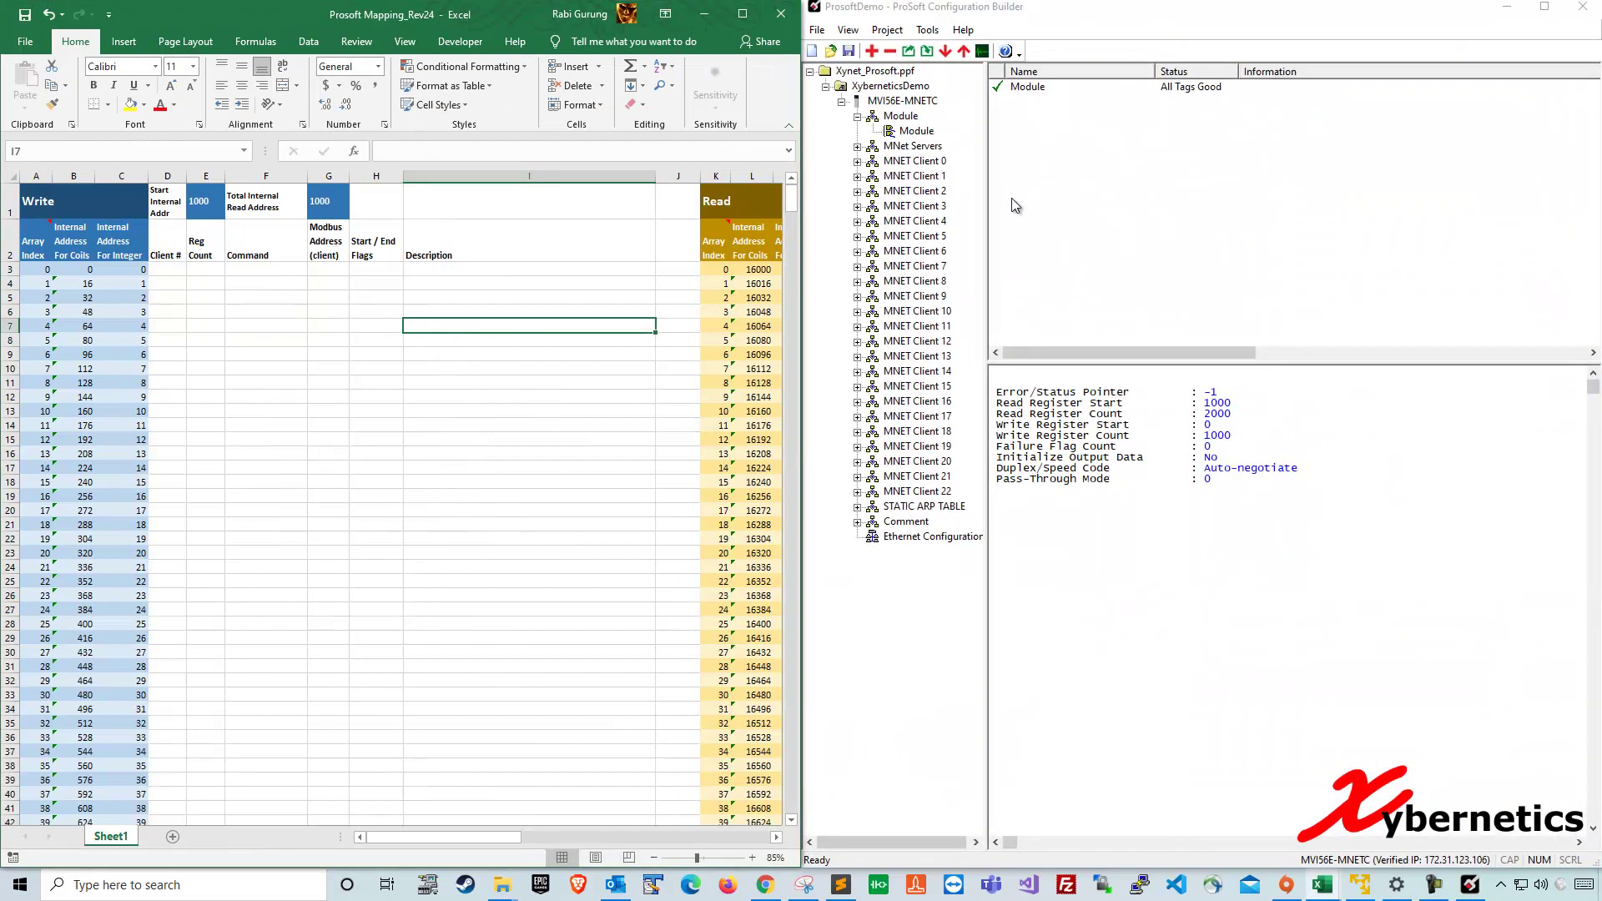
{"action": "left_click", "coordinate": [1017, 264]}
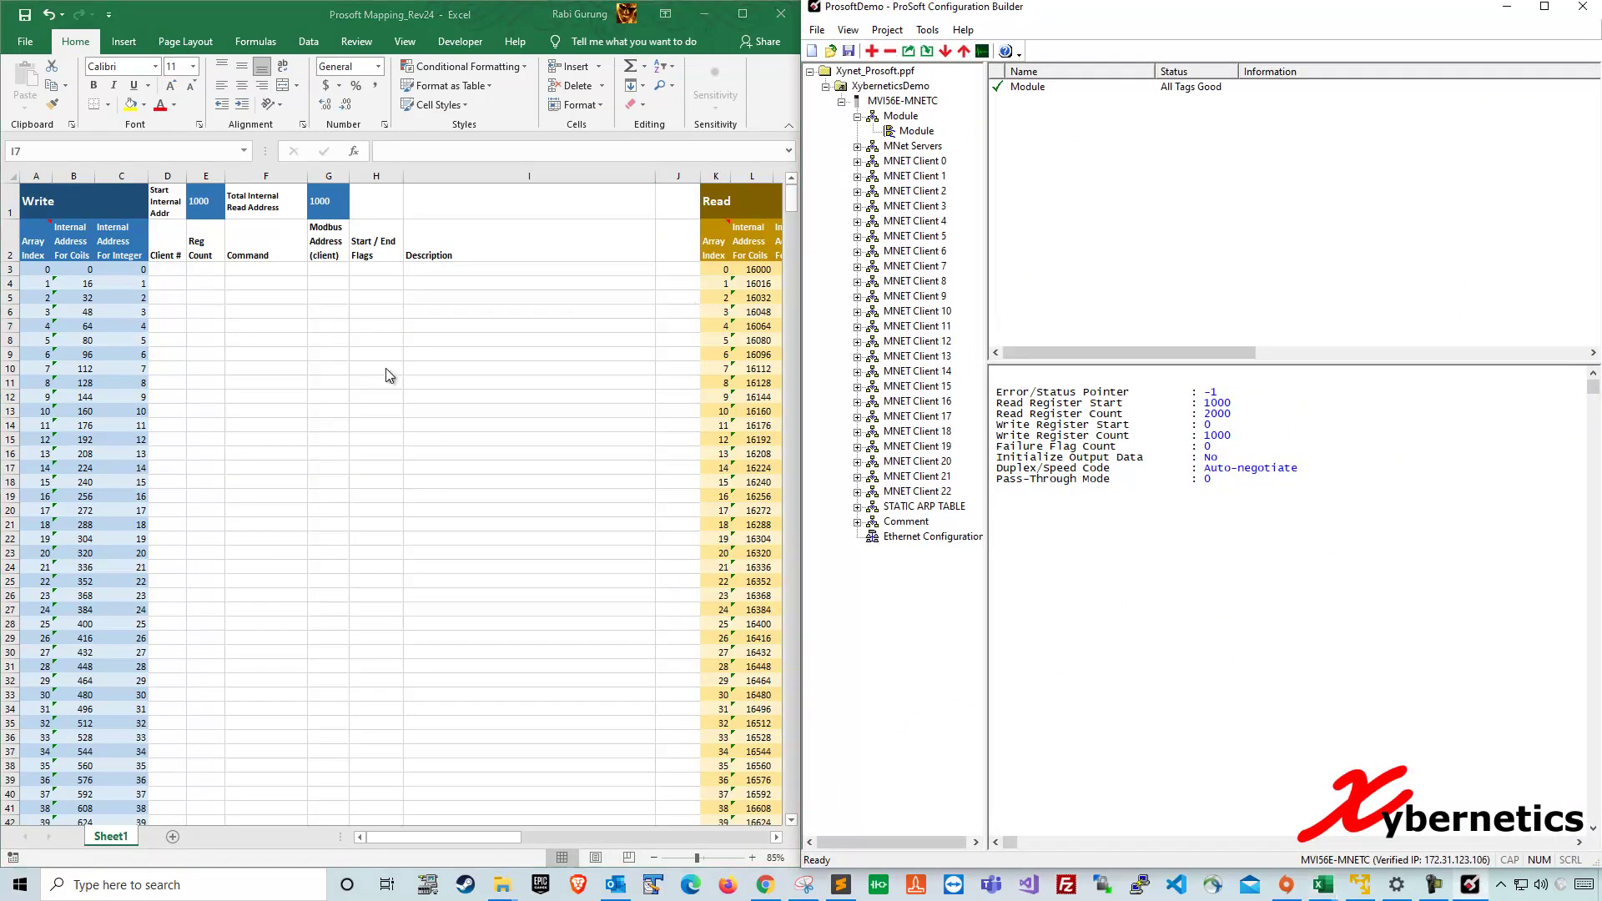
{"action": "scroll", "coordinate": [386, 368], "scroll_direction": "down", "scroll_amount": 2}
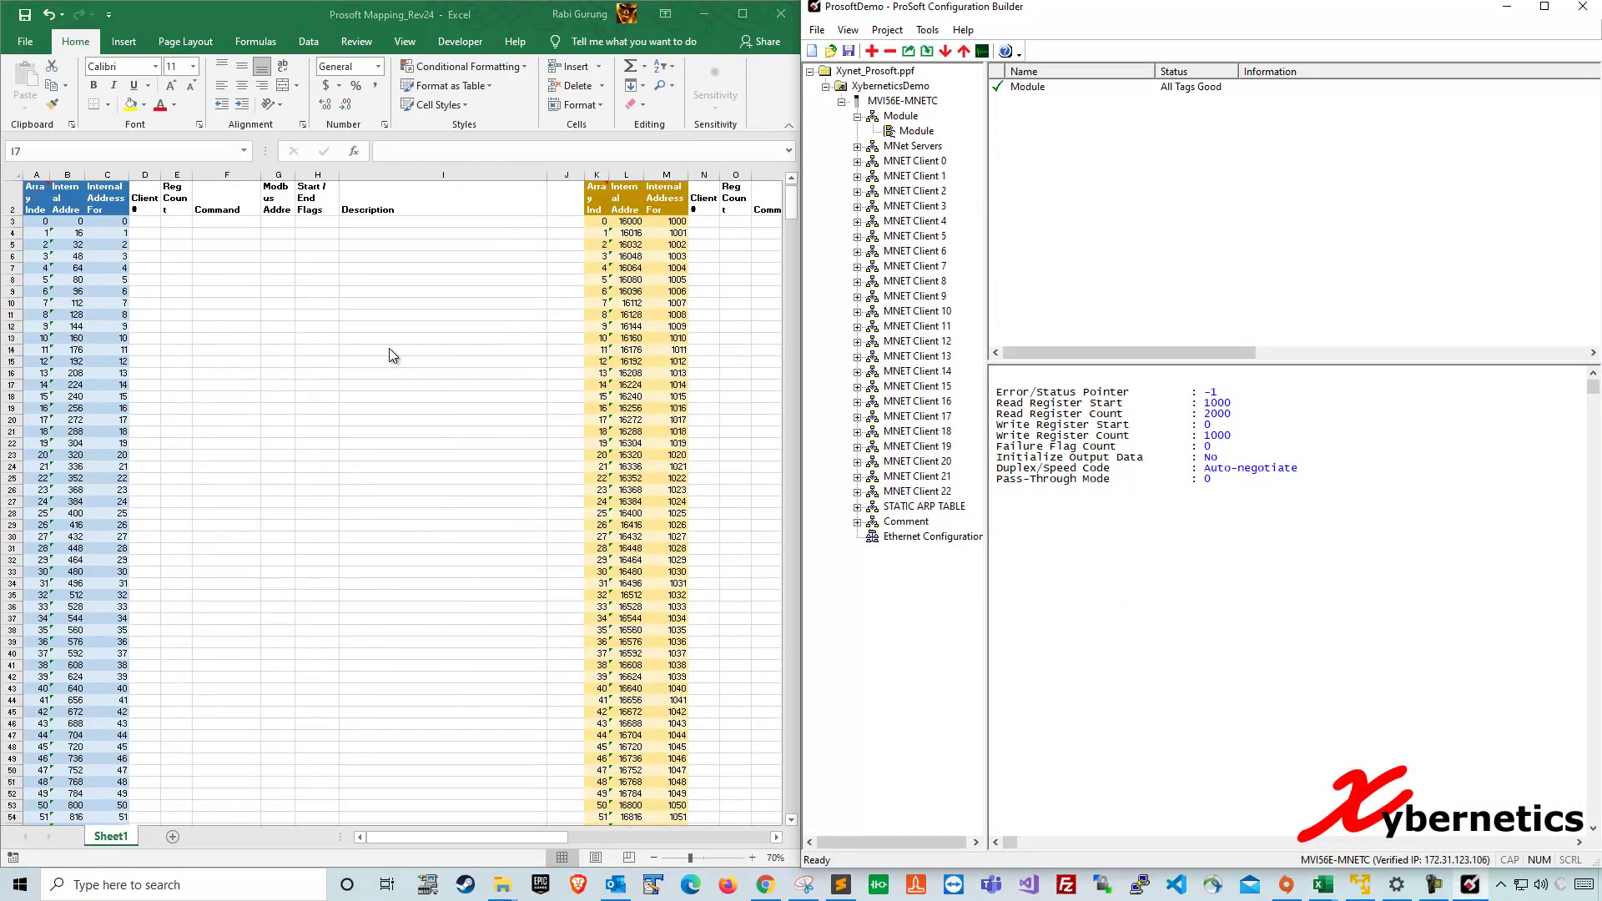
{"action": "key", "text": "alt+Tab"}
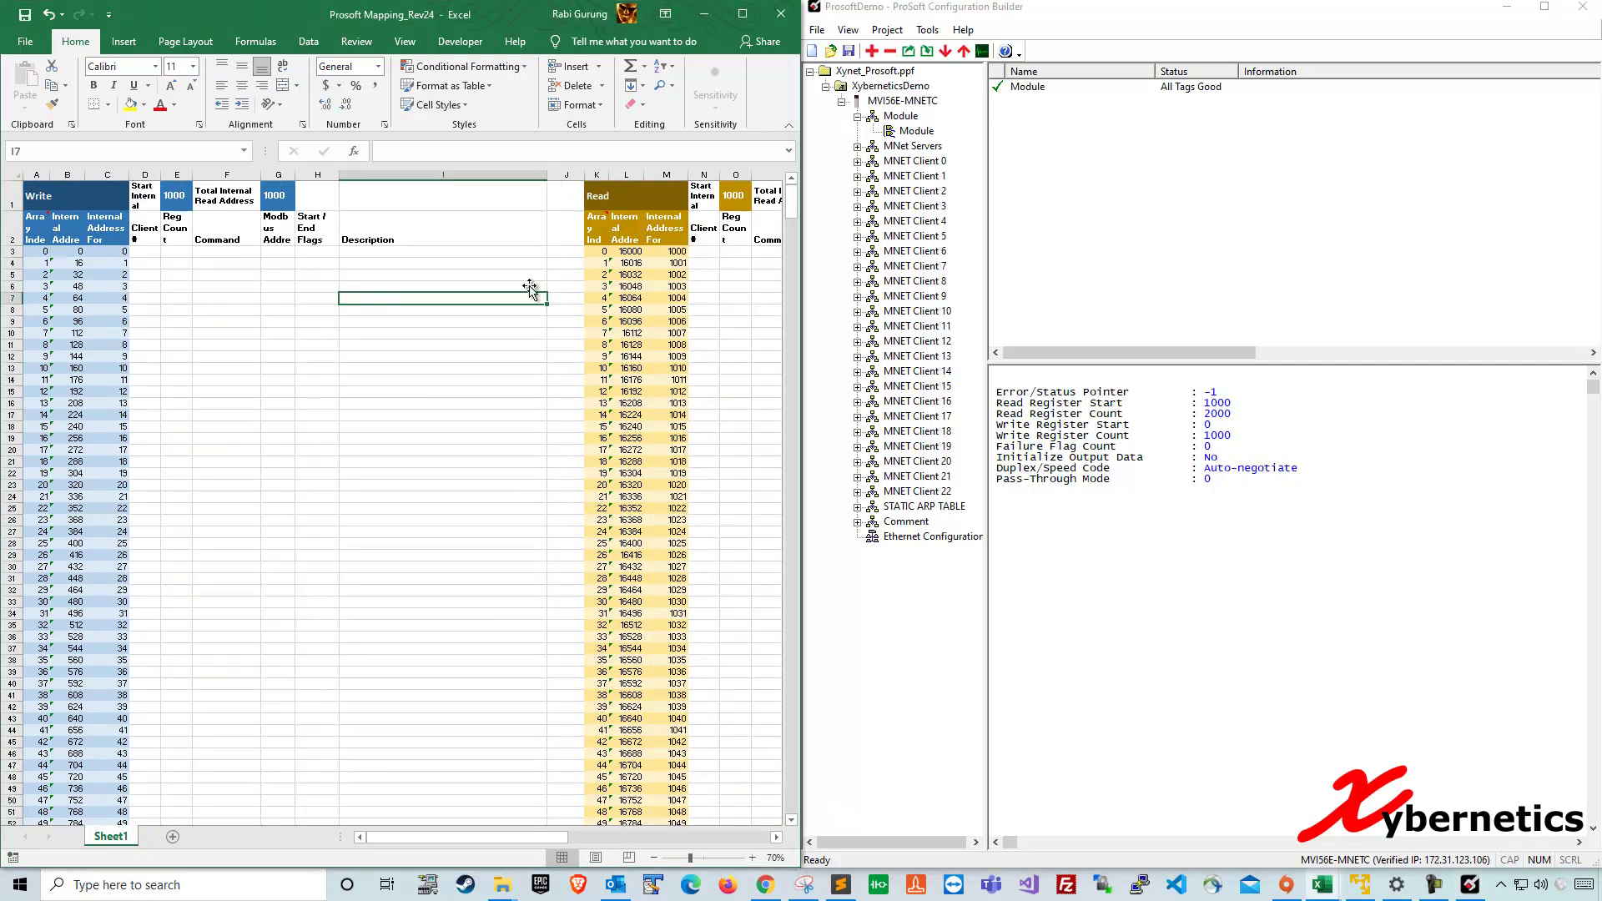
- Open the Module settings for editing in ProSoft Configuration Builder and set the Read Register Count to 1000
{"action": "double_click", "coordinate": [925, 134]}
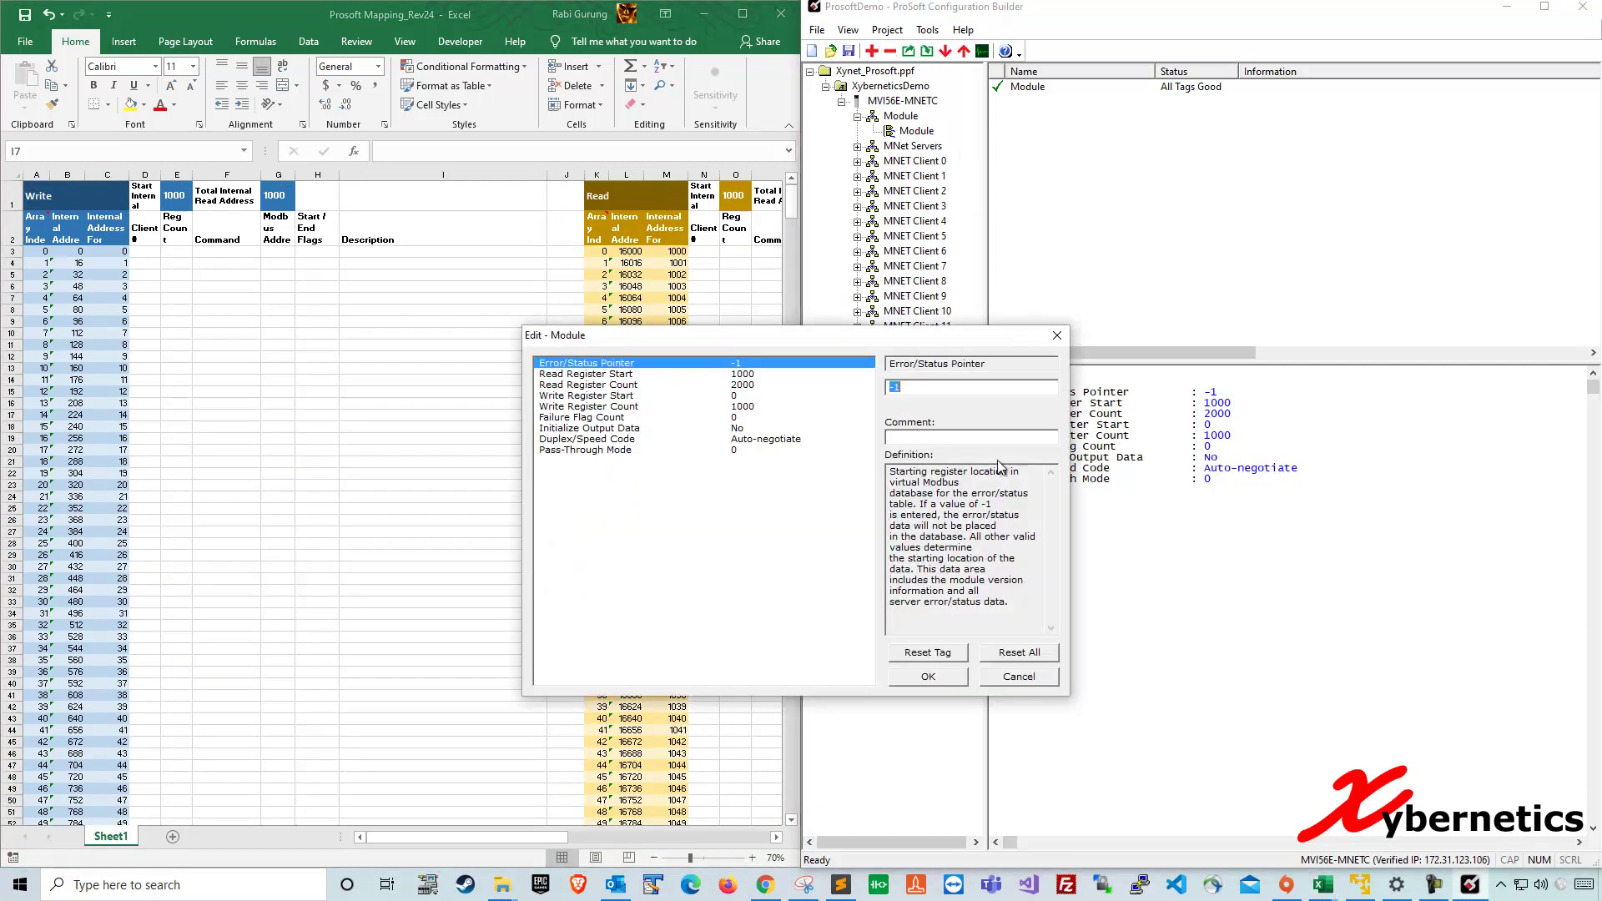
{"action": "left_click_drag", "start_coordinate": [860, 335], "coordinate": [870, 255]}
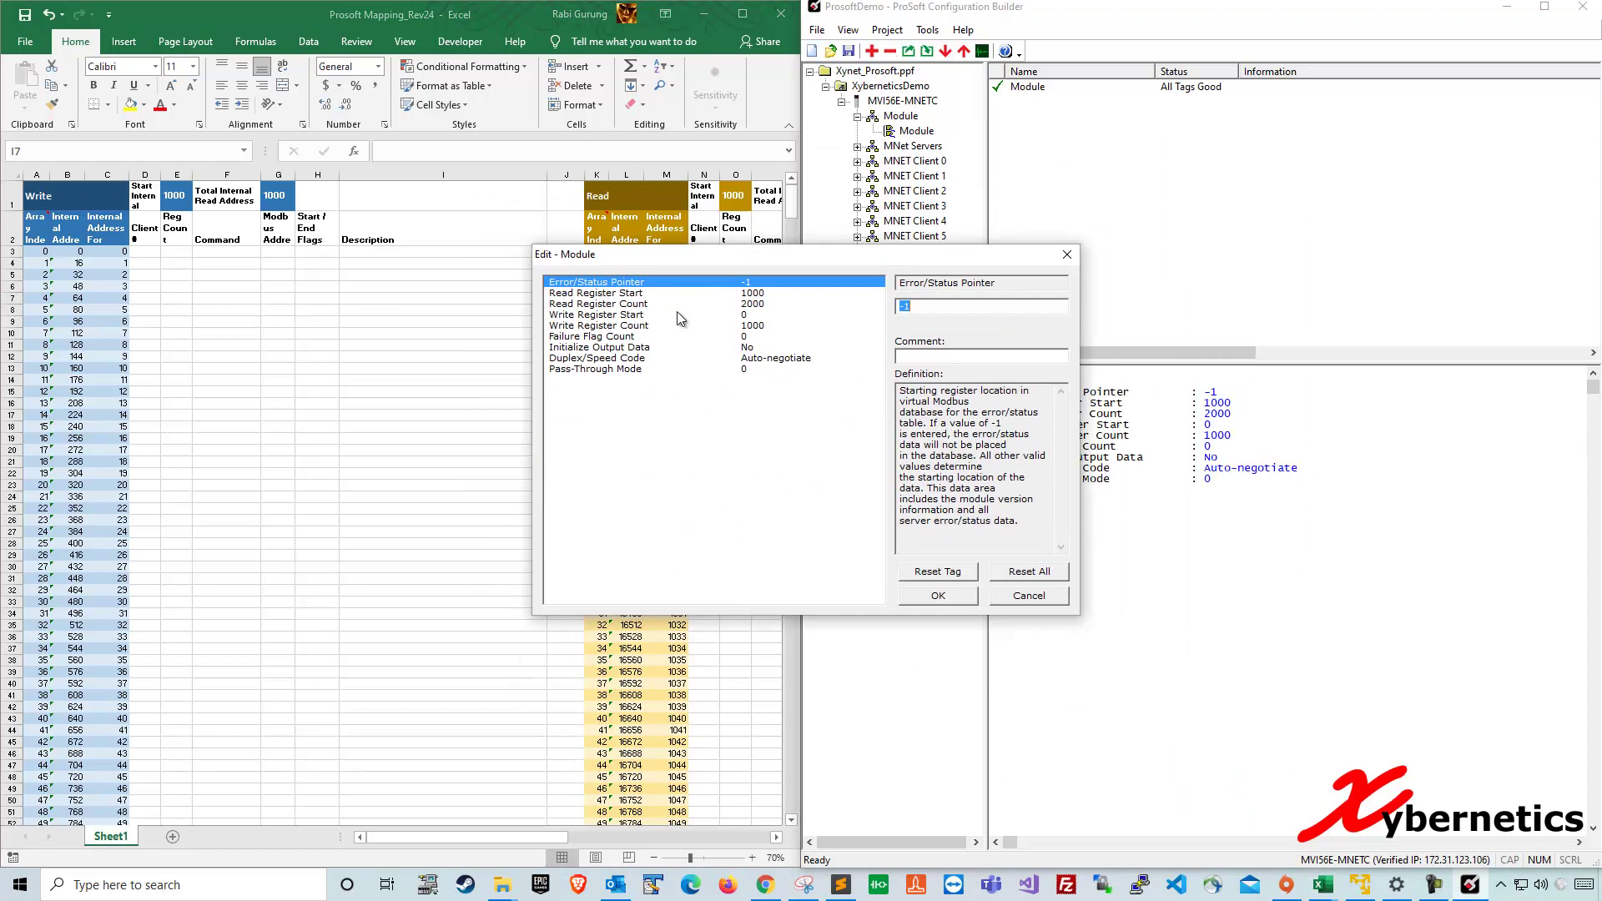
{"action": "left_click", "coordinate": [640, 294]}
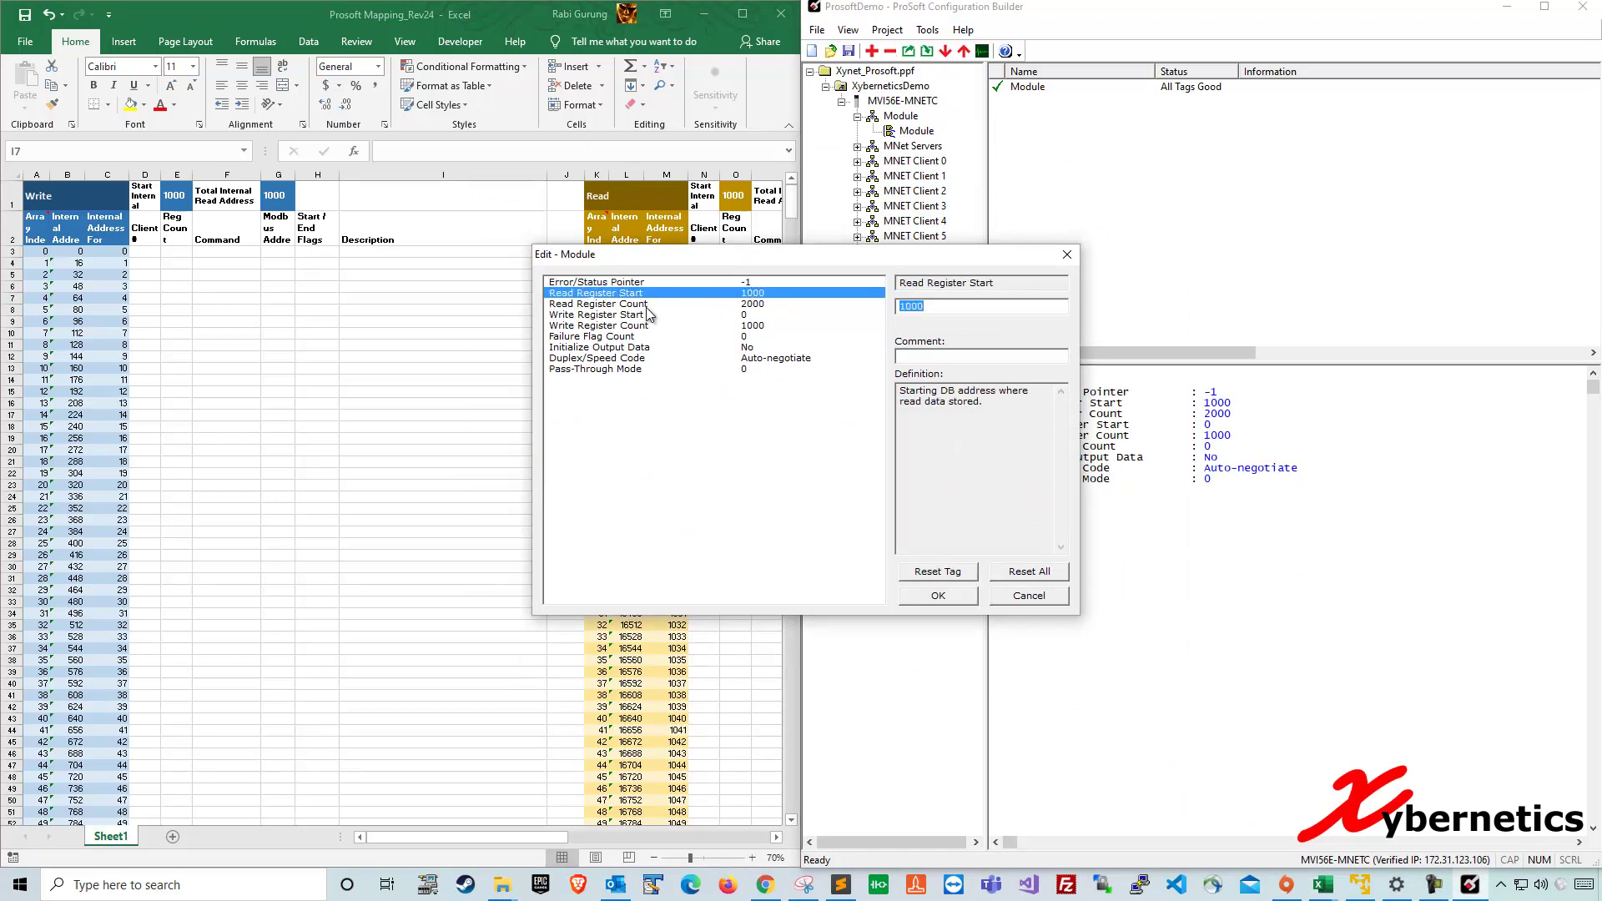
{"action": "left_click", "coordinate": [743, 305]}
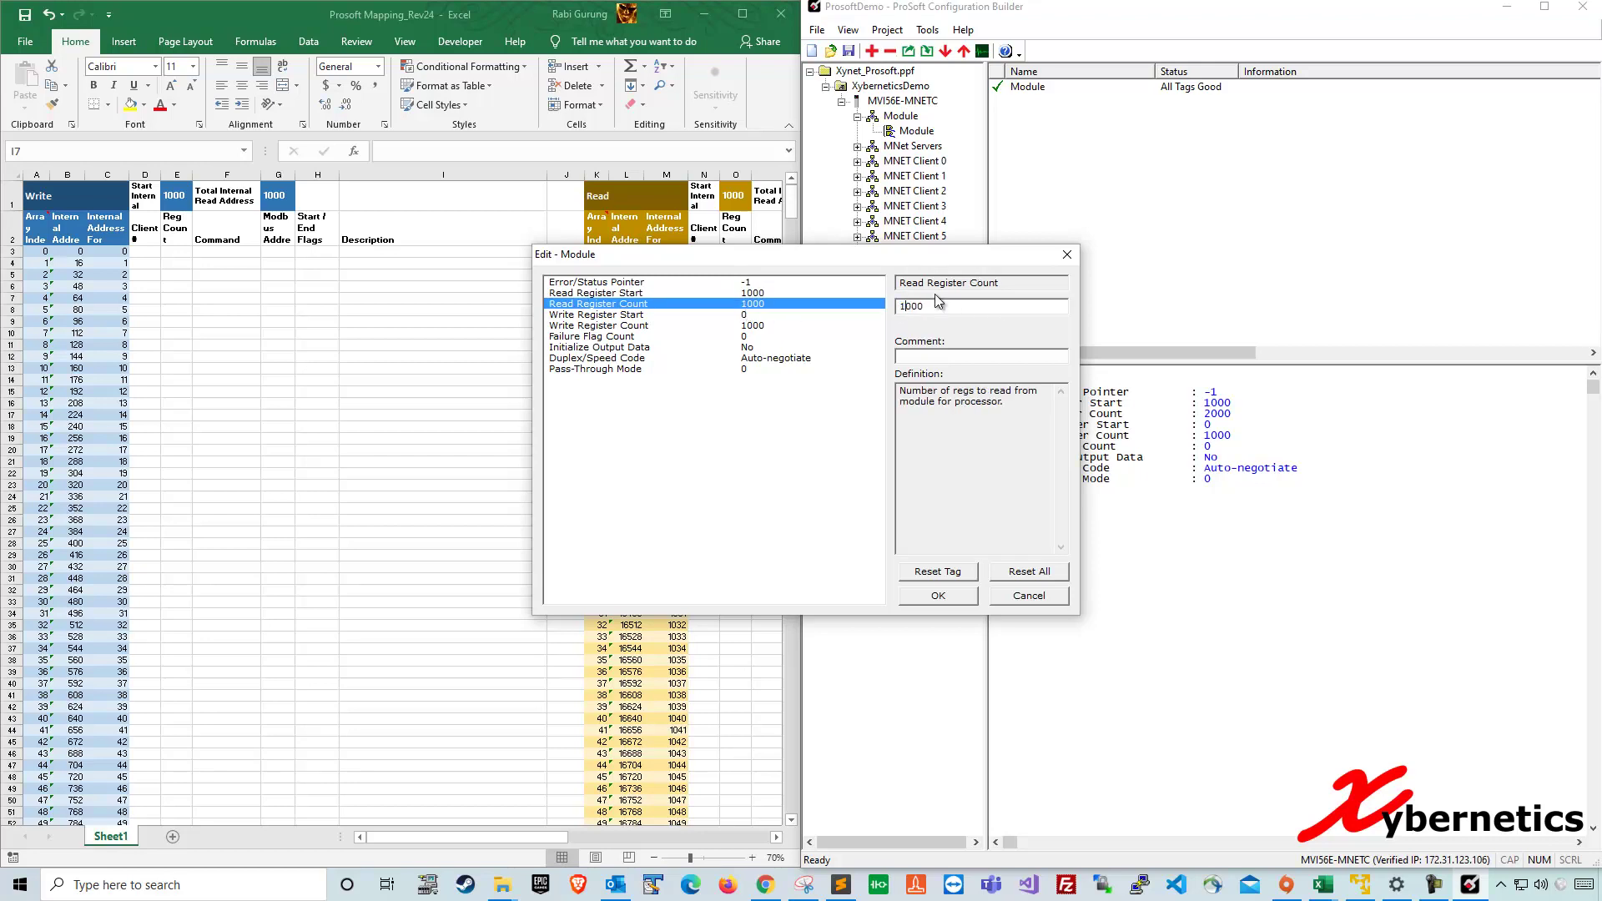
{"action": "type", "text": "1"}
{"action": "key", "text": "Return"}
- Review the start and count entries for the read and write registers in the Module settings
{"action": "left_click", "coordinate": [751, 294]}
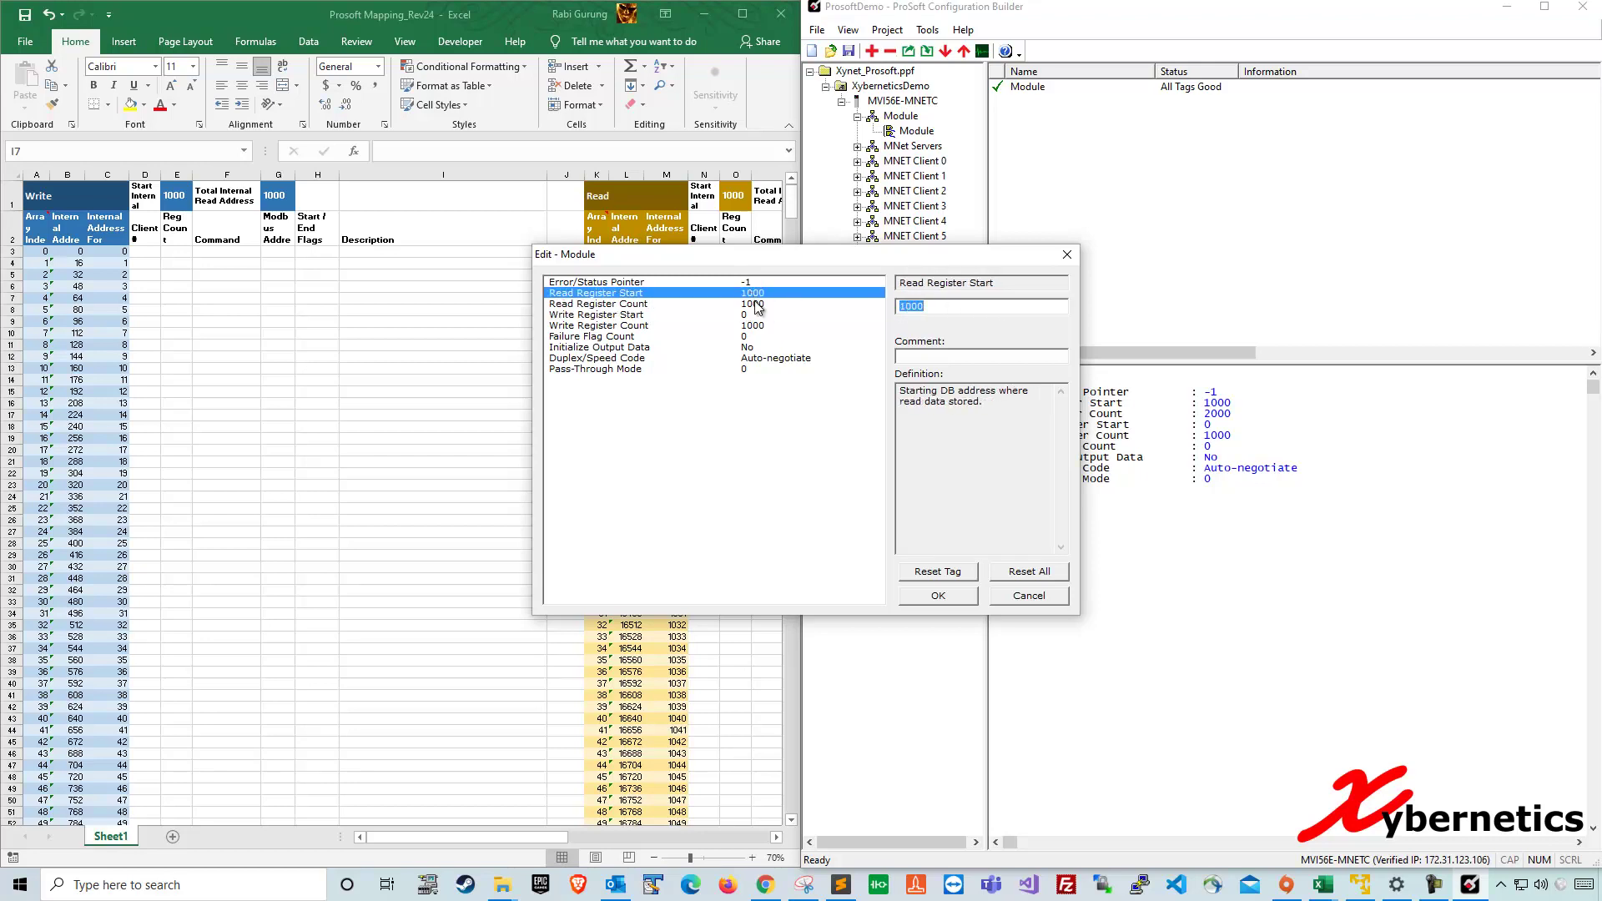
{"action": "left_click", "coordinate": [757, 305]}
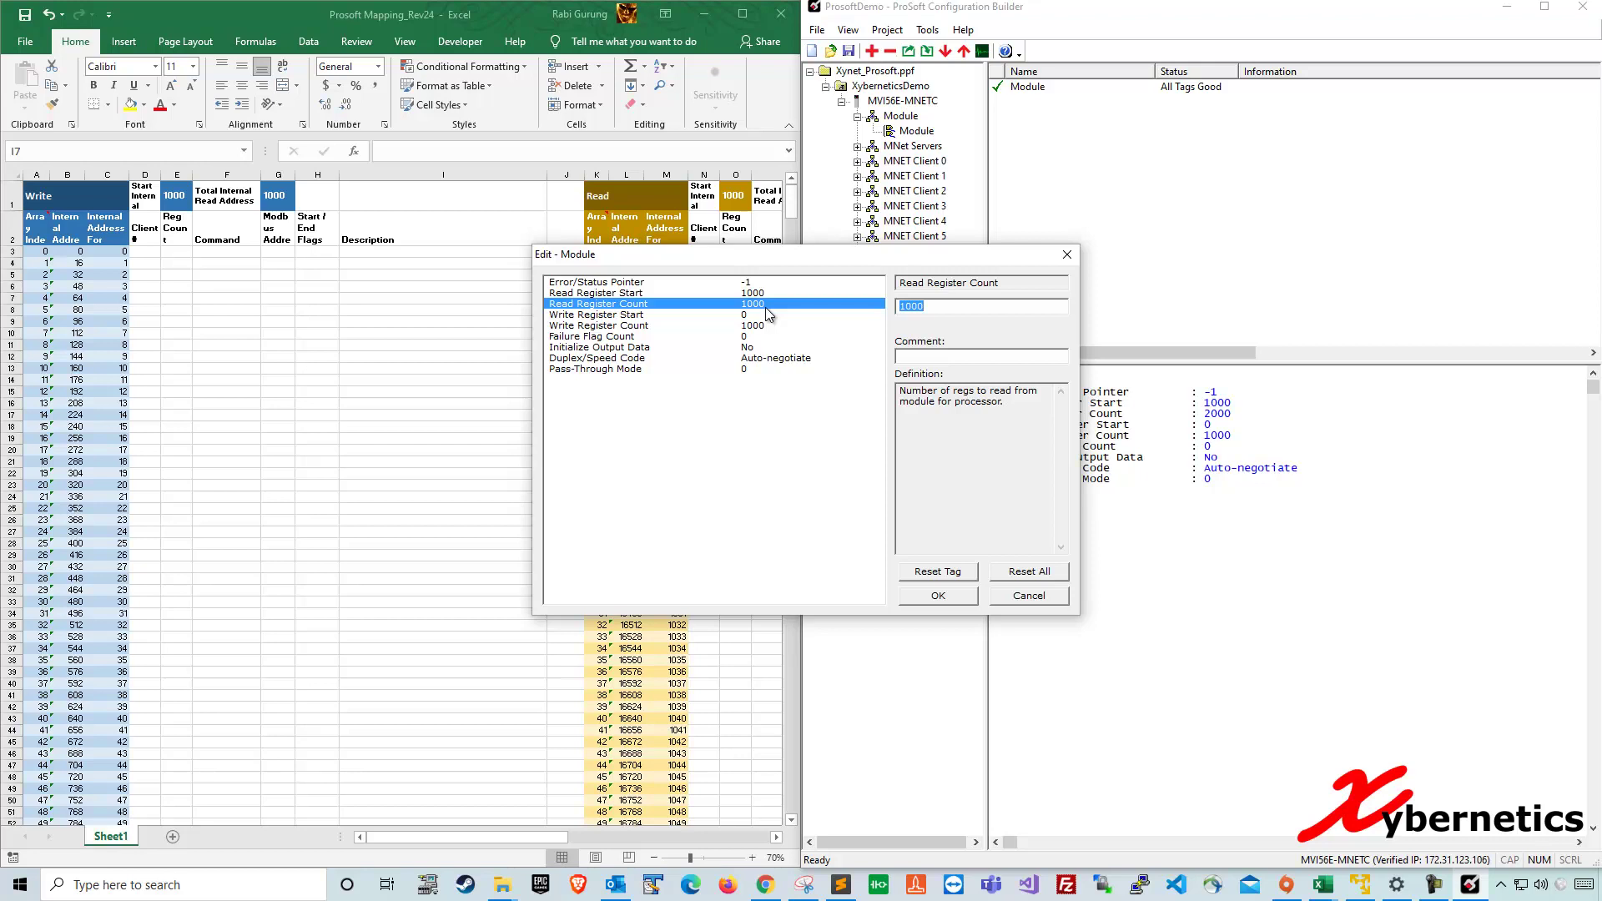
{"action": "left_click", "coordinate": [642, 318]}
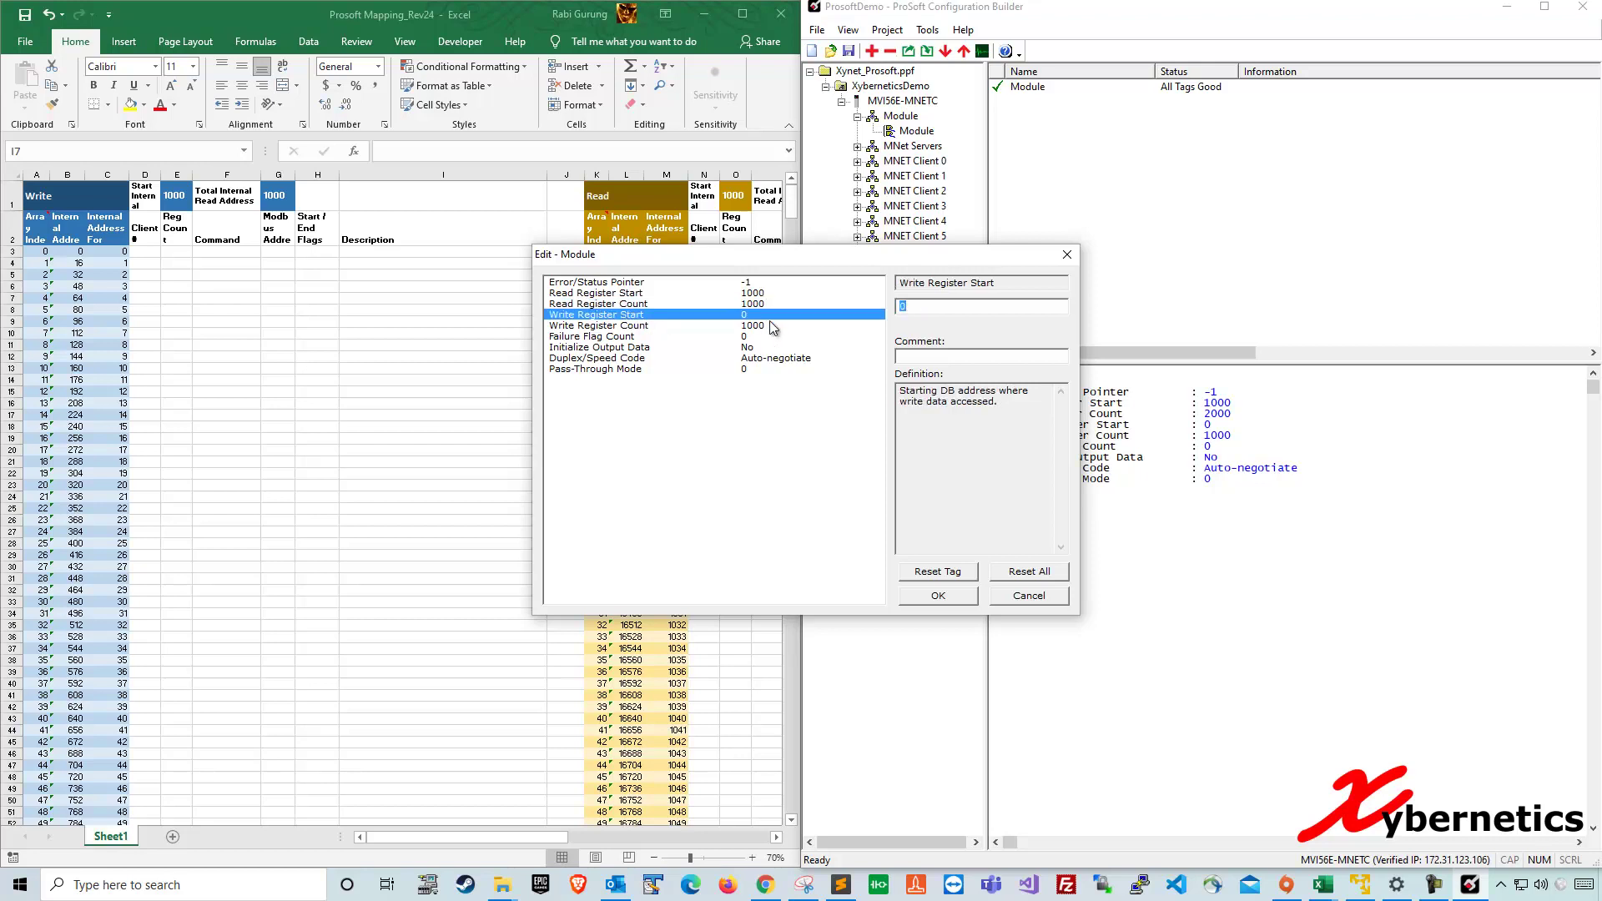
{"action": "left_click", "coordinate": [631, 327]}
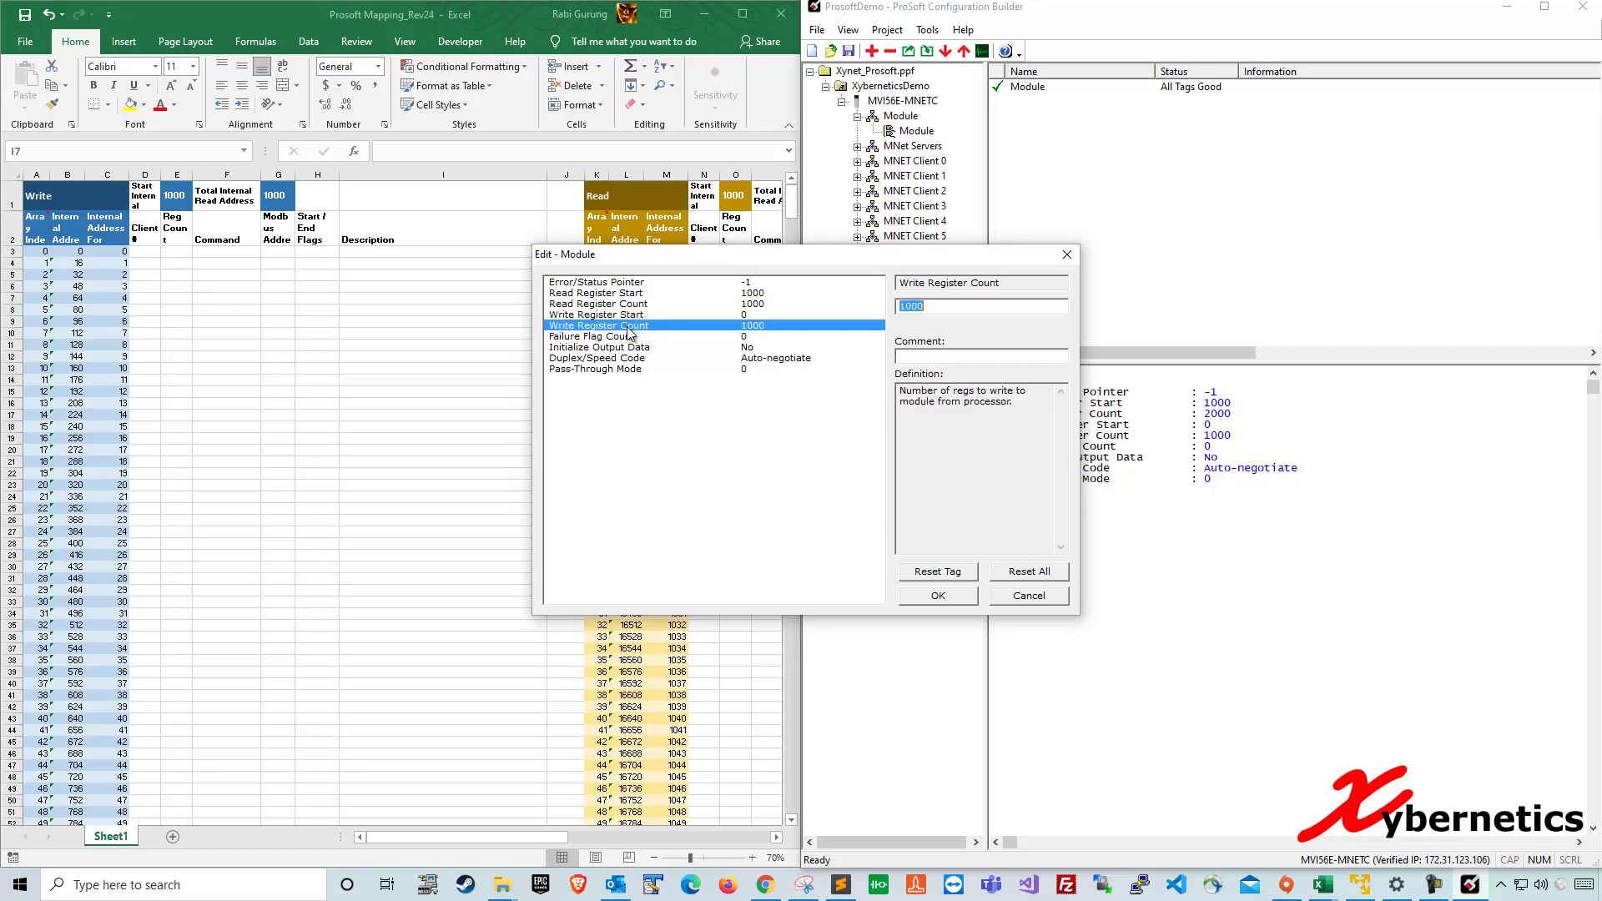
{"action": "left_click", "coordinate": [748, 318]}
{"action": "left_click", "coordinate": [749, 327]}
- Uncover the mapping sheet and compare the Write Register Start and Count with its write internal integer addresses, from first to last row
{"action": "left_click_drag", "start_coordinate": [764, 258], "coordinate": [1107, 202]}
{"action": "left_click", "coordinate": [534, 299]}
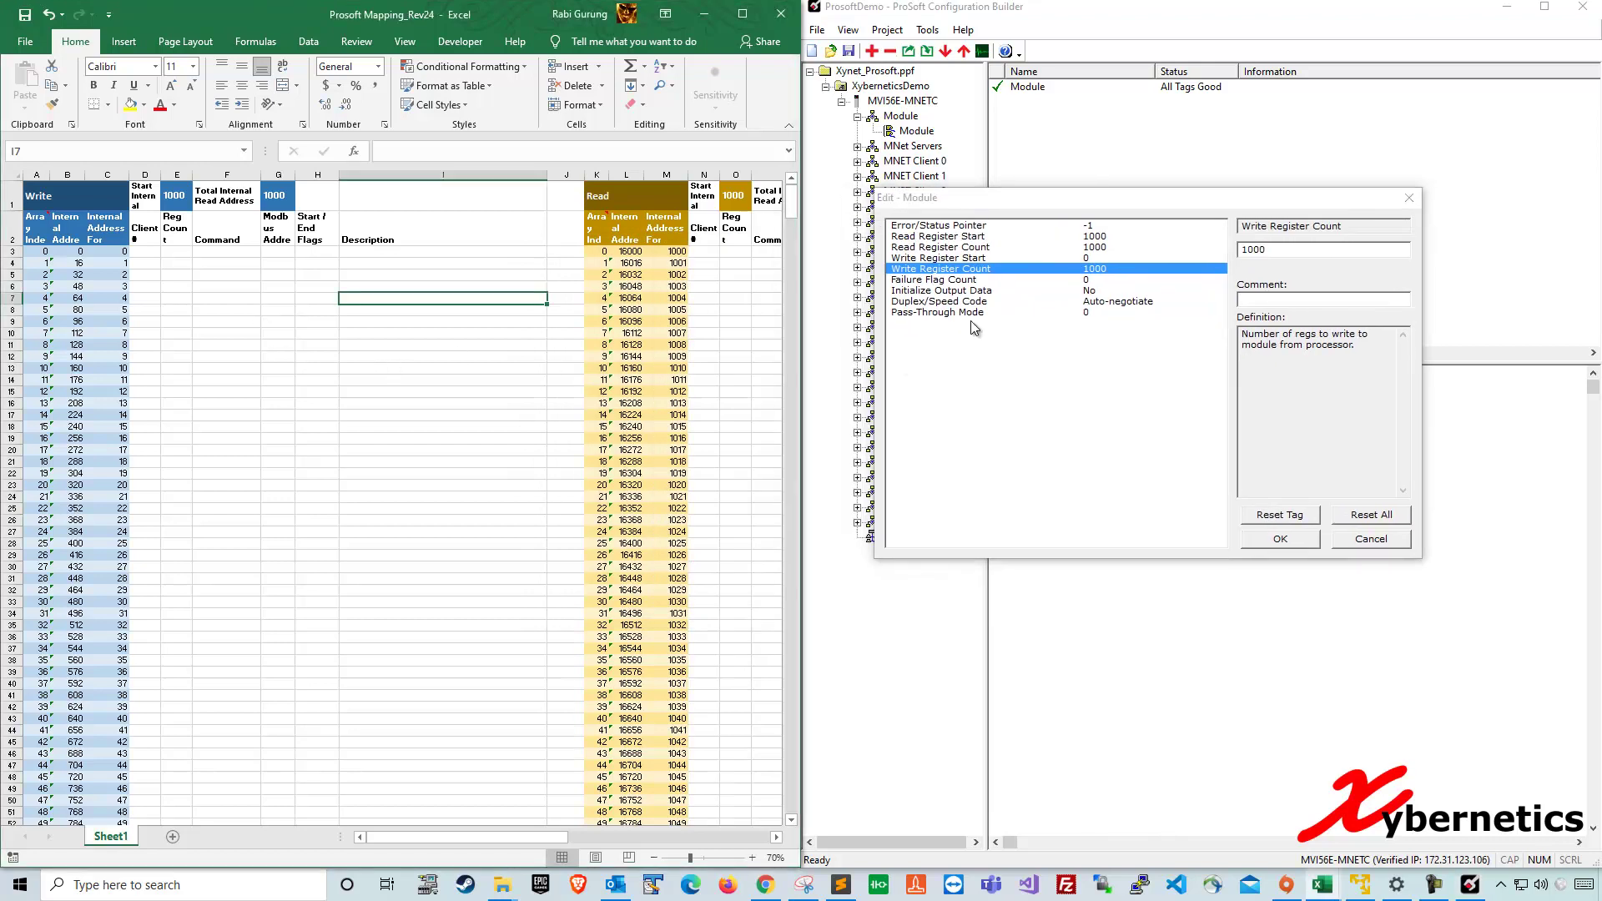
{"action": "left_click", "coordinate": [1086, 258]}
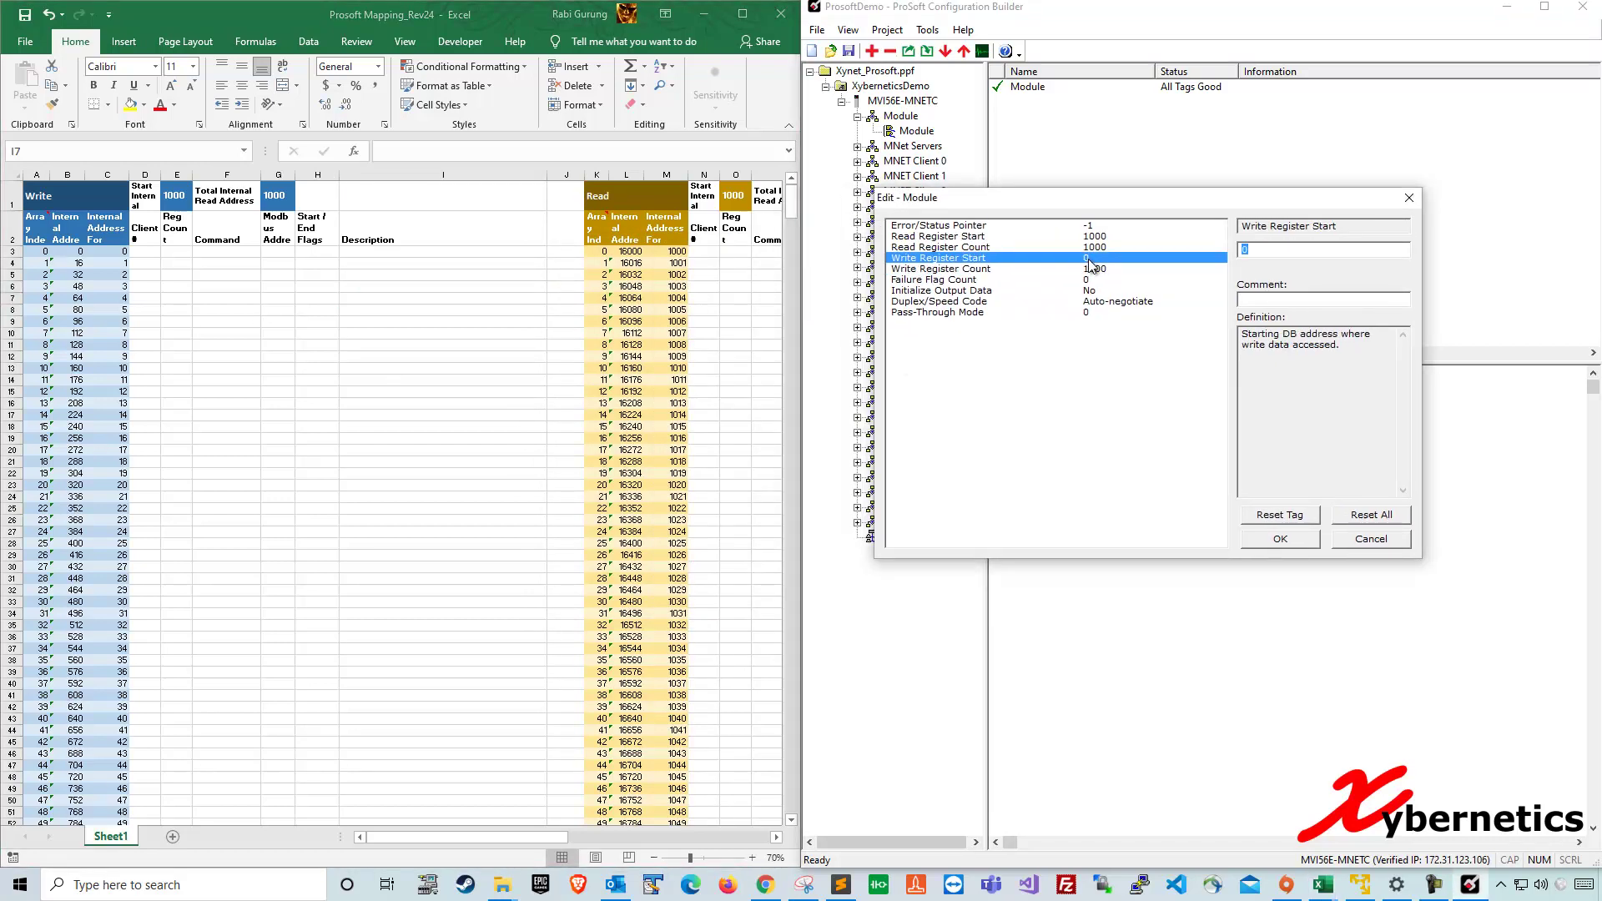
{"action": "left_click", "coordinate": [117, 253]}
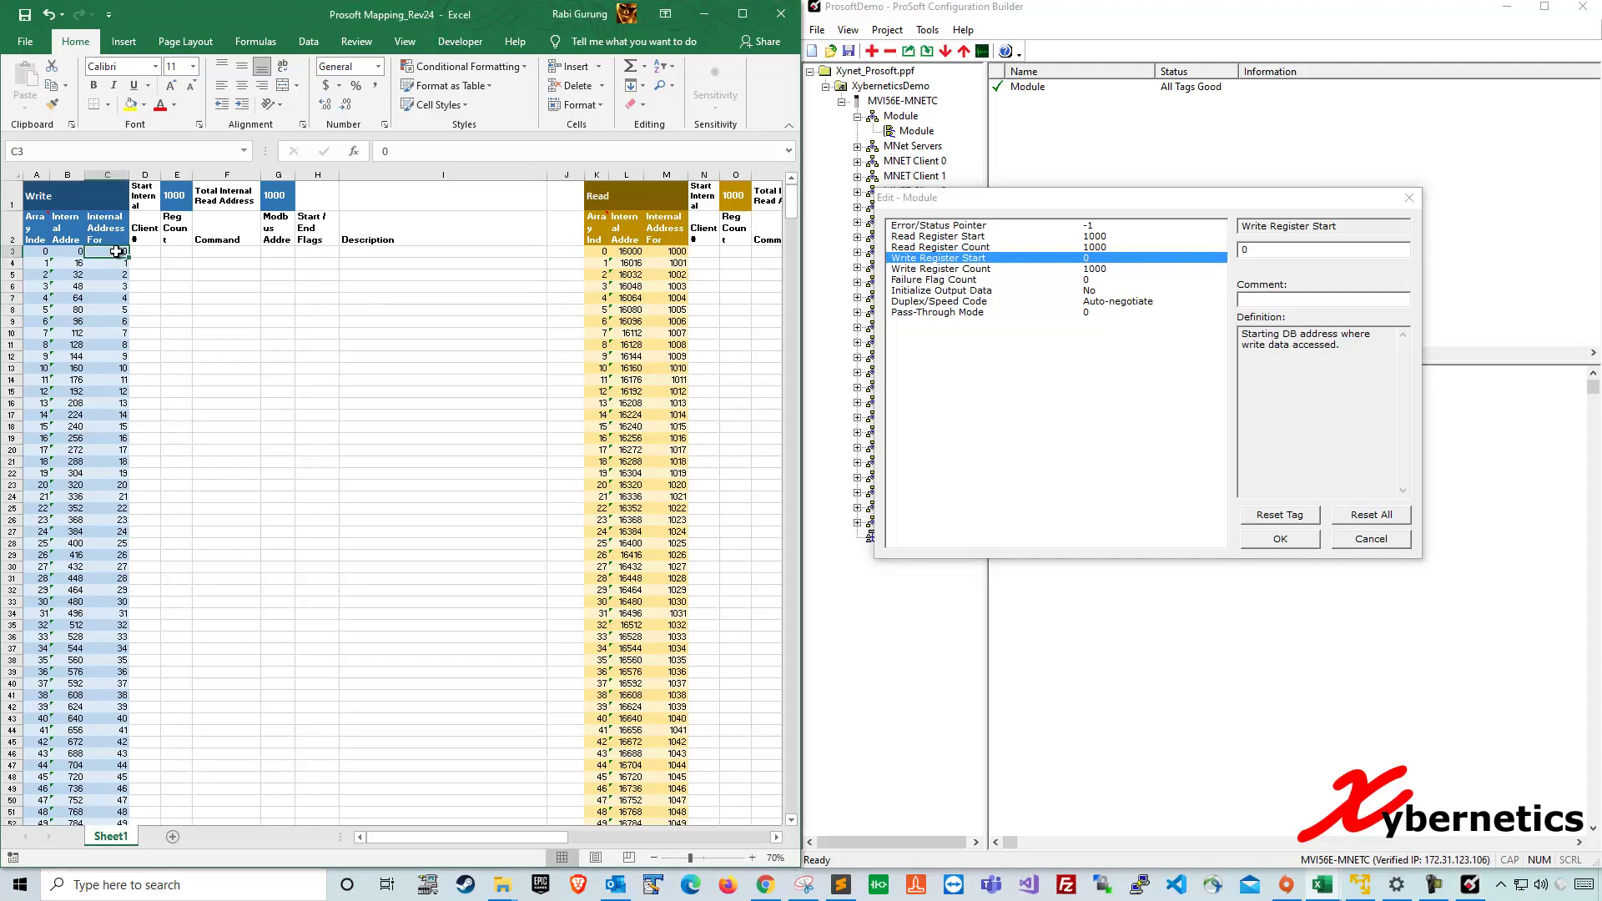
{"action": "scroll", "coordinate": [121, 334], "scroll_direction": "down", "scroll_amount": 20}
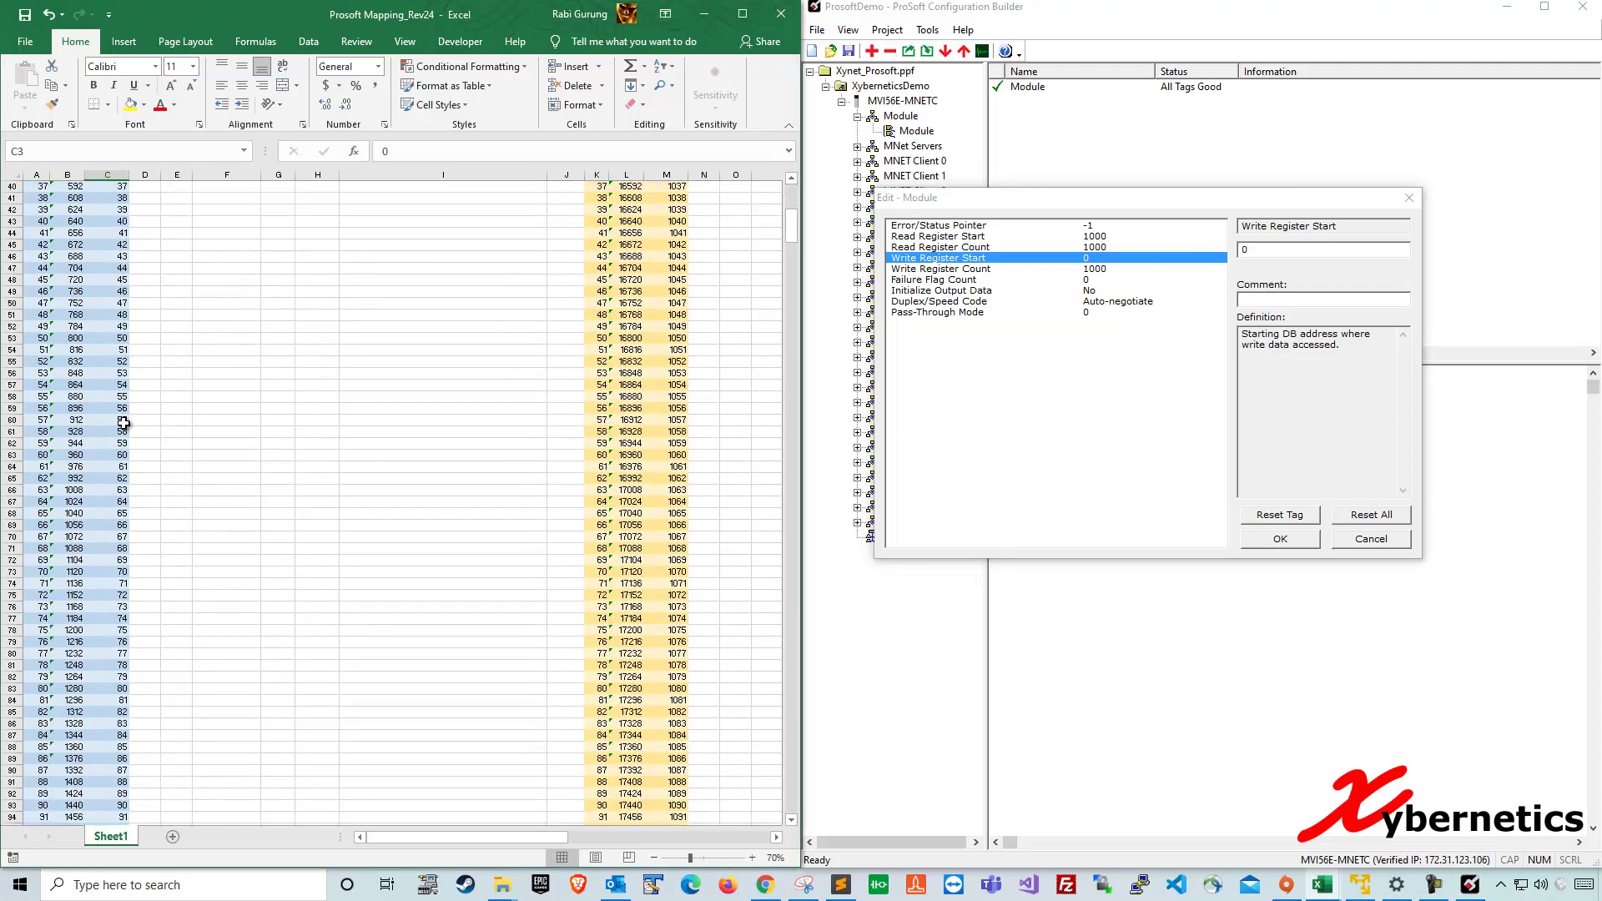
{"action": "scroll", "coordinate": [120, 451], "scroll_direction": "down", "scroll_amount": 20}
{"action": "left_click", "coordinate": [111, 538]}
{"action": "scroll", "coordinate": [144, 524], "scroll_direction": "down", "scroll_amount": 20}
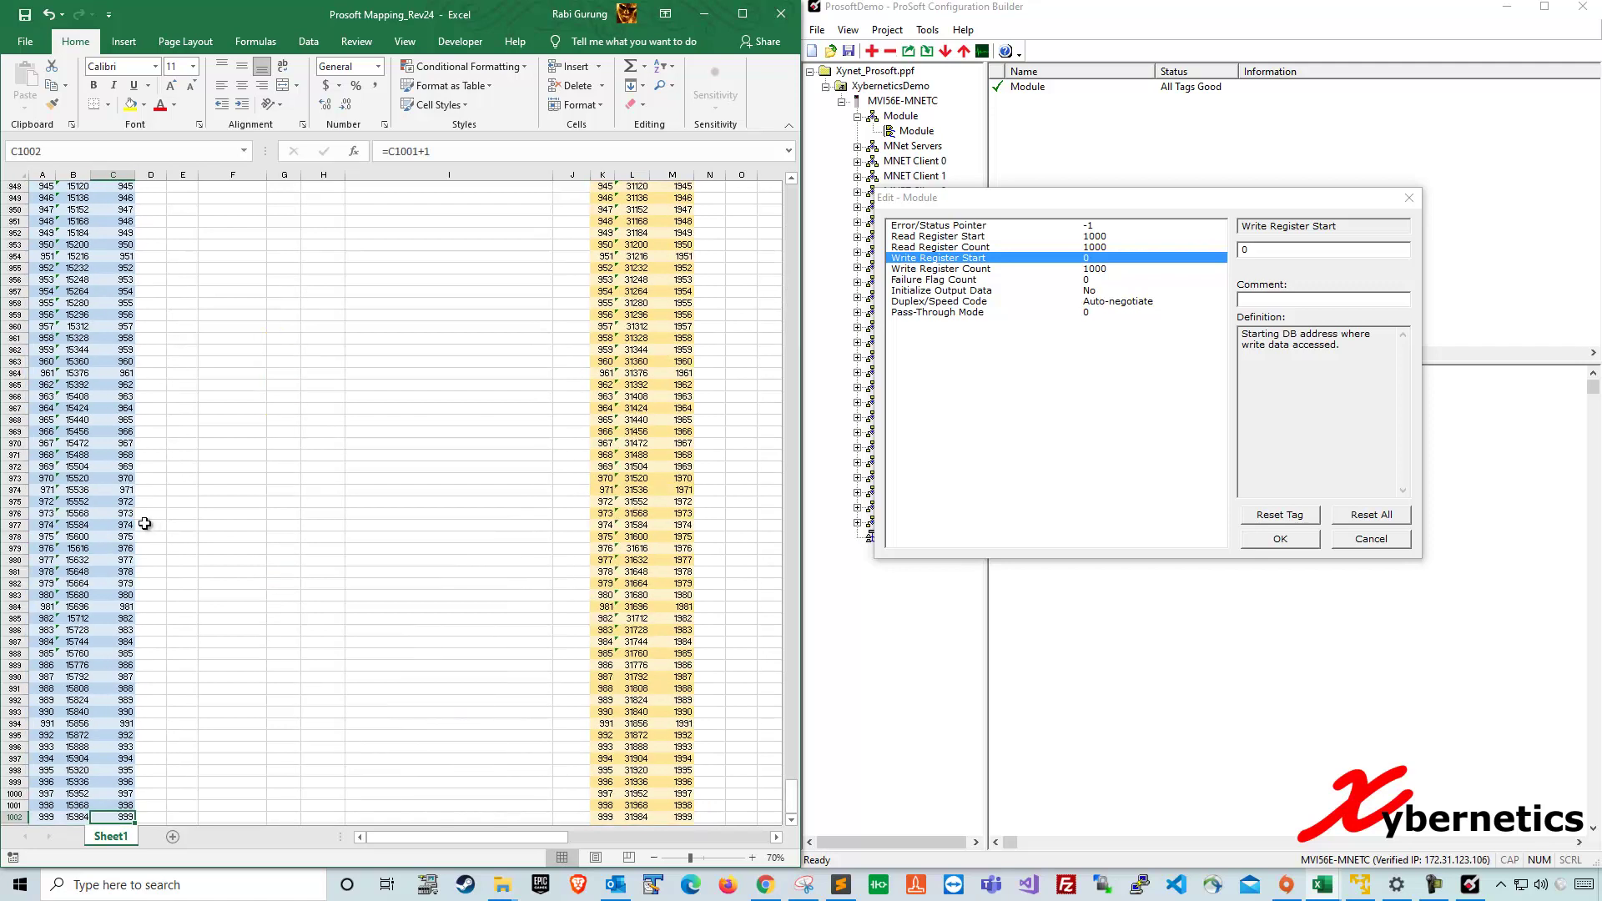
{"action": "left_click", "coordinate": [123, 674]}
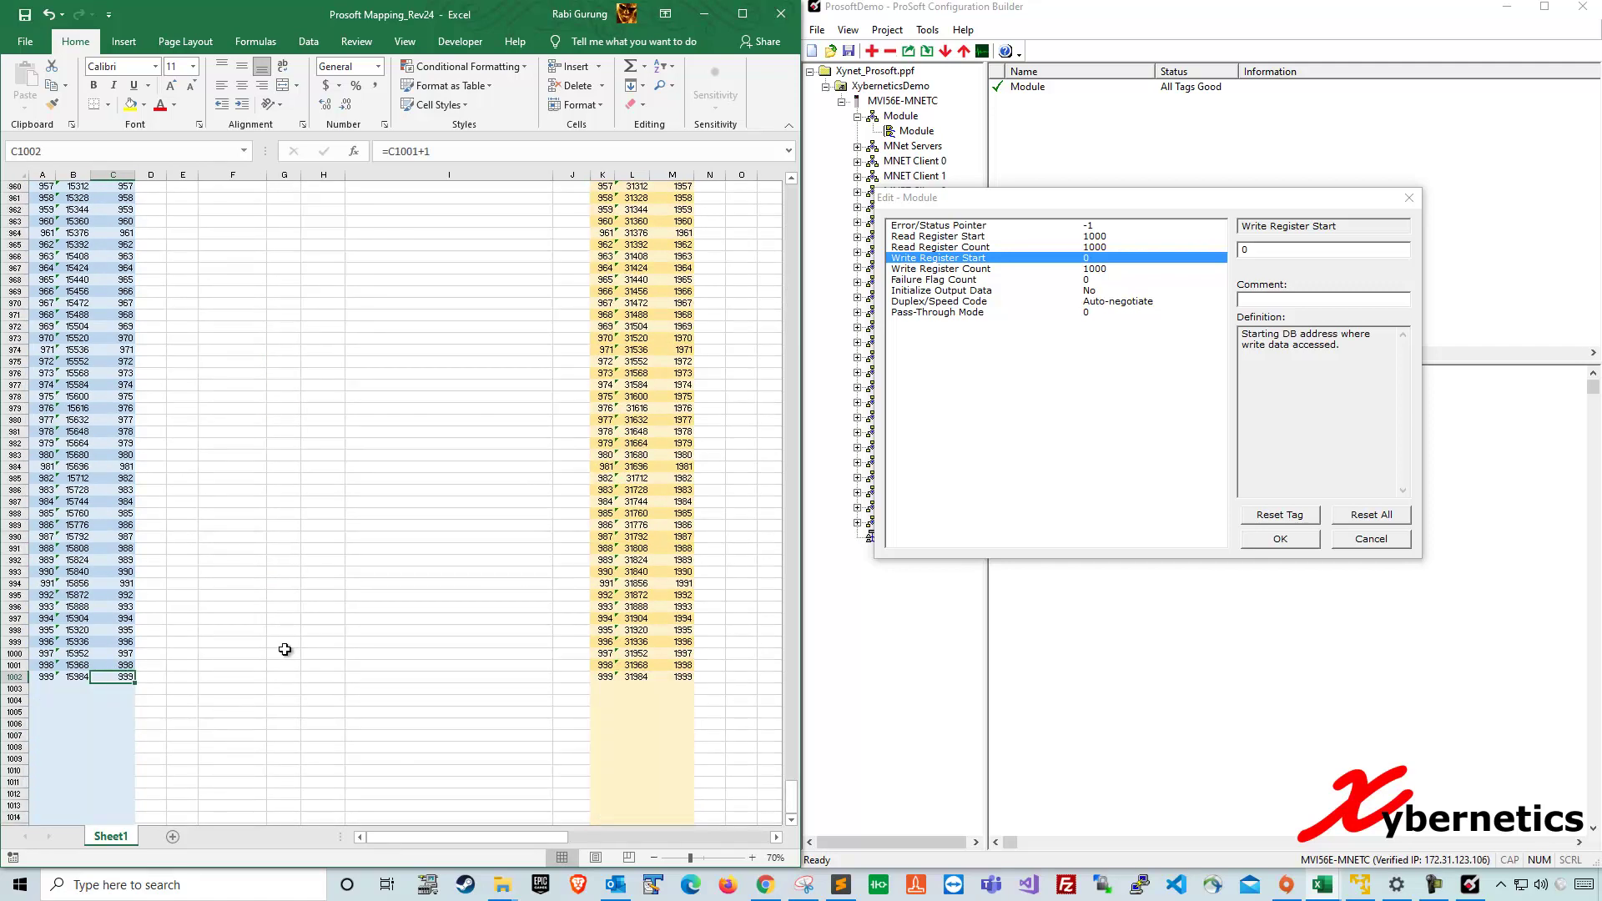
{"action": "scroll", "coordinate": [258, 616], "scroll_direction": "up", "scroll_amount": 10}
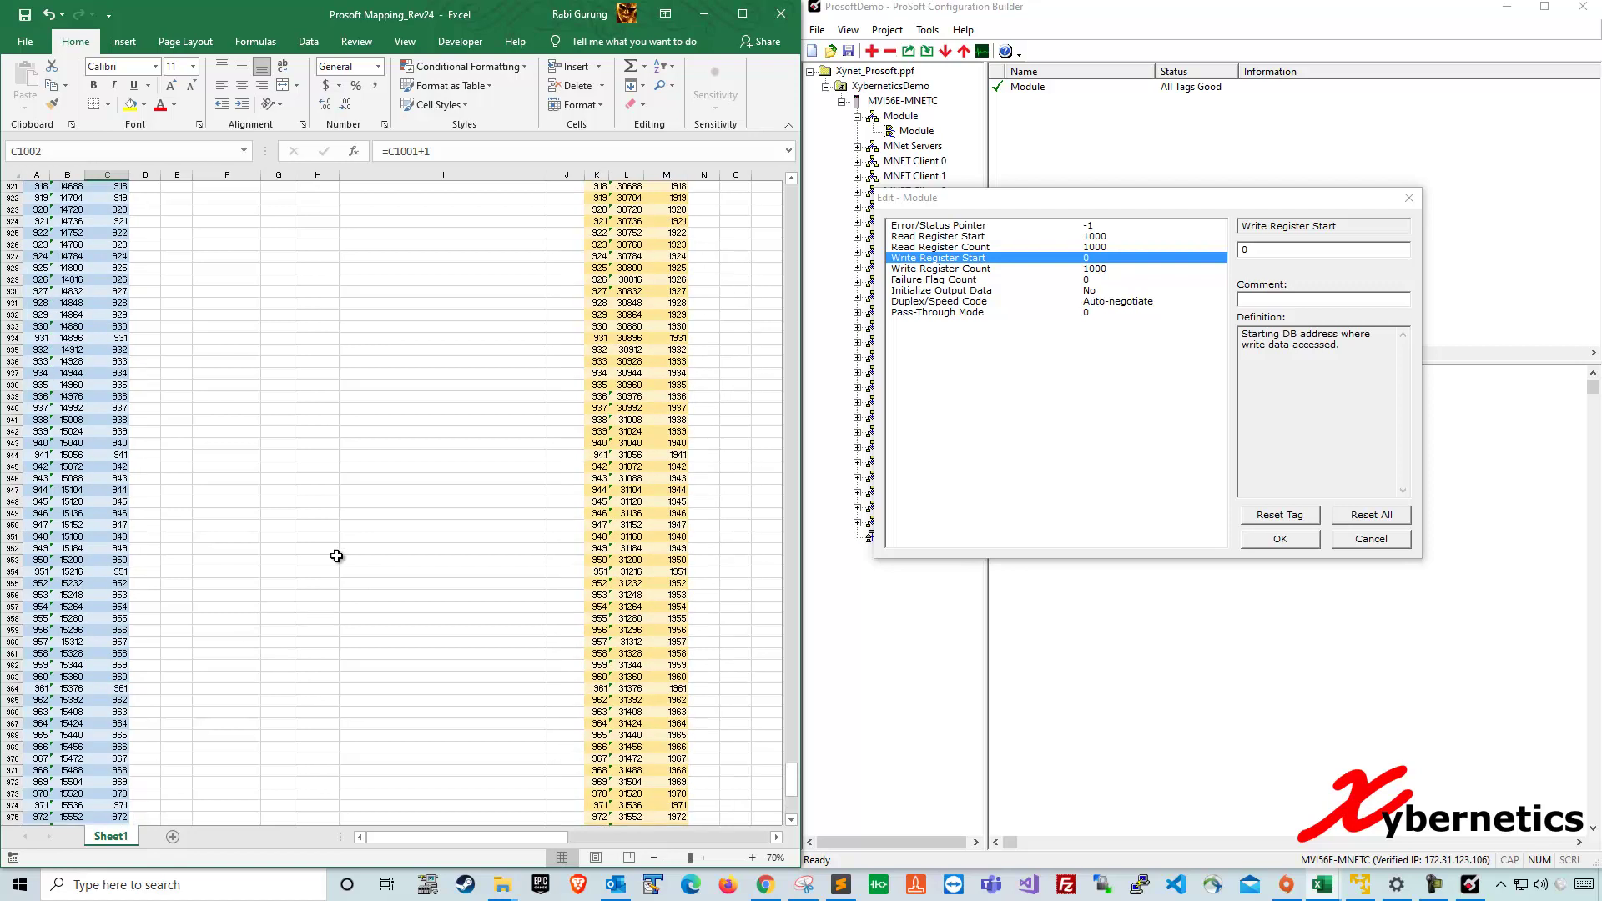
{"action": "key", "text": "ctrl+Home"}
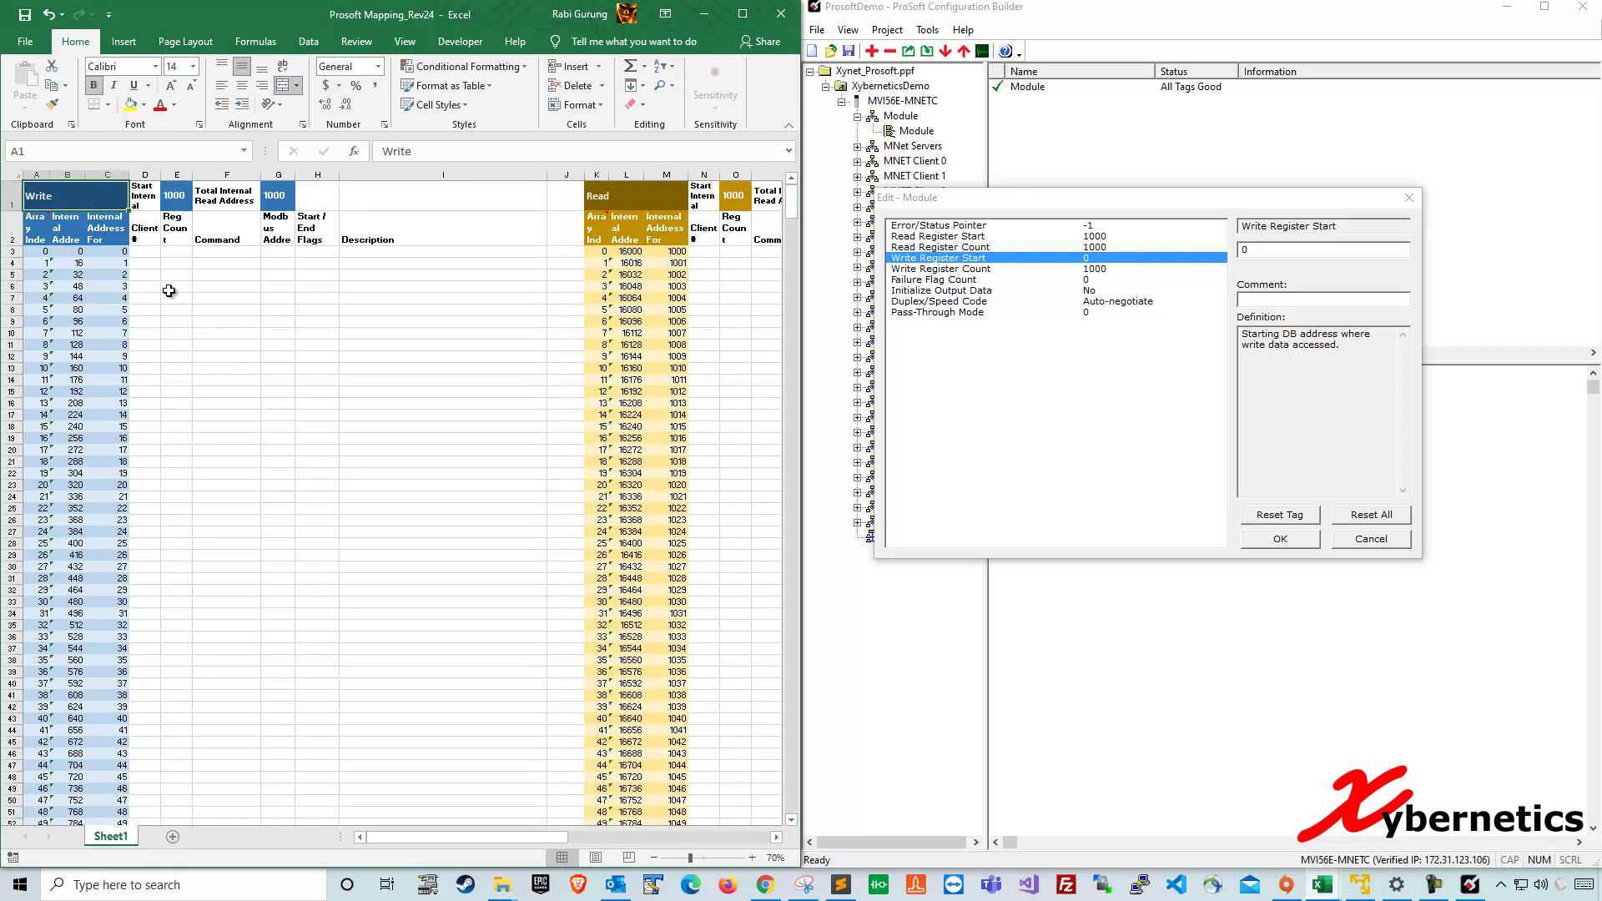
{"action": "left_click_drag", "start_coordinate": [146, 263], "coordinate": [313, 269]}
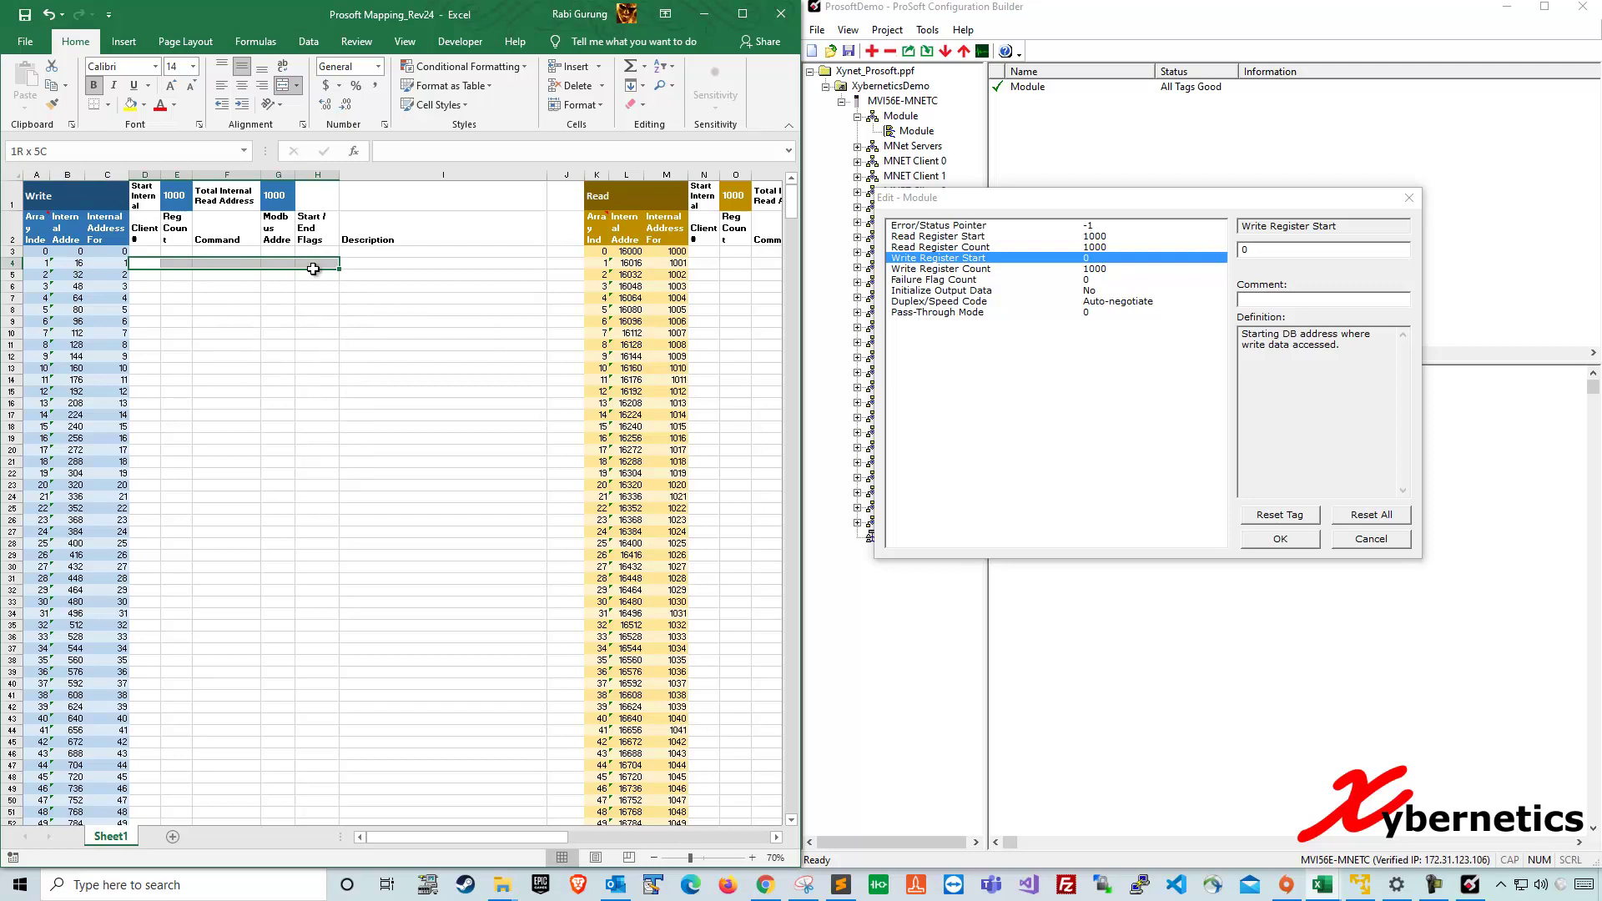
{"action": "left_click", "coordinate": [107, 263]}
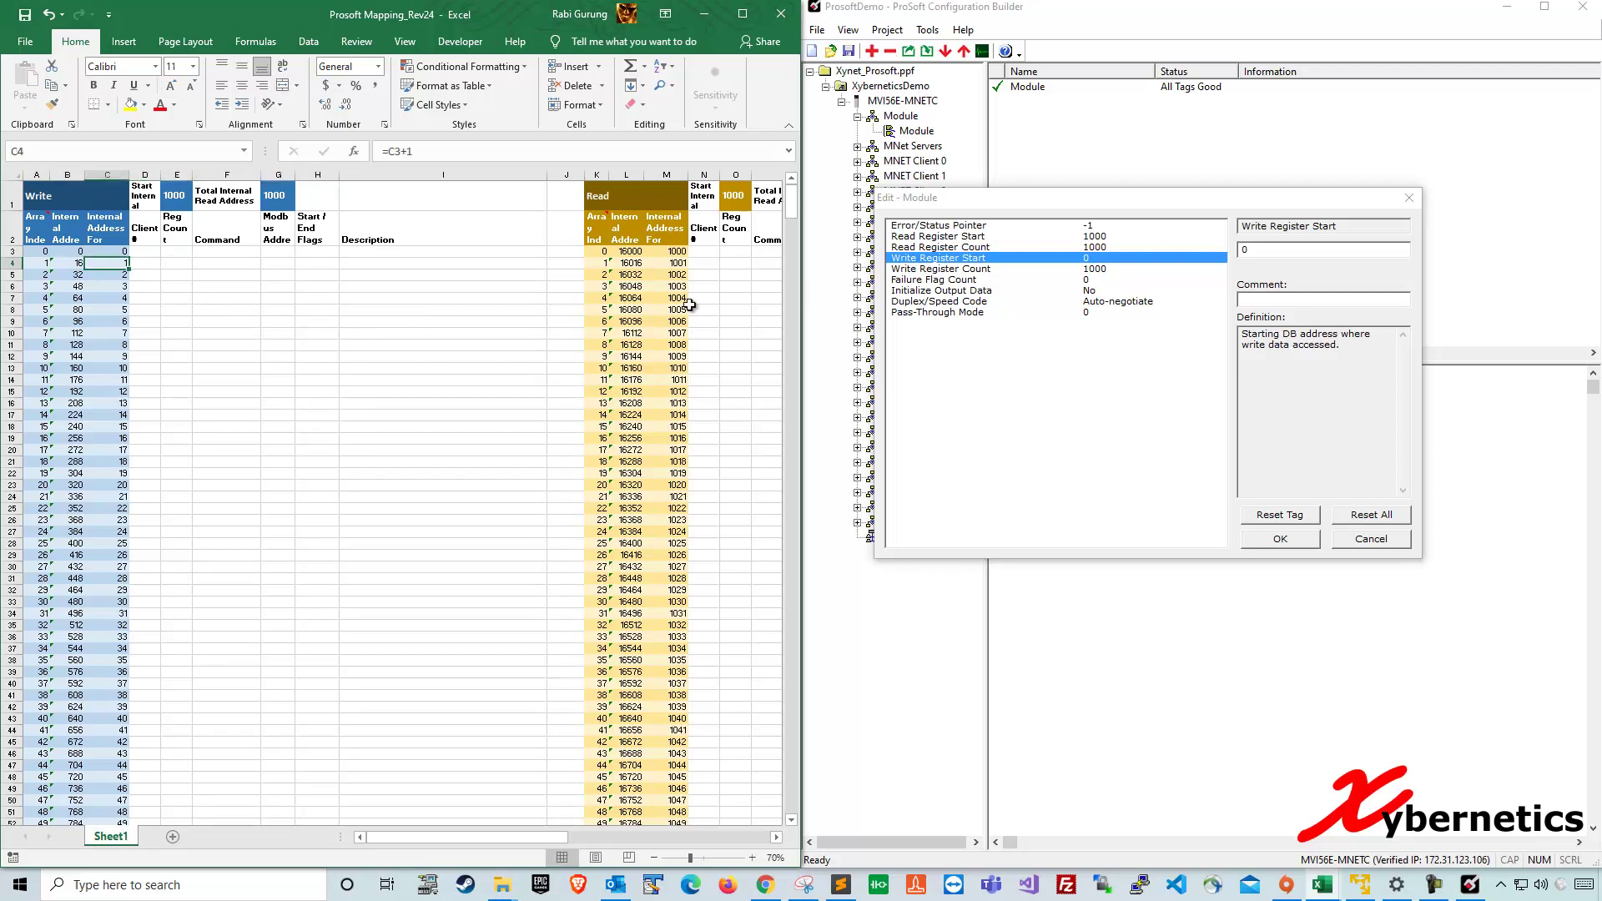
- Compare the Read Register Start with the read internal addresses in column M, from the first to the last row of the mapping sheet
{"action": "left_click", "coordinate": [952, 237]}
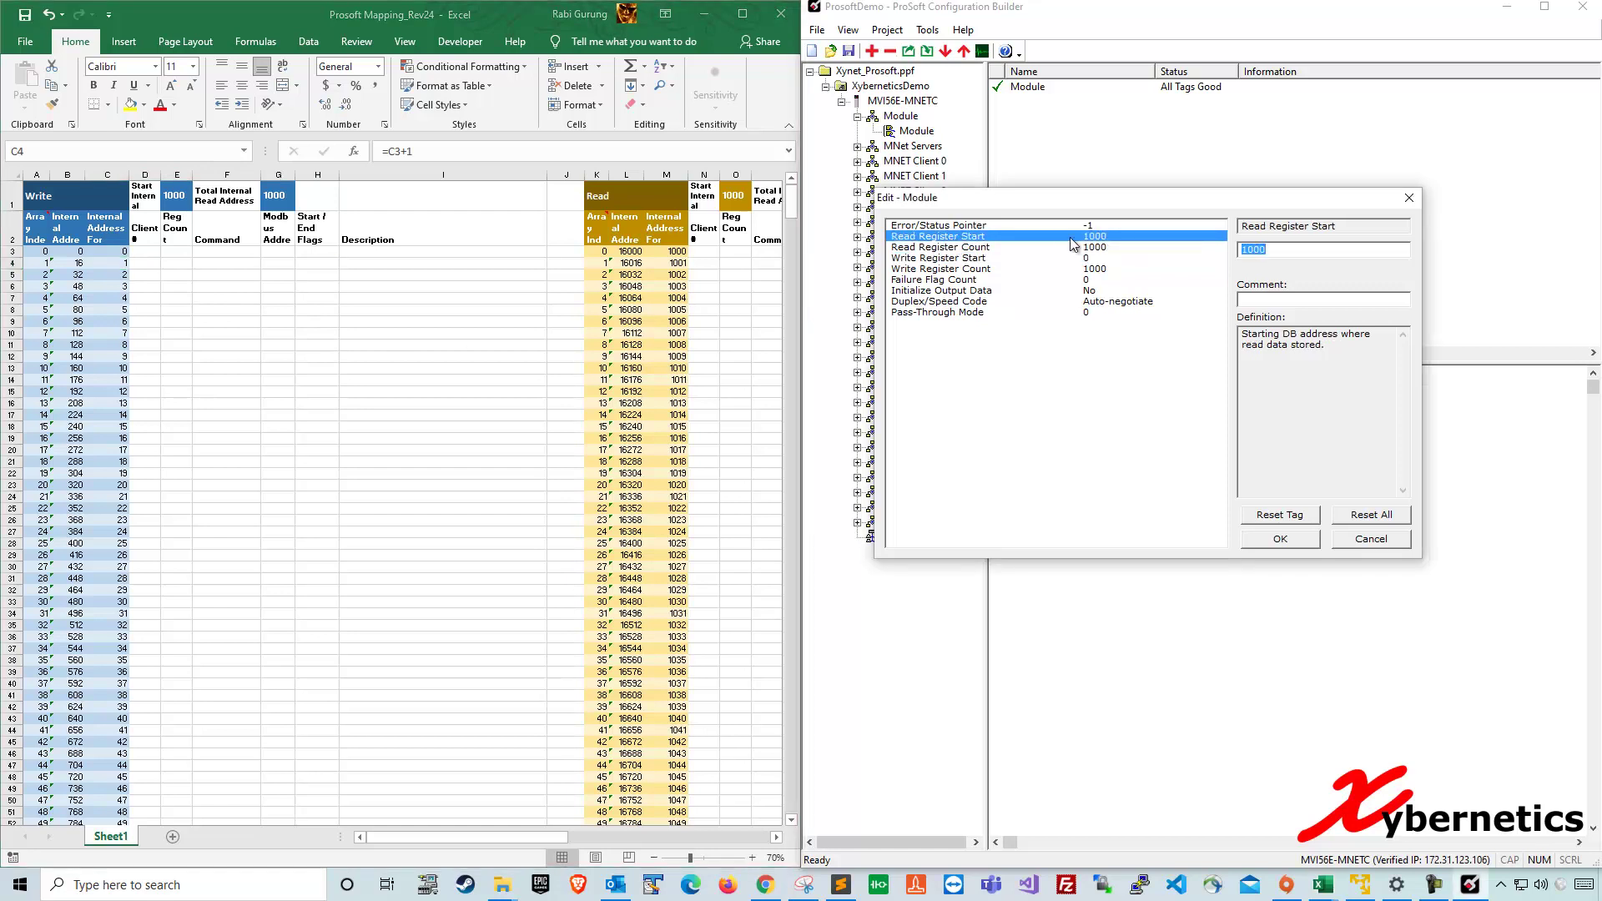
{"action": "left_click", "coordinate": [683, 253]}
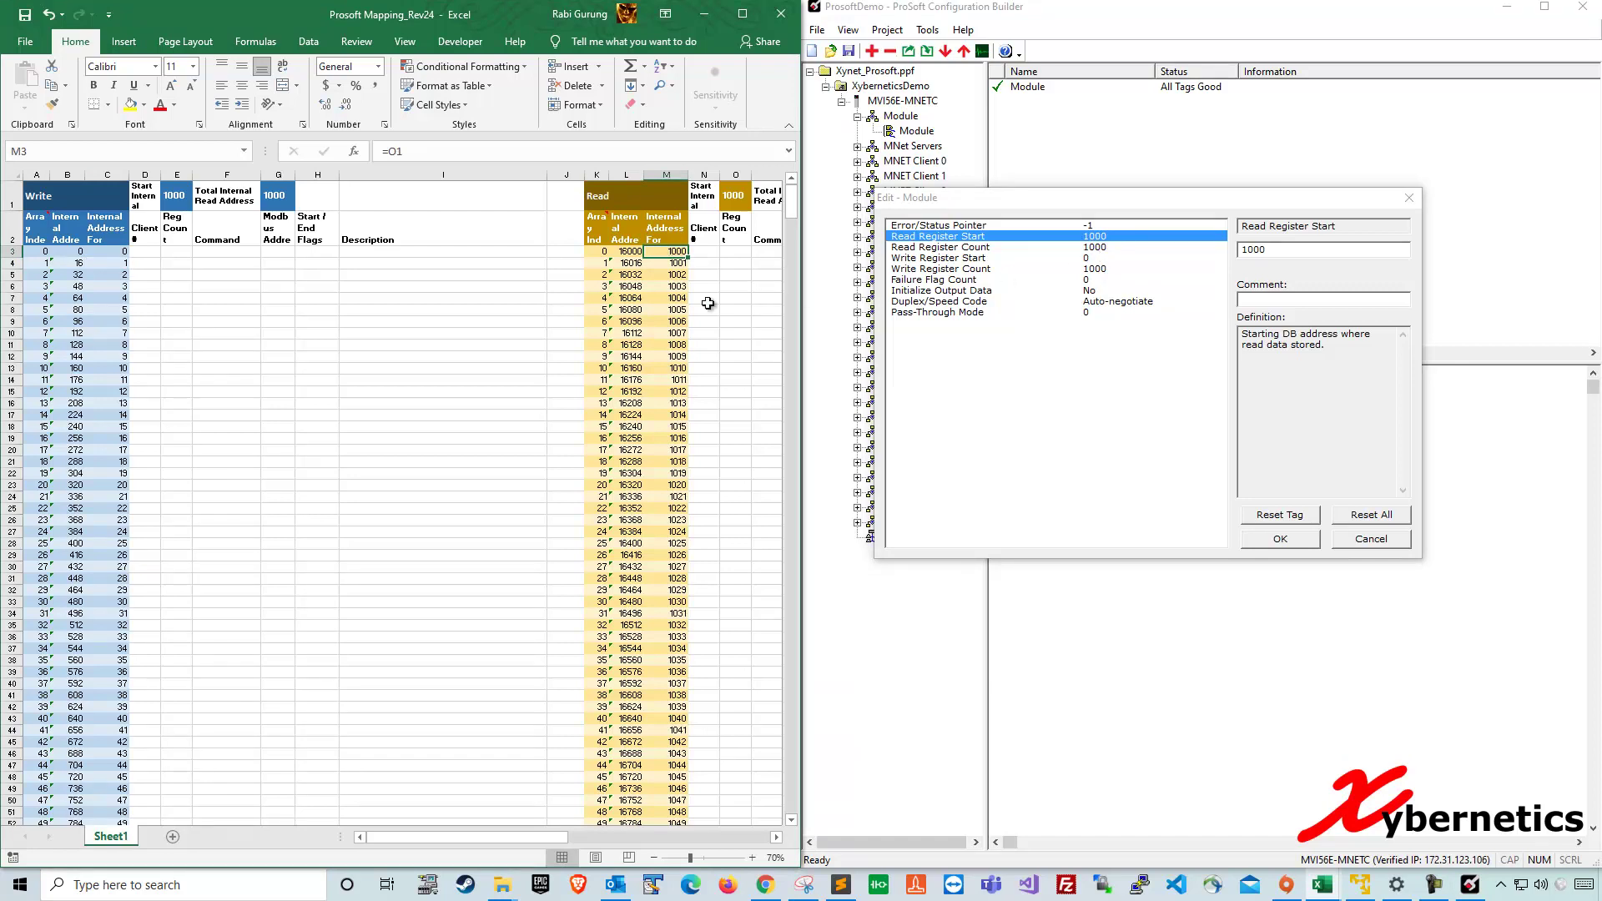
{"action": "left_click", "coordinate": [678, 288]}
{"action": "scroll", "coordinate": [680, 434], "scroll_direction": "down", "scroll_amount": 20}
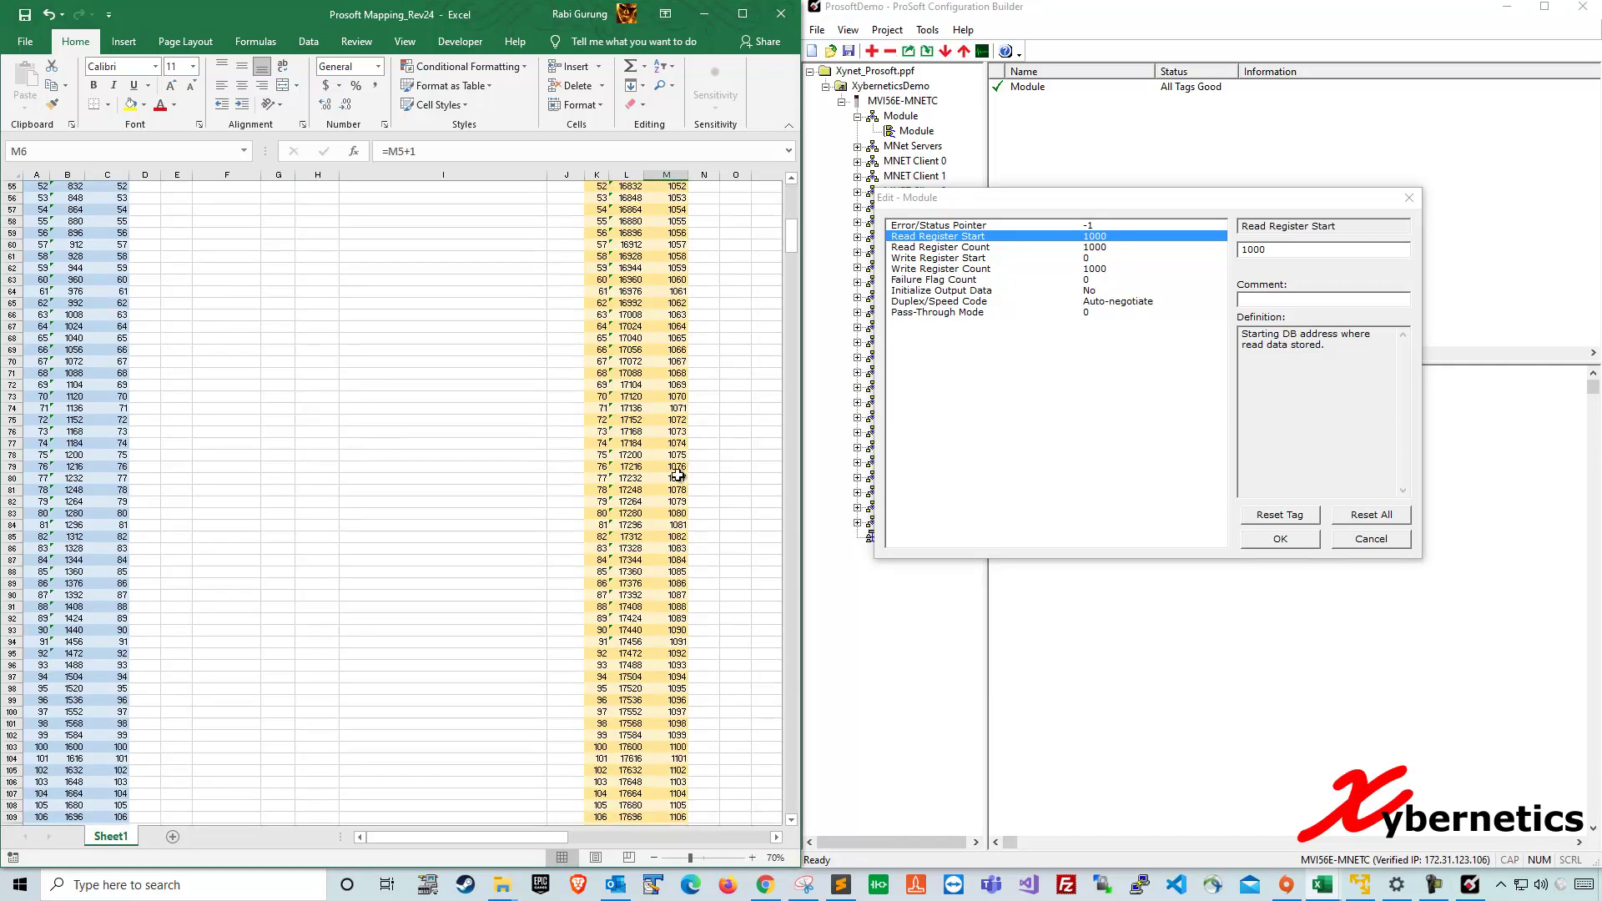
{"action": "left_click_drag", "start_coordinate": [794, 301], "coordinate": [793, 824]}
{"action": "left_click", "coordinate": [680, 817]}
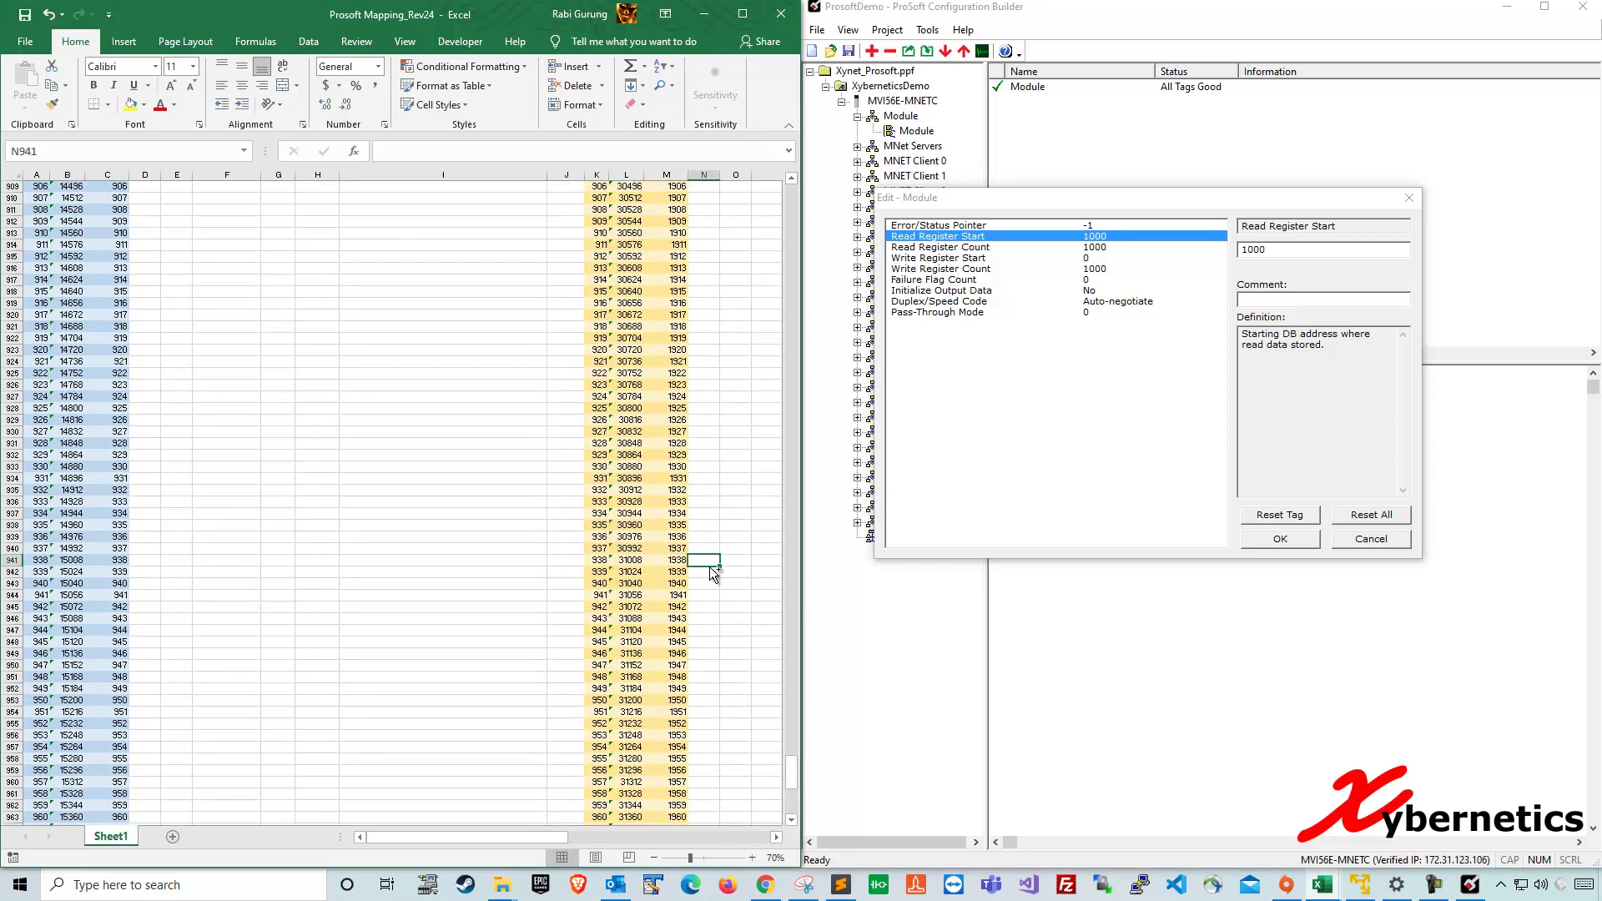
{"action": "key", "text": "ctrl+Home"}
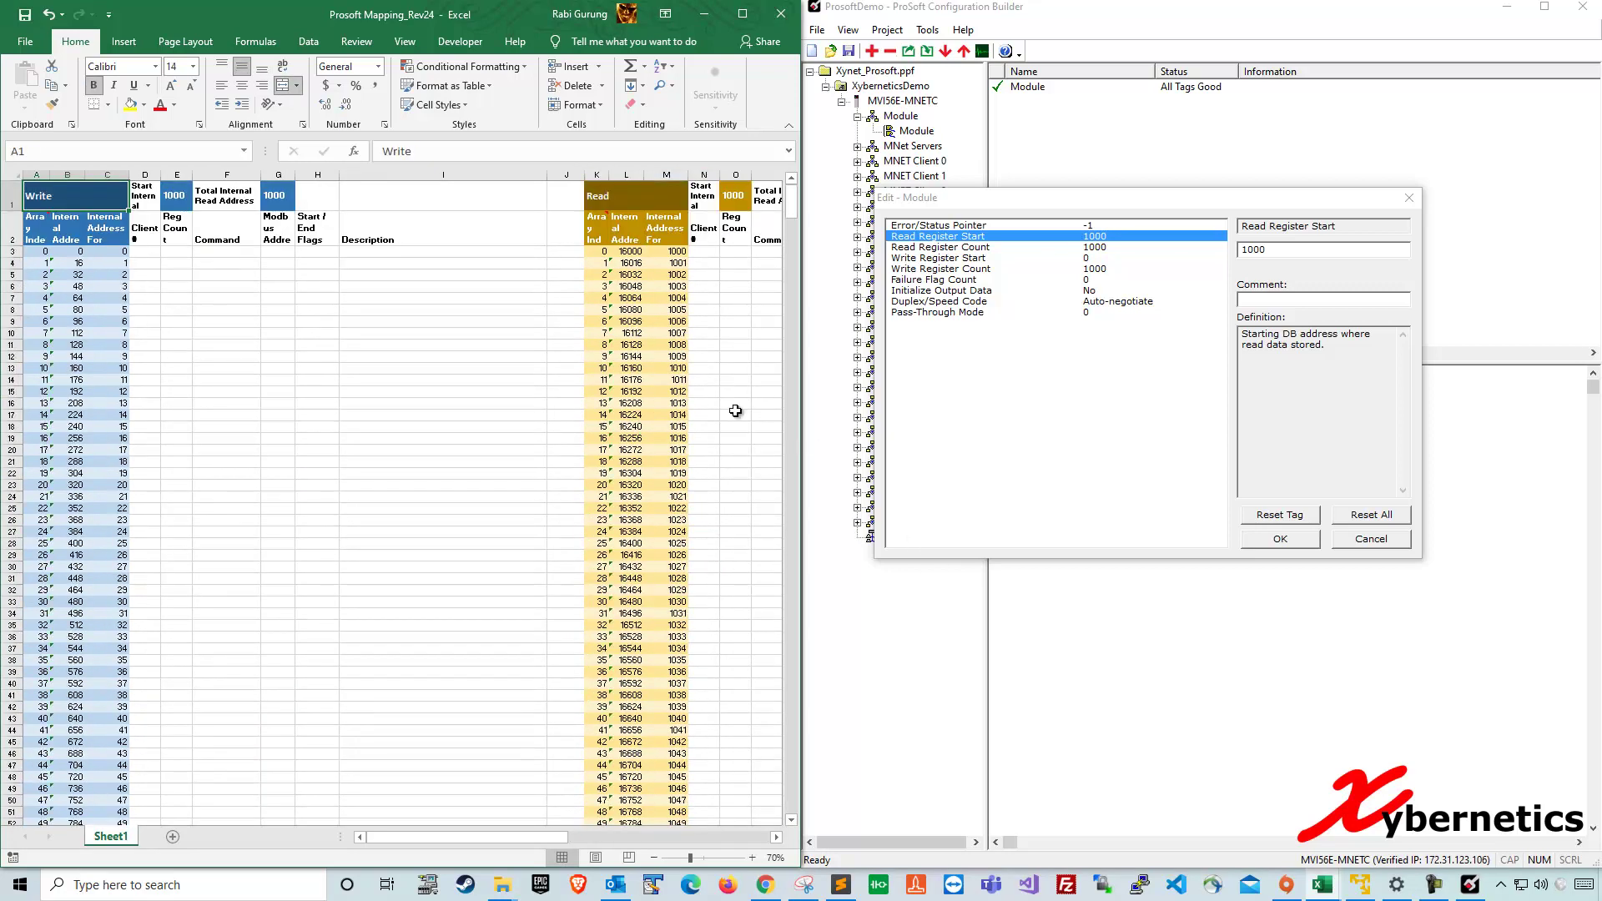
{"action": "left_click", "coordinate": [377, 310]}
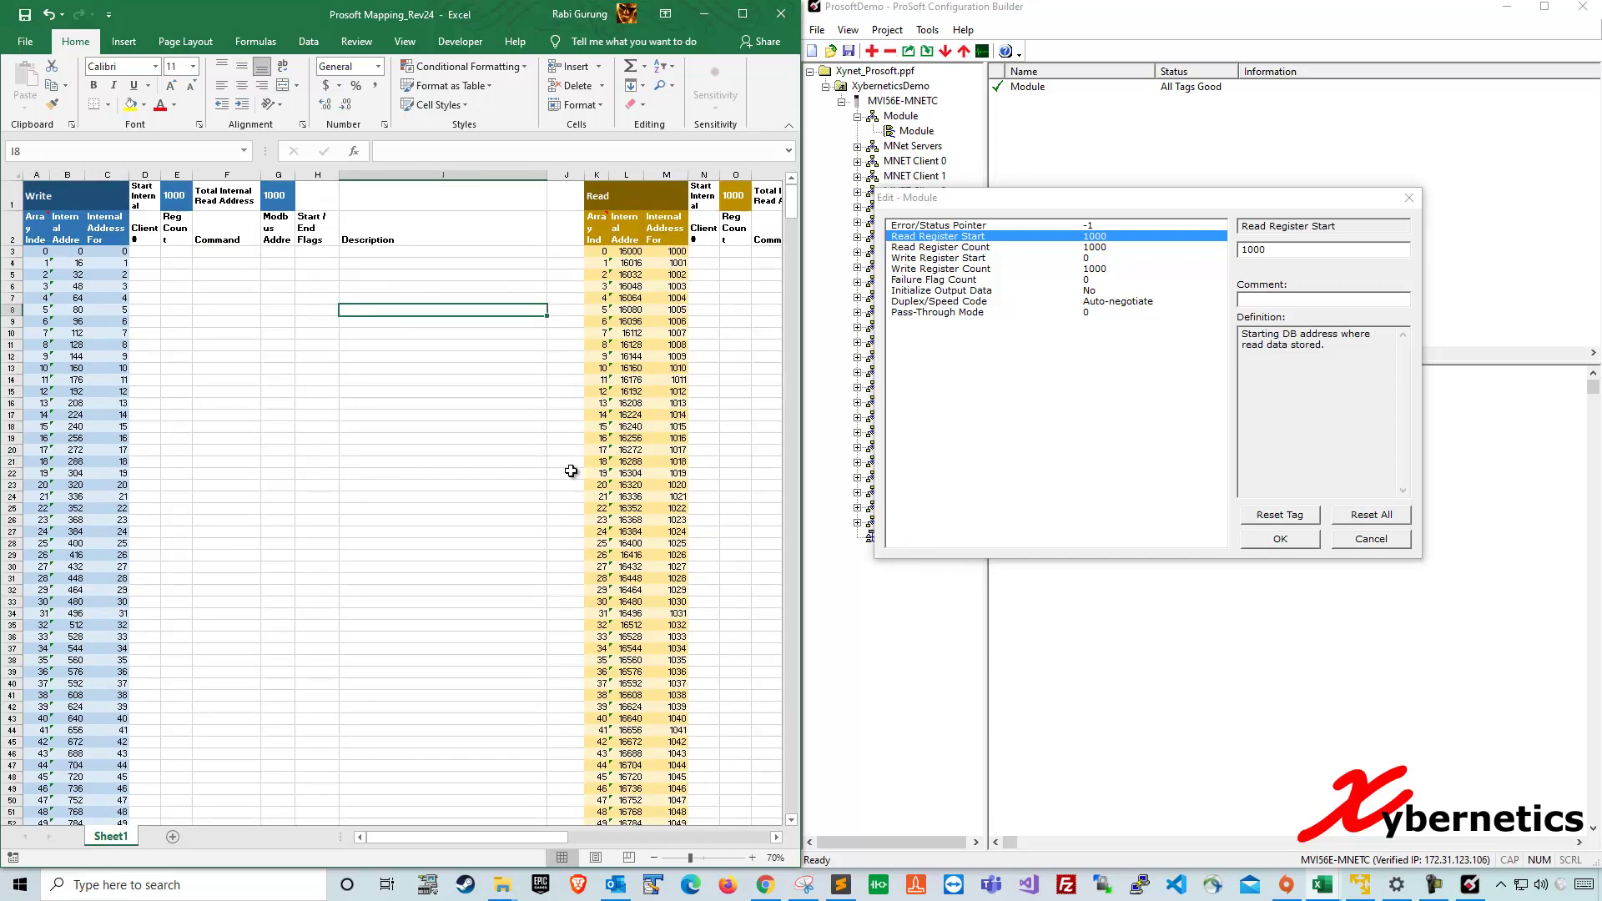
- Examine how the write addresses in column B are calculated from the internal addresses in column C, checking several rows down the sheet
{"action": "left_click", "coordinate": [116, 253]}
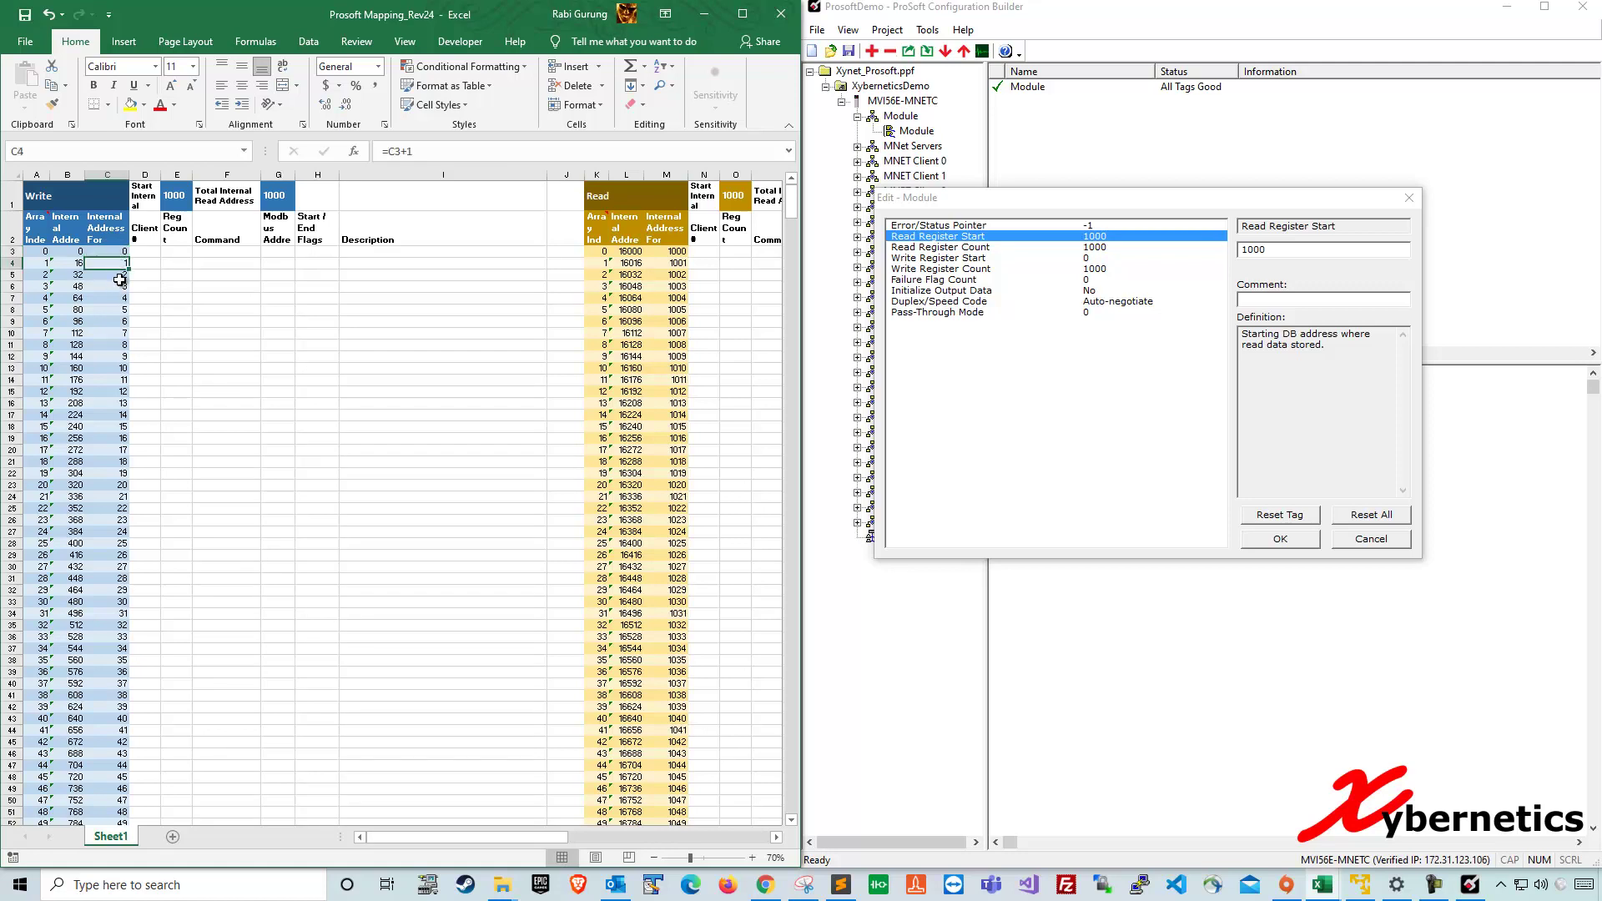
{"action": "left_click_drag", "start_coordinate": [226, 286], "coordinate": [242, 274]}
{"action": "left_click", "coordinate": [298, 267]}
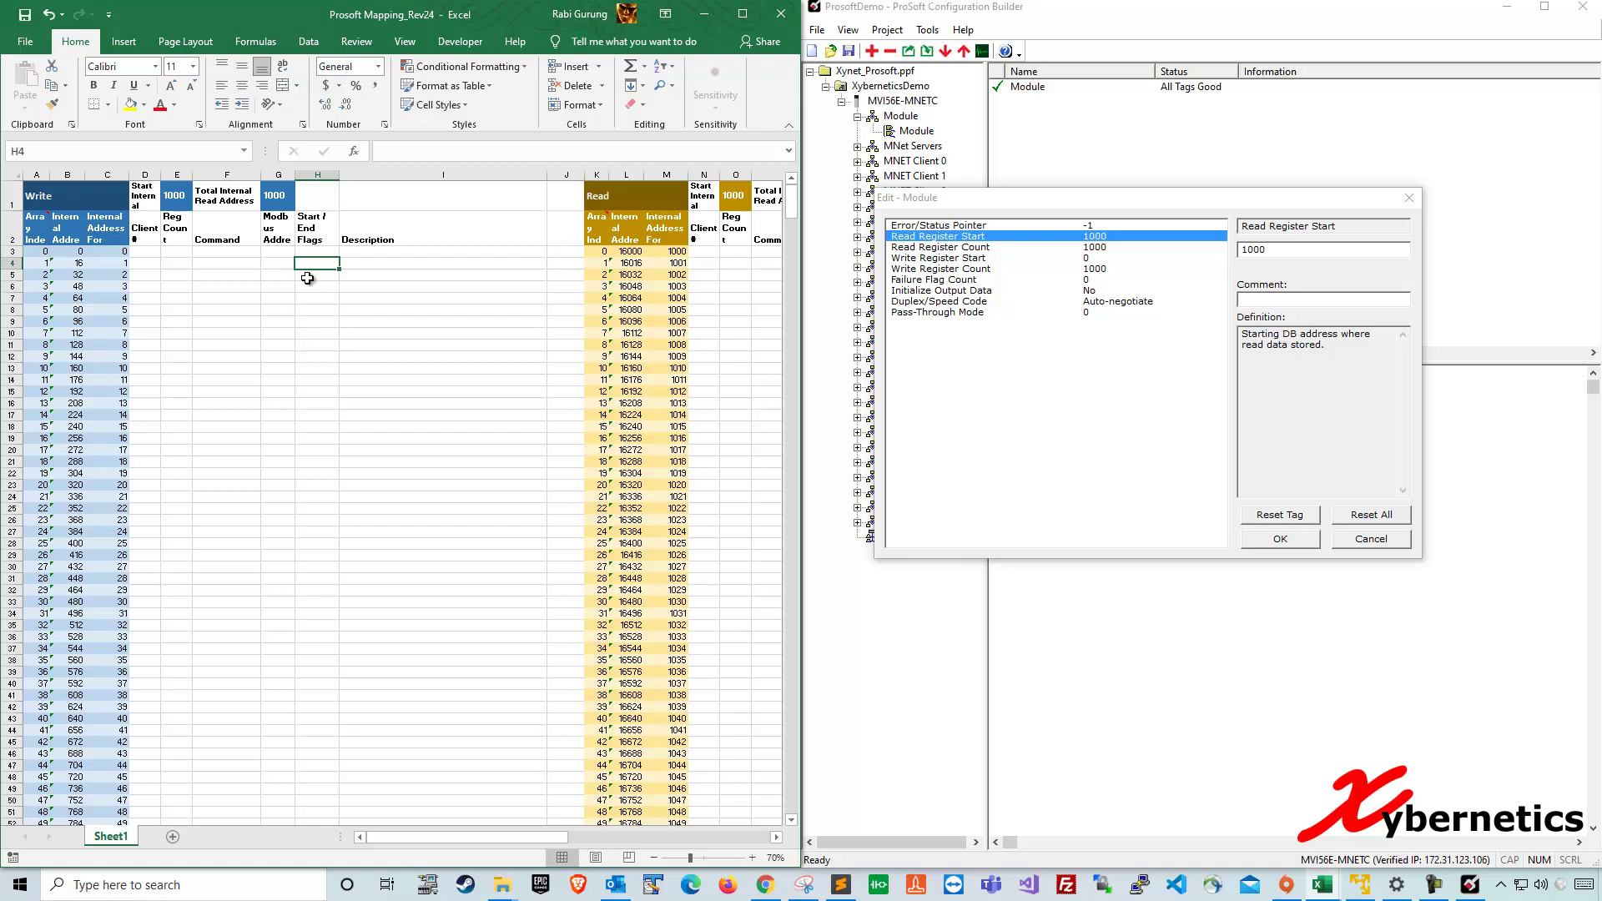
{"action": "left_click", "coordinate": [119, 251]}
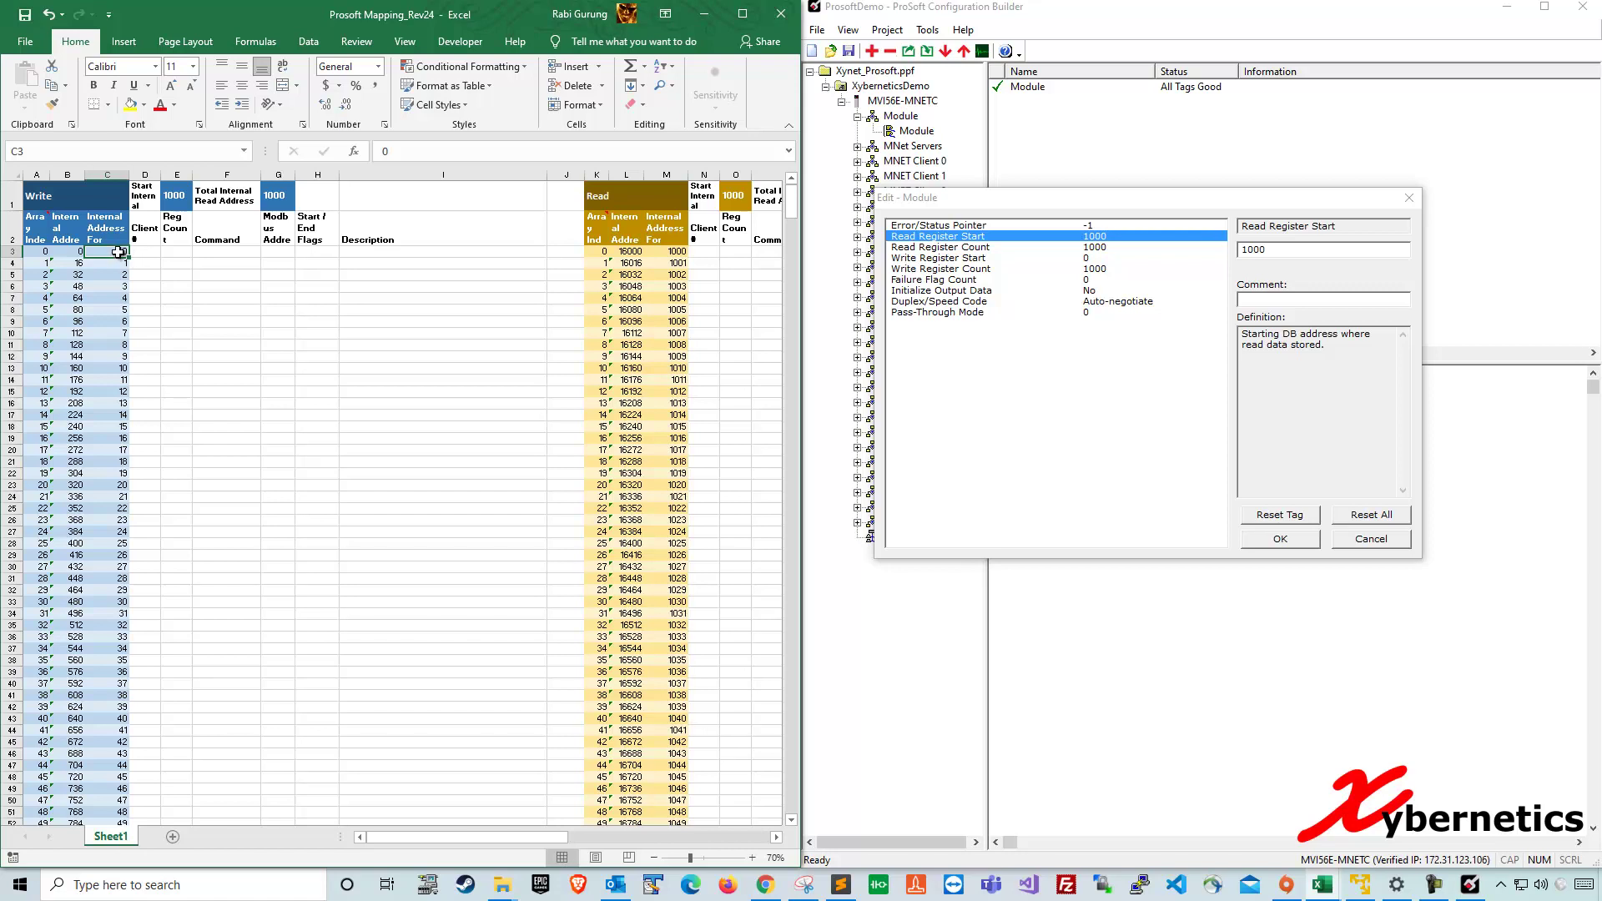
{"action": "left_click", "coordinate": [78, 251]}
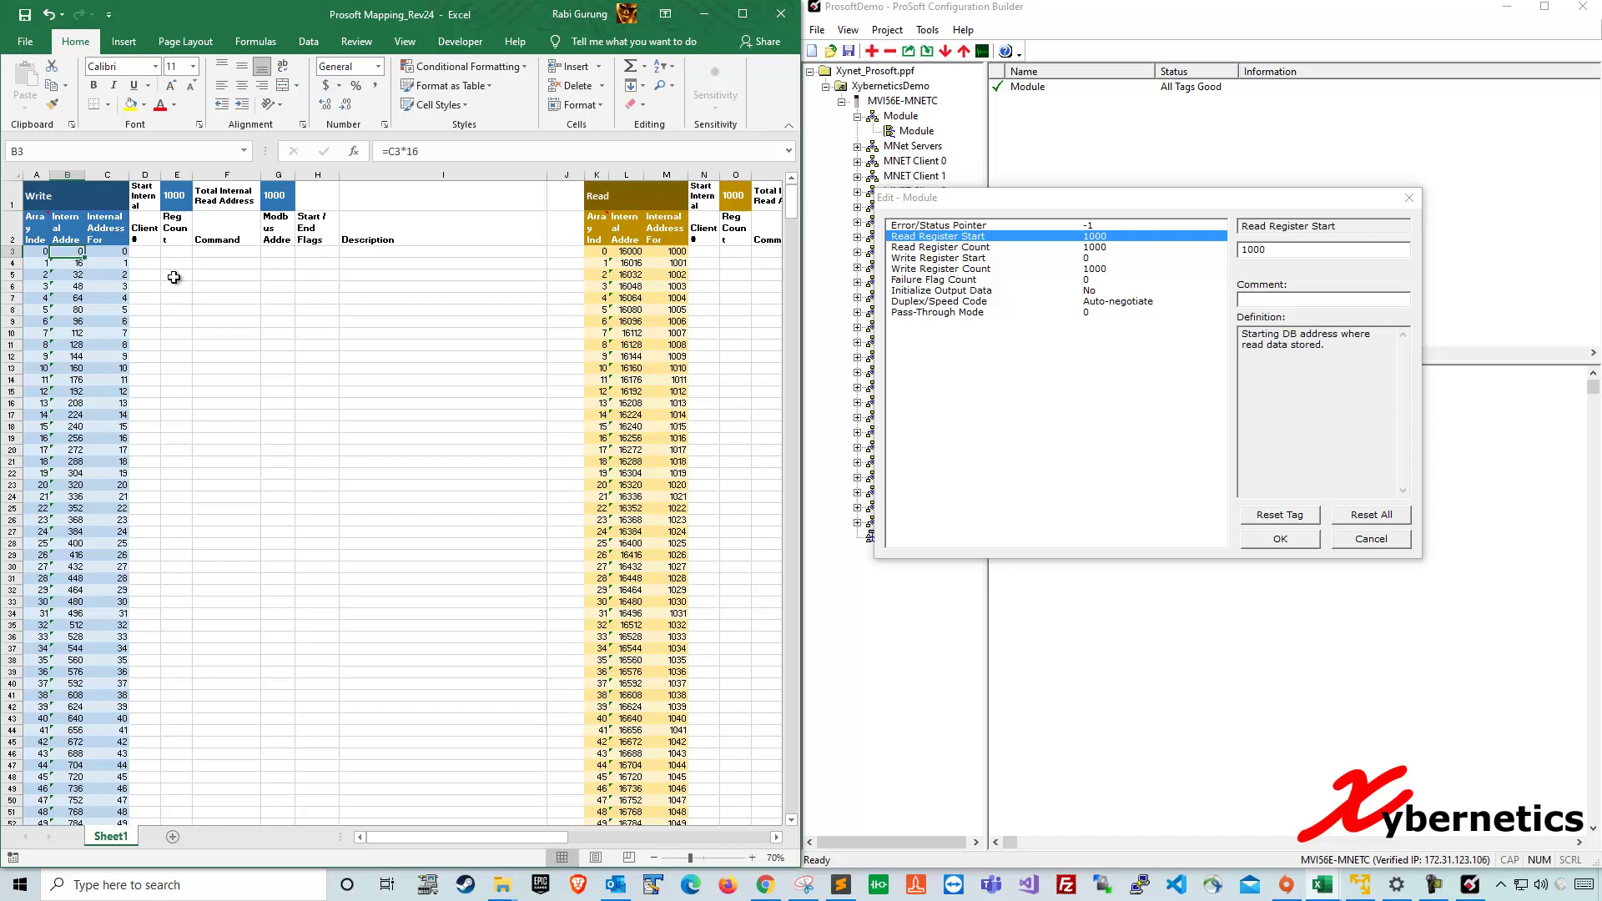
{"action": "left_click", "coordinate": [145, 264]}
{"action": "left_click", "coordinate": [74, 264]}
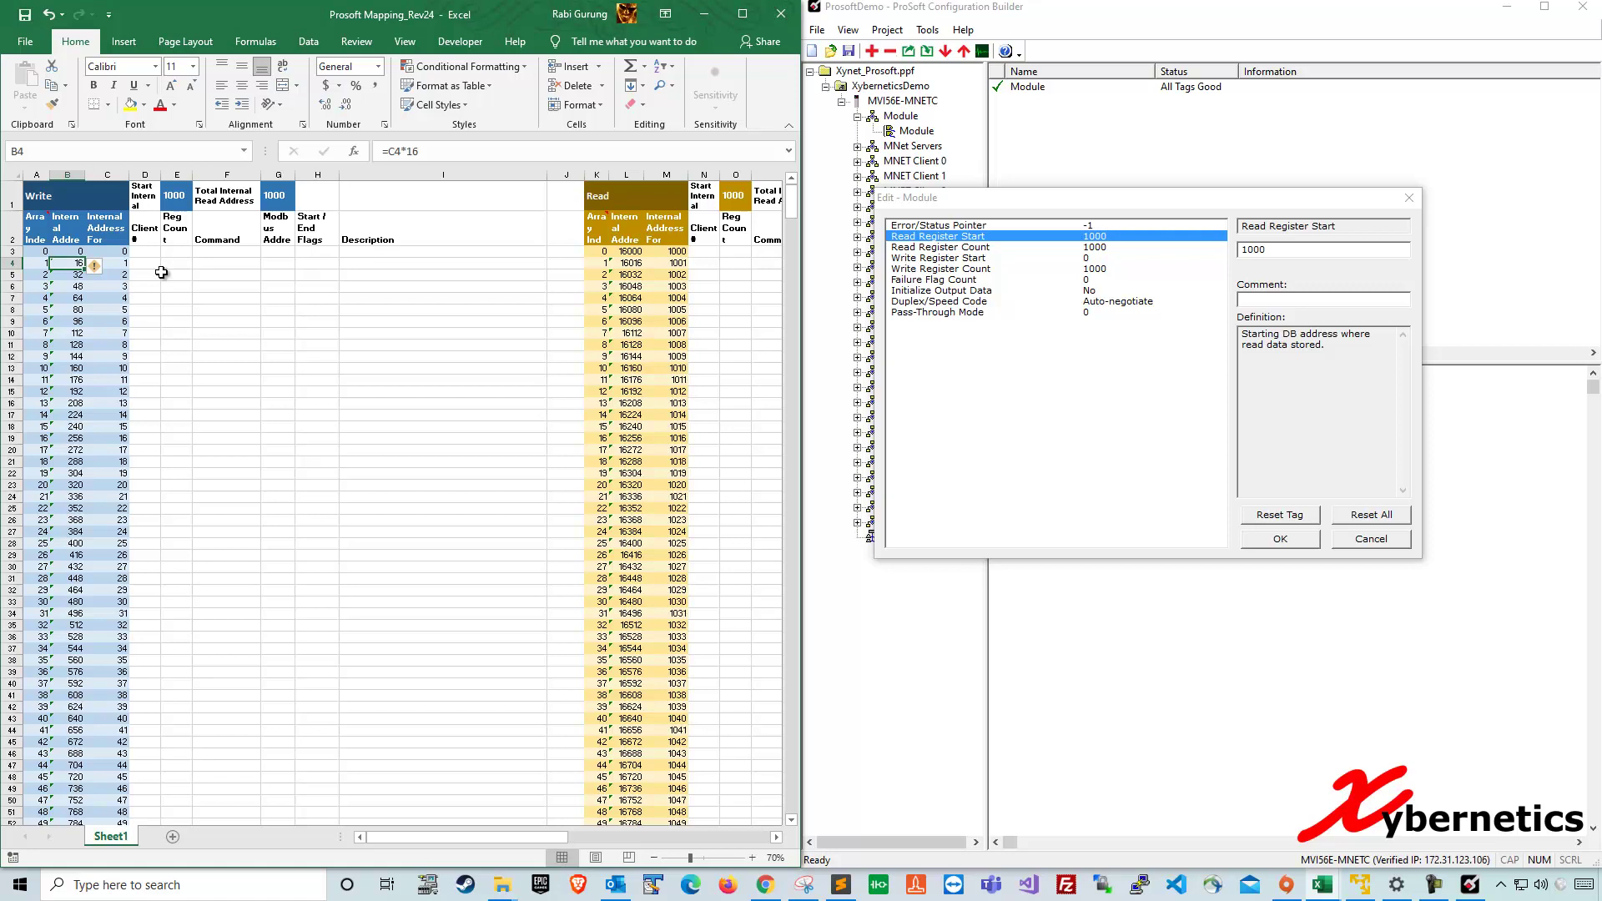
{"action": "left_click", "coordinate": [67, 274]}
{"action": "left_click", "coordinate": [67, 298]}
{"action": "left_click", "coordinate": [68, 333]}
{"action": "left_click", "coordinate": [68, 368]}
{"action": "left_click", "coordinate": [68, 403]}
{"action": "left_click", "coordinate": [68, 440]}
{"action": "left_click", "coordinate": [67, 485]}
{"action": "left_click", "coordinate": [252, 392]}
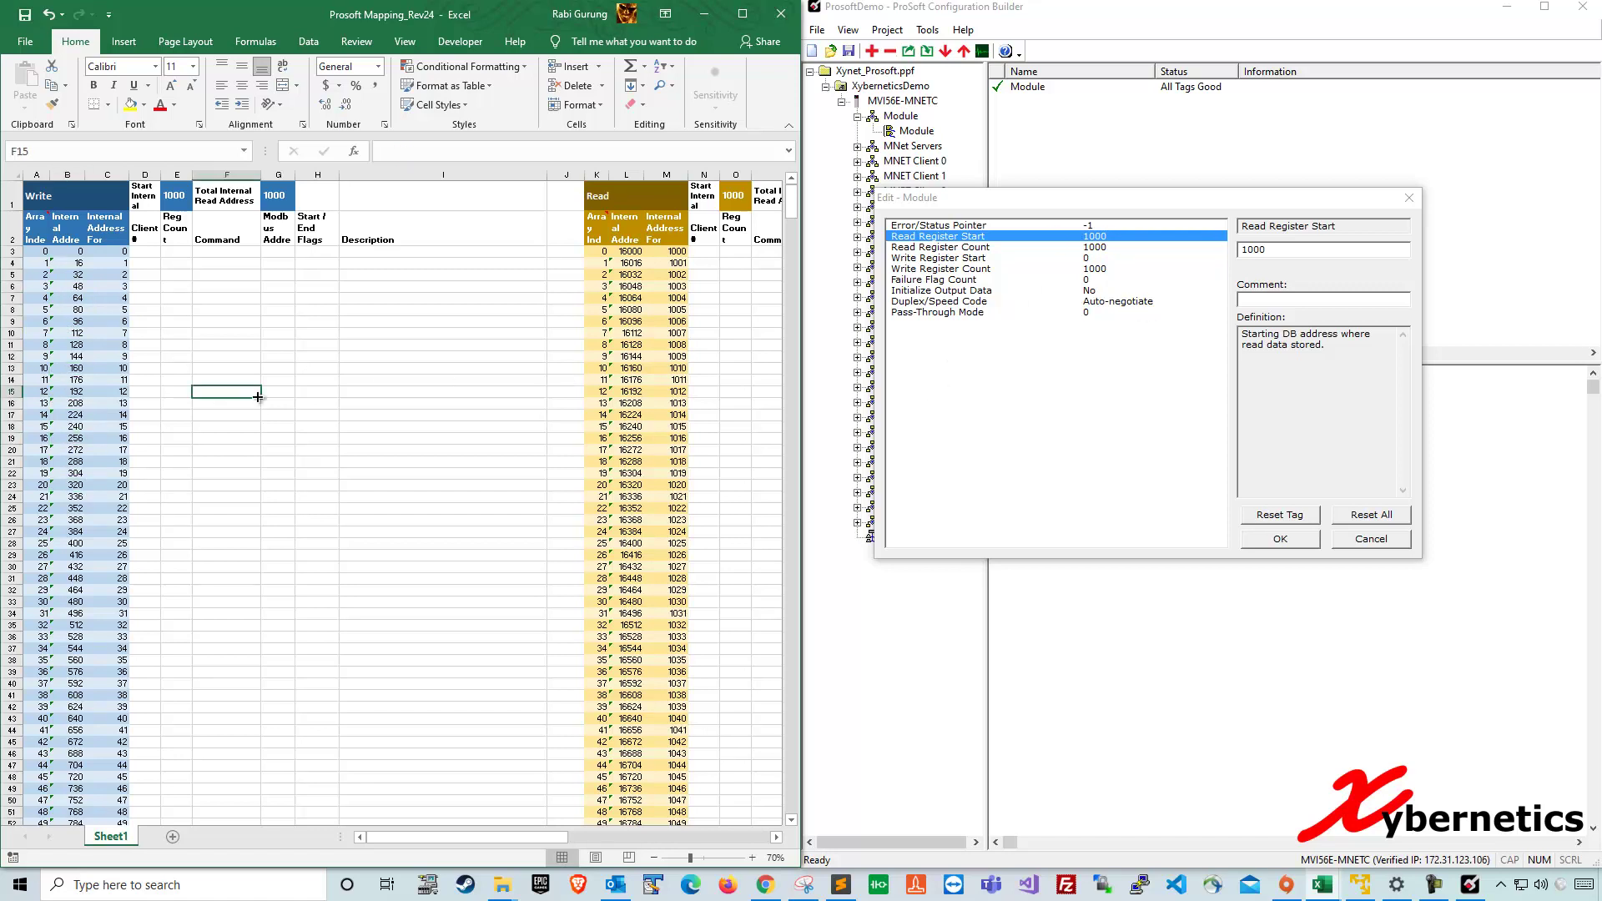
- Examine the write block in columns A to C and the read block in columns K to M, including the formulas in column L
{"action": "left_click_drag", "start_coordinate": [38, 182], "coordinate": [145, 181]}
{"action": "left_click", "coordinate": [145, 275]}
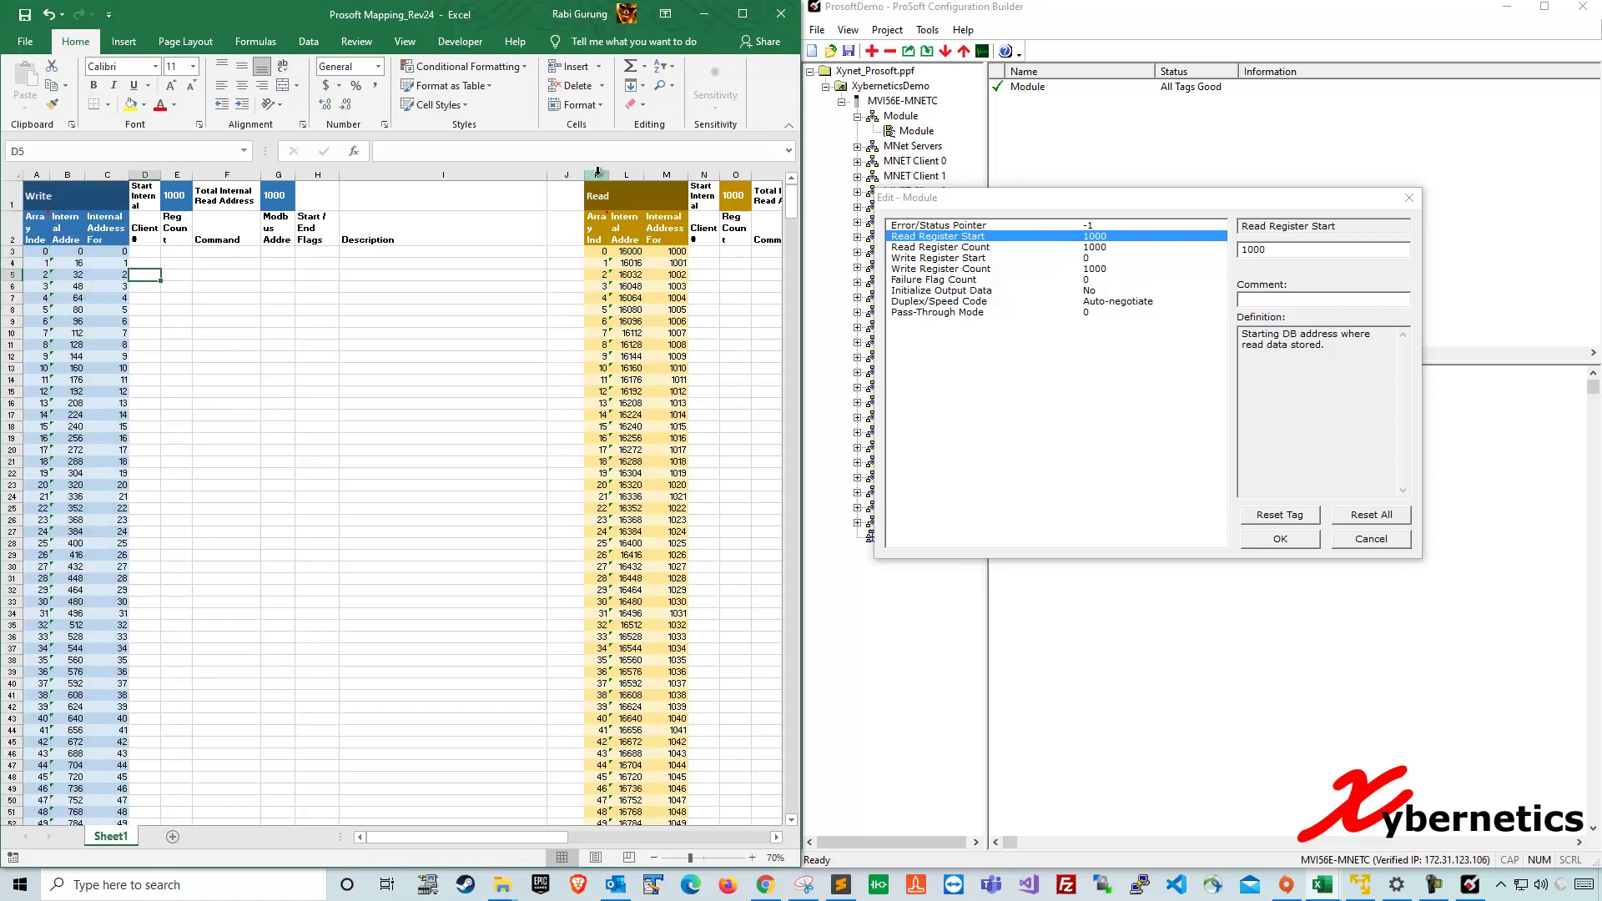
{"action": "left_click_drag", "start_coordinate": [598, 174], "coordinate": [663, 183]}
{"action": "left_click", "coordinate": [682, 269]}
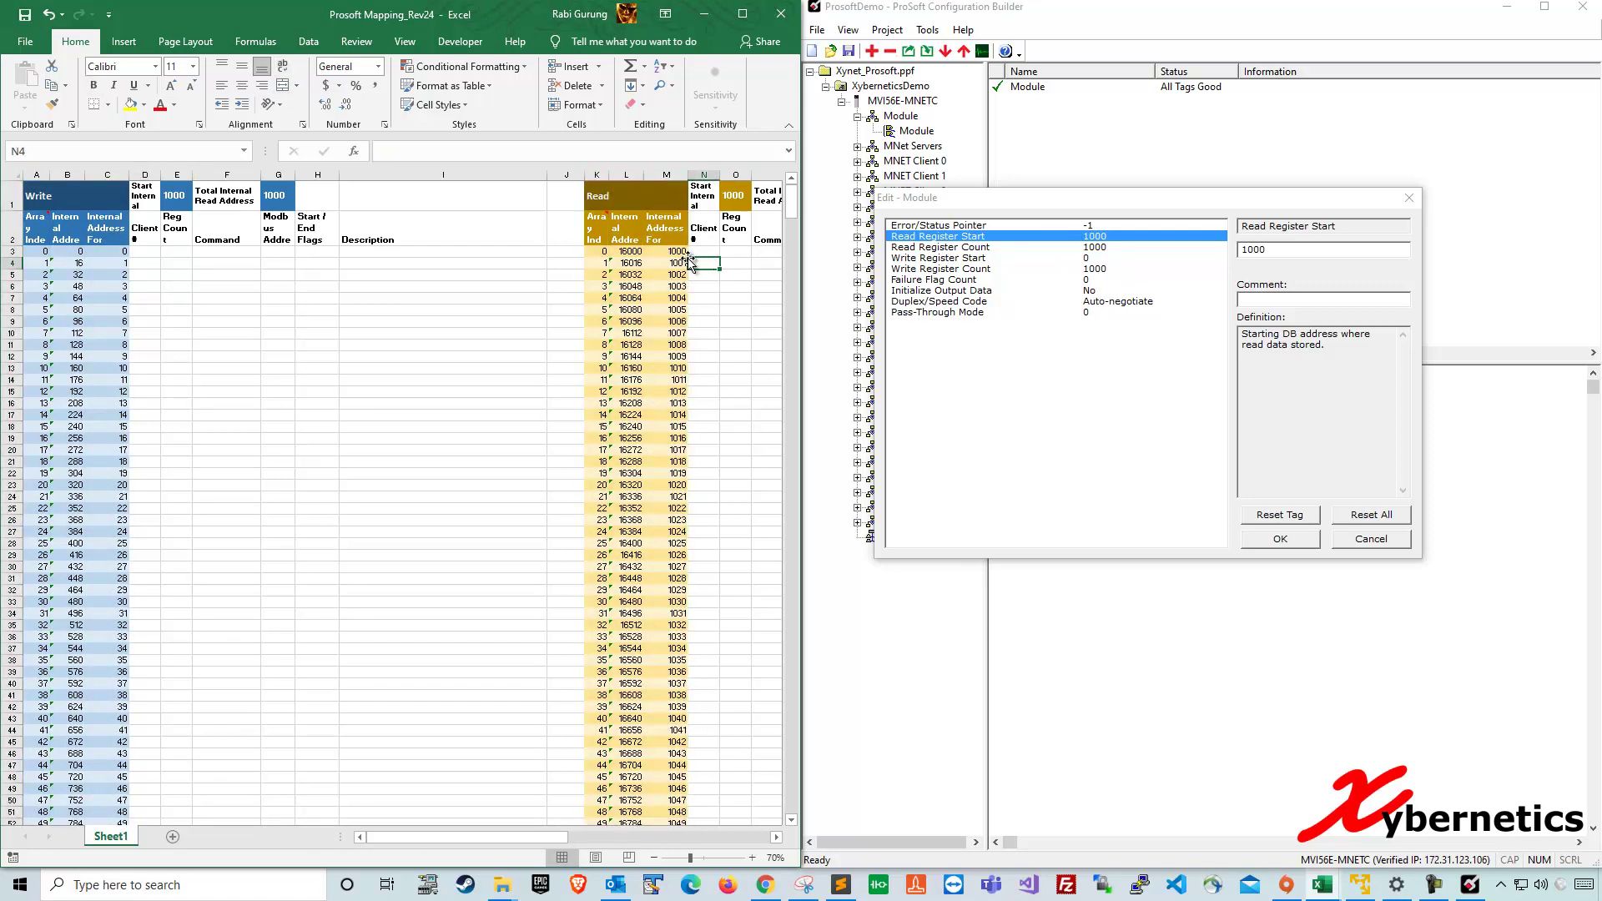
{"action": "left_click", "coordinate": [676, 249]}
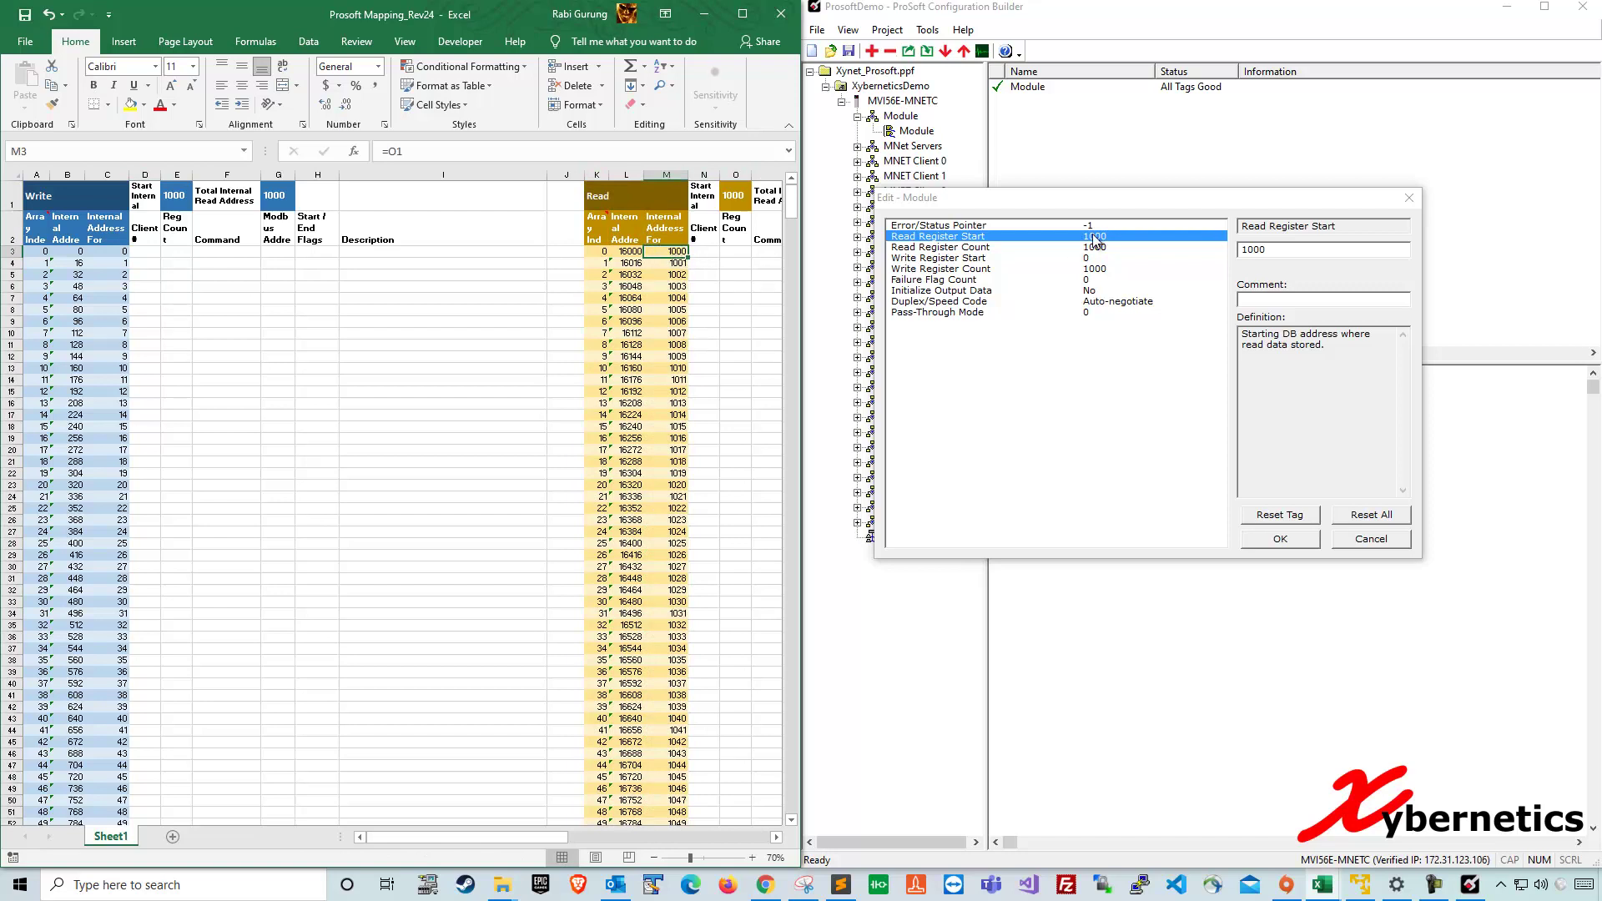
{"action": "left_click", "coordinate": [632, 252]}
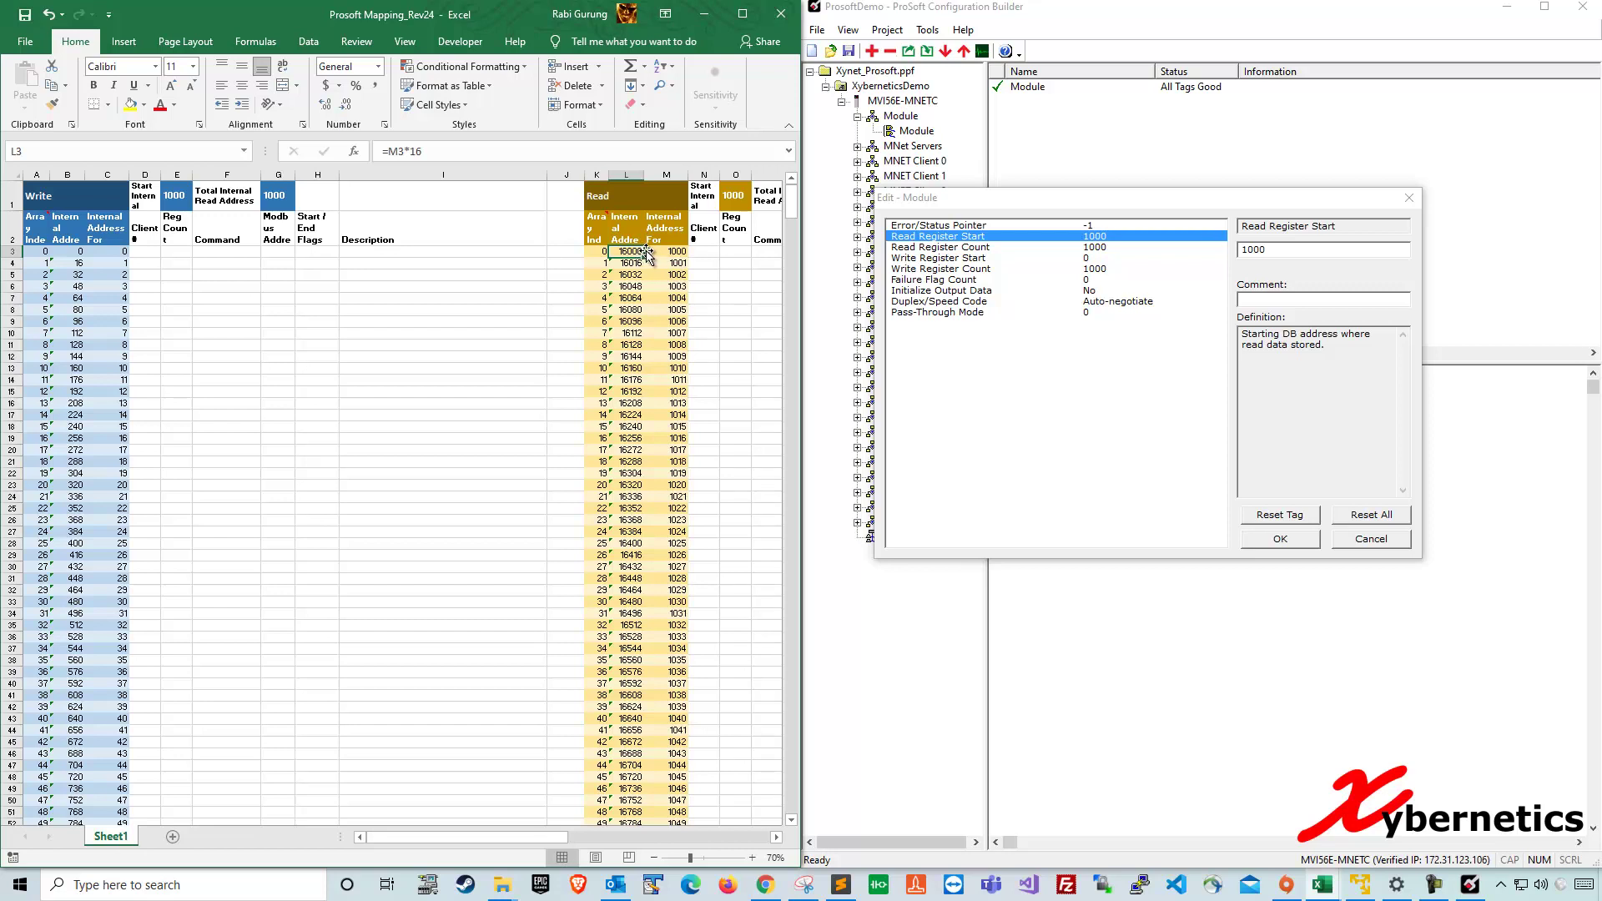
{"action": "left_click", "coordinate": [641, 263]}
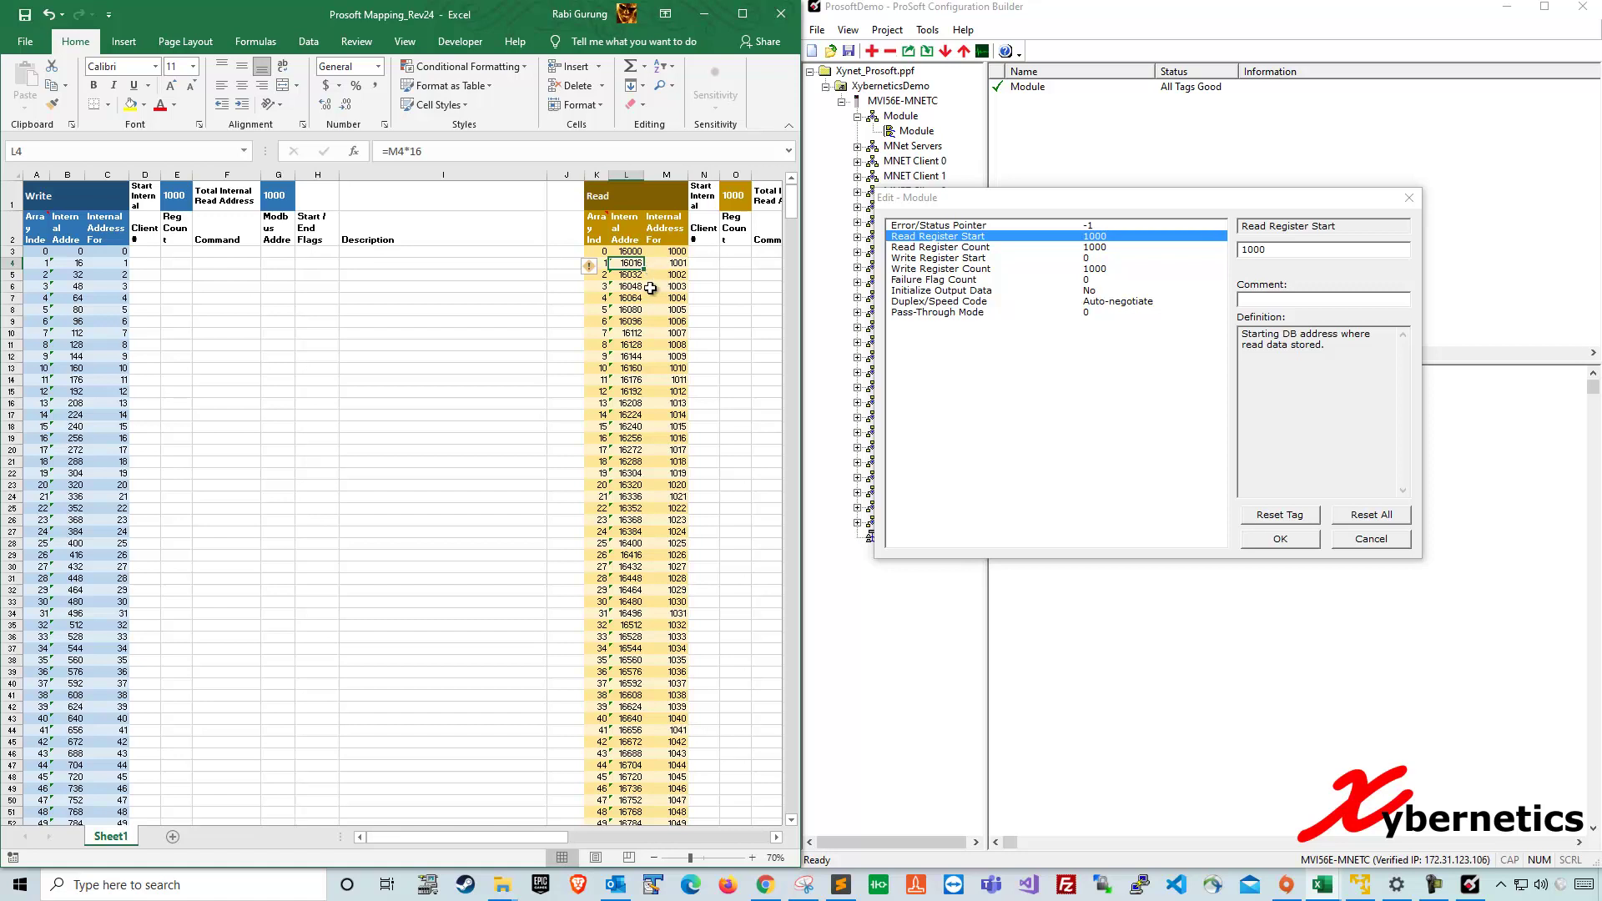
{"action": "left_click", "coordinate": [638, 275]}
{"action": "left_click", "coordinate": [641, 311]}
{"action": "left_click", "coordinate": [634, 358]}
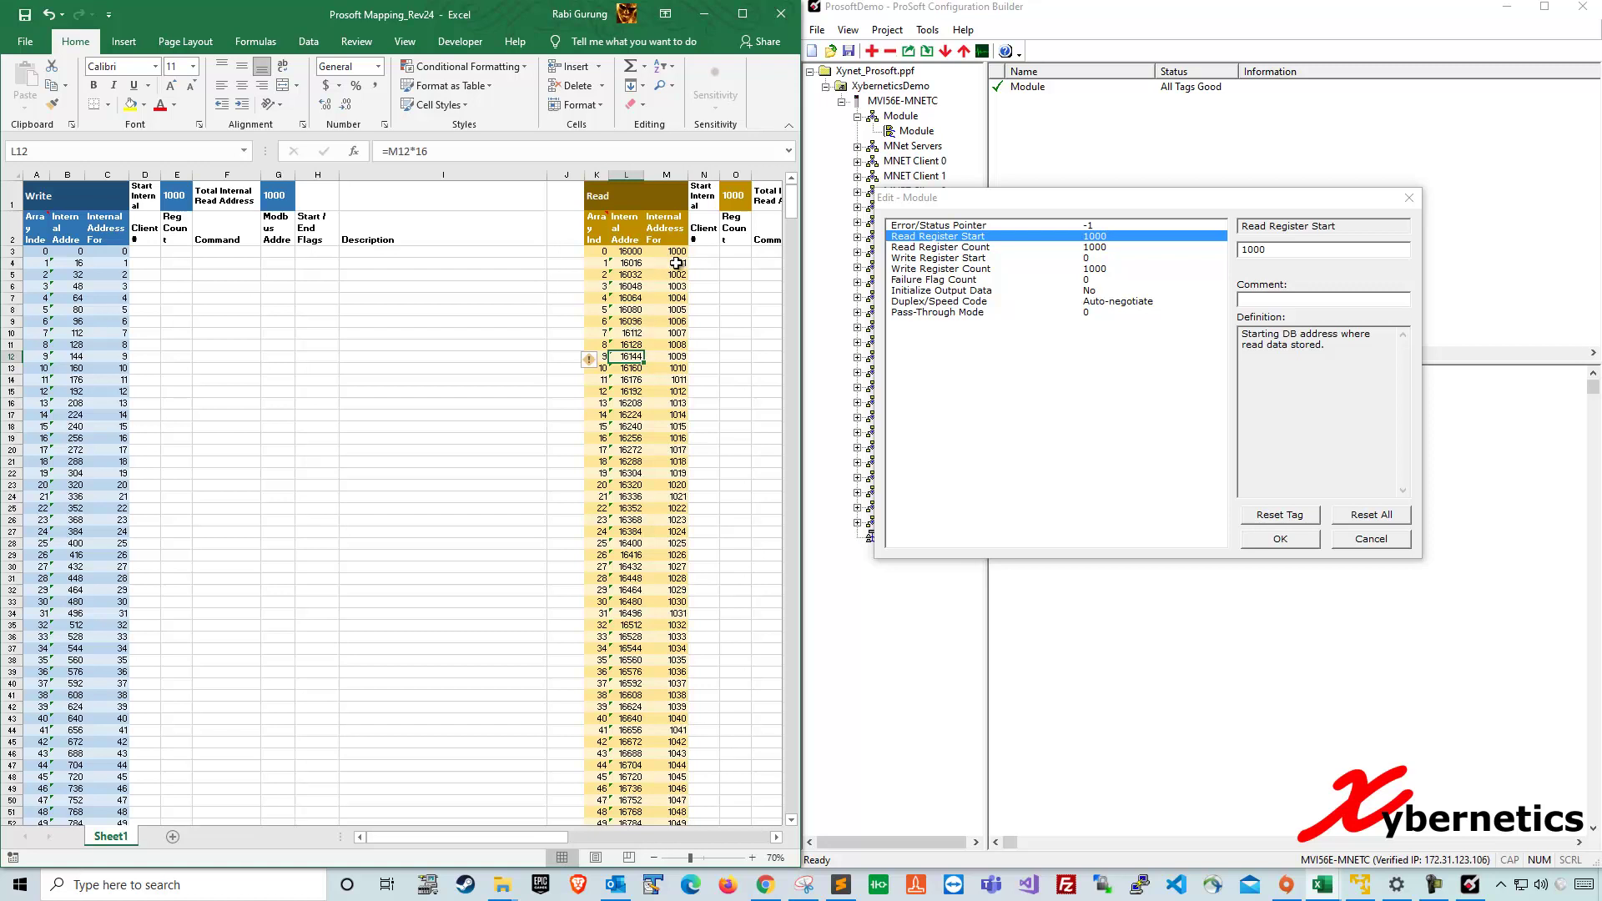
- Compare the paired address columns, M with L for read and C with B for write, including their first rows
{"action": "left_click", "coordinate": [670, 173]}
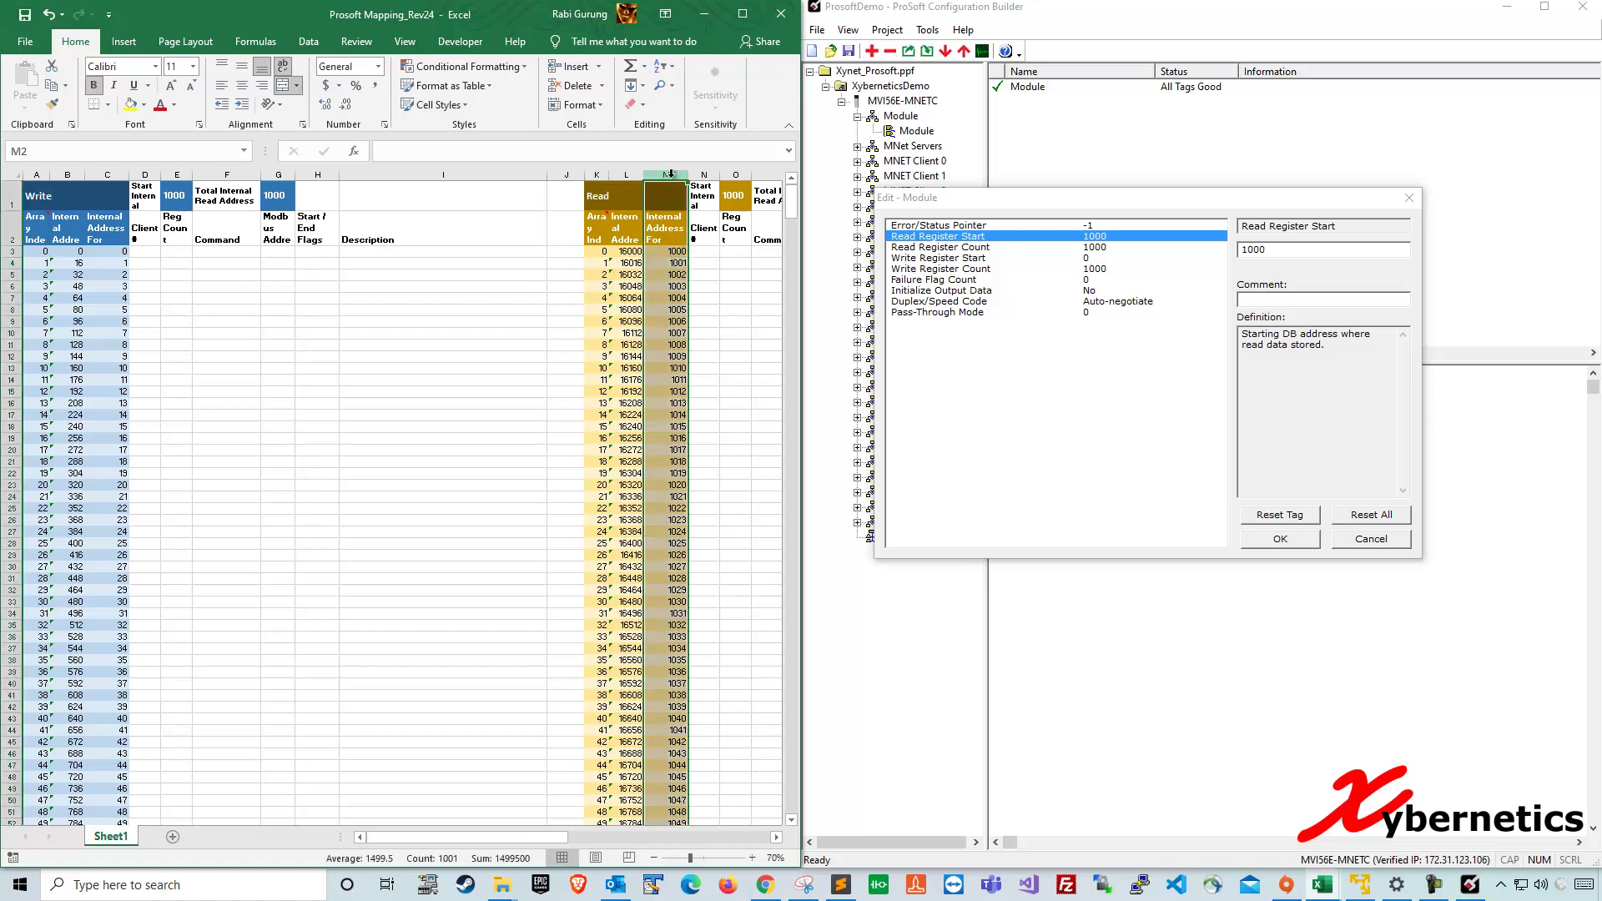
{"action": "left_click", "coordinate": [631, 173]}
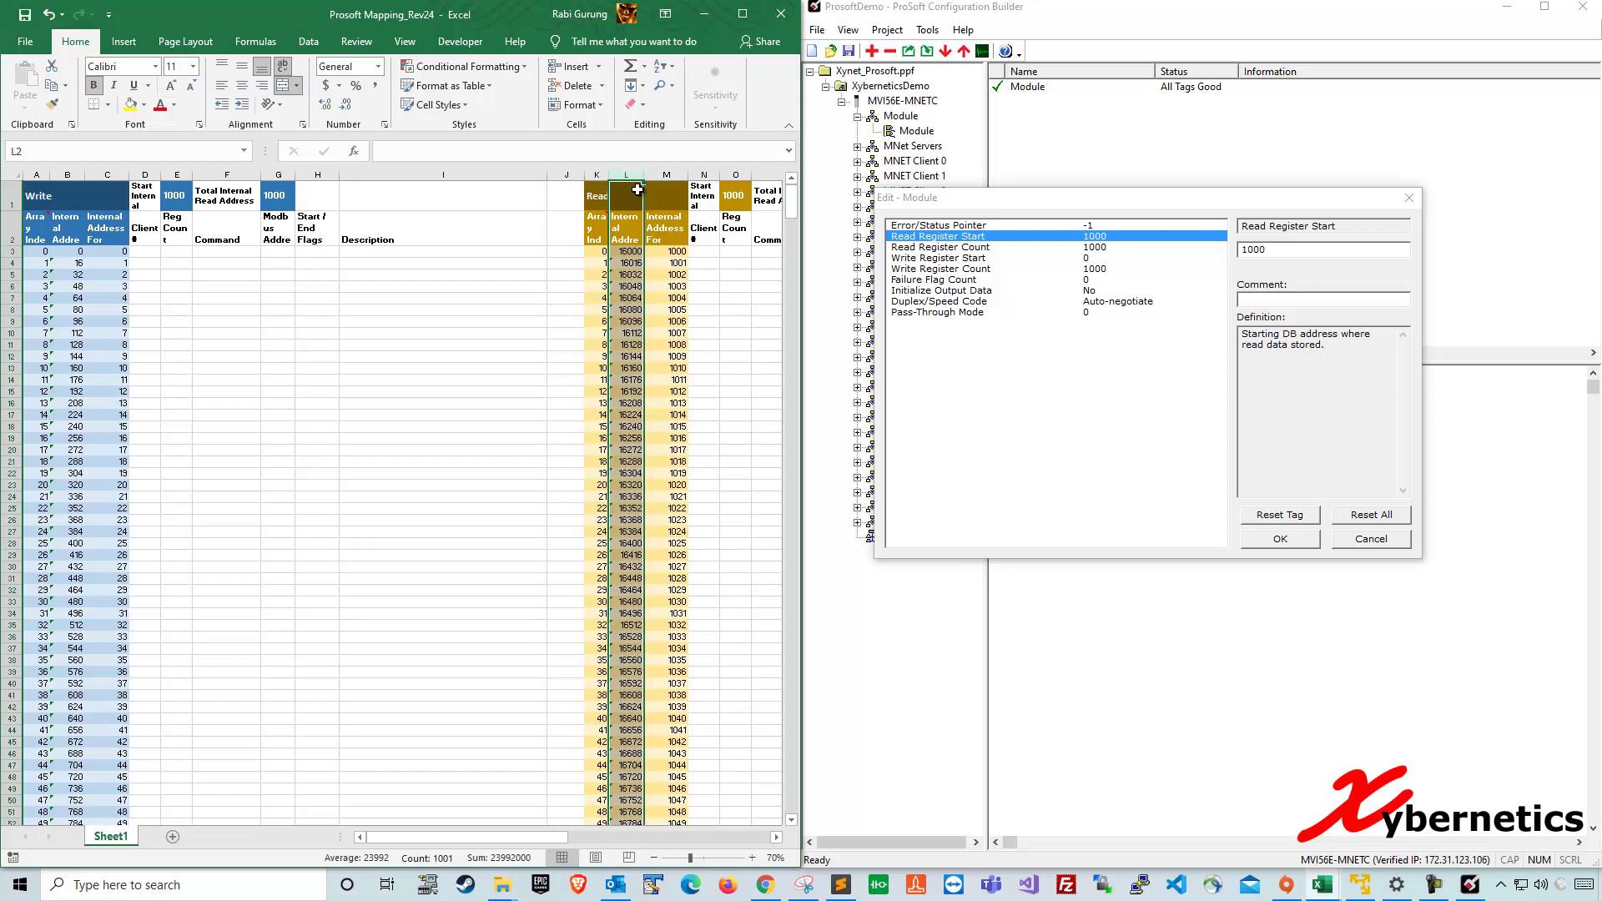
{"action": "left_click", "coordinate": [672, 173]}
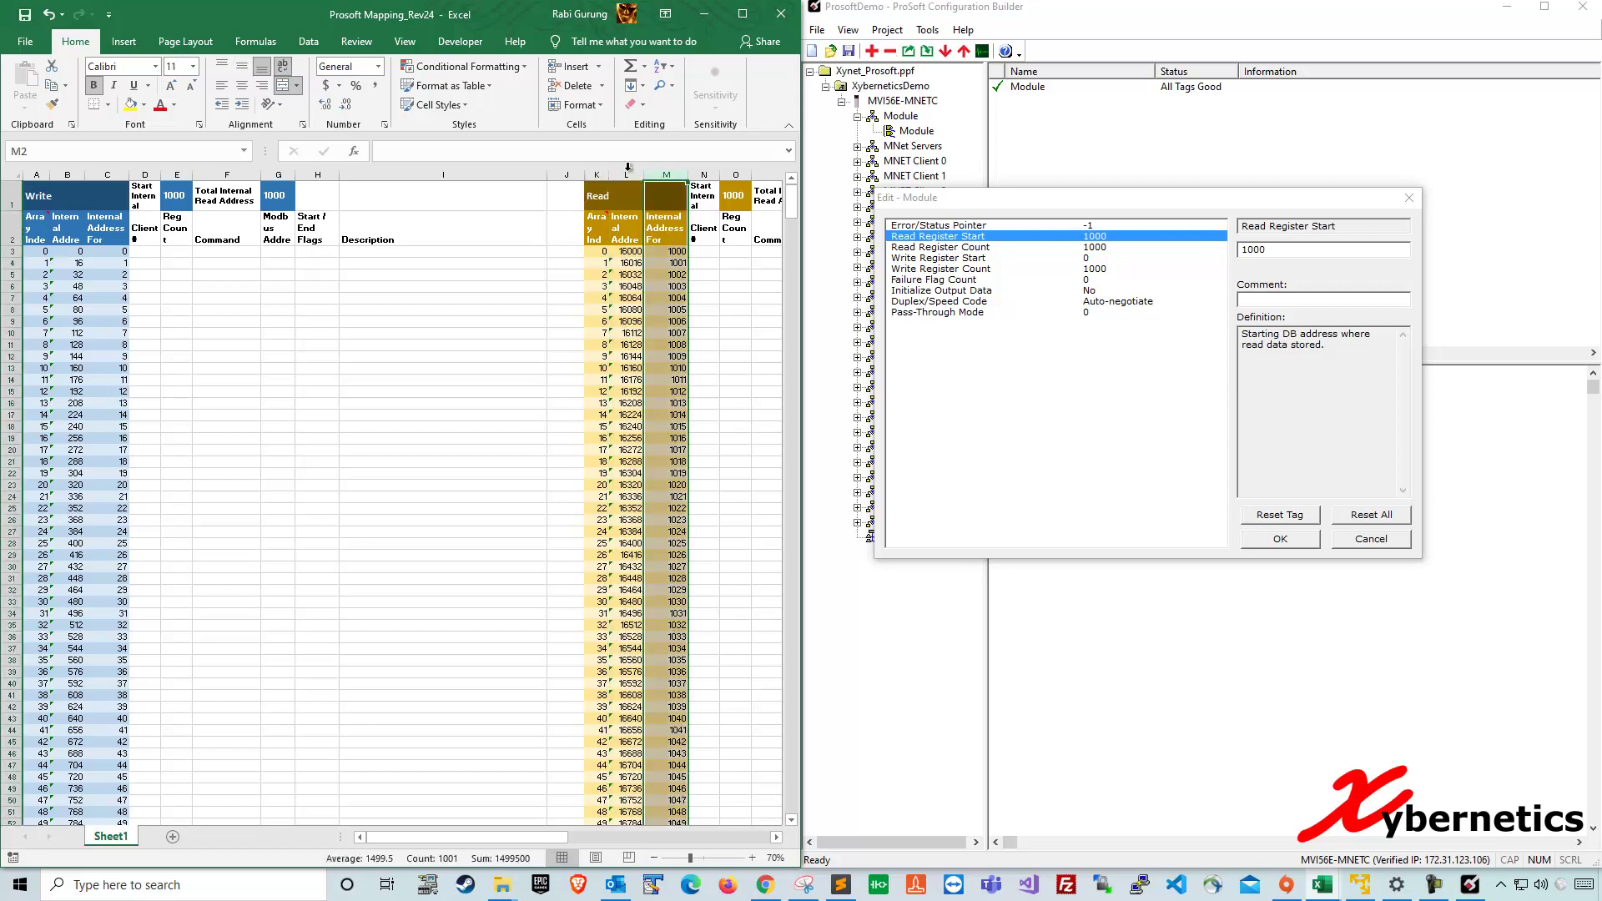
{"action": "left_click", "coordinate": [628, 173]}
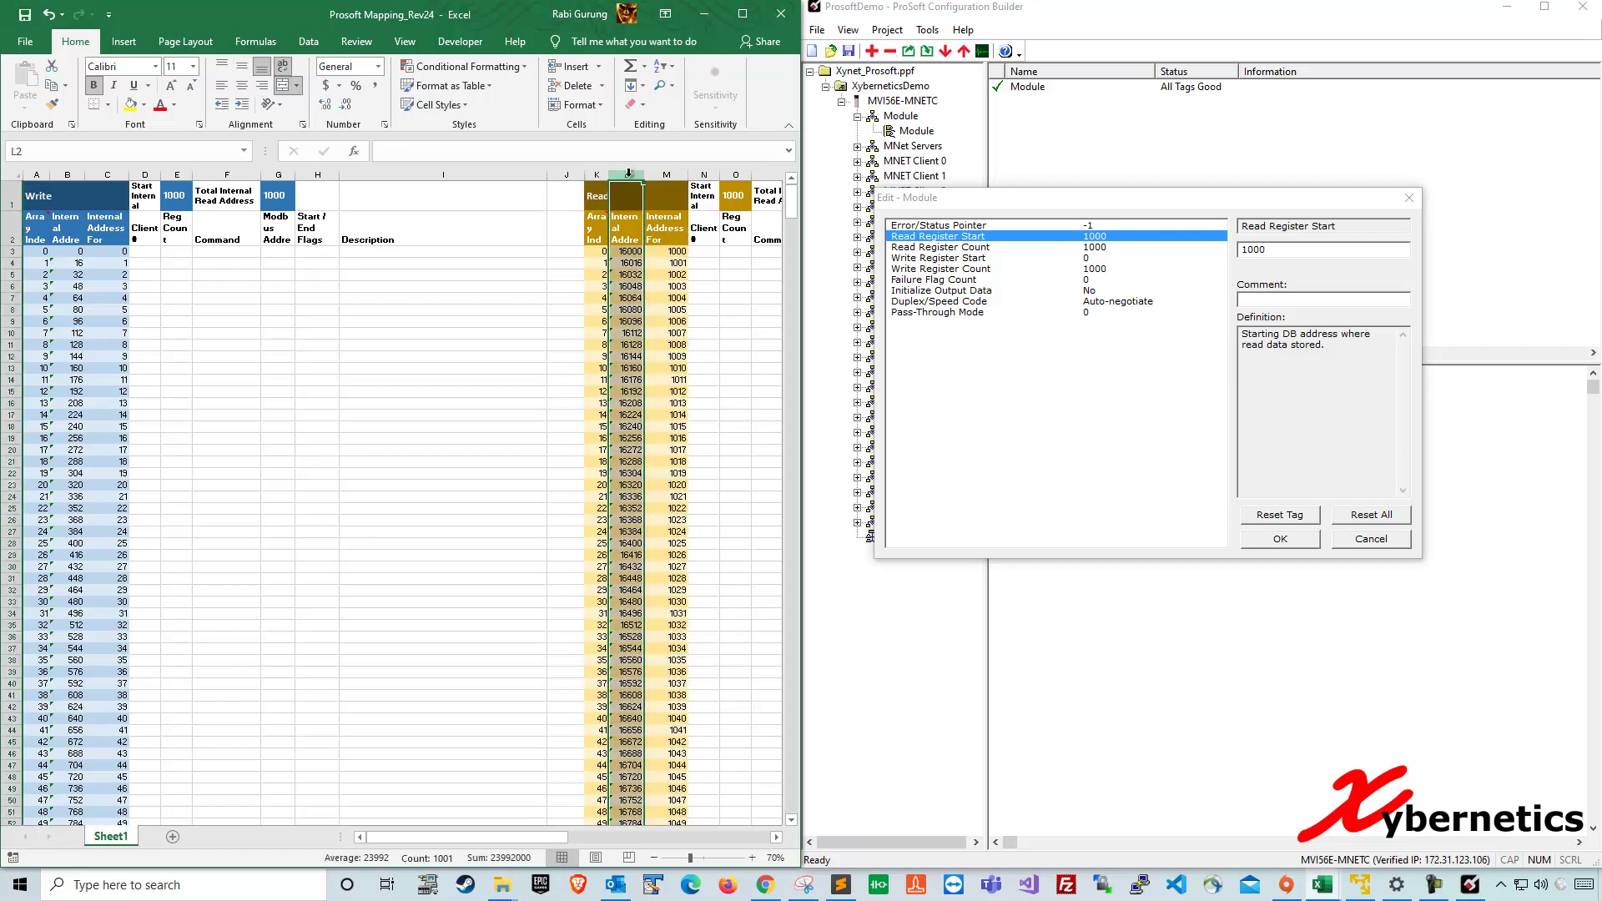
{"action": "left_click", "coordinate": [107, 173]}
{"action": "left_click", "coordinate": [74, 171]}
{"action": "left_click", "coordinate": [266, 252]}
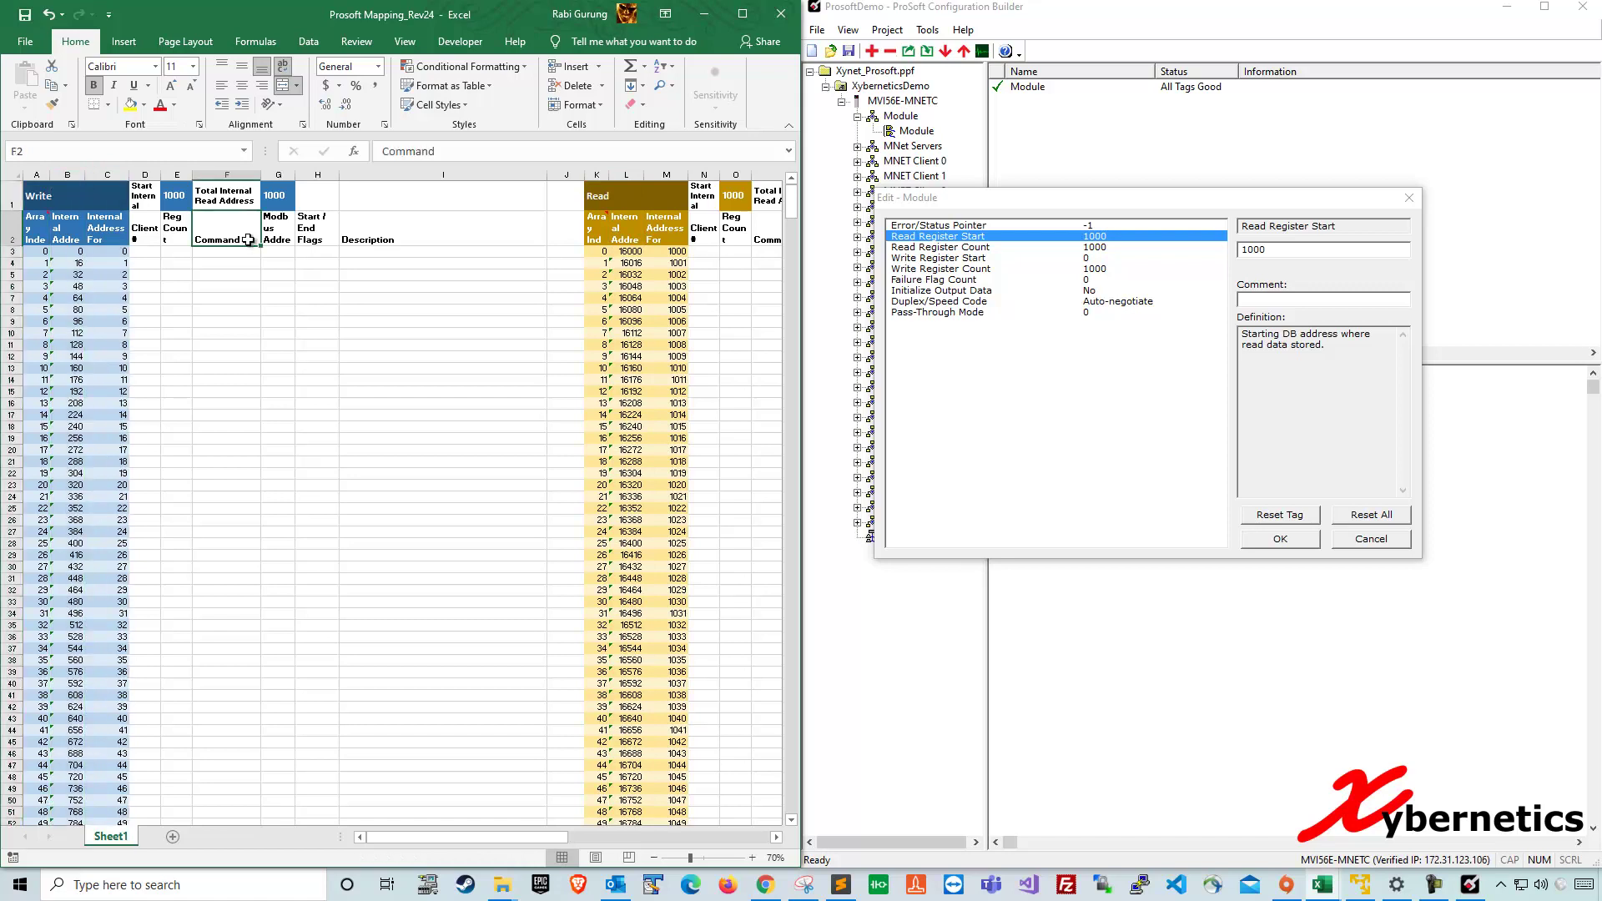
{"action": "left_click", "coordinate": [111, 251]}
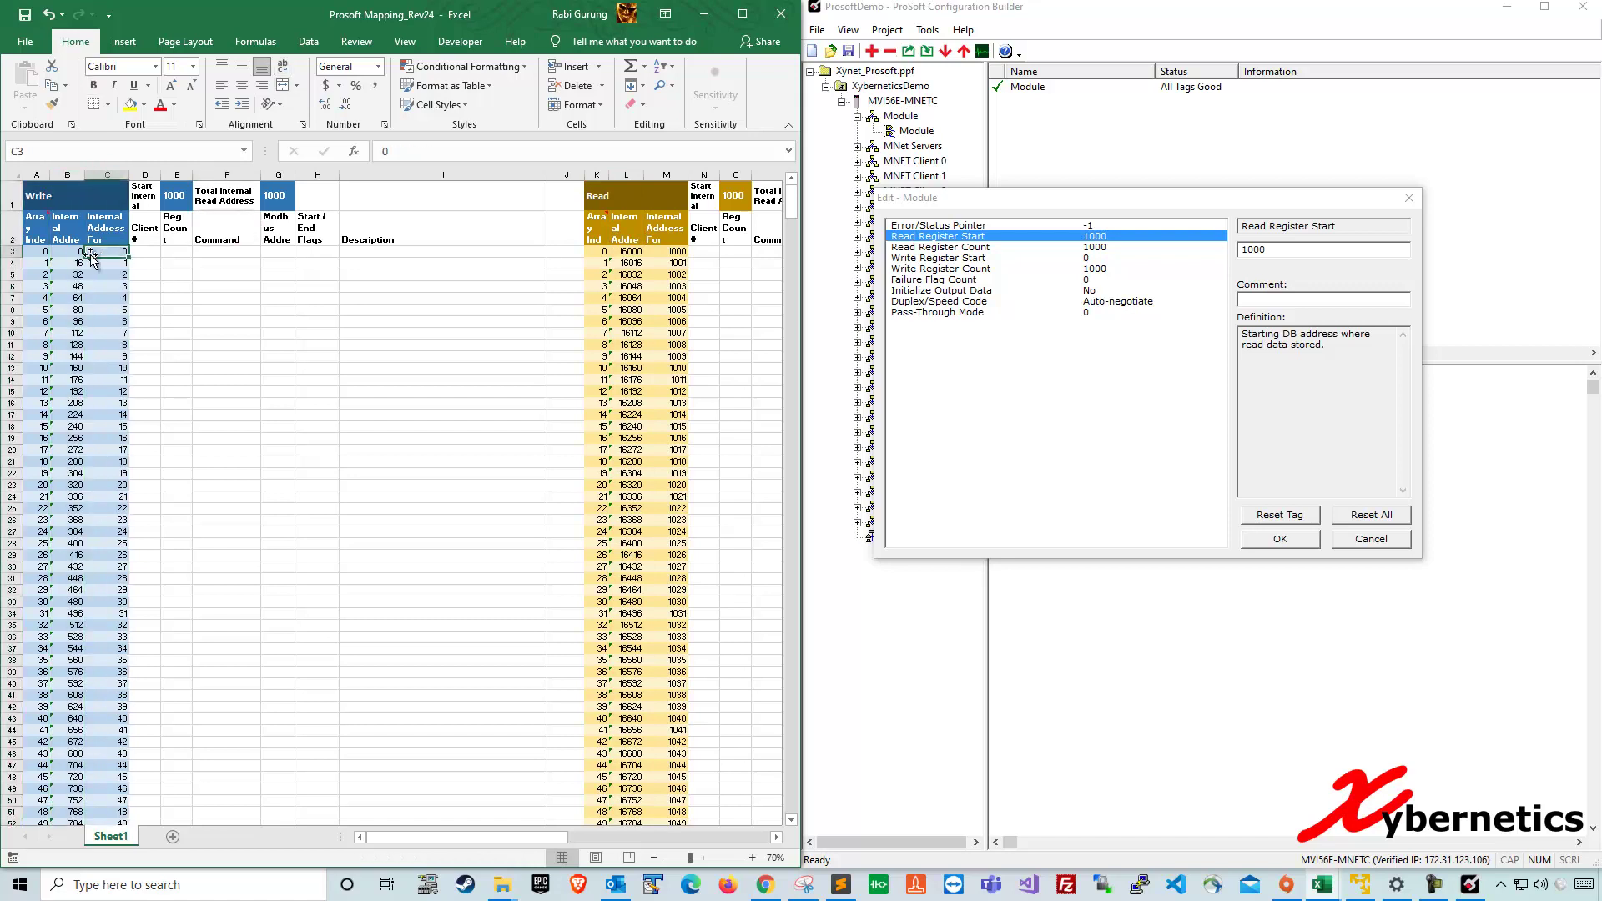
{"action": "left_click", "coordinate": [78, 263]}
{"action": "left_click", "coordinate": [108, 262]}
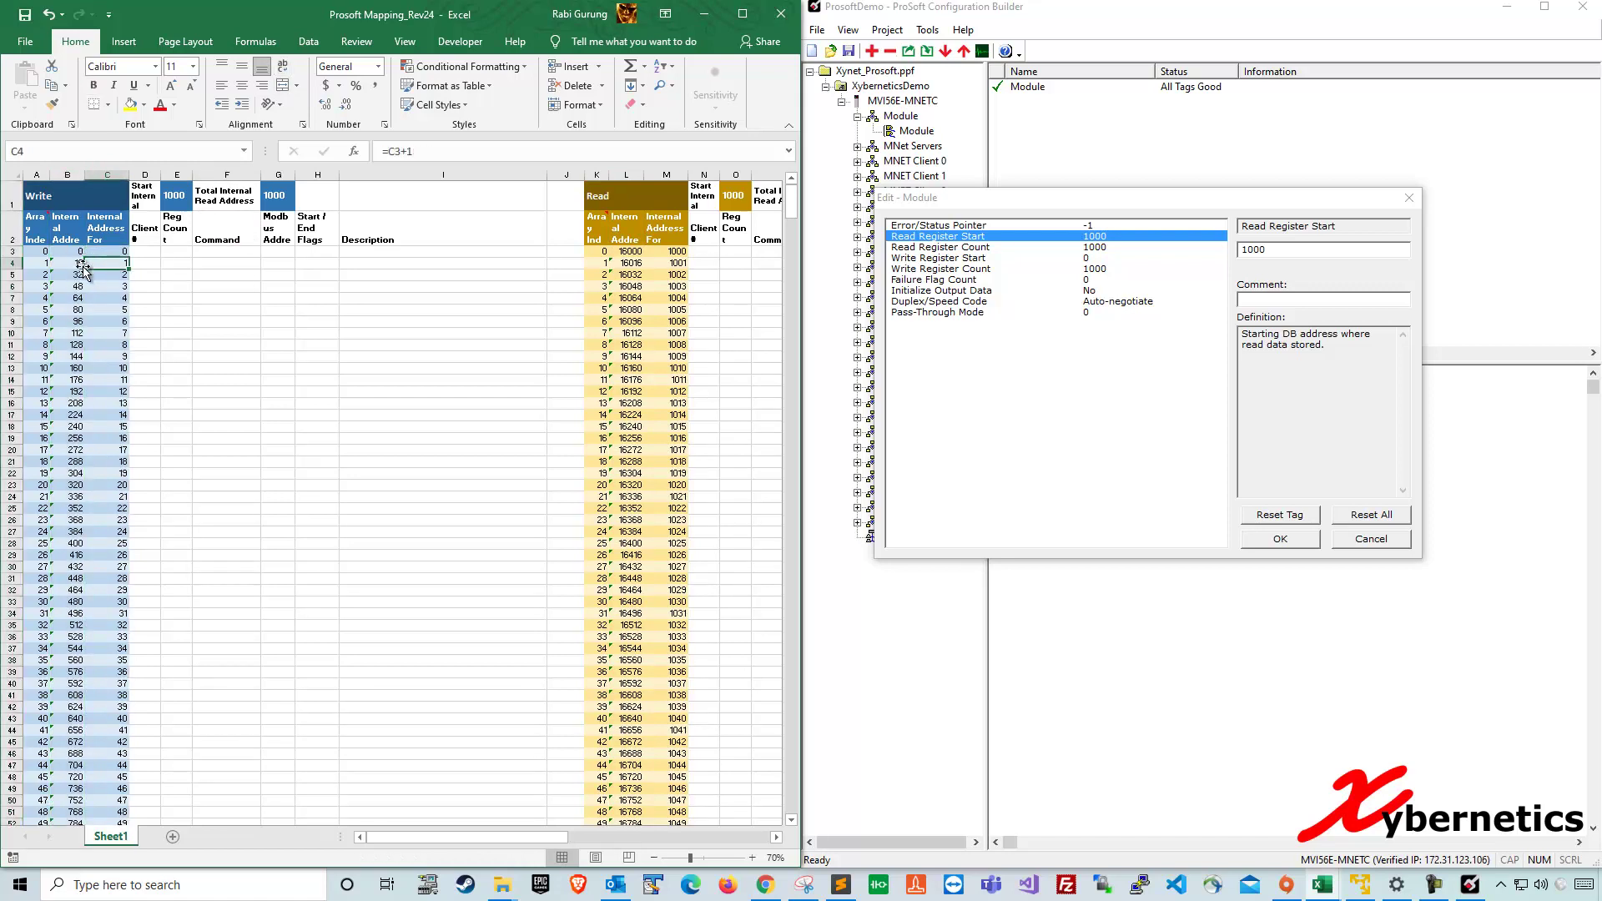
{"action": "left_click", "coordinate": [77, 263]}
{"action": "left_click", "coordinate": [673, 264]}
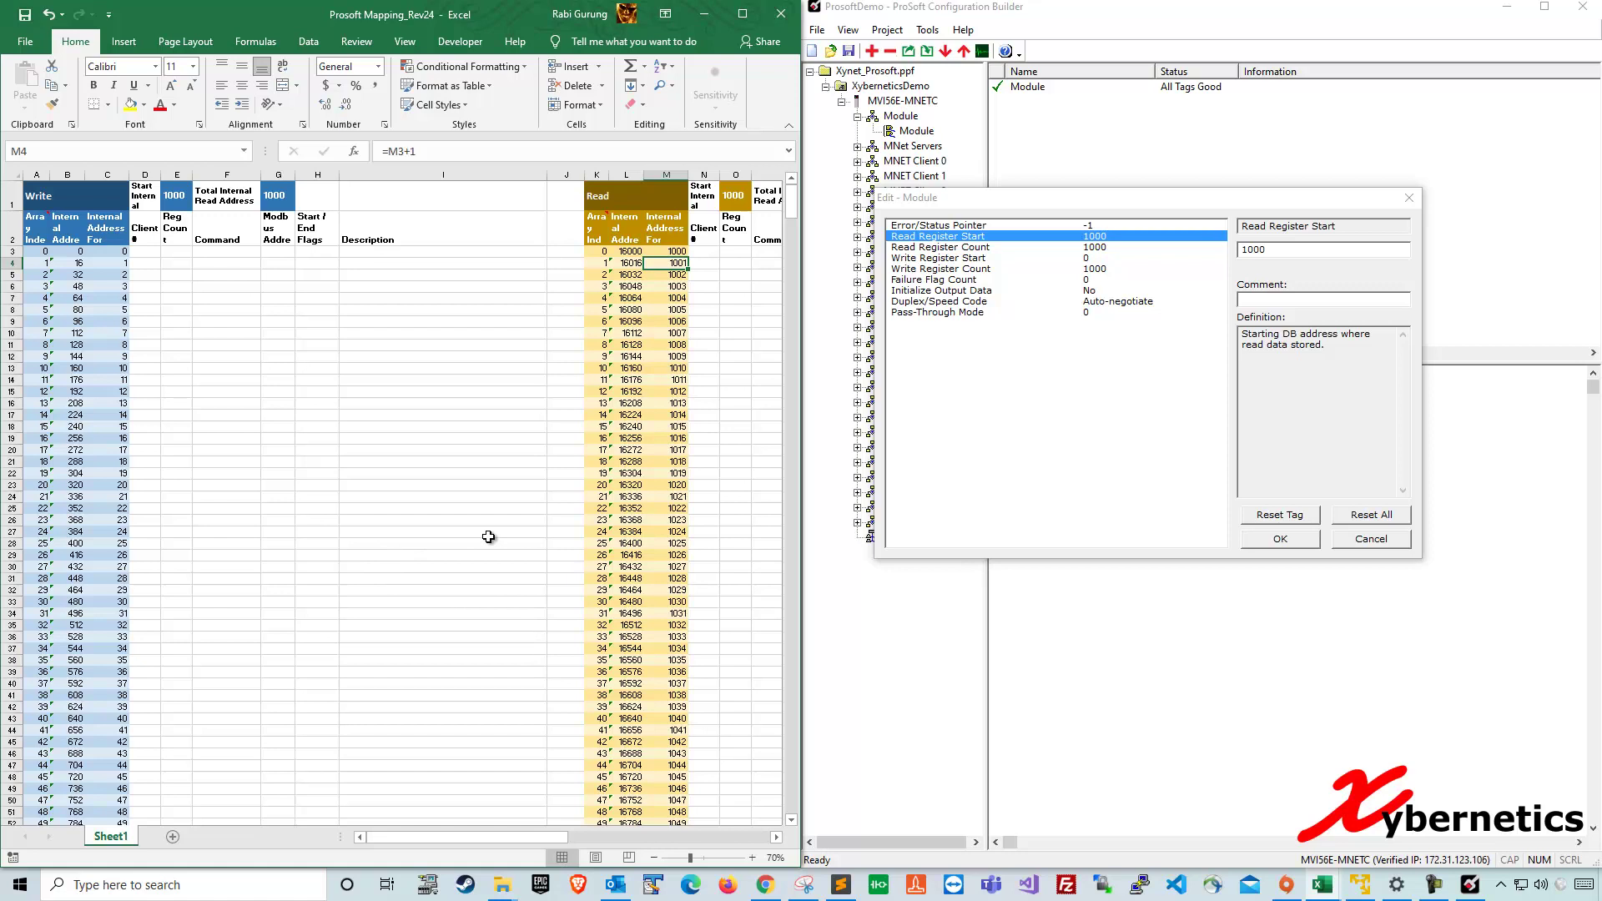
- Recheck the read and write register starts and counts in the Module settings against the first read internal address in column M
{"action": "left_click", "coordinate": [1111, 249]}
{"action": "left_click", "coordinate": [1104, 238]}
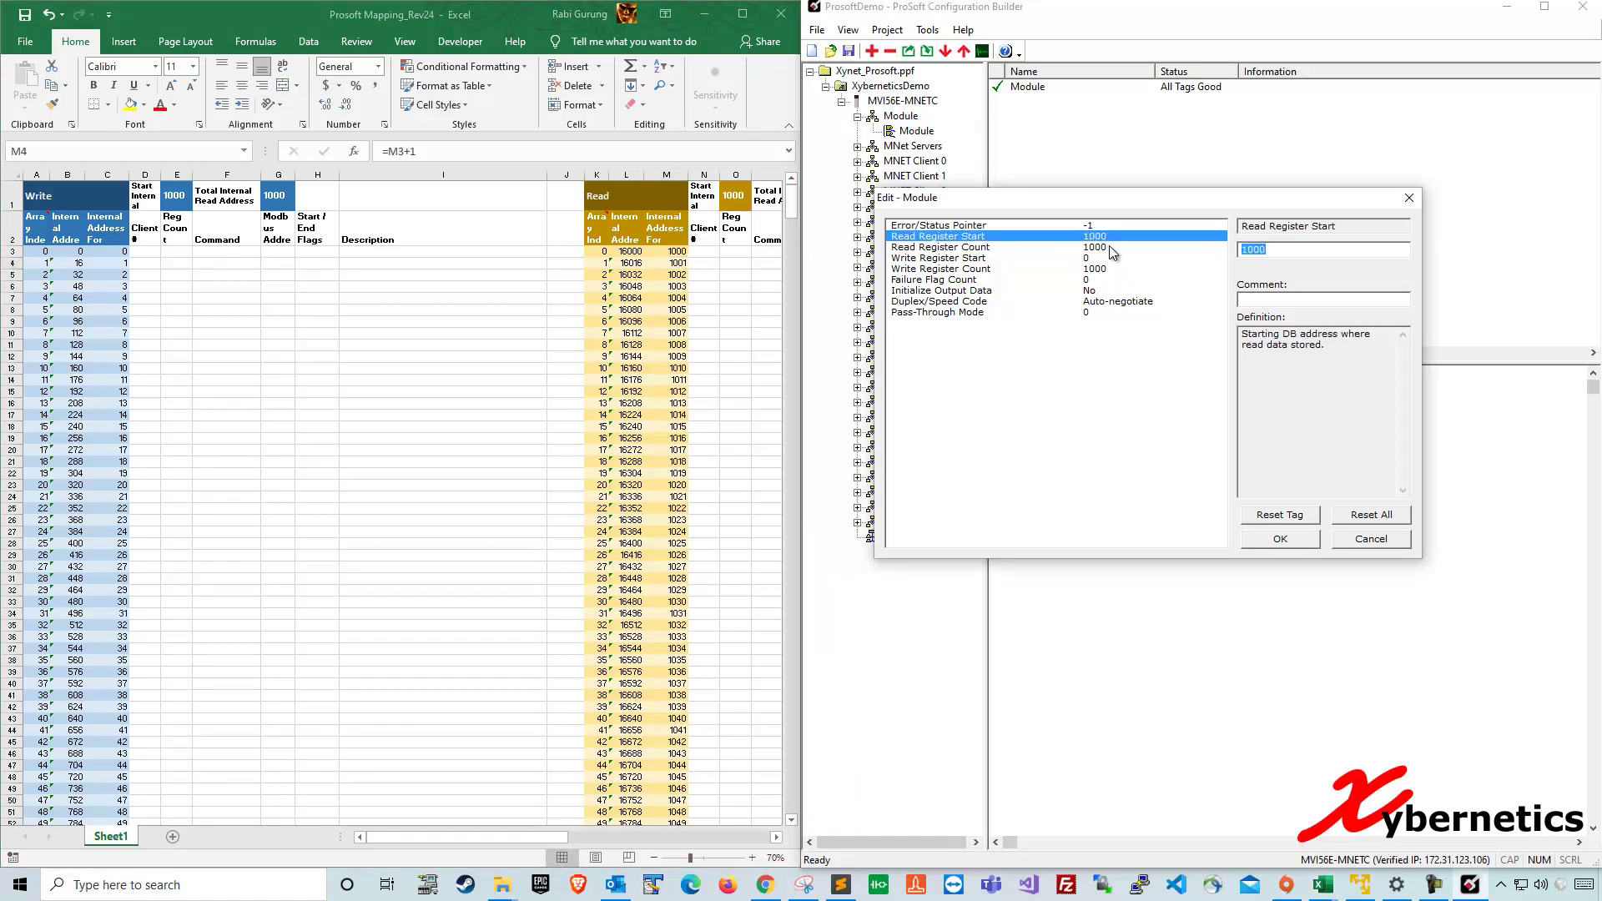
{"action": "left_click", "coordinate": [1106, 251]}
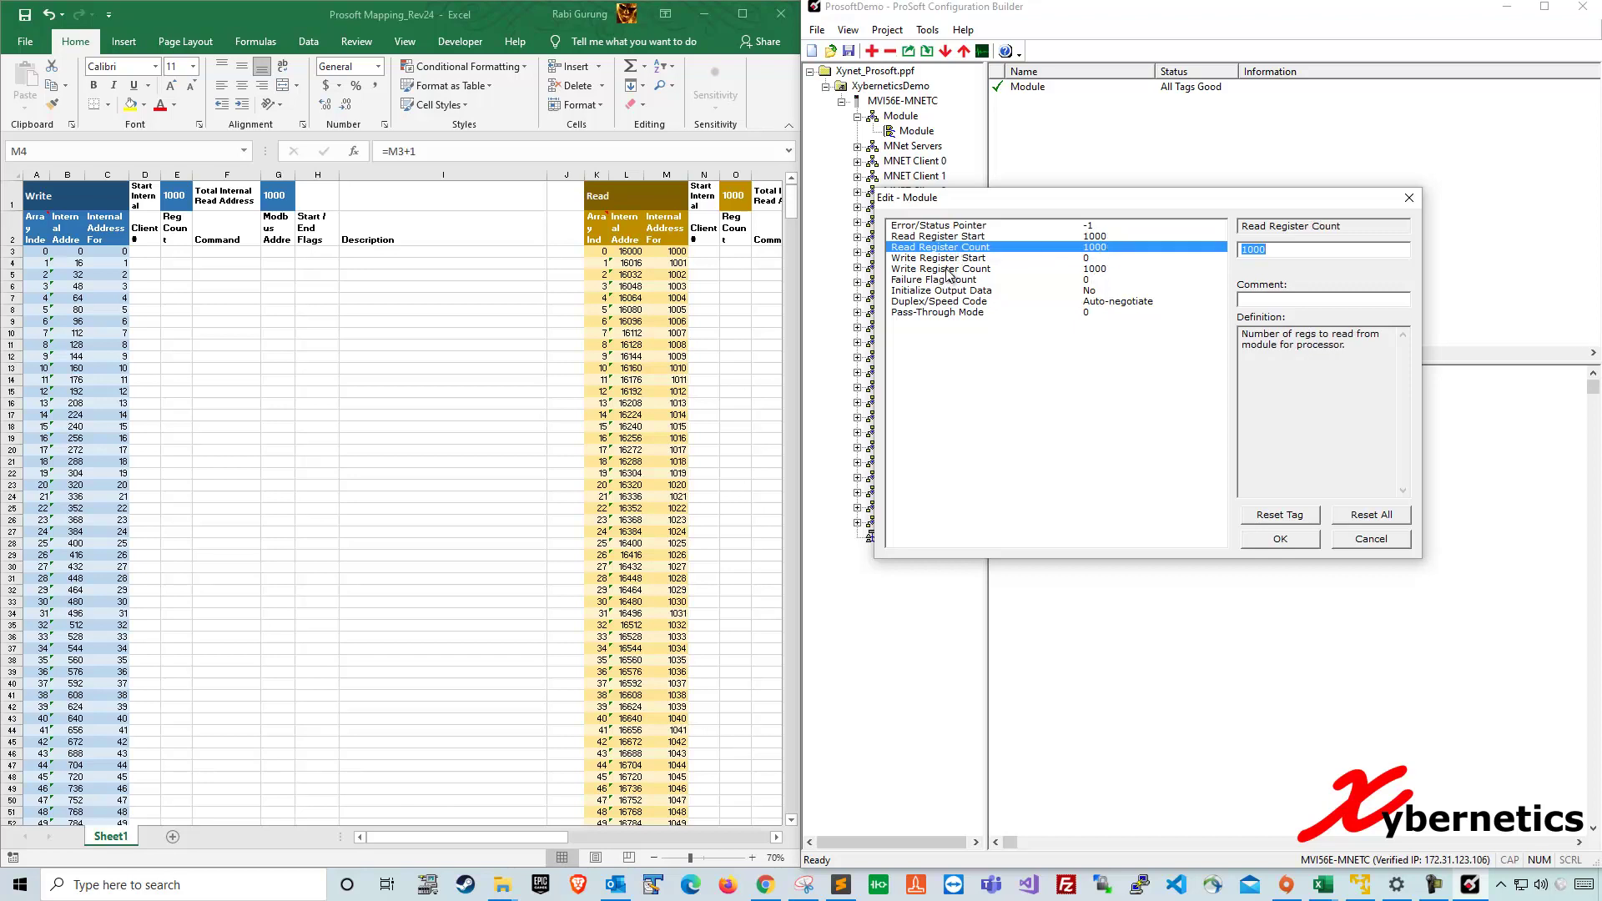
{"action": "left_click", "coordinate": [1100, 269]}
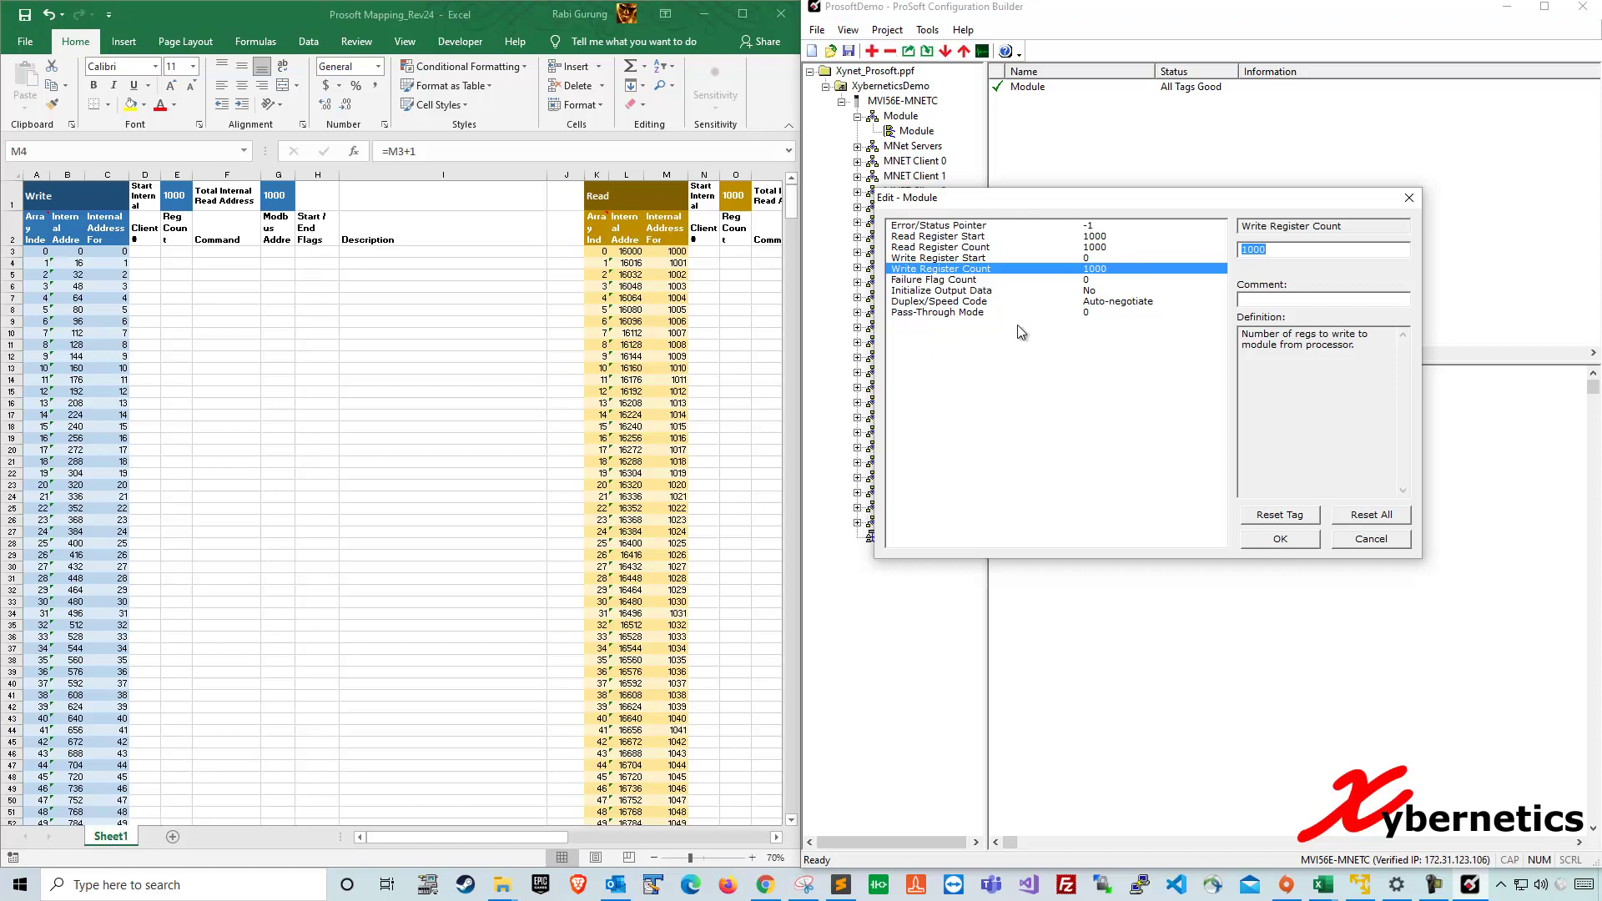
{"action": "left_click", "coordinate": [1088, 257]}
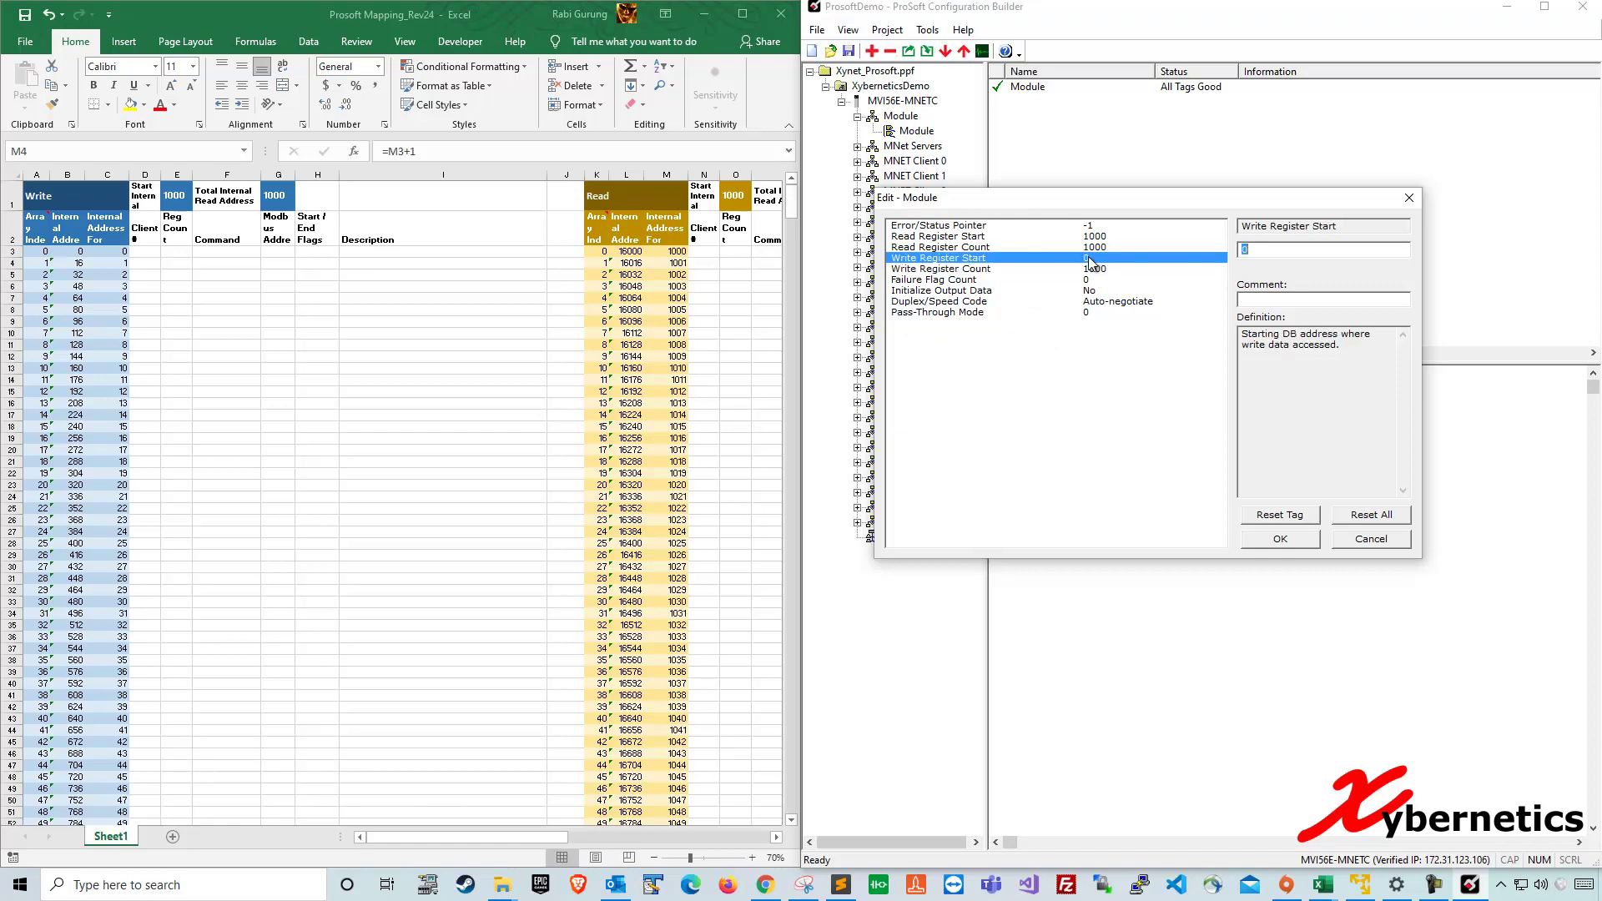
{"action": "left_click", "coordinate": [1094, 270]}
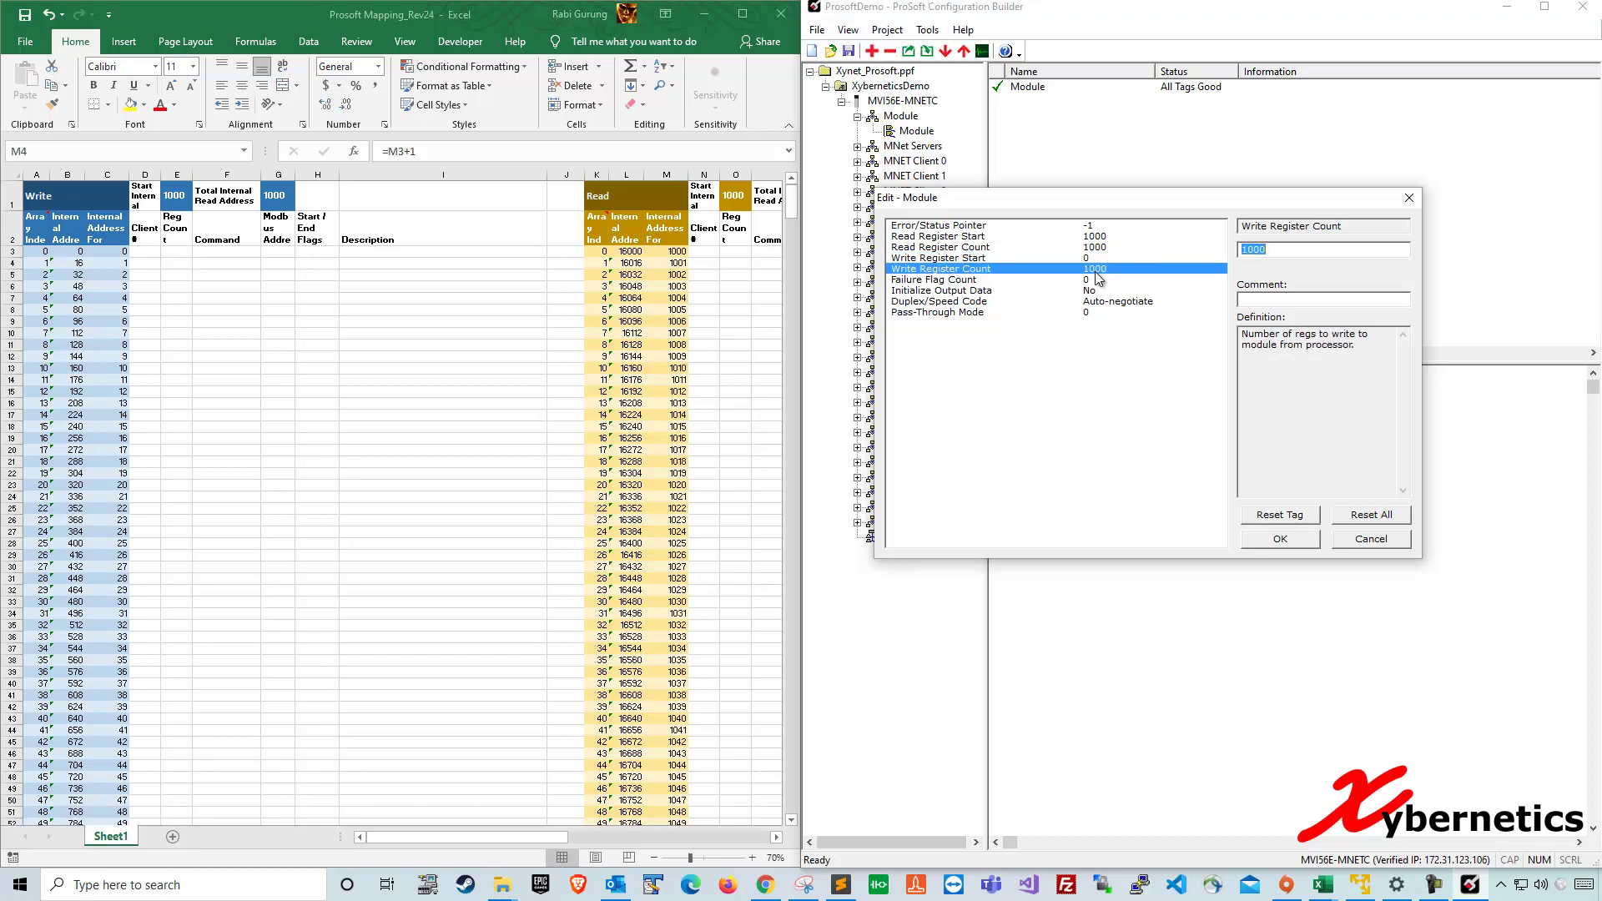
{"action": "left_click", "coordinate": [677, 262]}
{"action": "left_click", "coordinate": [1093, 237]}
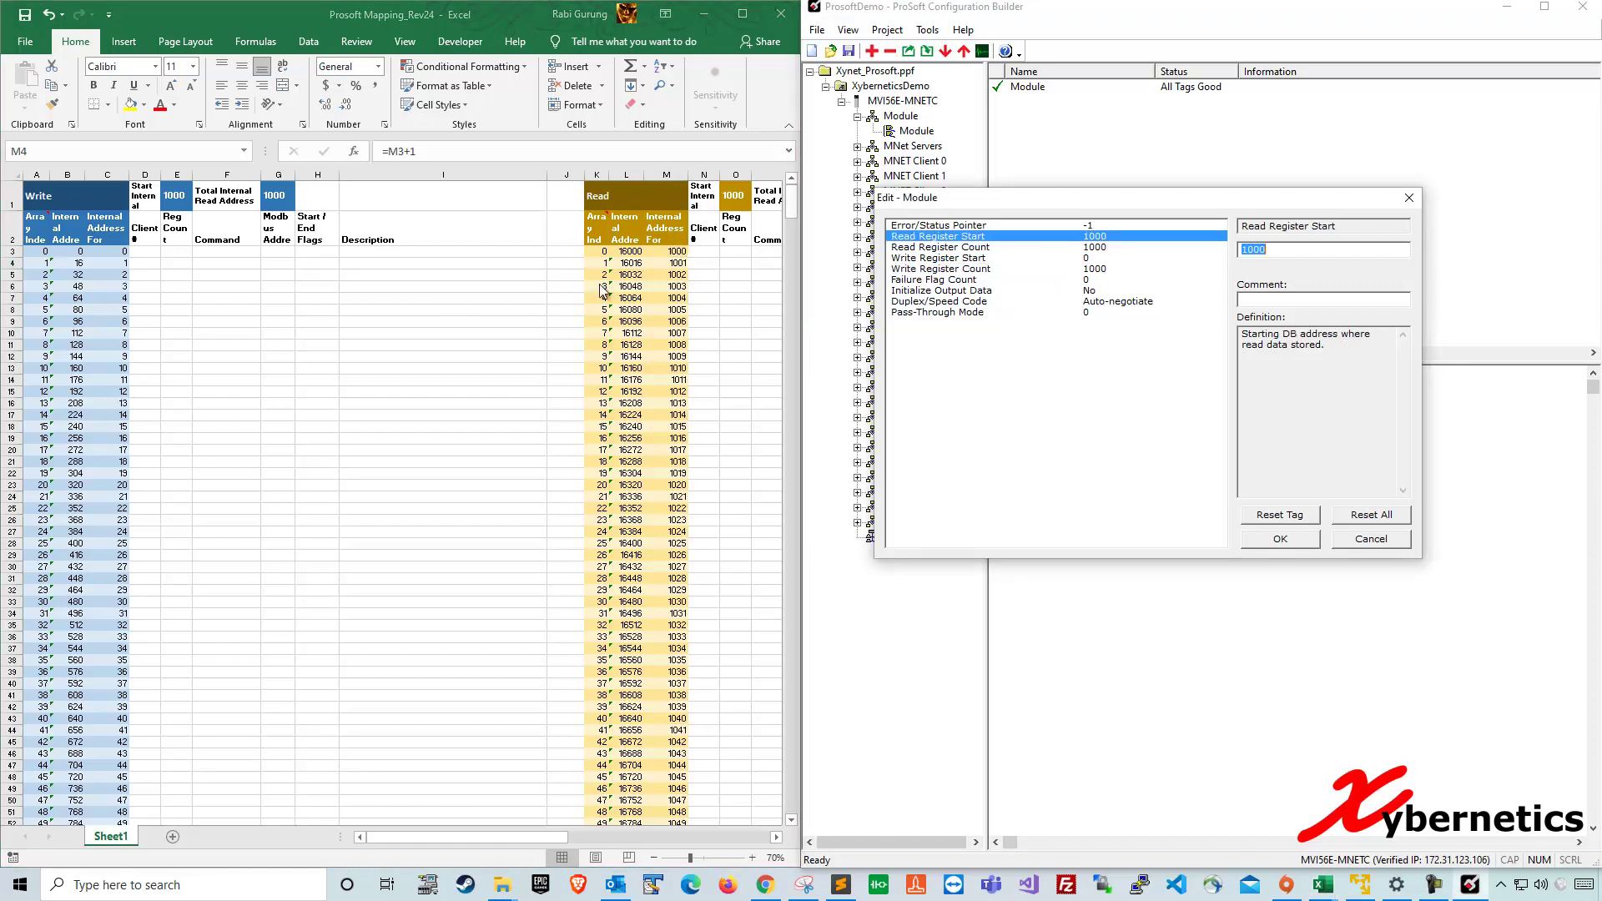
{"action": "left_click", "coordinate": [674, 250]}
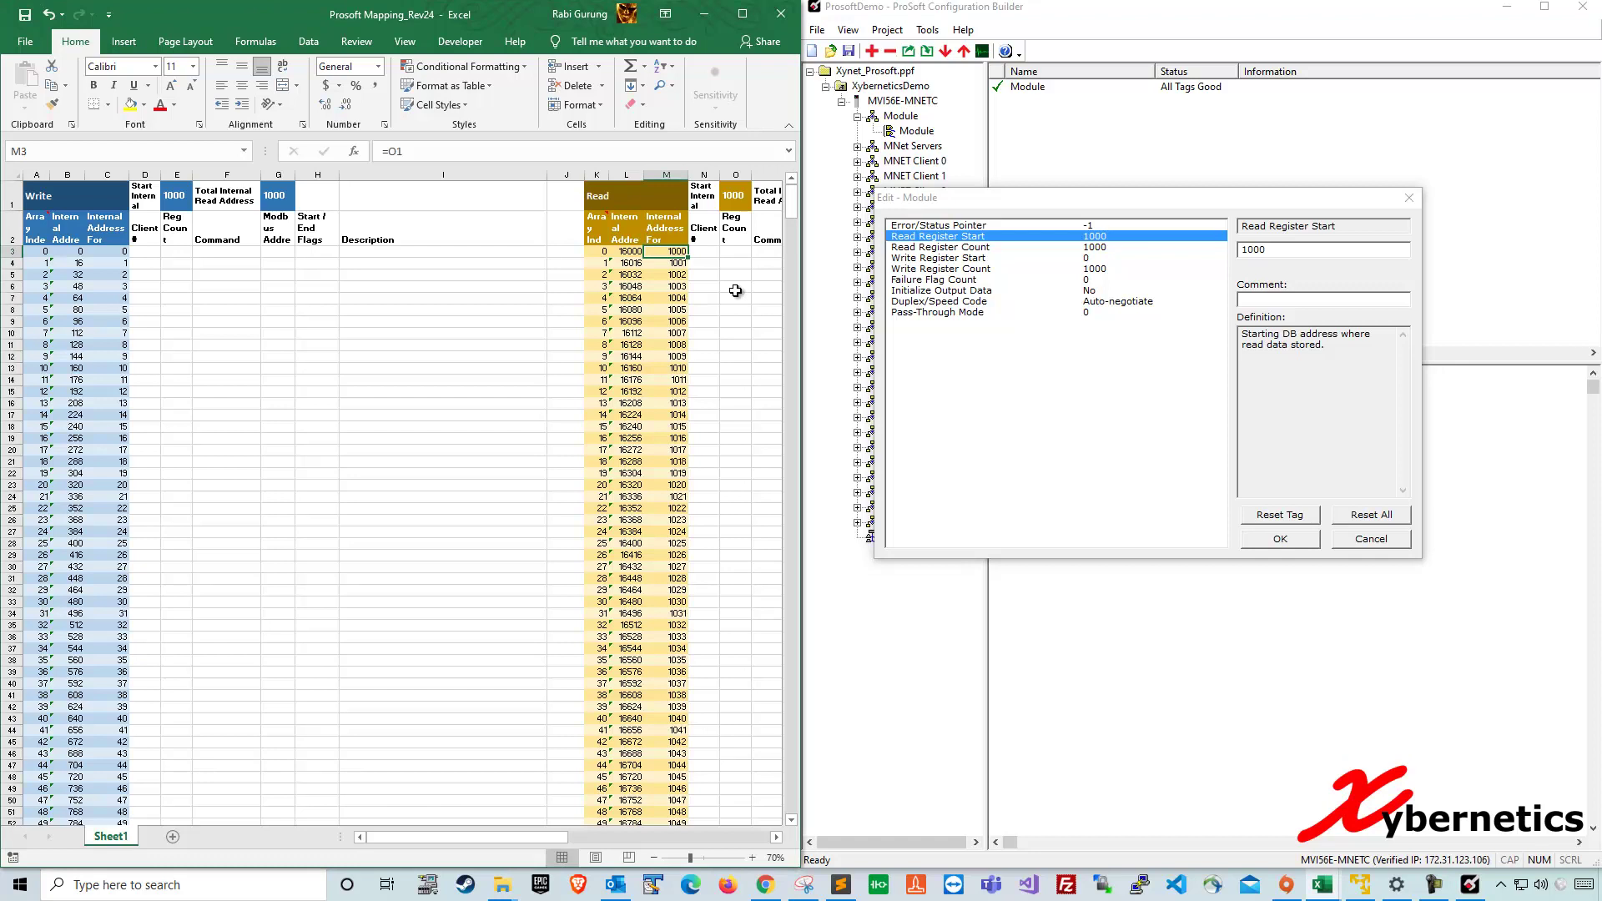
- Set the Write Register Count to 2000 in the Module settings
{"action": "left_click", "coordinate": [1084, 268]}
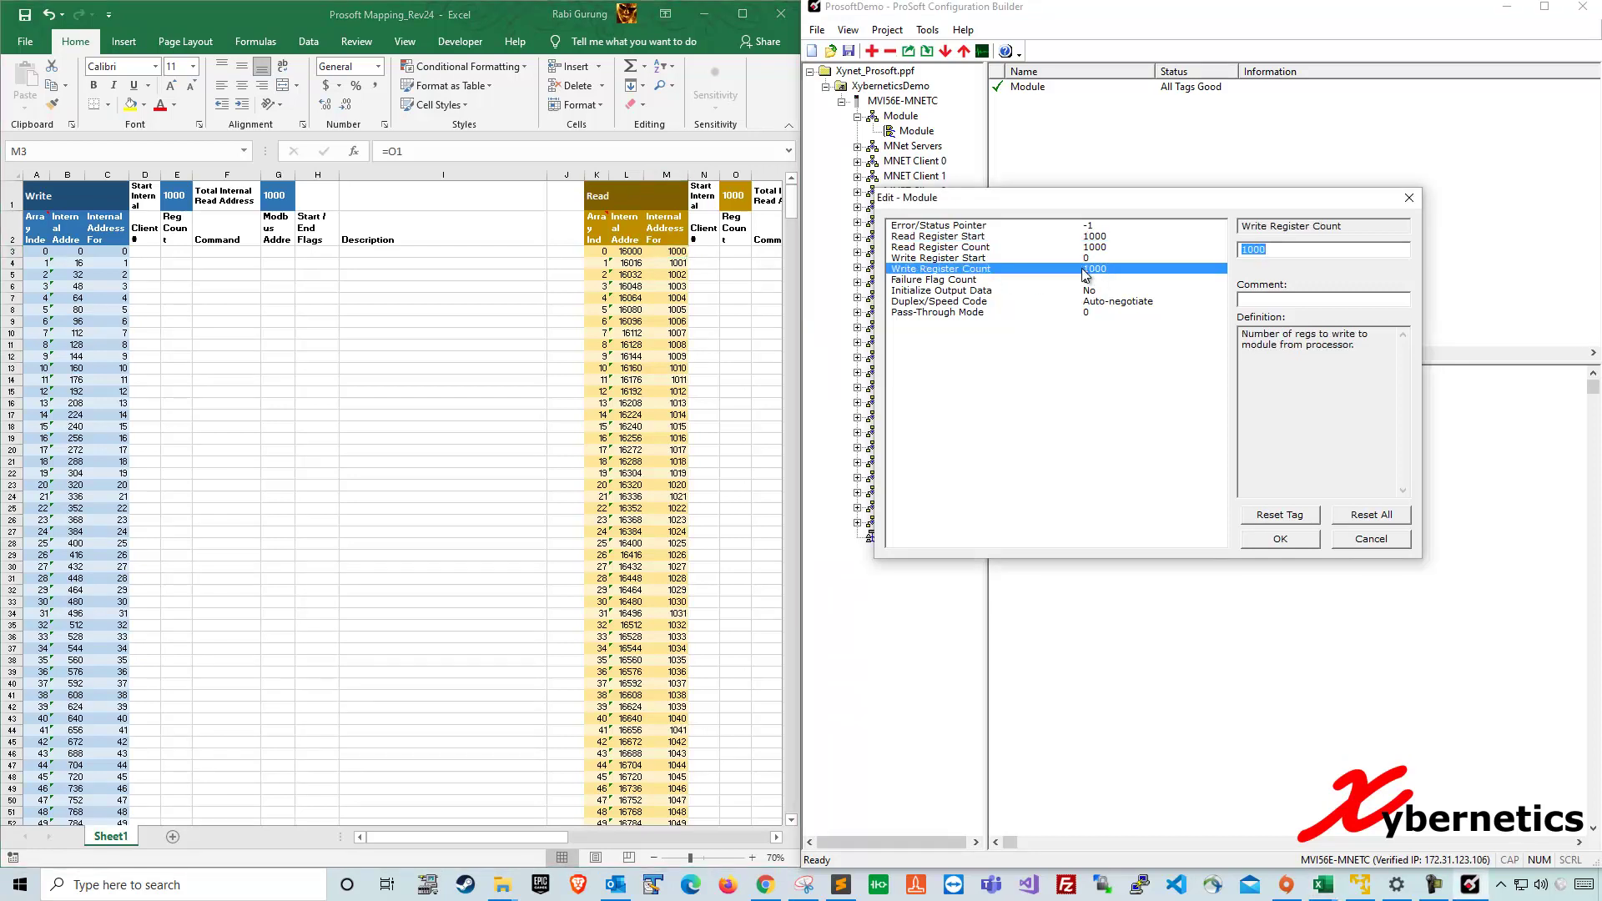
{"action": "left_click", "coordinate": [1262, 249]}
{"action": "type", "text": "2"}
{"action": "left_click", "coordinate": [1096, 237]}
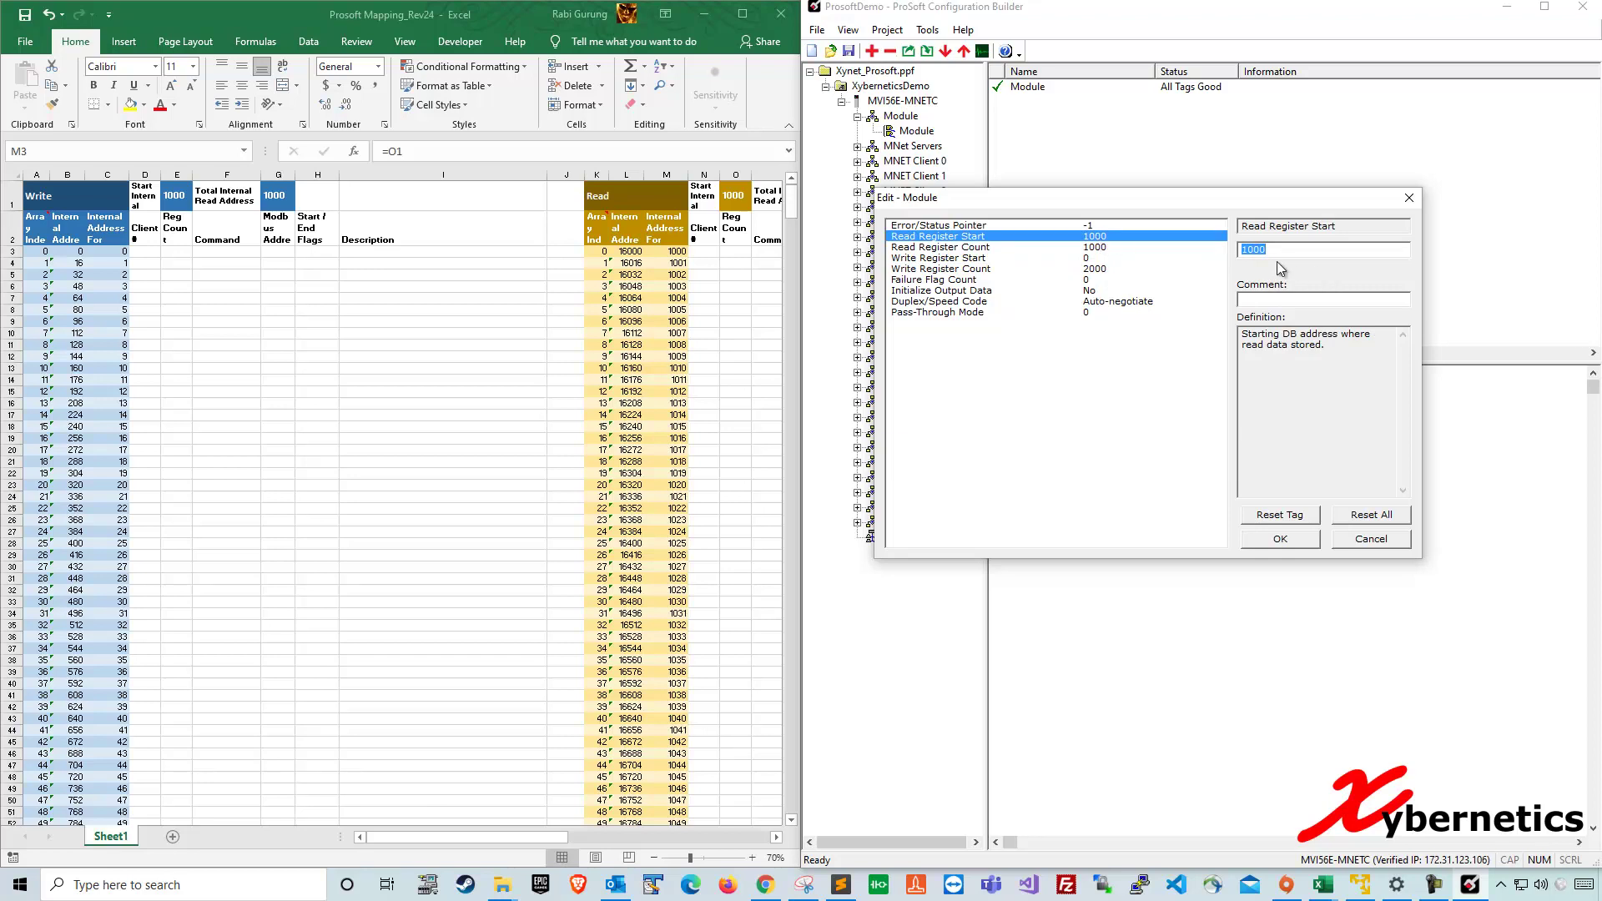
- Set the Read Register Start to 2000 in the Module settings
{"action": "left_click", "coordinate": [1243, 249]}
{"action": "key", "text": "Delete"}
{"action": "type", "text": "2"}
- Extend the write internal address series in column C of the Excel sheet from row 1002 down past address 2000
{"action": "left_click", "coordinate": [108, 252]}
{"action": "scroll", "coordinate": [133, 518], "scroll_direction": "down", "scroll_amount": 19}
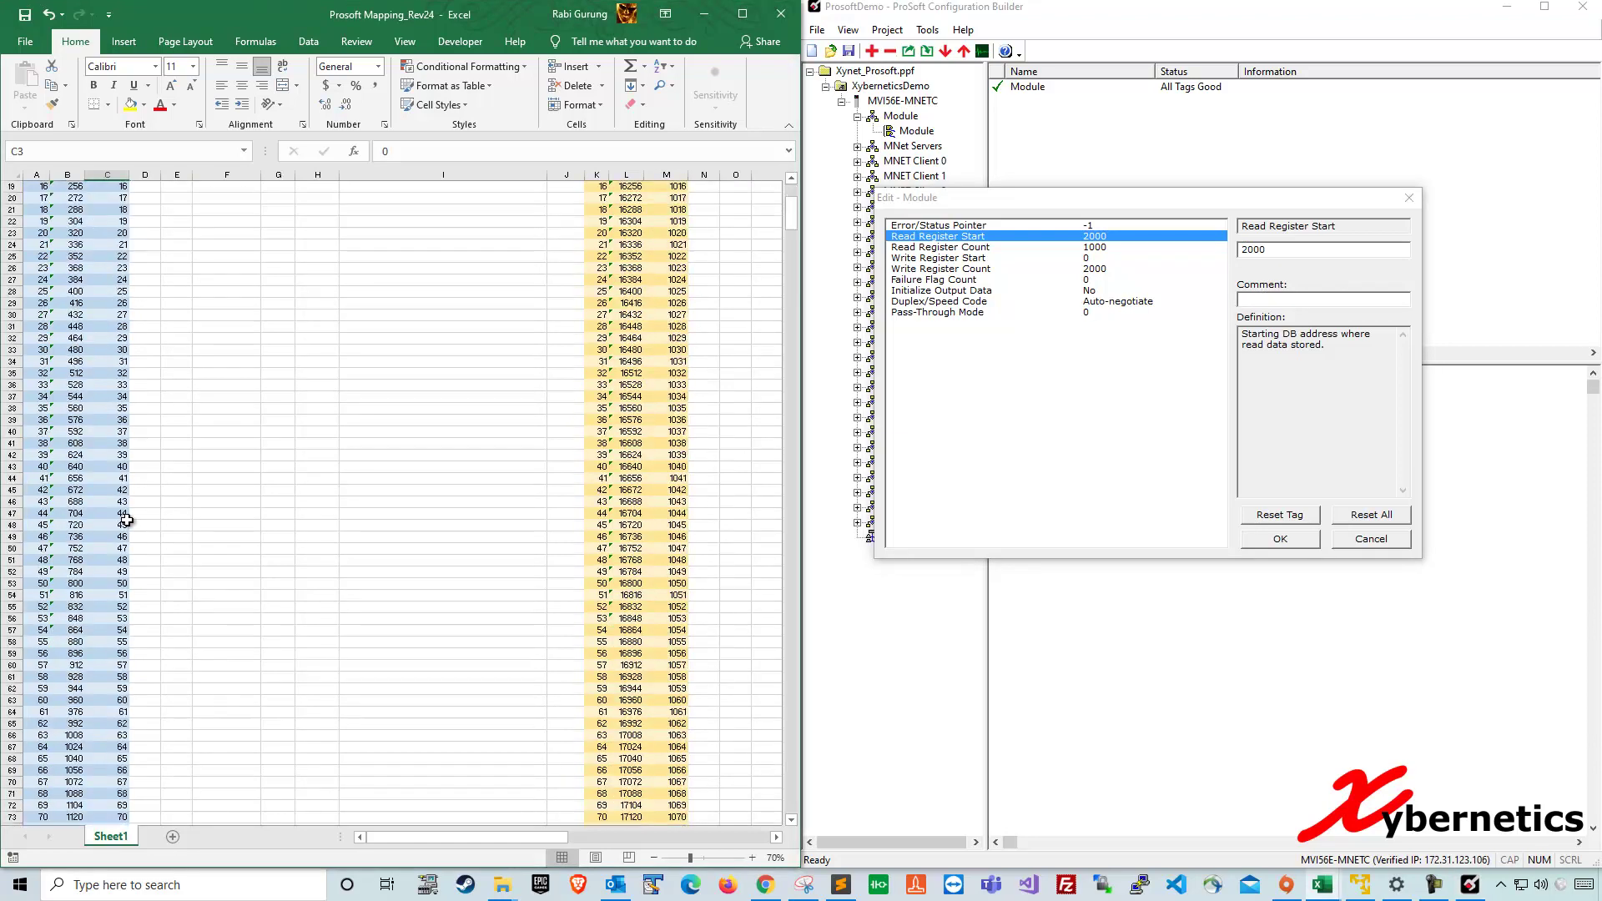
{"action": "scroll", "coordinate": [130, 586], "scroll_direction": "down", "scroll_amount": 20}
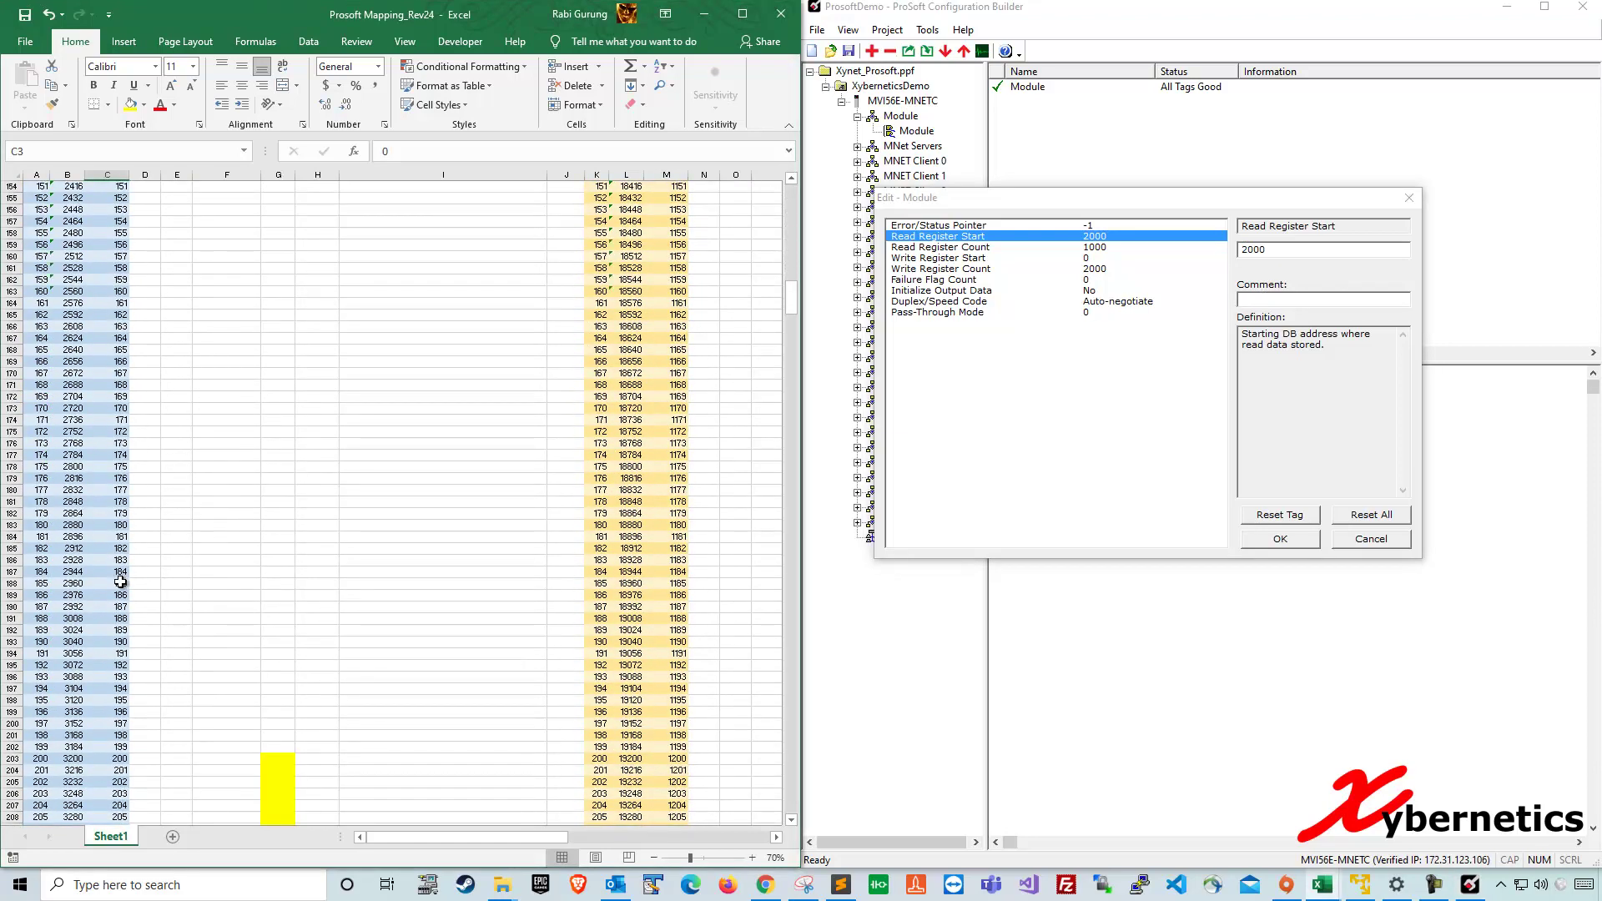
{"action": "left_click", "coordinate": [119, 608]}
{"action": "key", "text": "ctrl+Down"}
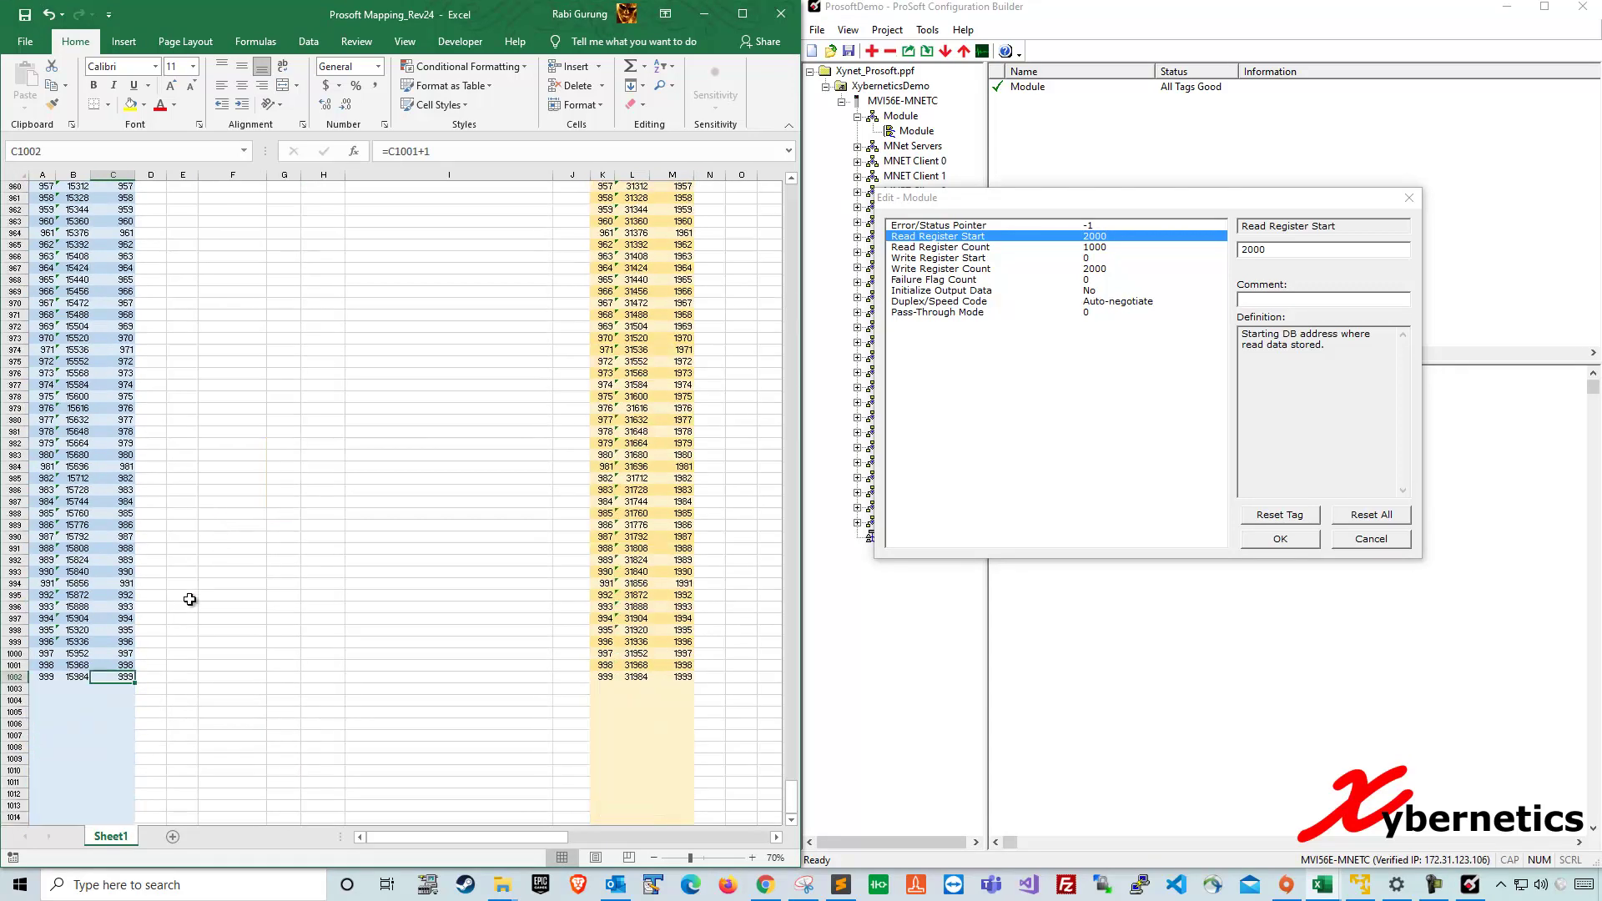
{"action": "left_click_drag", "start_coordinate": [126, 558], "coordinate": [114, 897]}
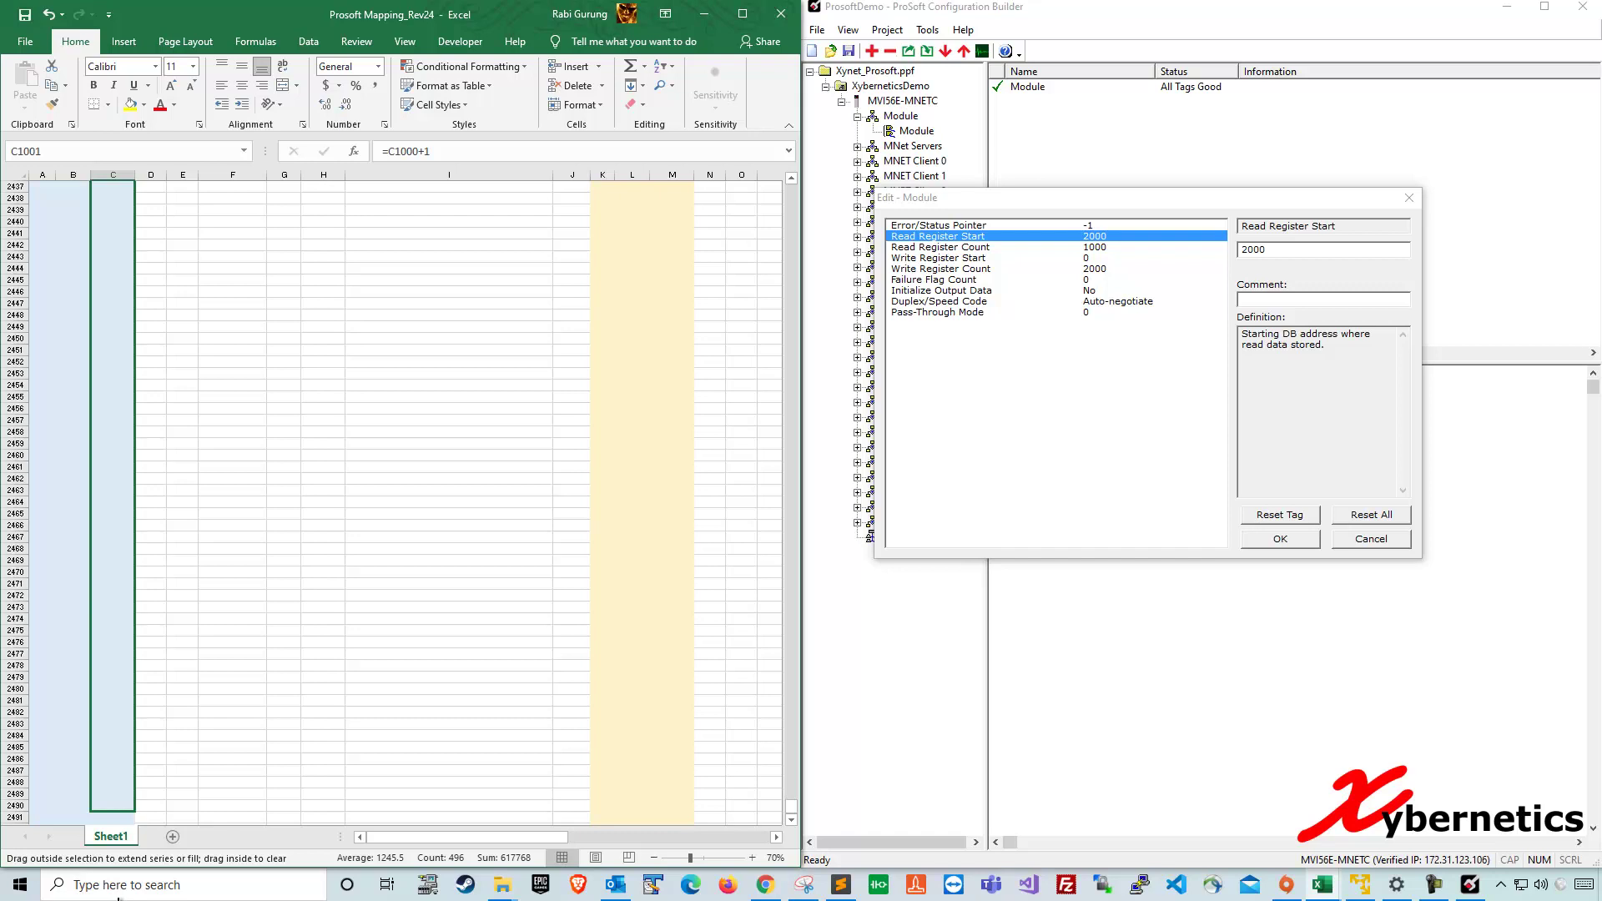
{"action": "left_click_drag", "start_coordinate": [118, 893], "coordinate": [132, 805]}
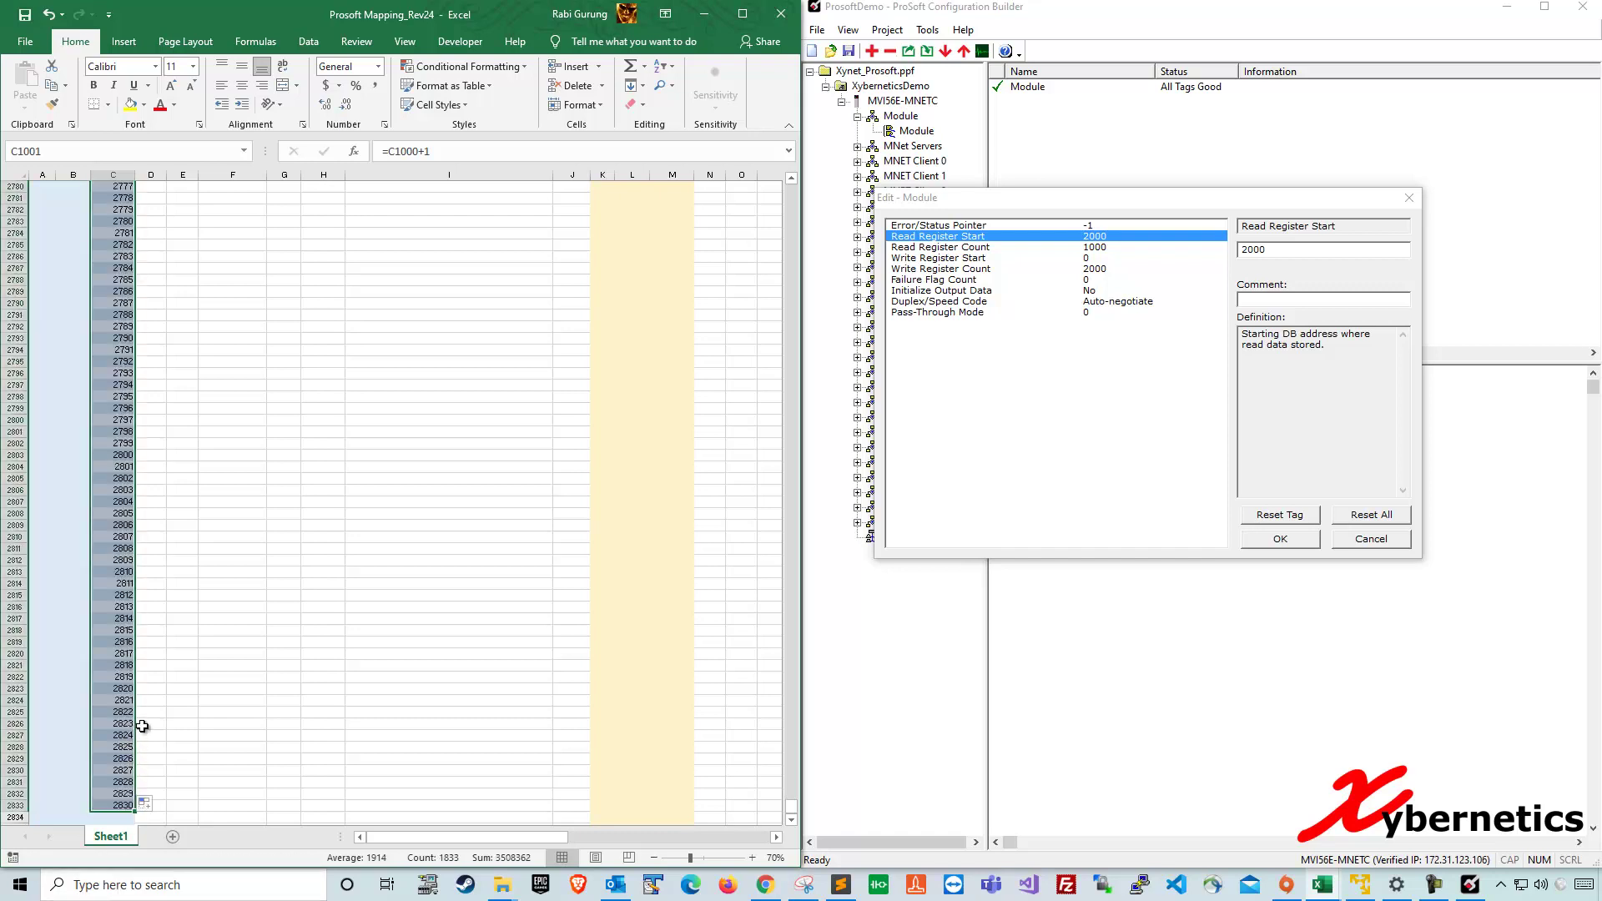
{"action": "left_click", "coordinate": [203, 735]}
- Clear the surplus write addresses in column C from cell C2003 downward so the series ends at 1999
{"action": "scroll", "coordinate": [159, 550], "scroll_direction": "up", "scroll_amount": 9}
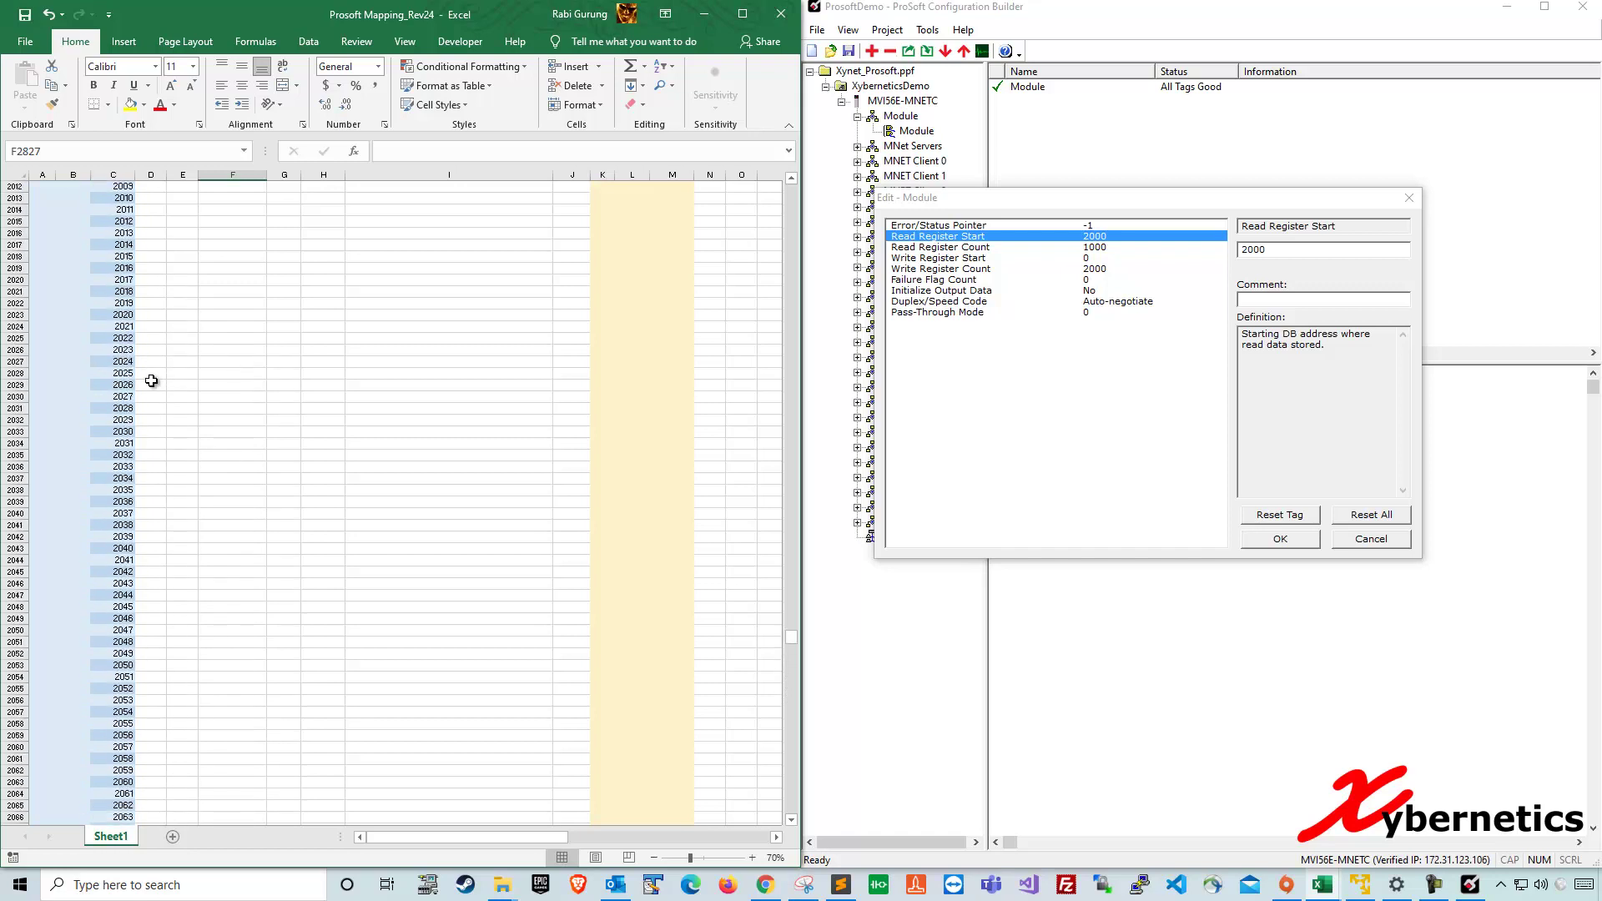
{"action": "scroll", "coordinate": [129, 626], "scroll_direction": "down", "scroll_amount": 5}
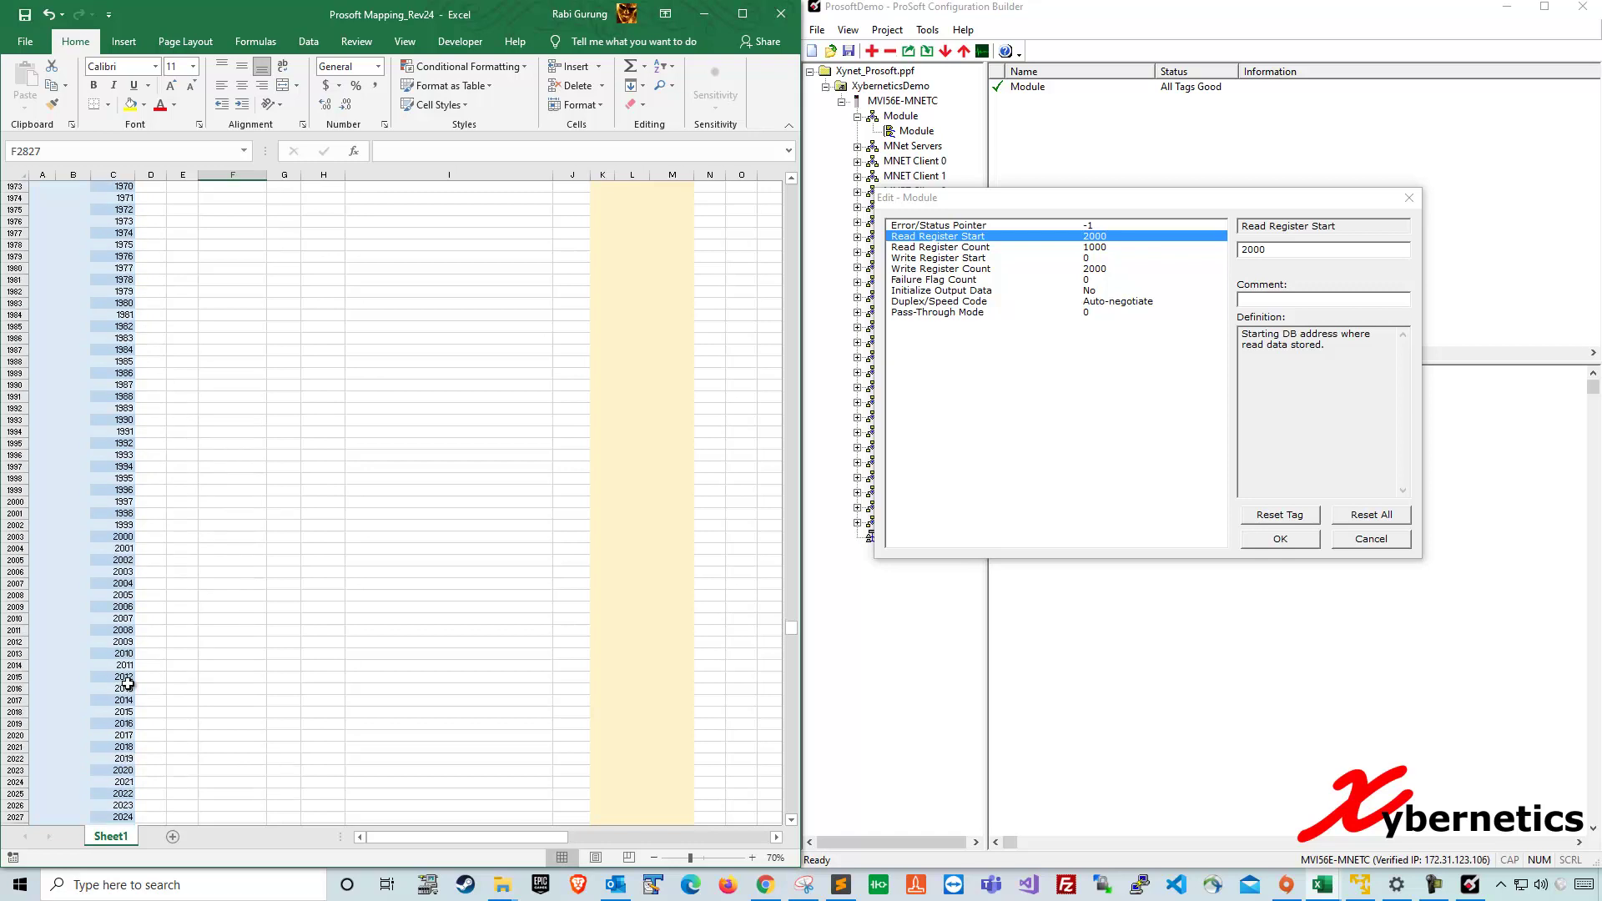
{"action": "left_click", "coordinate": [127, 540]}
{"action": "key", "text": "ctrl+shift+Down"}
{"action": "key", "text": "Delete"}
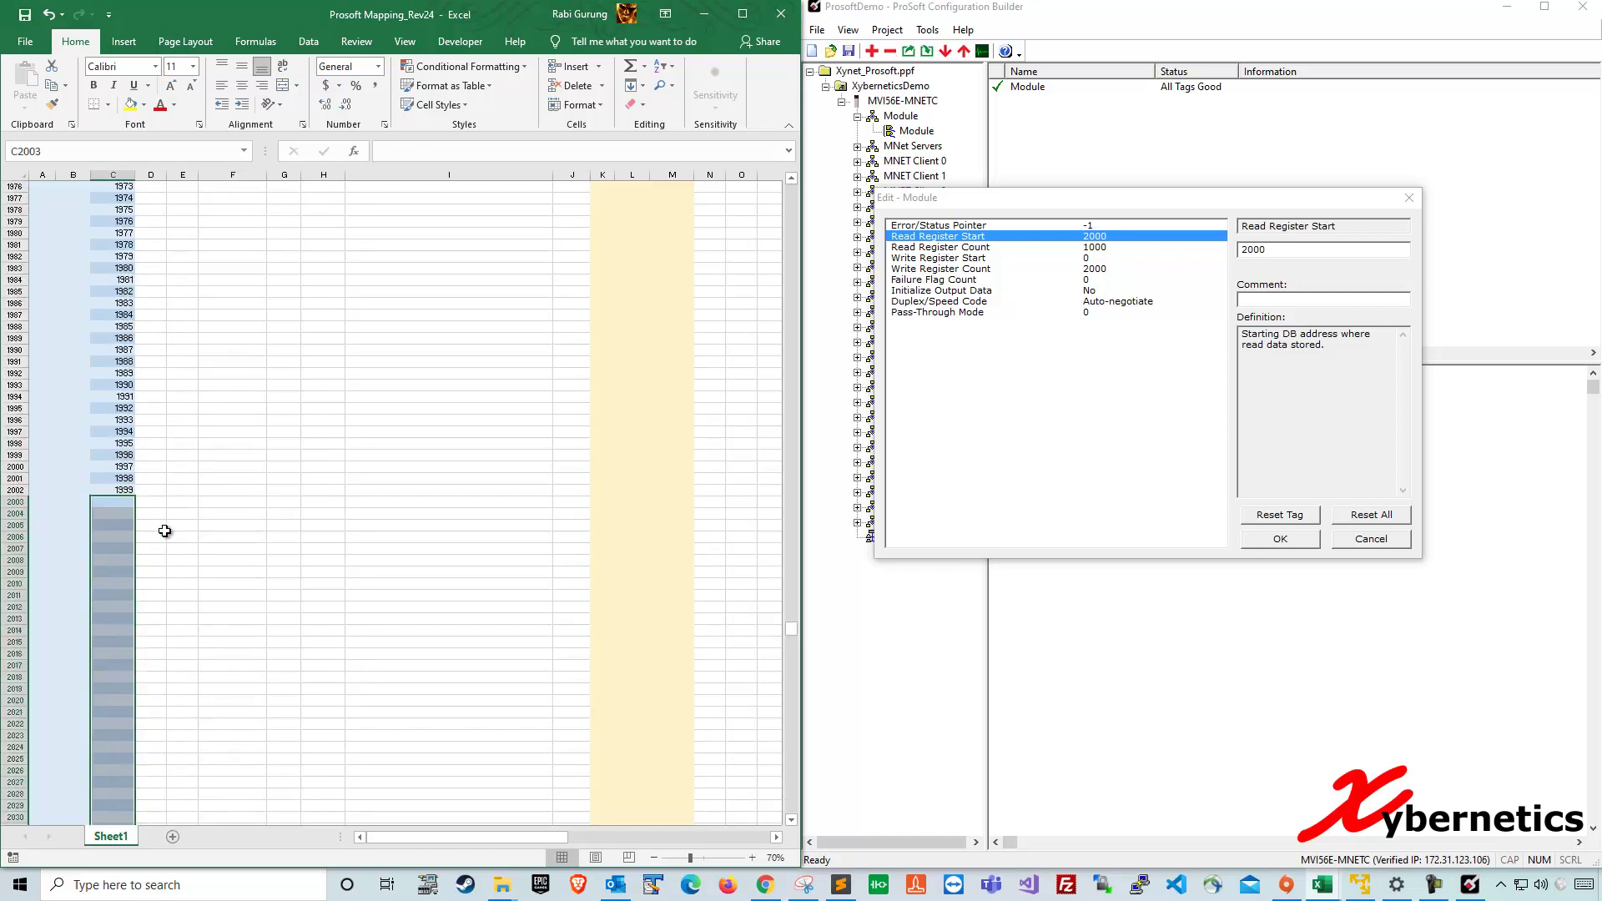
{"action": "left_click", "coordinate": [274, 480]}
{"action": "left_click_drag", "start_coordinate": [33, 505], "coordinate": [95, 505]}
{"action": "left_click", "coordinate": [155, 490]}
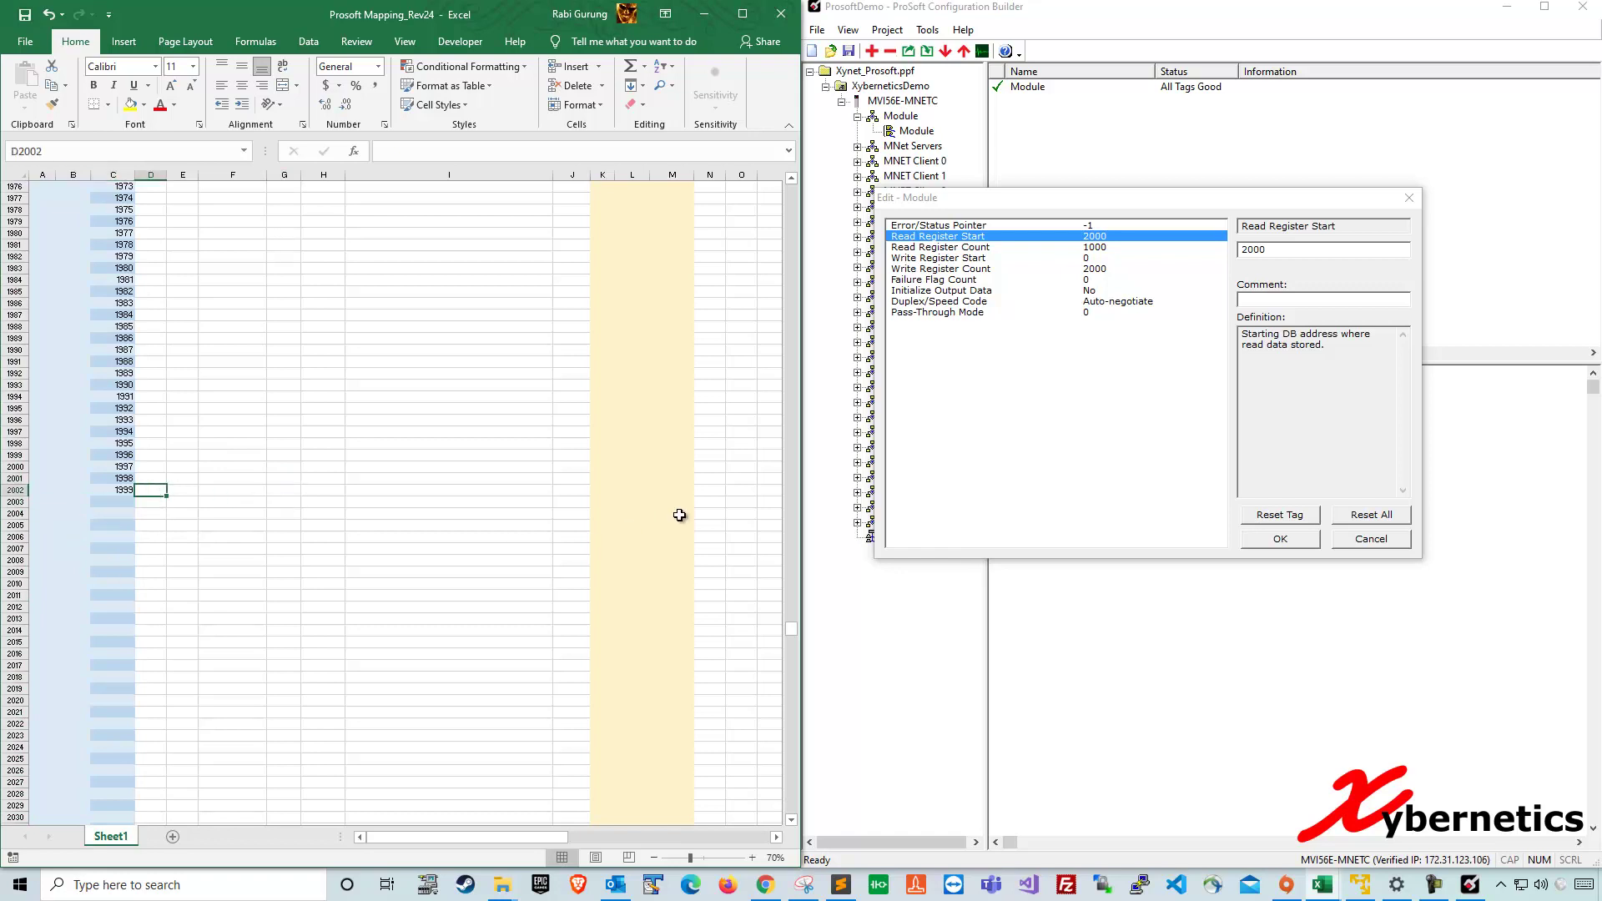
- Set the first read internal address in cell M3 to 2000 and go to the last address in column M
{"action": "left_click_drag", "start_coordinate": [791, 628], "coordinate": [781, 182]}
{"action": "left_click", "coordinate": [672, 251]}
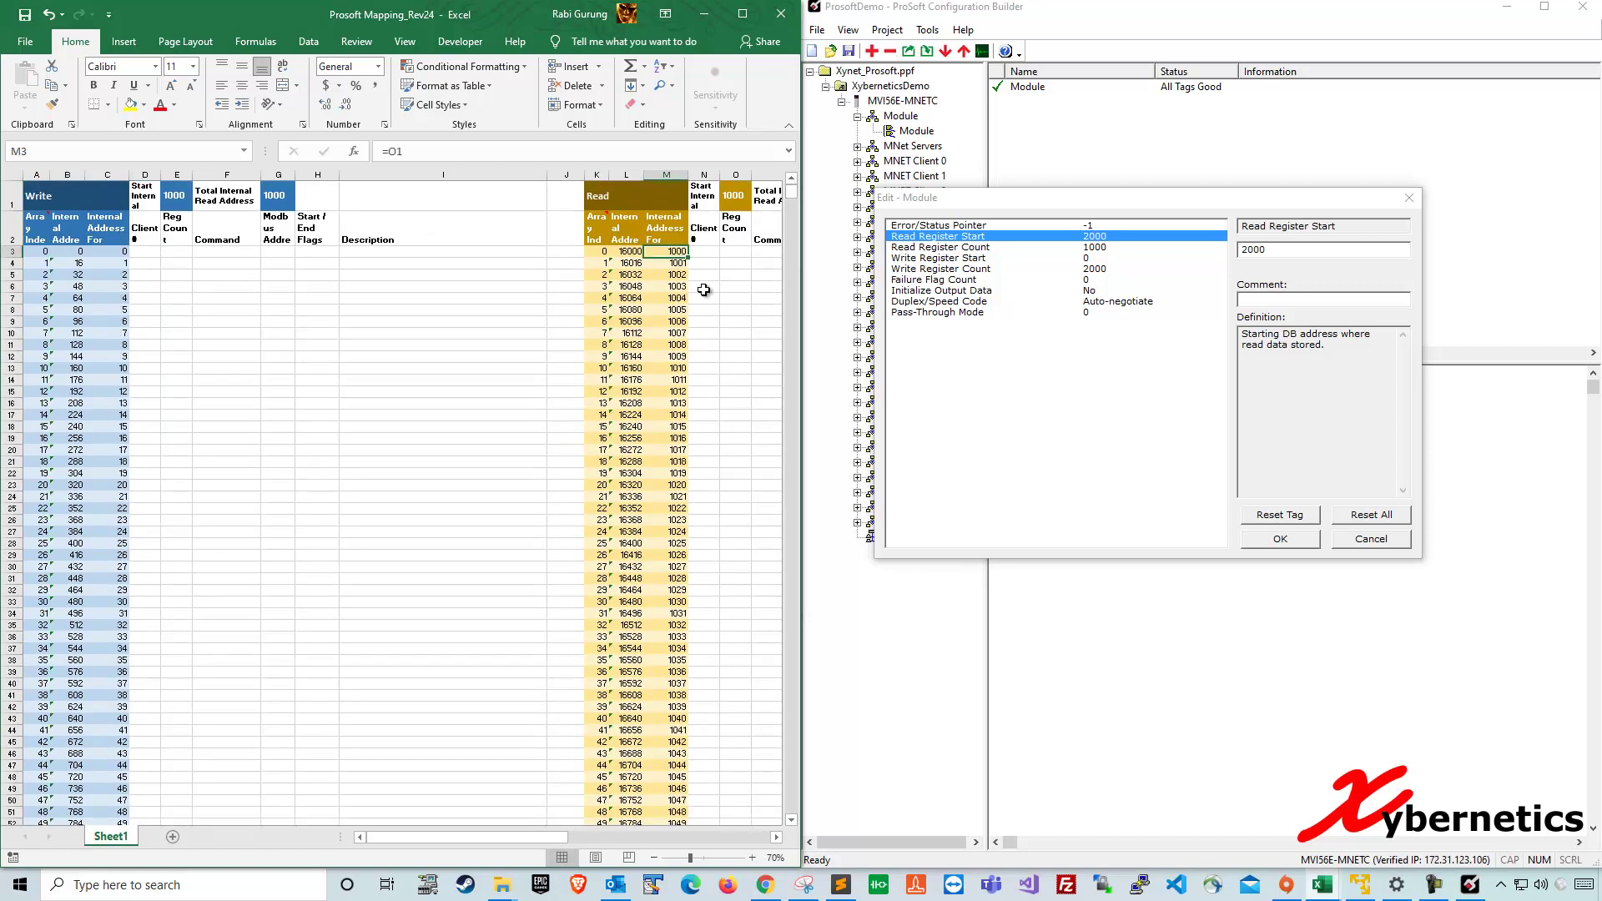
{"action": "type", "text": "2000"}
{"action": "key", "text": "Return"}
{"action": "scroll", "coordinate": [701, 500], "scroll_direction": "down", "scroll_amount": 20}
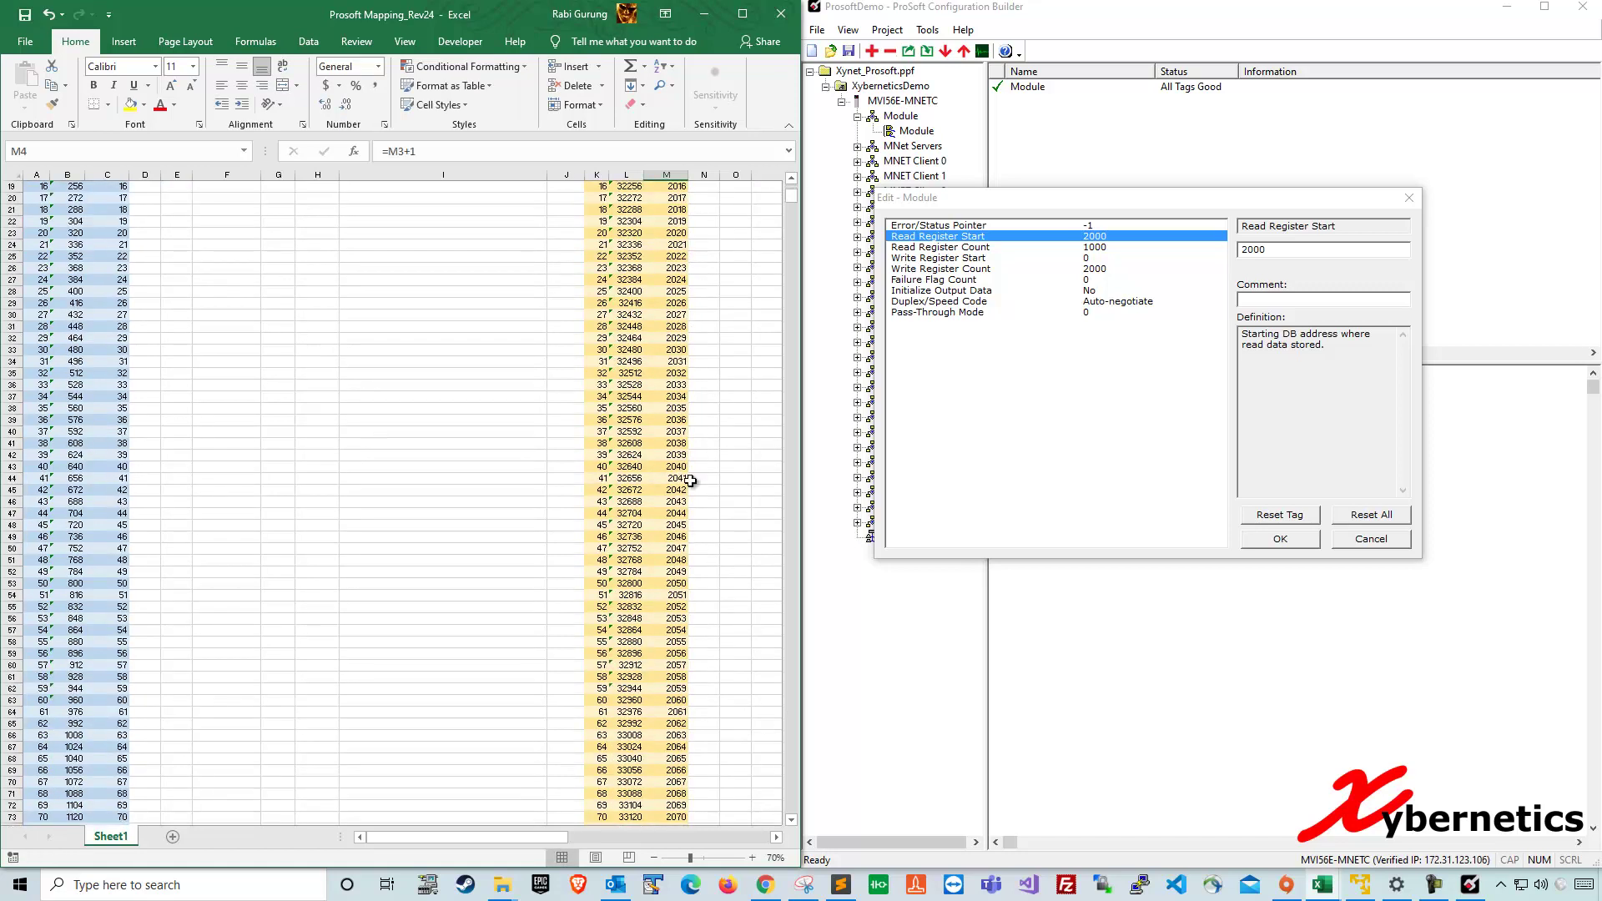
{"action": "left_click", "coordinate": [665, 607]}
{"action": "key", "text": "ctrl+Down"}
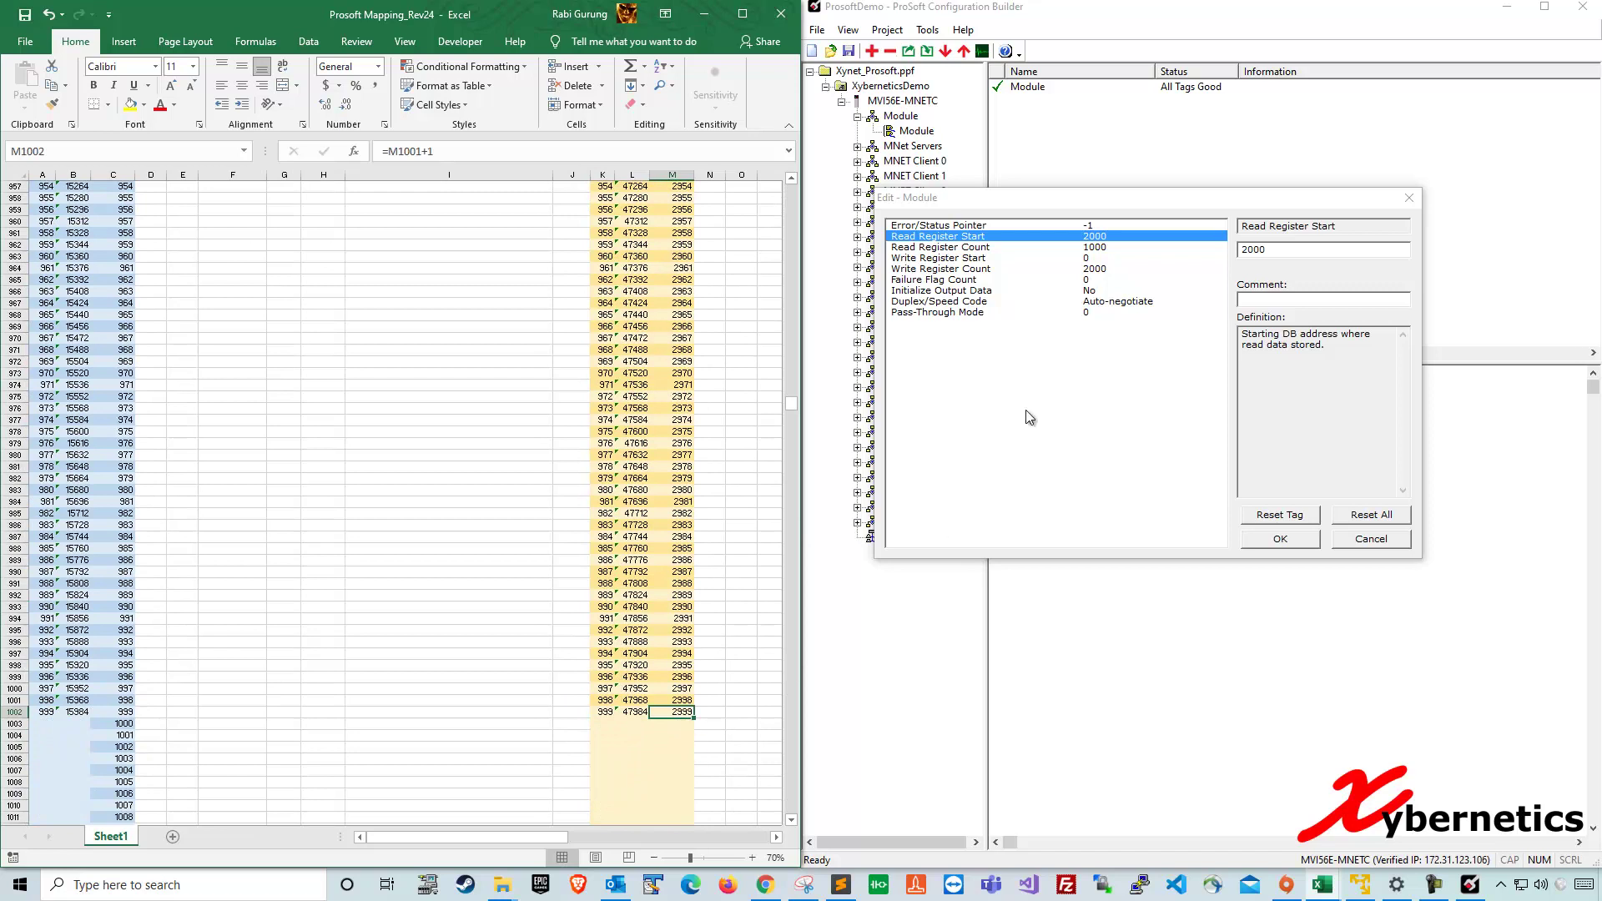
- Set the Read Register Count to 2000 in ProSoft Configuration Builder and accept the Module settings
{"action": "left_click", "coordinate": [1107, 248]}
{"action": "left_click", "coordinate": [1250, 250]}
{"action": "type", "text": "2"}
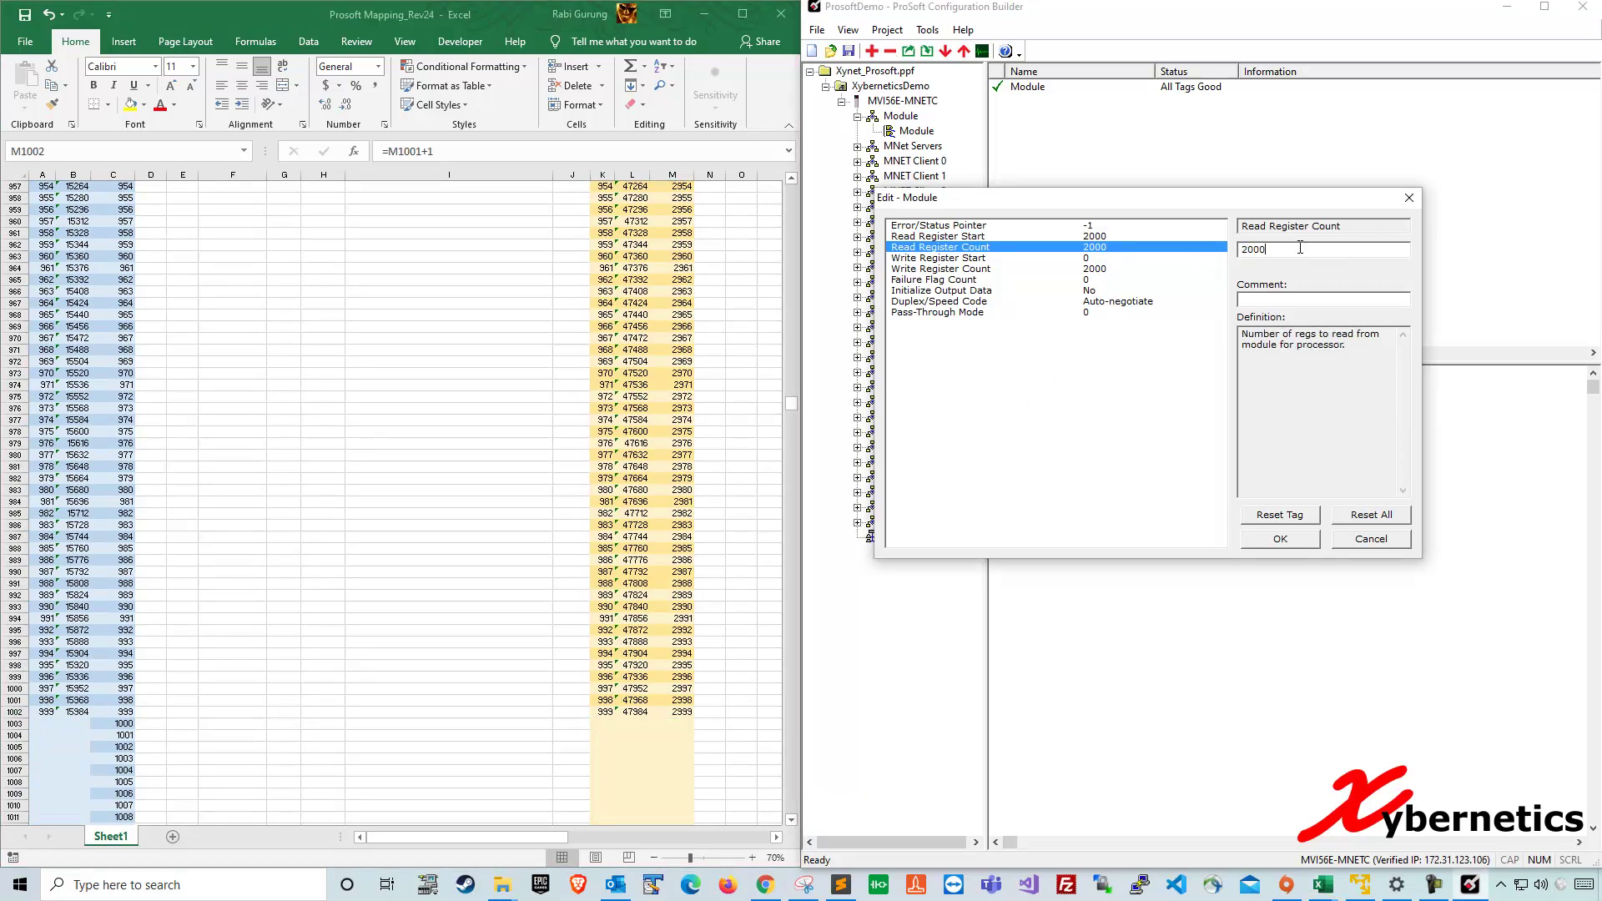
{"action": "left_click", "coordinate": [1308, 541]}
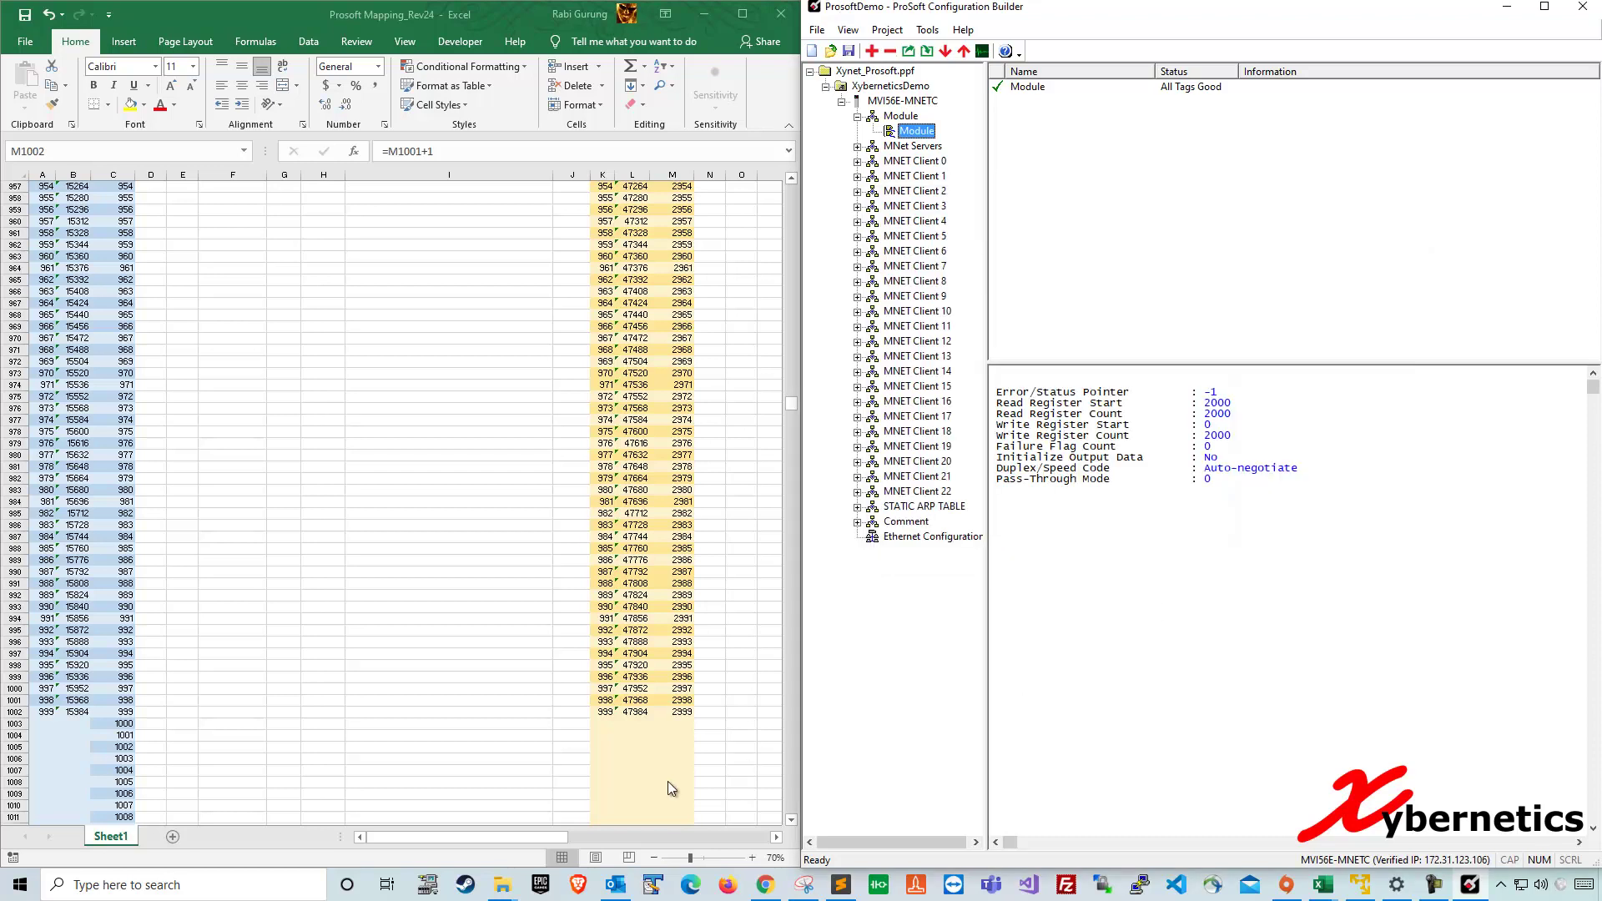
- Extend the read internal address series in column M of the Excel sheet from row 1002 down to row 2016
{"action": "left_click", "coordinate": [677, 712]}
{"action": "left_click_drag", "start_coordinate": [678, 700], "coordinate": [694, 248]}
{"action": "scroll", "coordinate": [715, 328], "scroll_direction": "up", "scroll_amount": 6}
{"action": "key", "text": "ctrl+Down"}
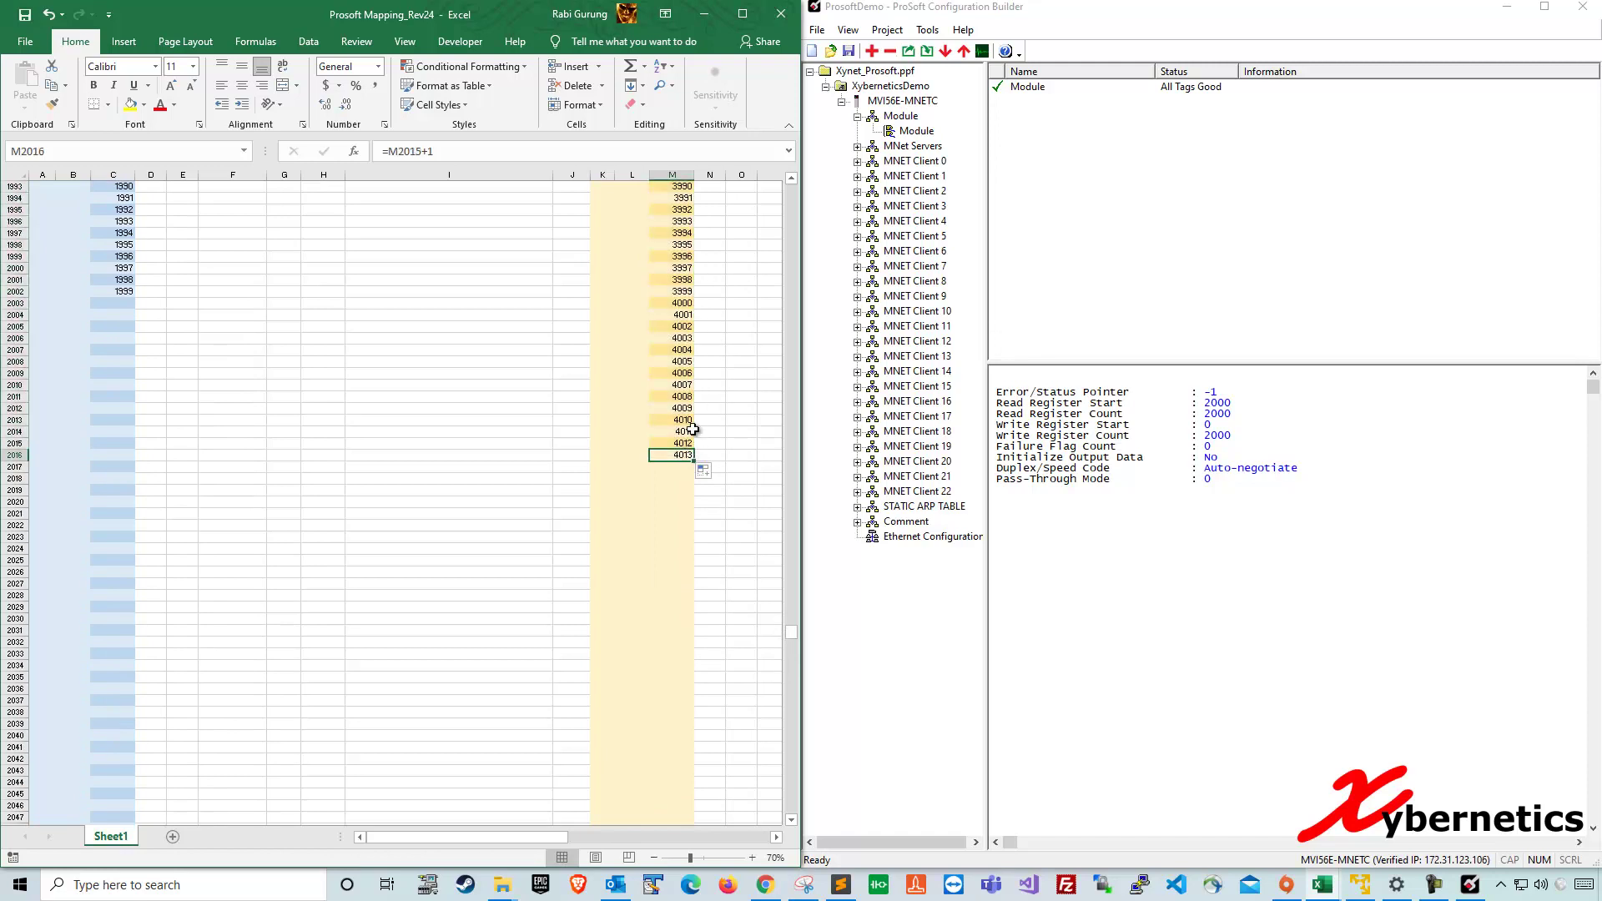
- Clear the surplus read addresses in cells M2003 to M2016 so the series ends at 3999
{"action": "left_click", "coordinate": [691, 305], "text": "shift"}
{"action": "key", "text": "Delete"}
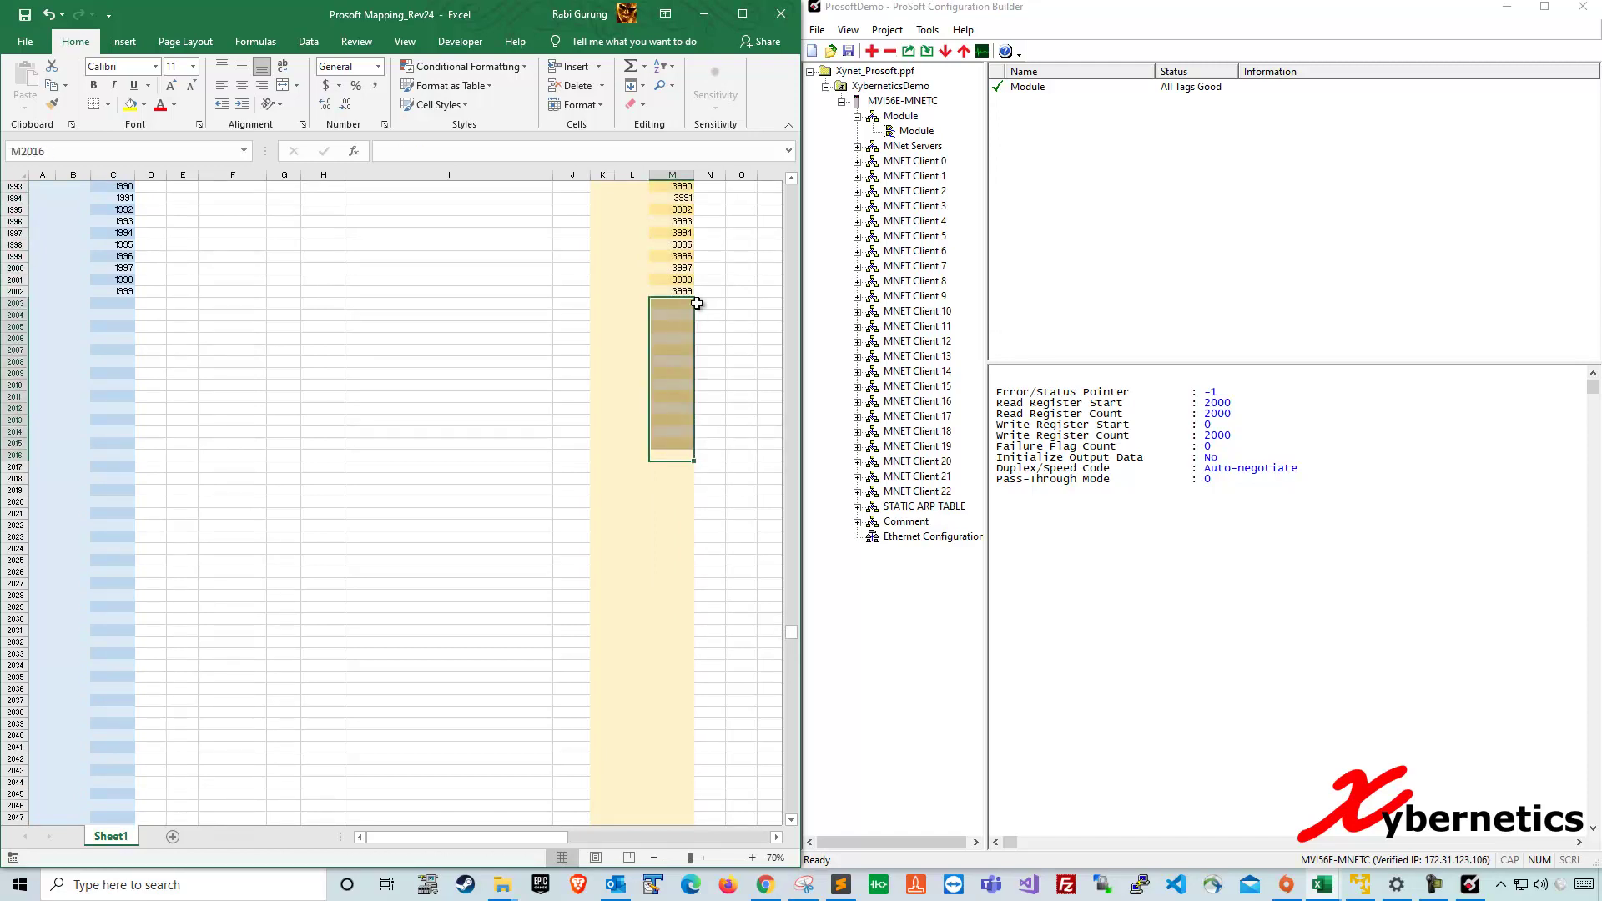
{"action": "left_click", "coordinate": [504, 224]}
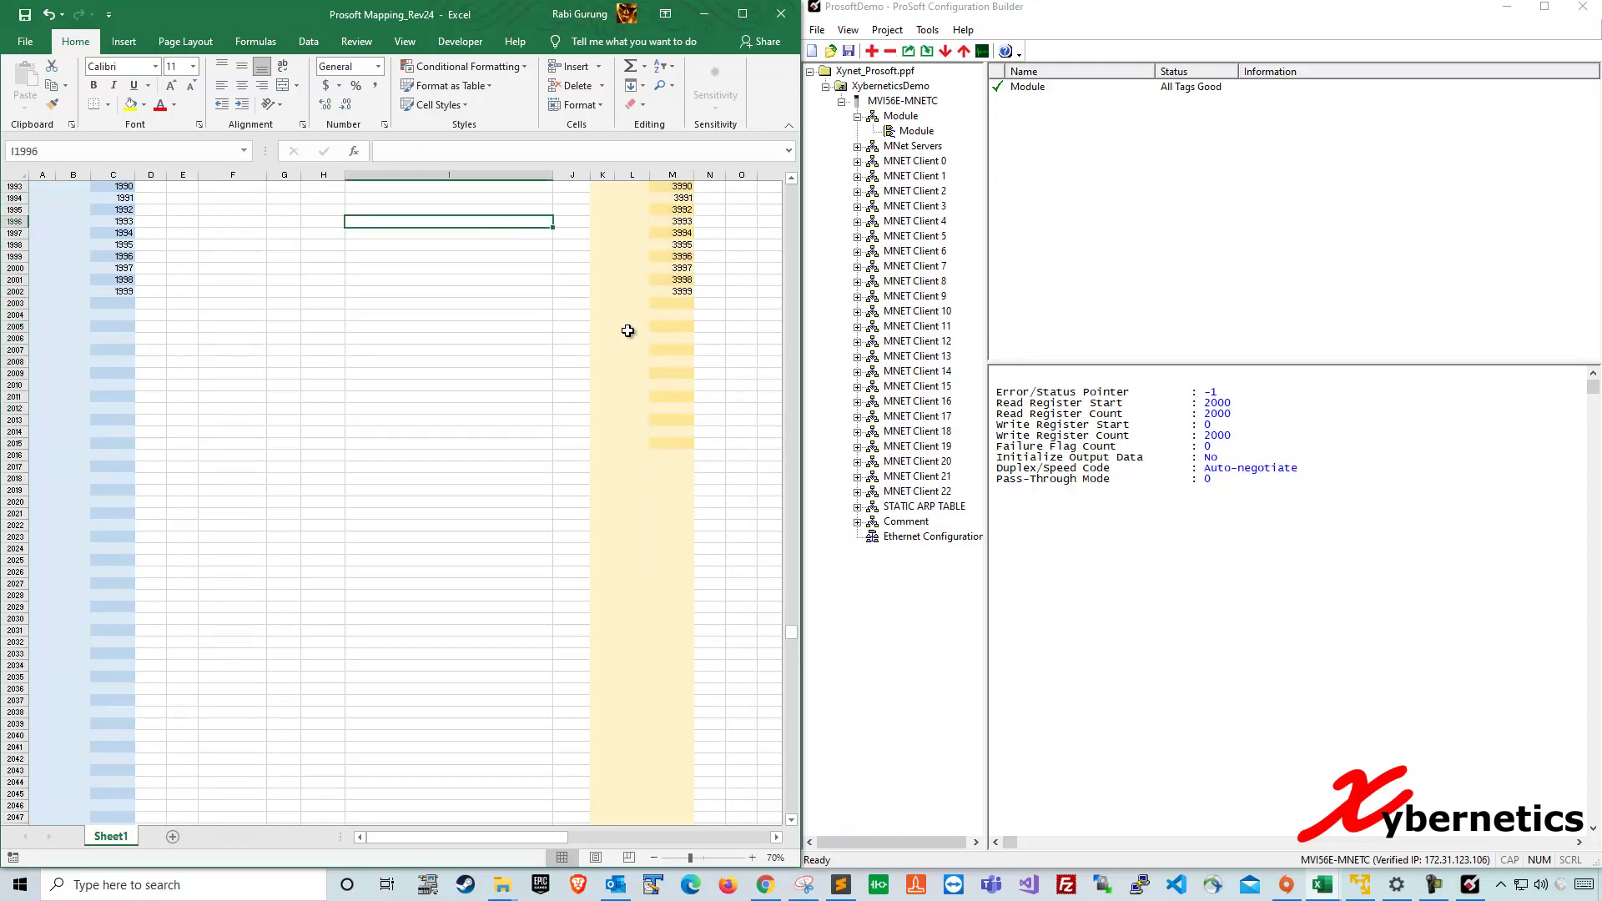
{"action": "scroll", "coordinate": [651, 381], "scroll_direction": "up", "scroll_amount": 2}
{"action": "scroll", "coordinate": [651, 382], "scroll_direction": "up", "scroll_amount": 2}
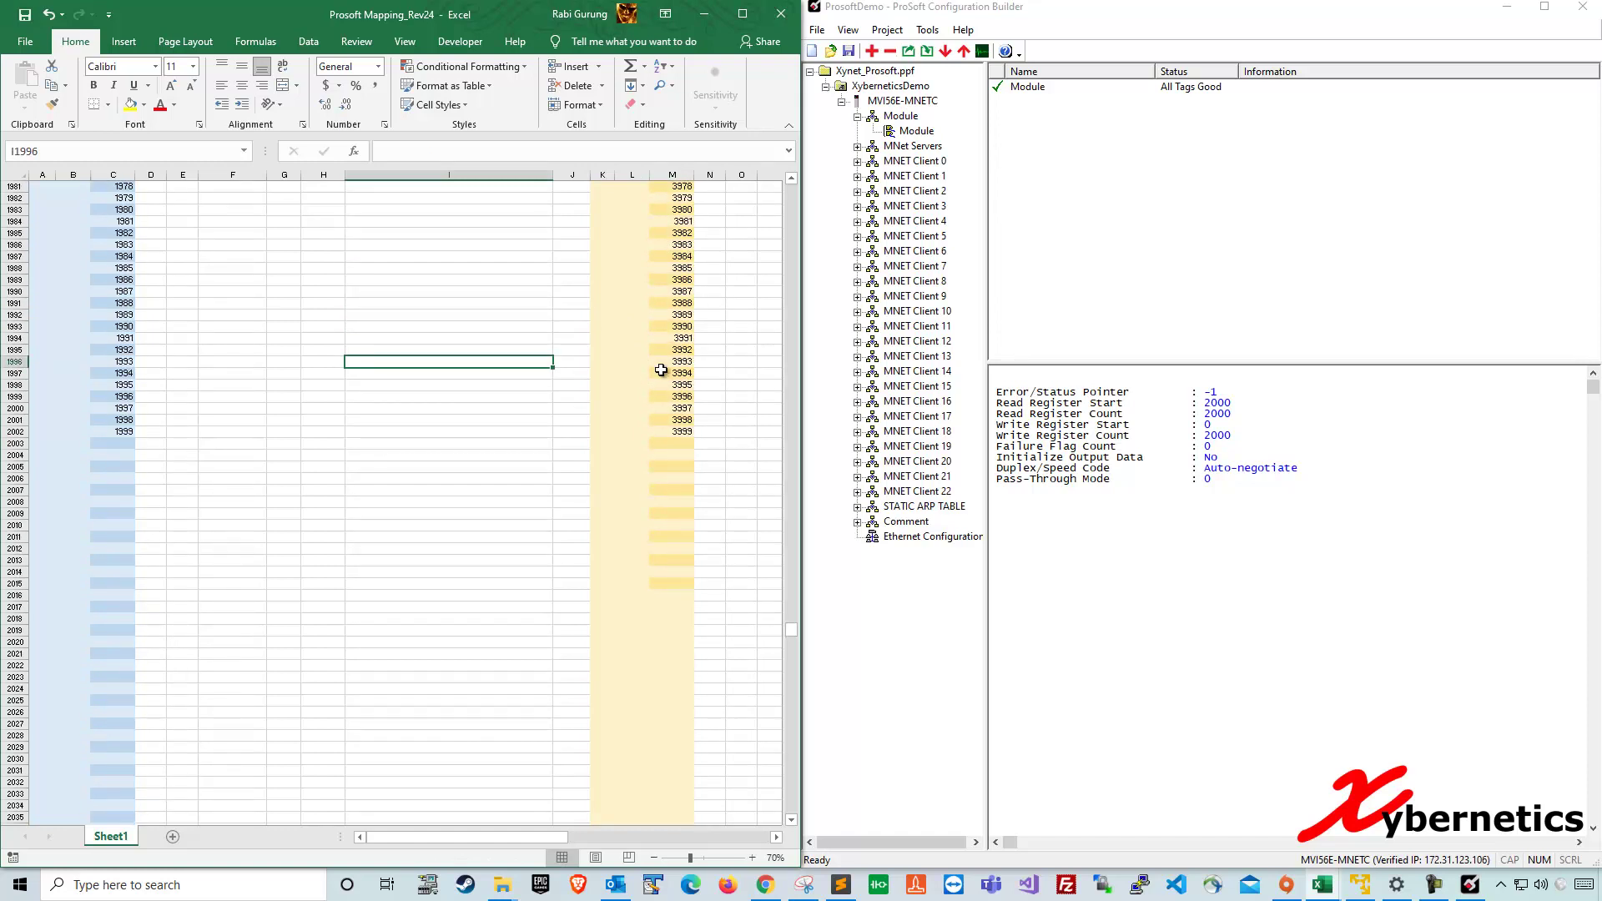
- Reopen the Module settings in ProSoft Configuration Builder and try a Read Register Count of 6000
{"action": "double_click", "coordinate": [906, 131]}
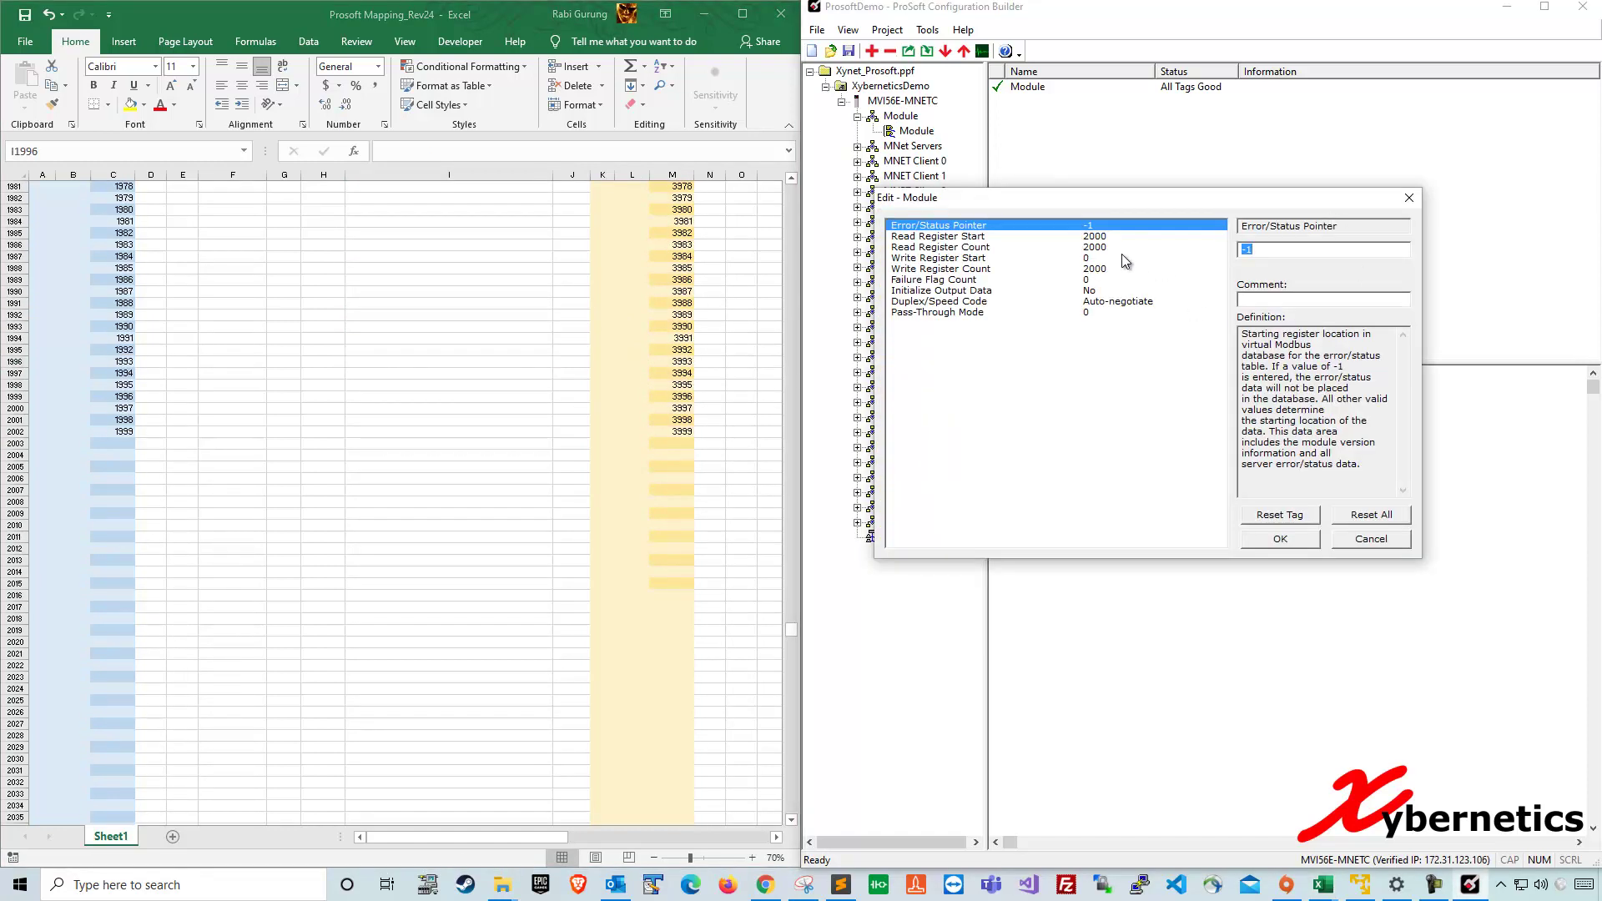
{"action": "left_click", "coordinate": [1109, 249]}
{"action": "left_click", "coordinate": [1106, 268]}
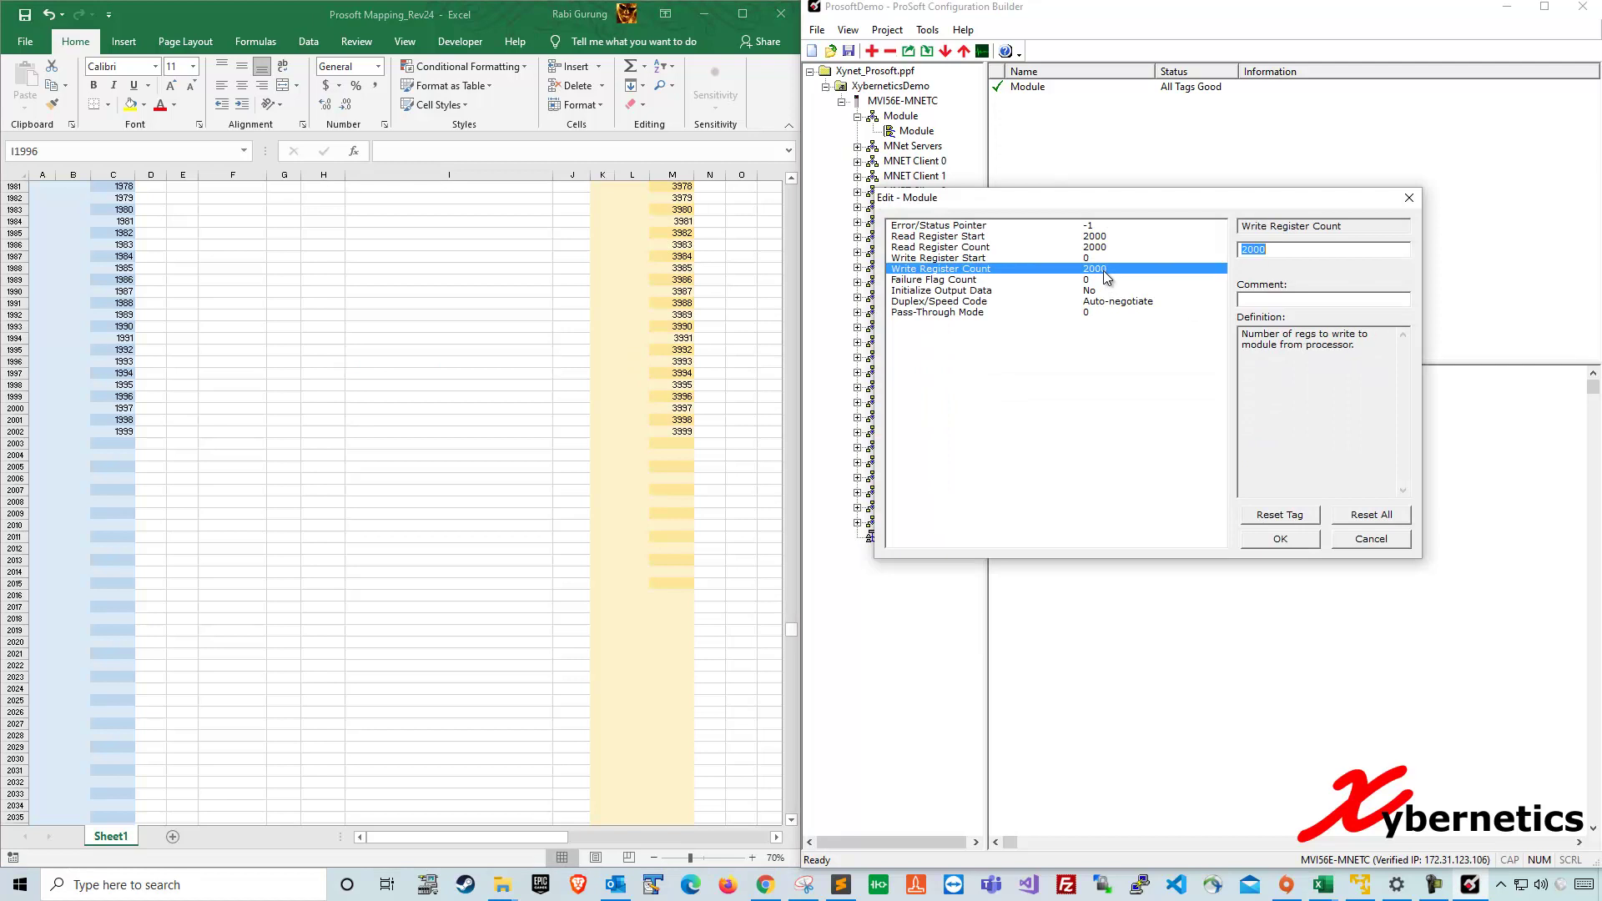
{"action": "left_click", "coordinate": [1105, 247]}
{"action": "left_click", "coordinate": [1105, 267]}
{"action": "left_click", "coordinate": [1246, 250]}
{"action": "left_click", "coordinate": [1097, 247]}
{"action": "left_click_drag", "start_coordinate": [1242, 253], "coordinate": [1231, 259]}
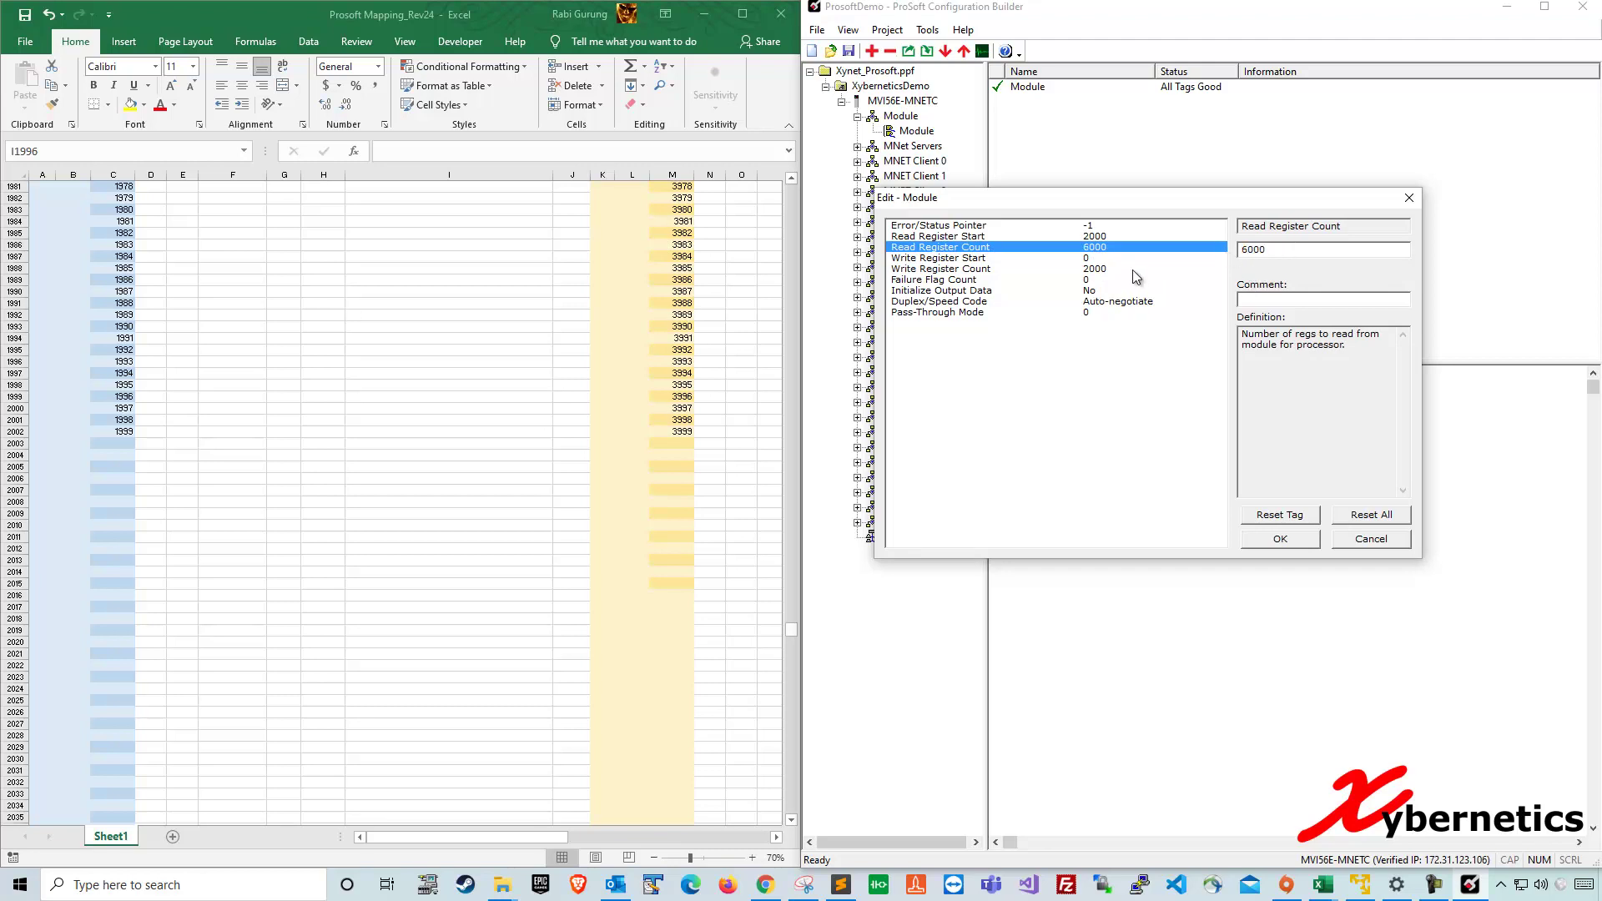
- Try a Write Register Count of 8000 in the Module settings
{"action": "left_click", "coordinate": [1104, 268]}
{"action": "left_click", "coordinate": [1104, 269]}
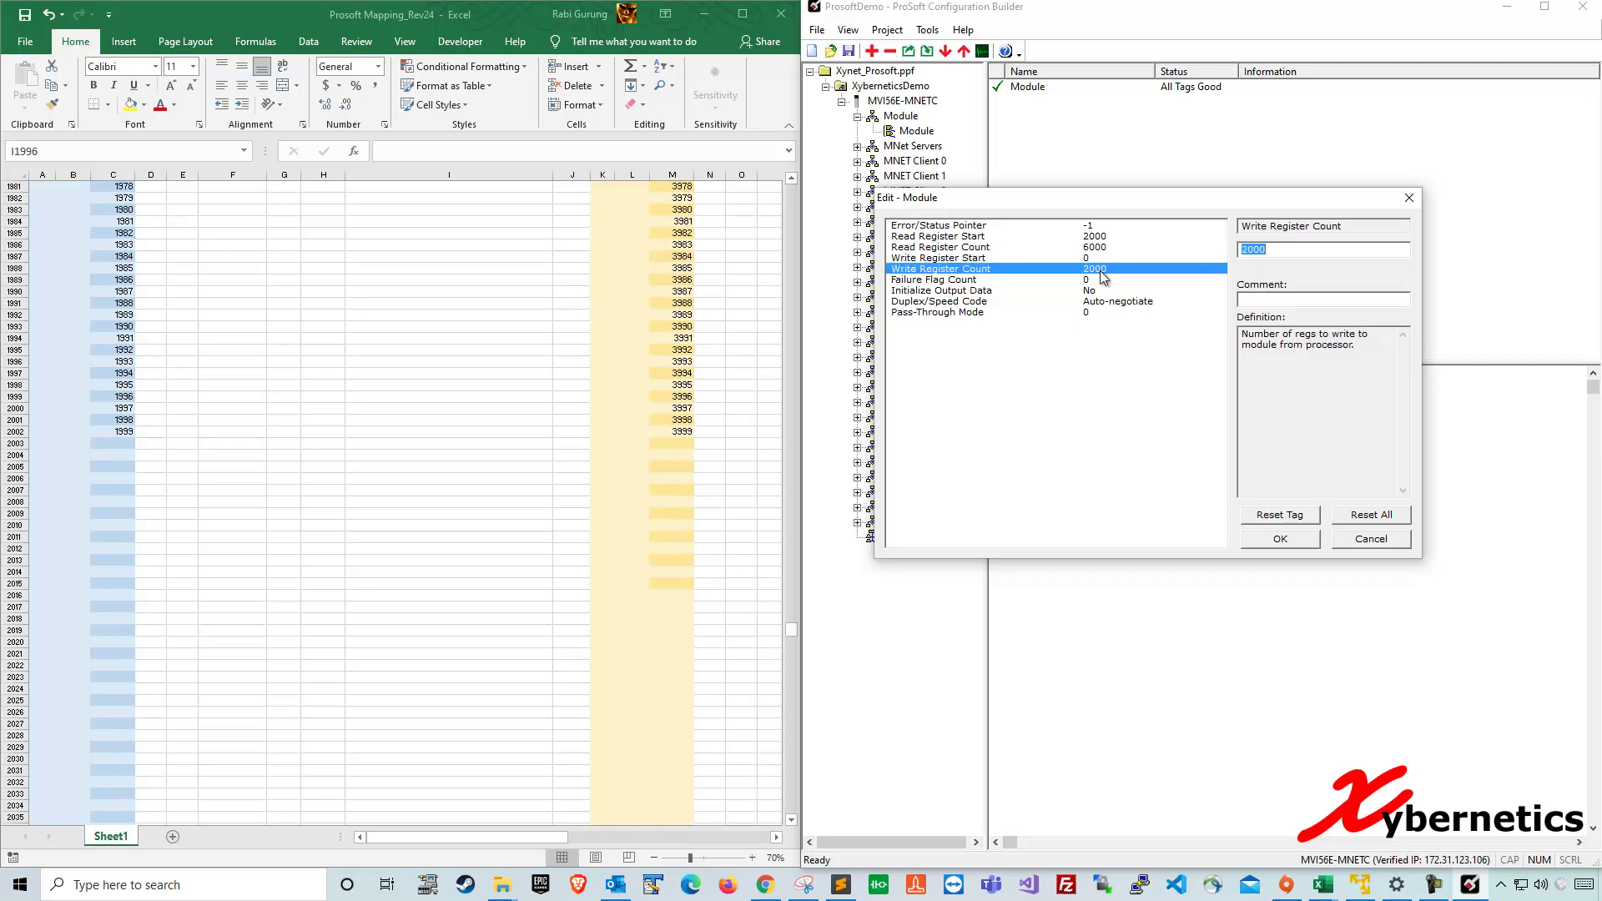
{"action": "left_click", "coordinate": [1250, 253]}
{"action": "double_click", "coordinate": [1246, 250]}
{"action": "left_click", "coordinate": [1246, 251]}
{"action": "type", "text": "8"}
- Set the Write Register Count back to 2000
{"action": "left_click", "coordinate": [1110, 247]}
{"action": "left_click", "coordinate": [1110, 269]}
{"action": "left_click", "coordinate": [1095, 258]}
{"action": "left_click", "coordinate": [1097, 269]}
{"action": "left_click", "coordinate": [1245, 250]}
{"action": "type", "text": "2"}
- Try a Read Register Count of 8000 and return it to 6000
{"action": "left_click", "coordinate": [1103, 240]}
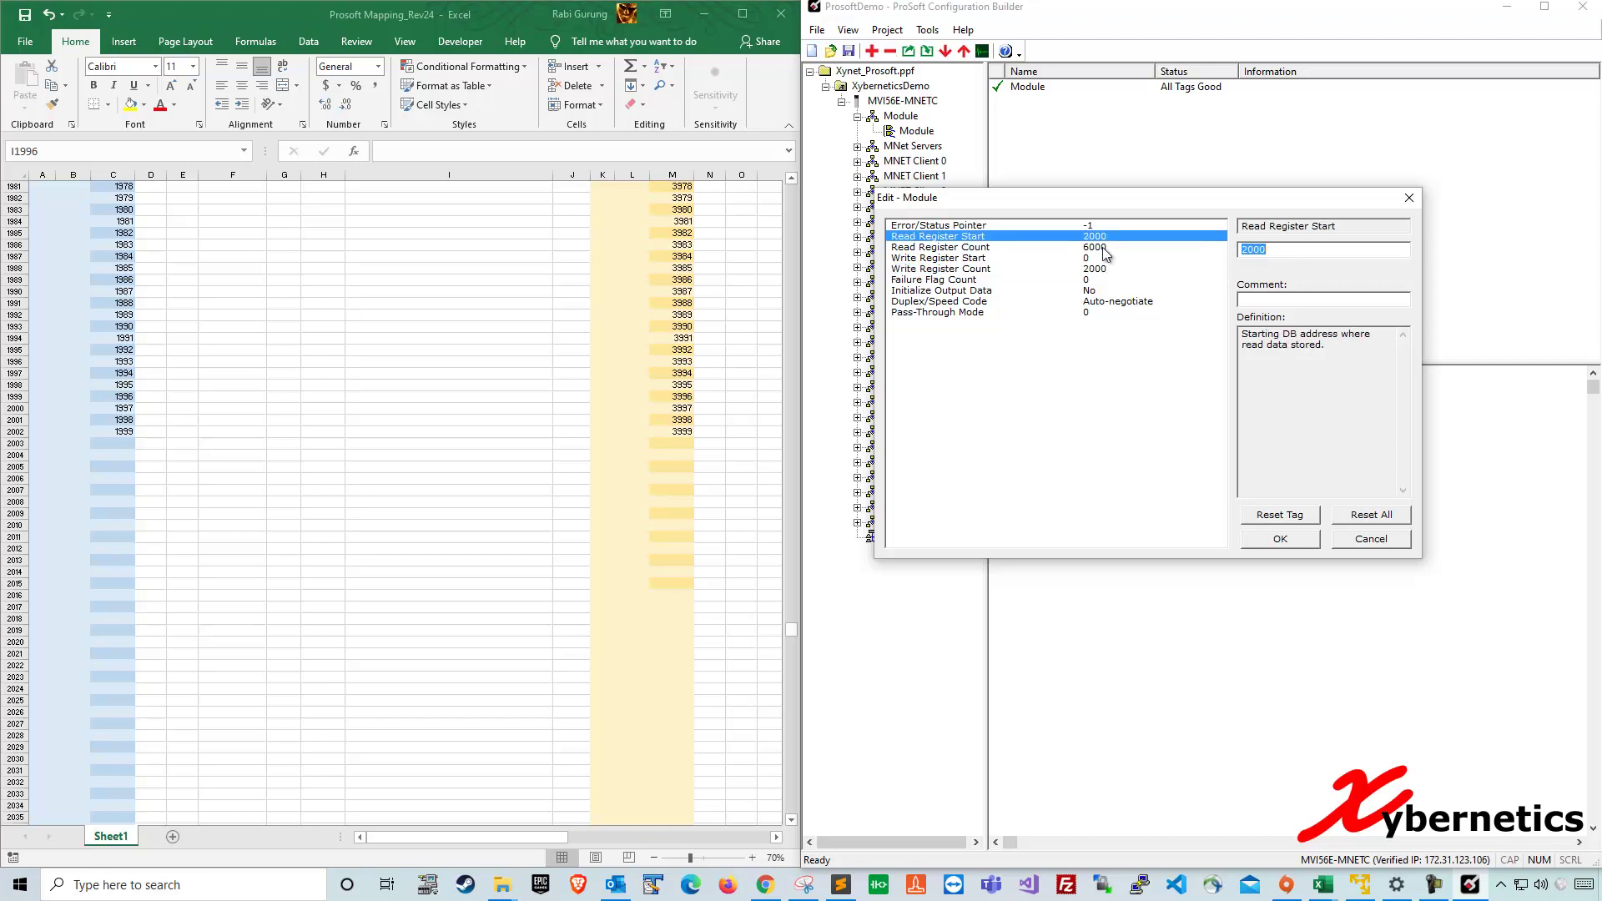
{"action": "left_click", "coordinate": [1102, 249]}
{"action": "left_click", "coordinate": [1252, 249]}
{"action": "type", "text": "8"}
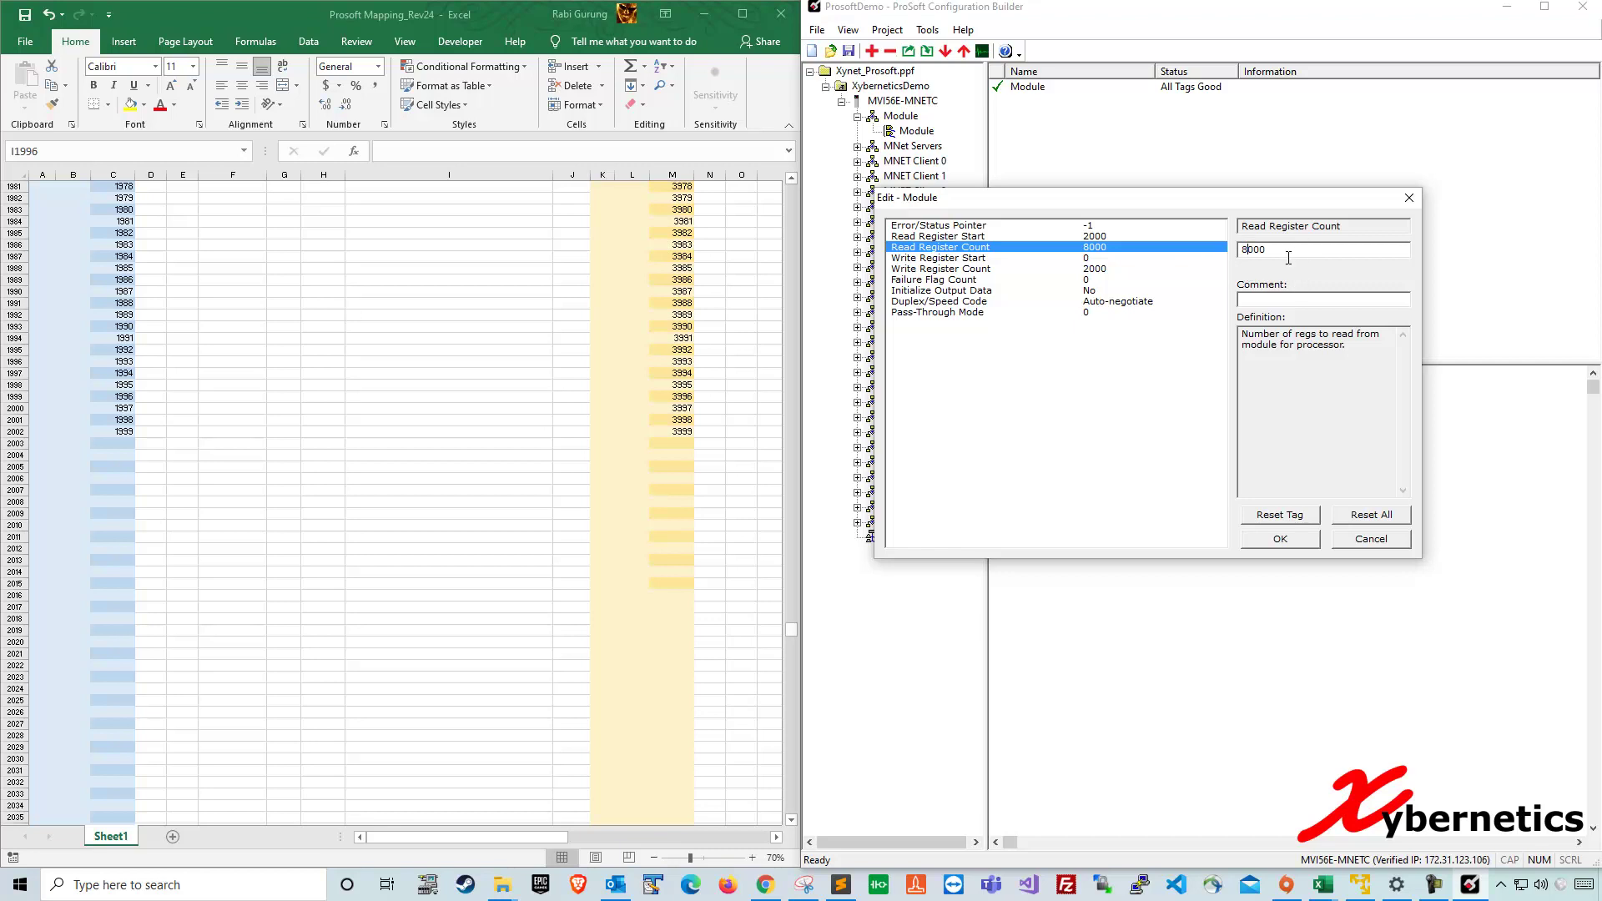
{"action": "left_click_drag", "start_coordinate": [1247, 253], "coordinate": [1239, 254]}
{"action": "type", "text": "6"}
- Compare the register starts and counts with the last write and read addresses in row 2002, and discard the Module edits
{"action": "left_click", "coordinate": [1100, 258]}
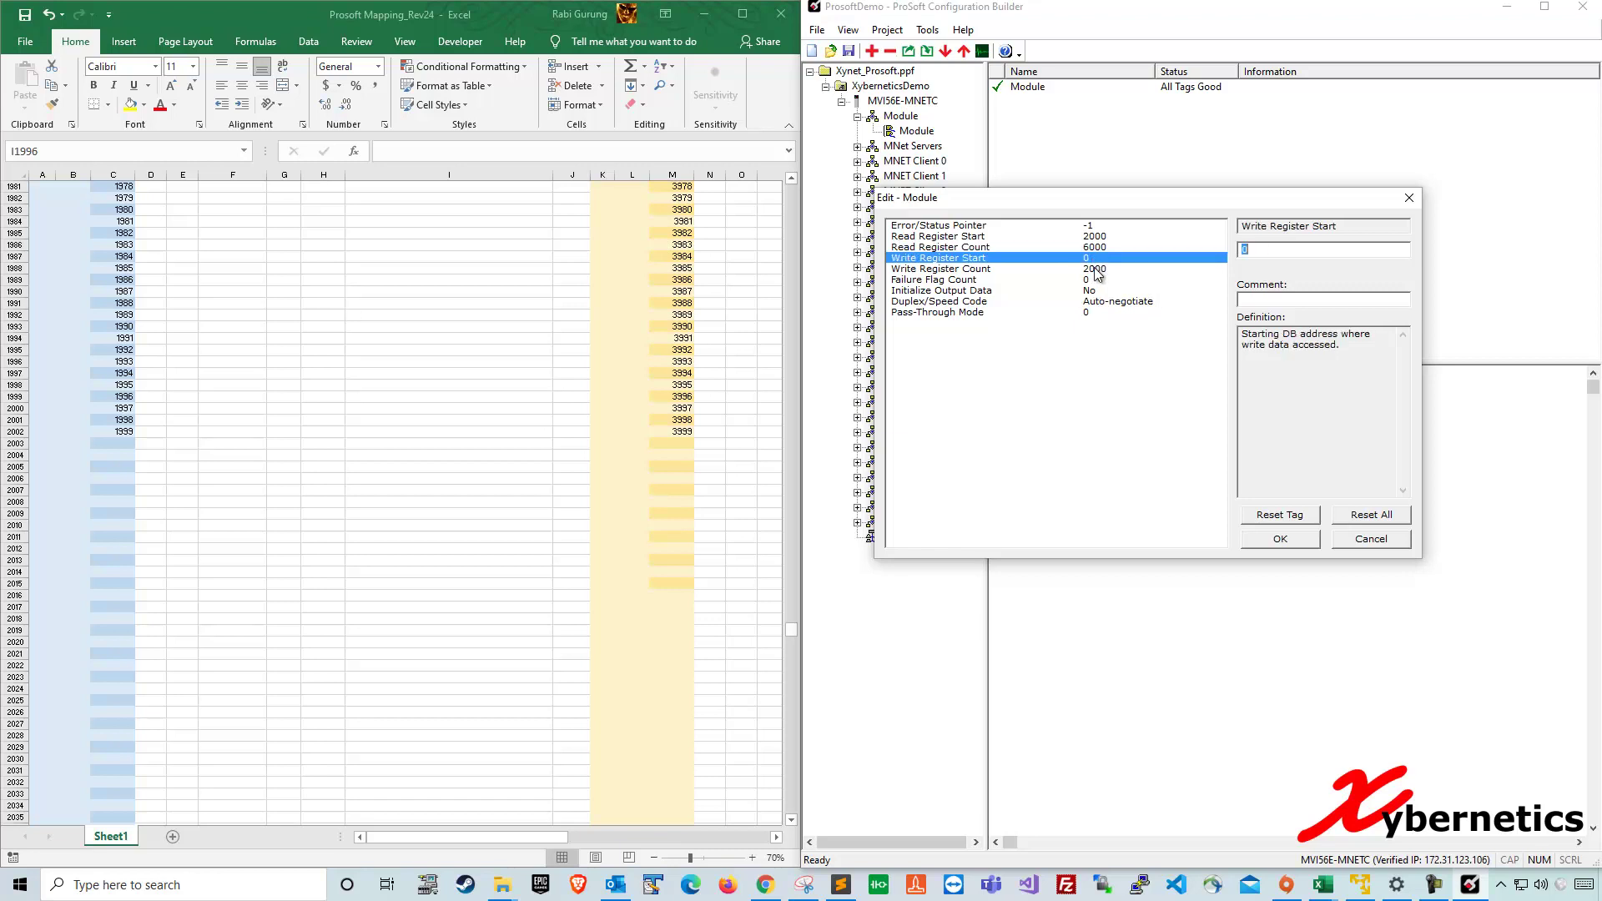
{"action": "left_click", "coordinate": [1100, 269]}
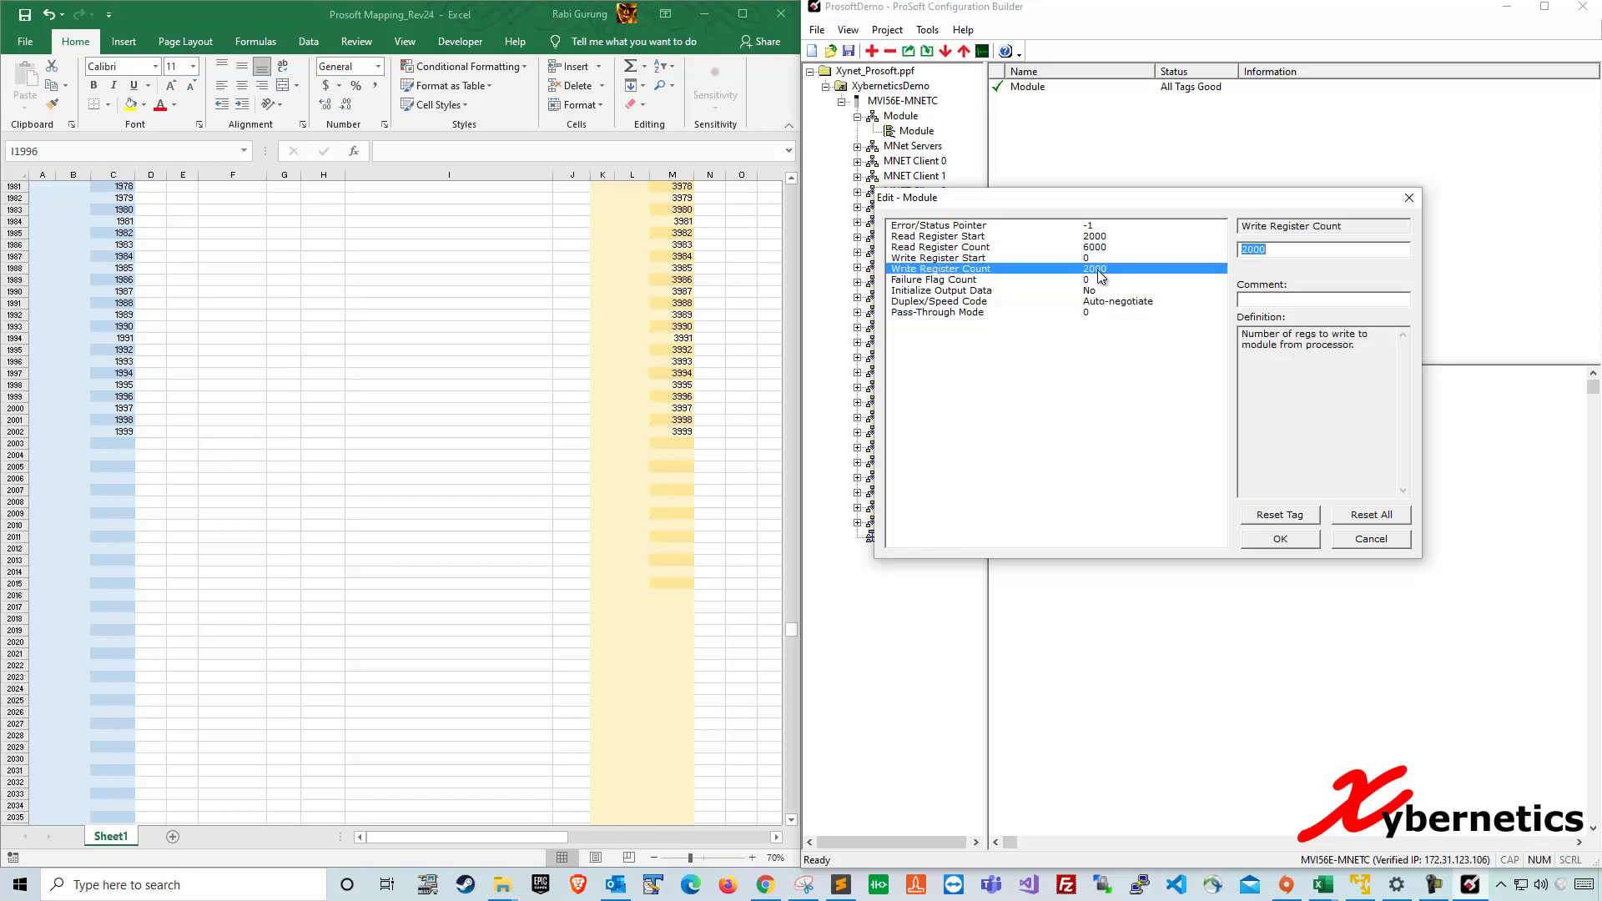
{"action": "left_click", "coordinate": [122, 431]}
{"action": "left_click", "coordinate": [690, 432]}
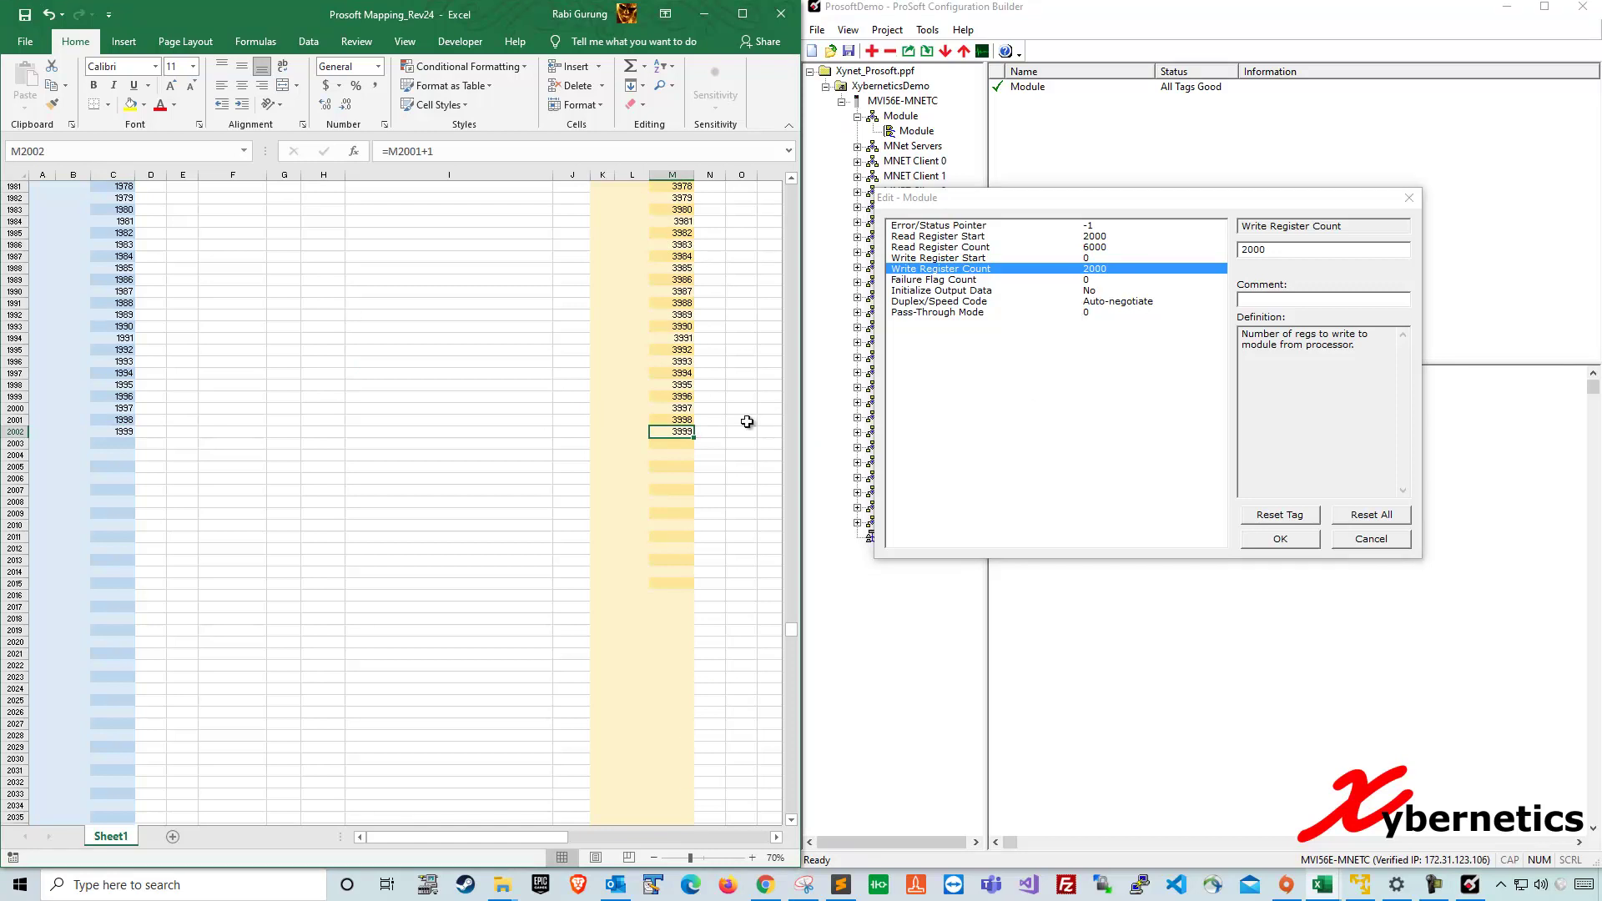
{"action": "left_click", "coordinate": [1108, 241]}
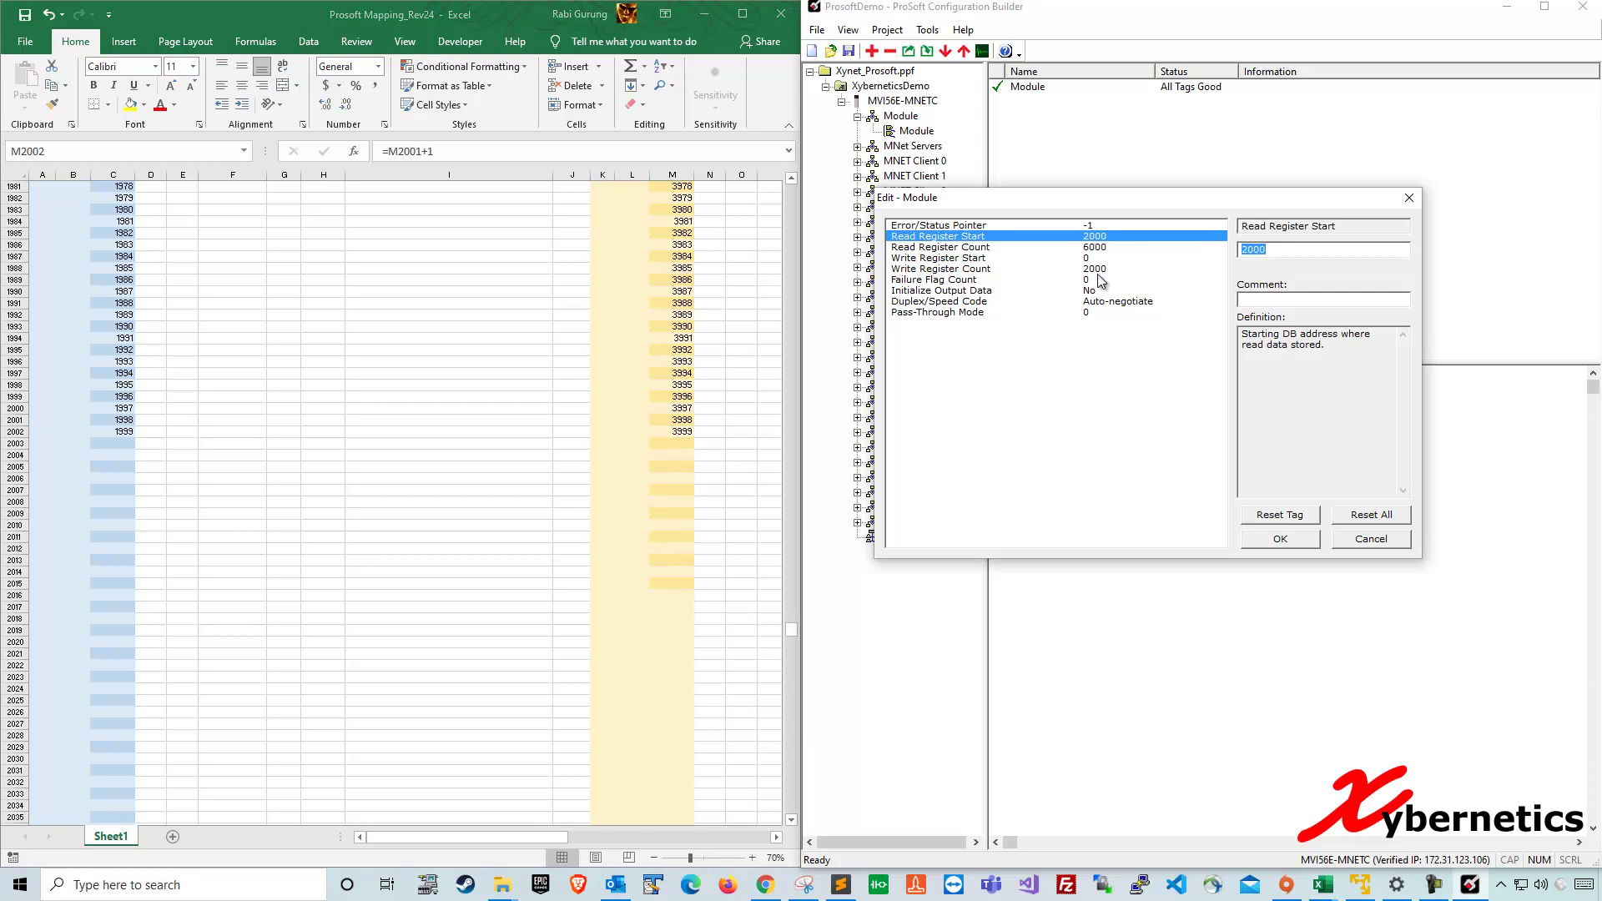
{"action": "left_click", "coordinate": [1101, 280]}
{"action": "left_click", "coordinate": [1102, 270]}
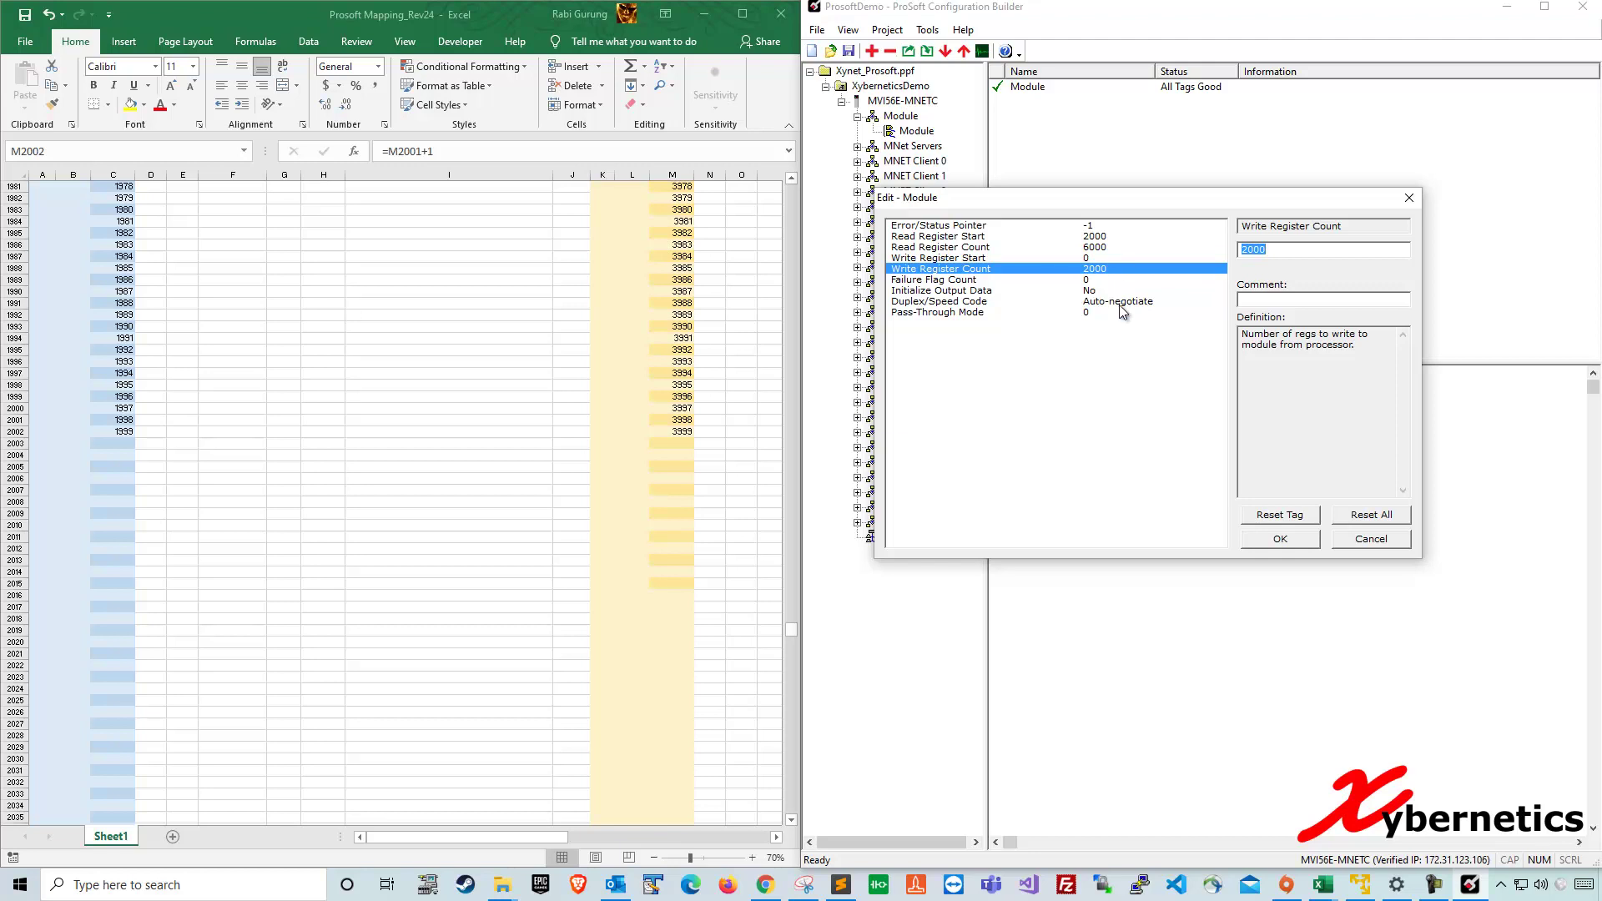
{"action": "key", "text": "Escape"}
{"action": "left_click", "coordinate": [1141, 416]}
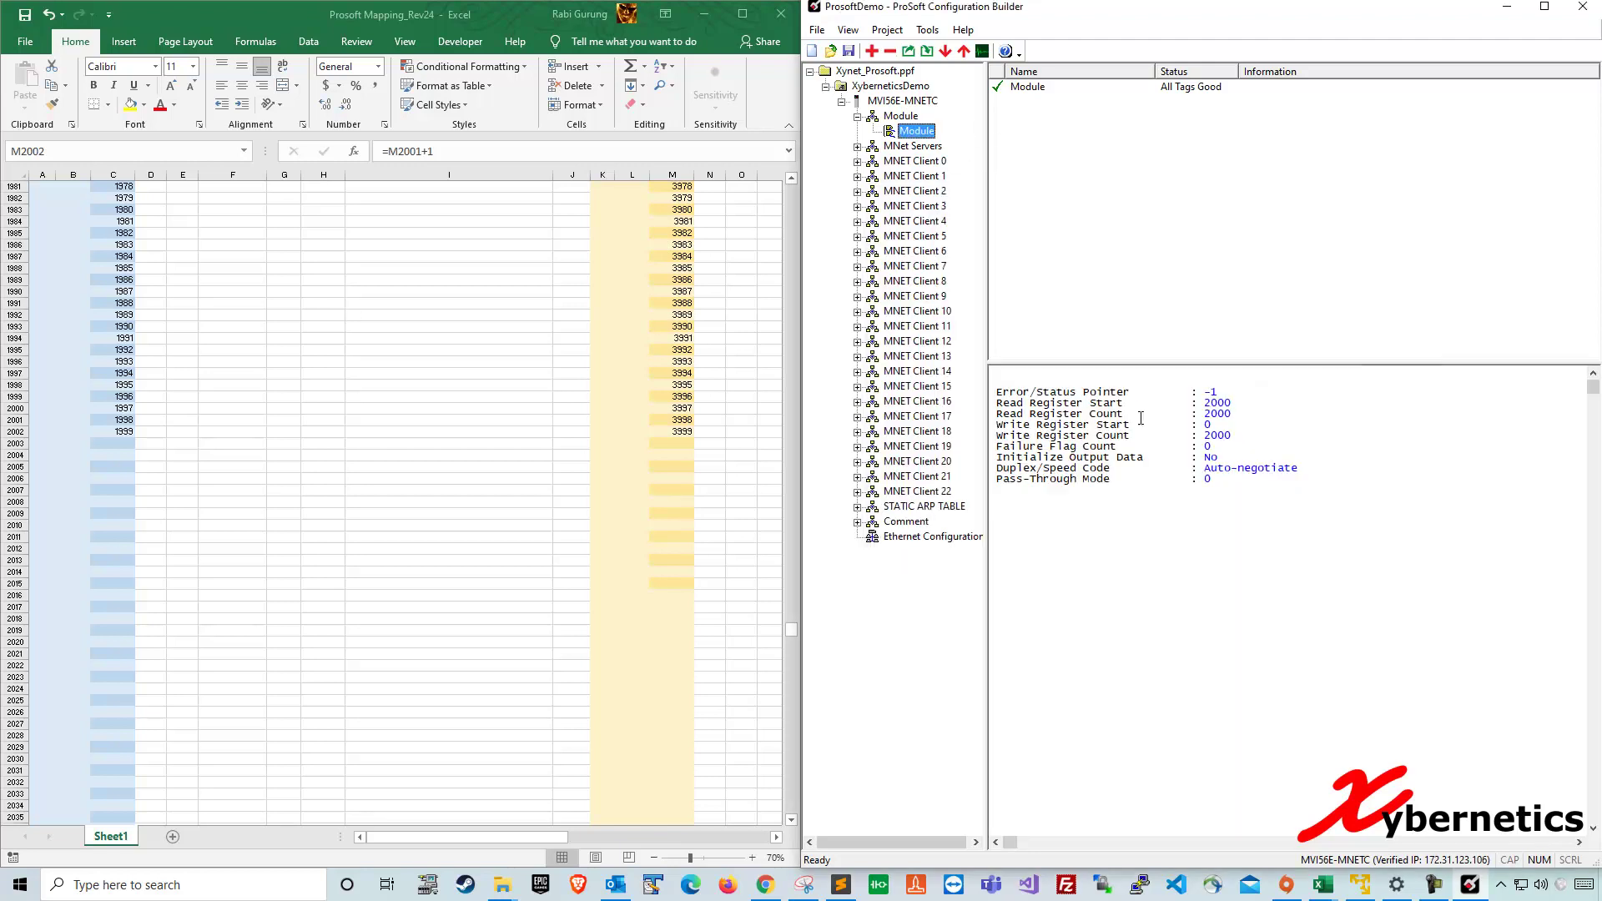
- Review the MVI56E-MNETC configuration overview and the Module register settings, leaving them without changes
{"action": "left_click", "coordinate": [895, 102]}
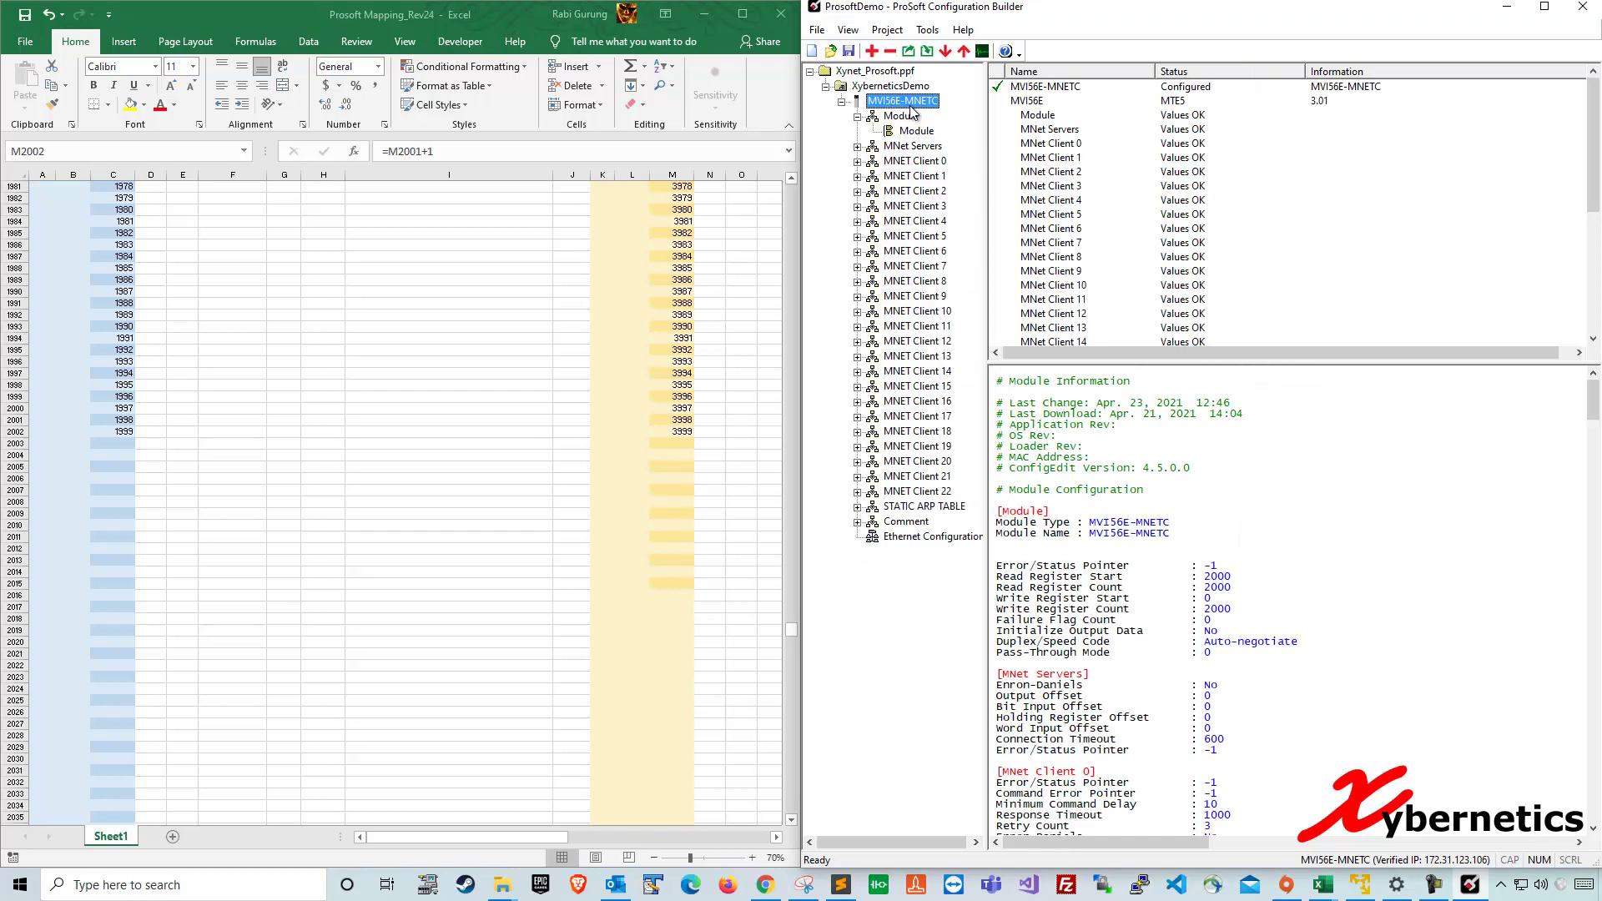
{"action": "left_click", "coordinate": [925, 133]}
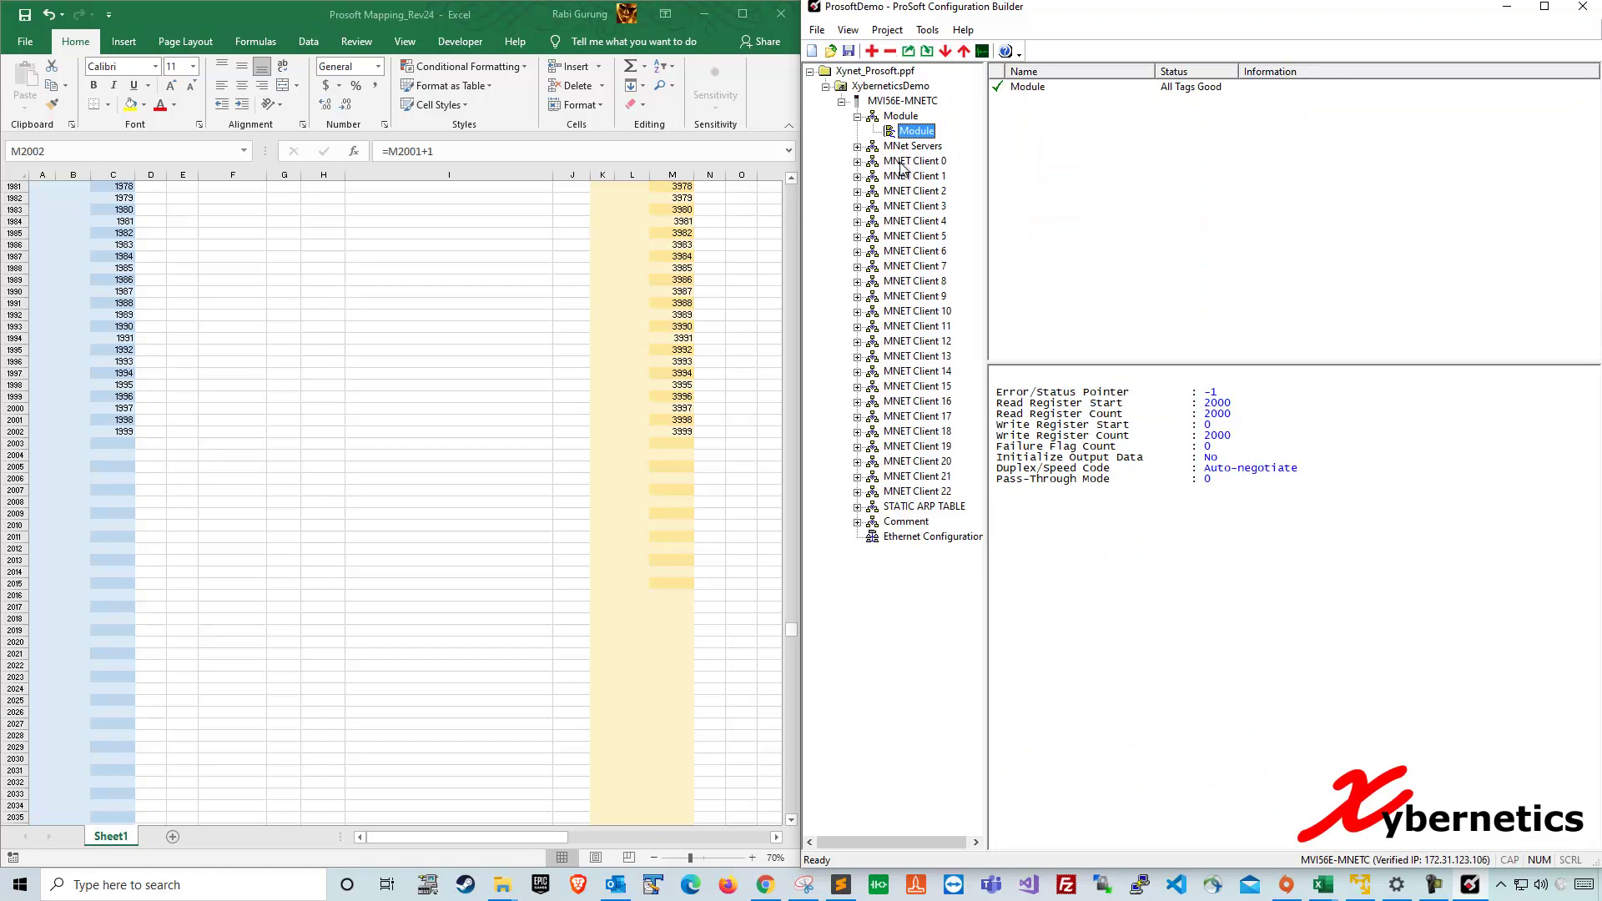
{"action": "double_click", "coordinate": [916, 131]}
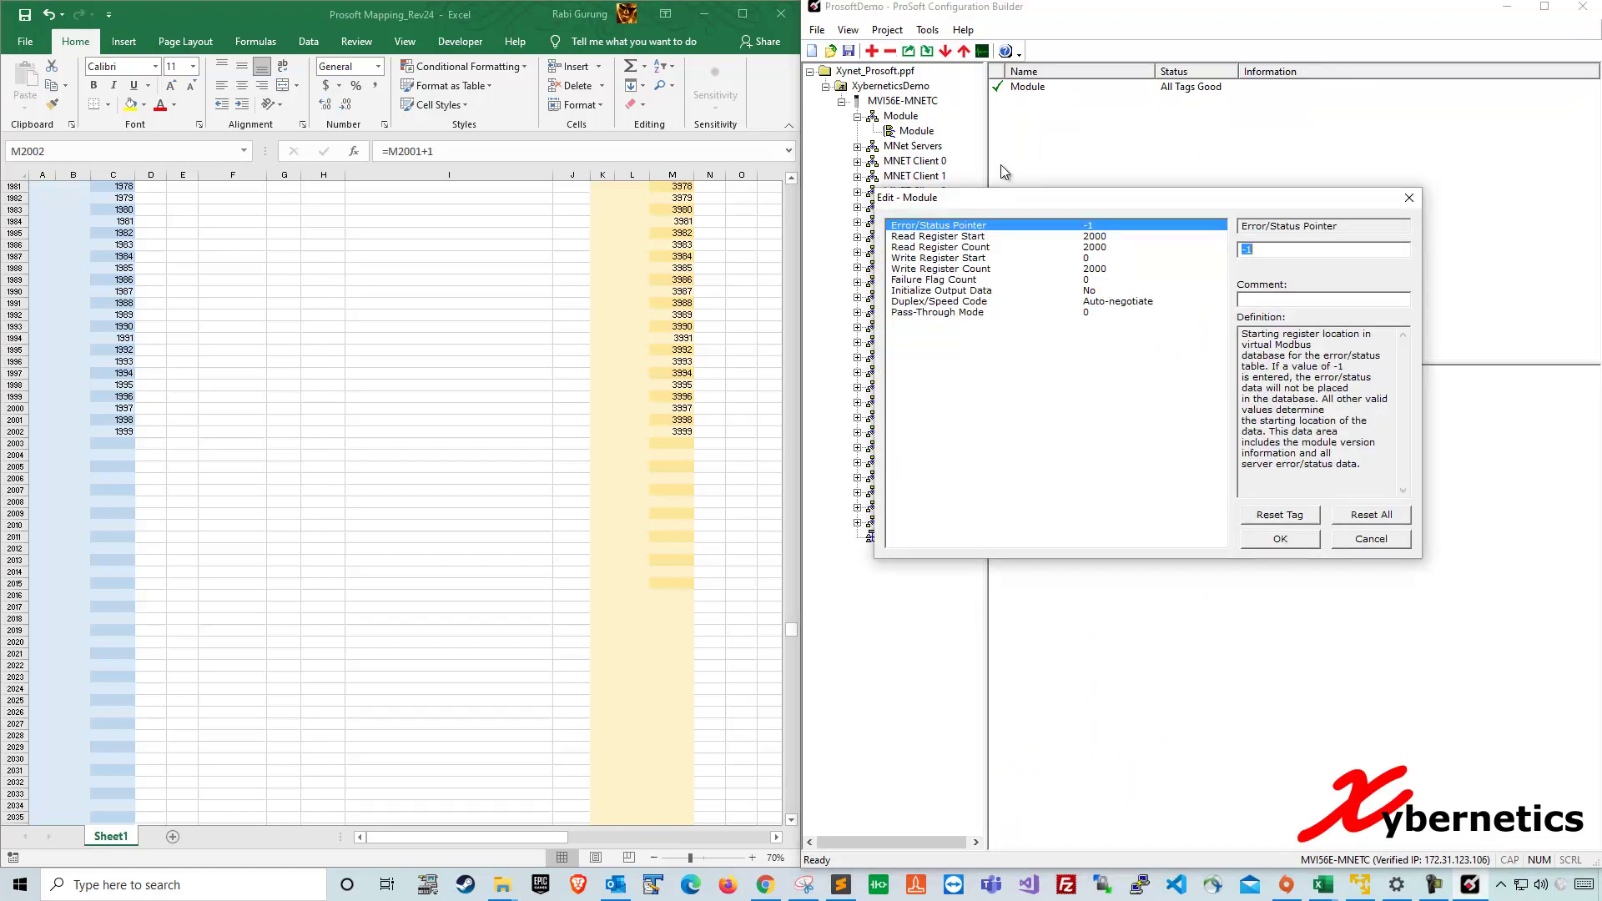
{"action": "left_click", "coordinate": [1369, 540]}
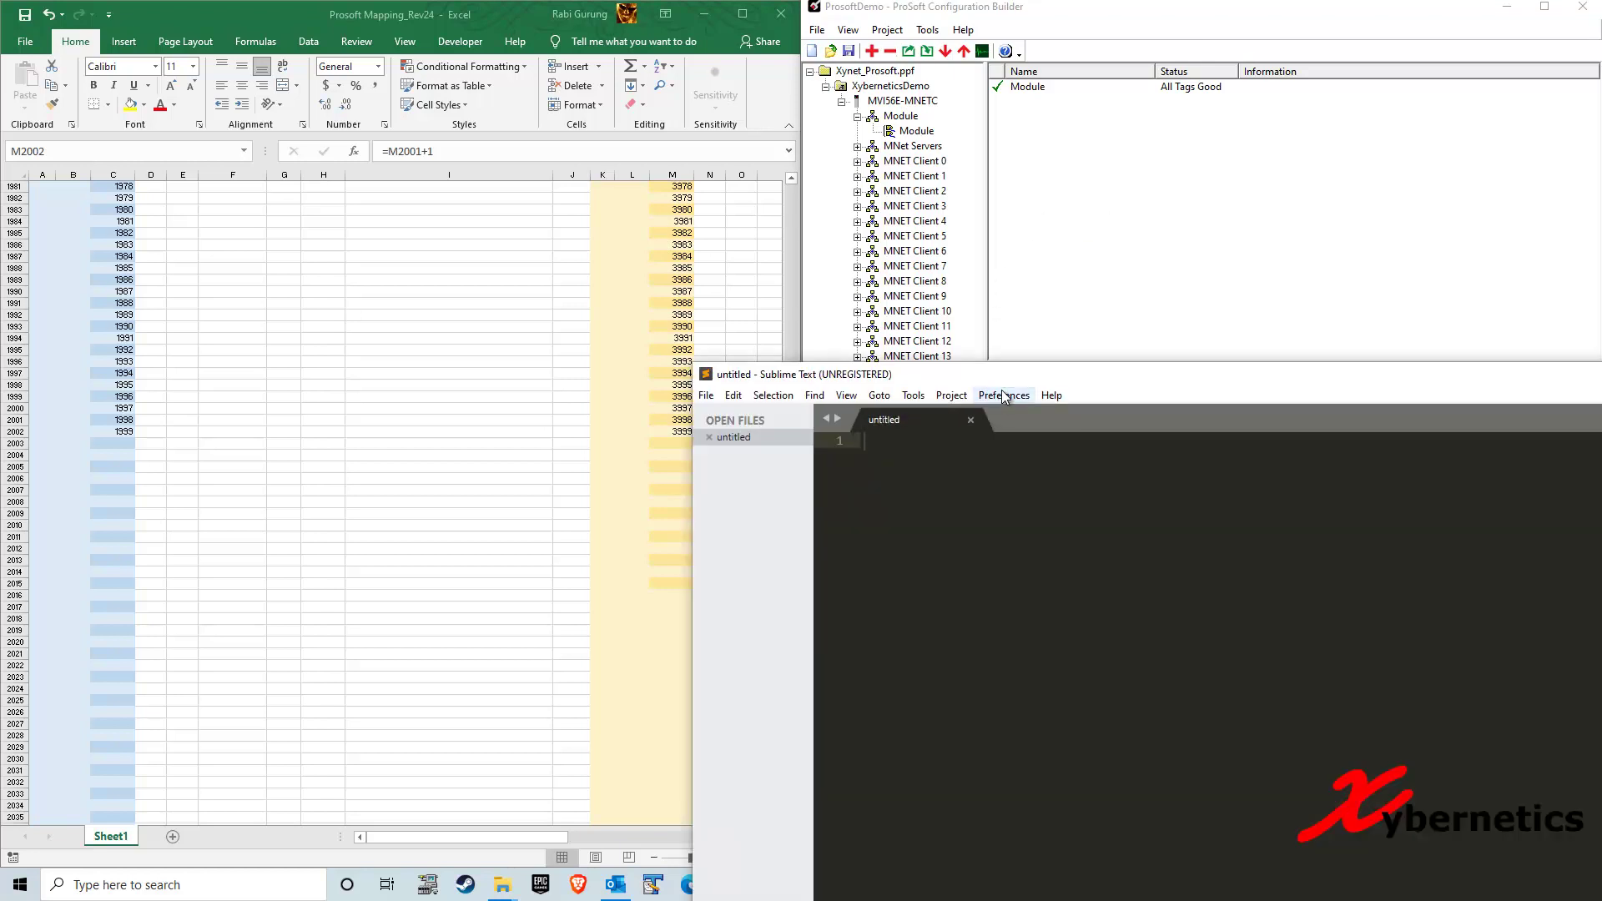
- Switch to an empty Sublime Text document and place its window over the middle of the desktop
{"action": "left_click_drag", "start_coordinate": [952, 365], "coordinate": [703, 408]}
{"action": "left_click_drag", "start_coordinate": [1144, 421], "coordinate": [783, 246]}
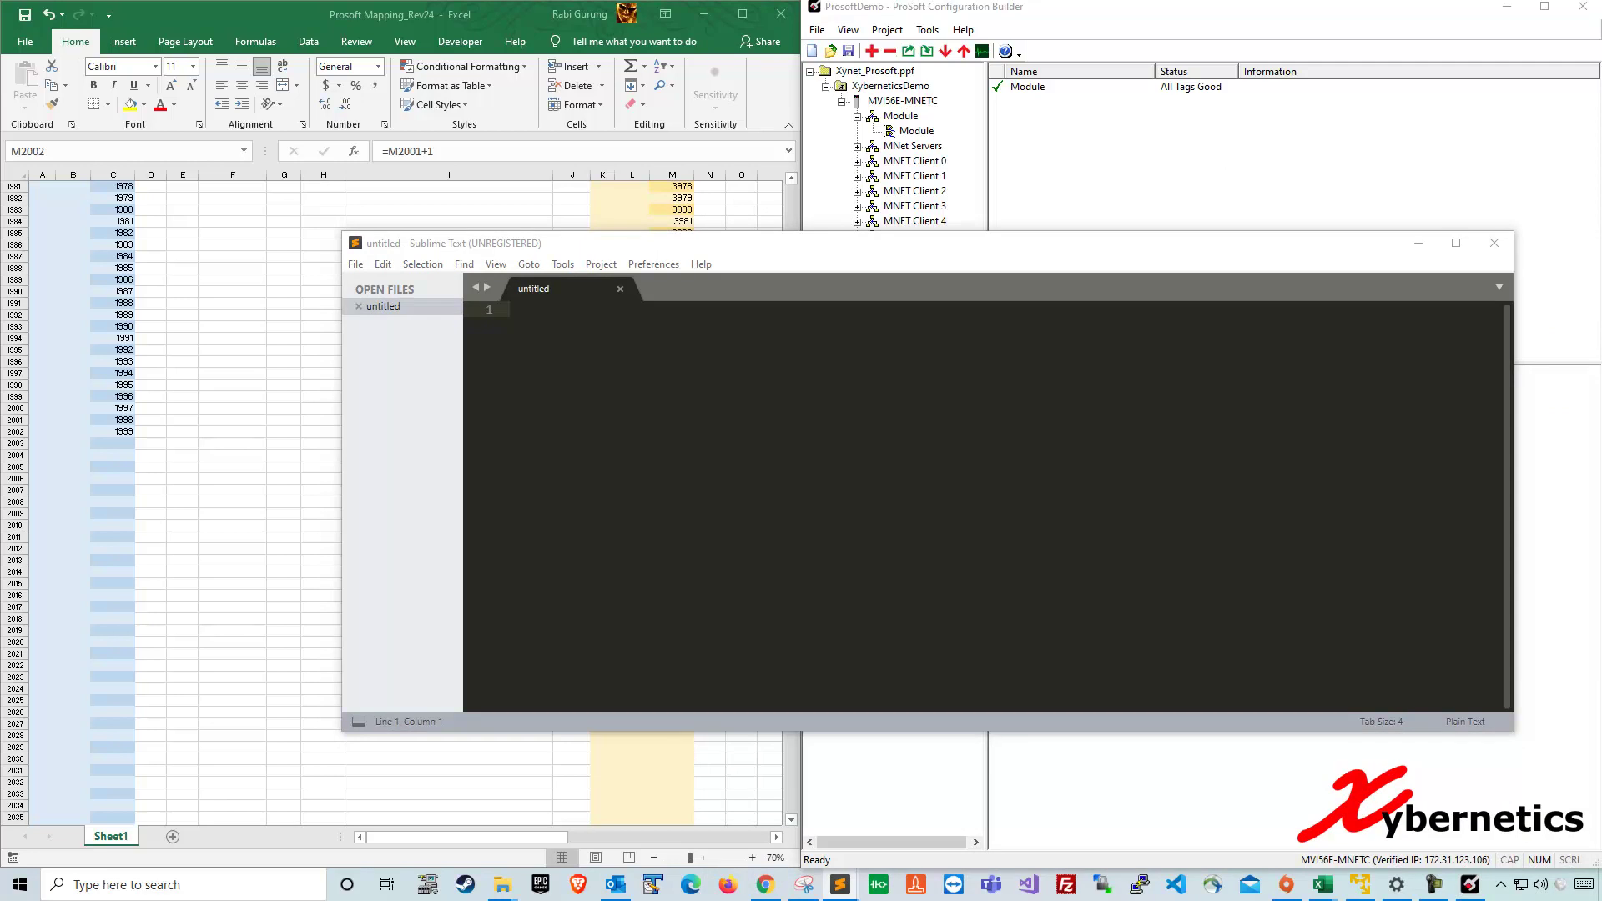
- Add the line COP(MNETC.DATA.ReadData[20],_110FIT1234_Raw,1); to the empty document, followed by a blank line
{"action": "left_click", "coordinate": [704, 347]}
{"action": "type", "text": "COP(MNETC.DATA.ReadData[20],_110FIT1234_Raw,1);"}
{"action": "key", "text": "Return"}
{"action": "key", "text": "Return"}
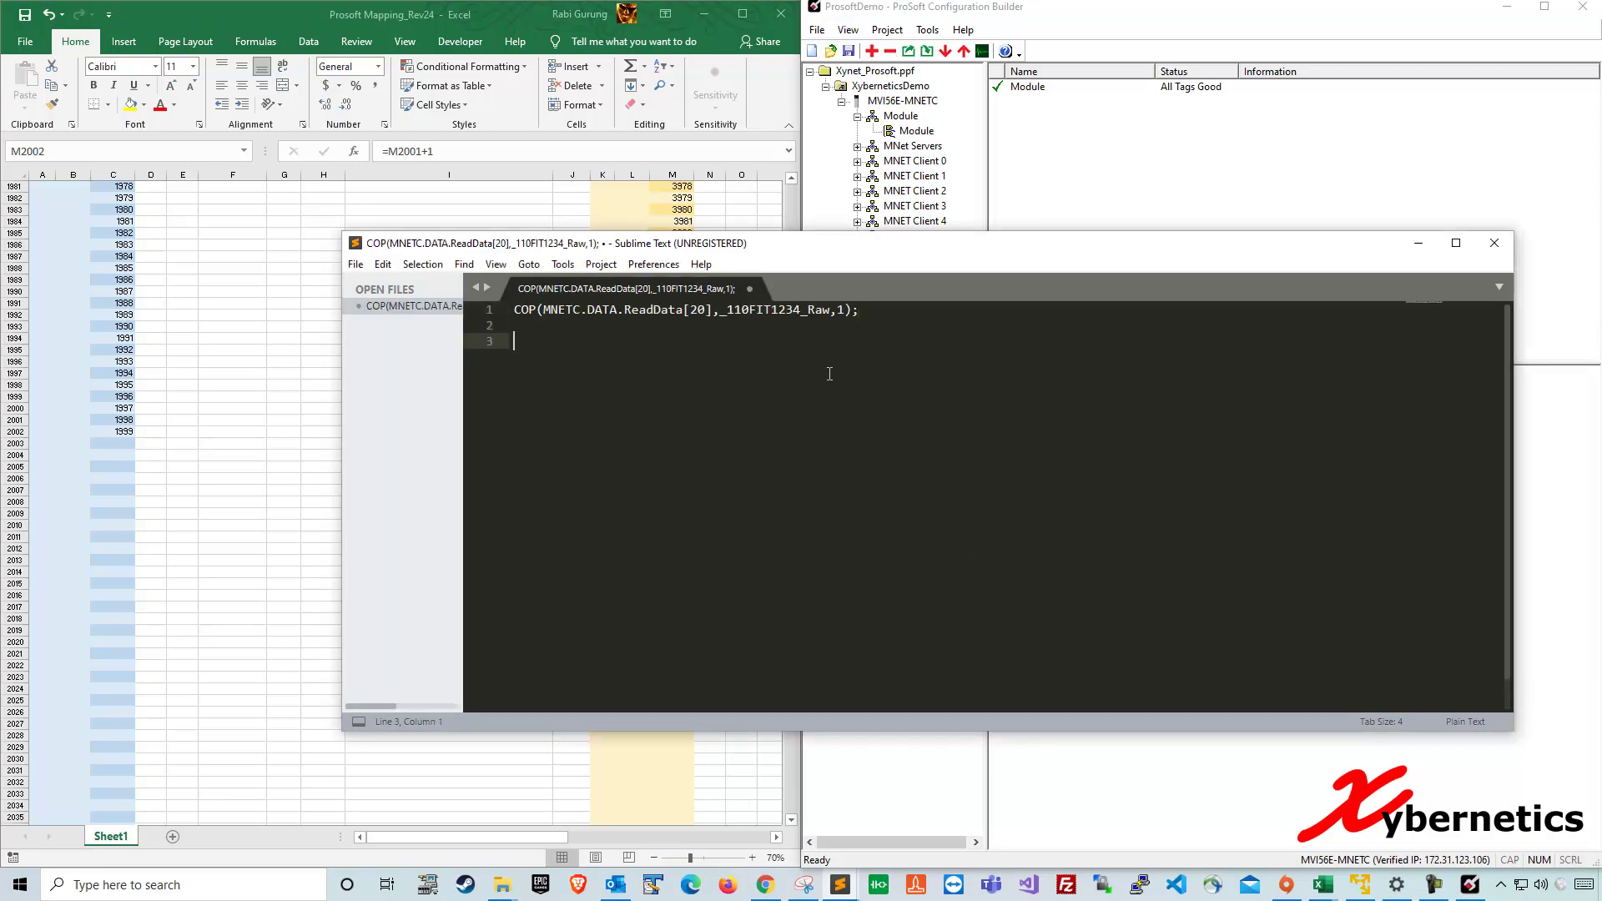
- Insert three blank lines above the COP instruction and enlarge the editor's text
{"action": "left_click", "coordinate": [517, 314]}
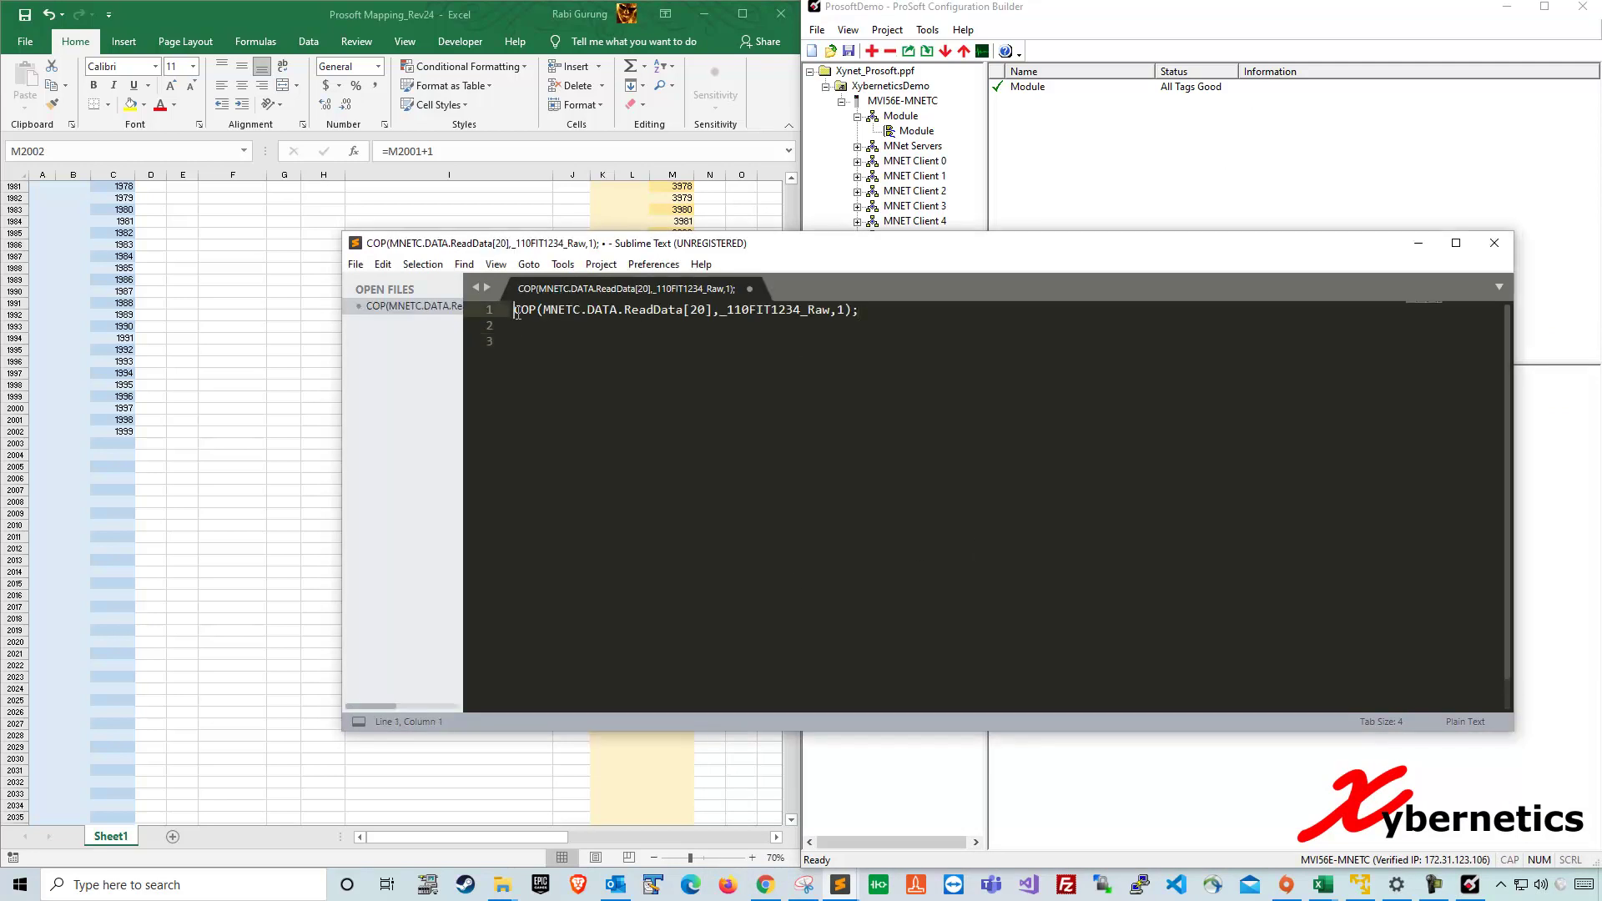
{"action": "key", "text": "Return"}
{"action": "key", "text": "Return"}
{"action": "key", "text": "Return"}
{"action": "key", "text": "ctrl+equal"}
{"action": "key", "text": "ctrl+equal"}
{"action": "key", "text": "ctrl+equal"}
{"action": "key", "text": "ctrl+equal"}
{"action": "key", "text": "ctrl+equal"}
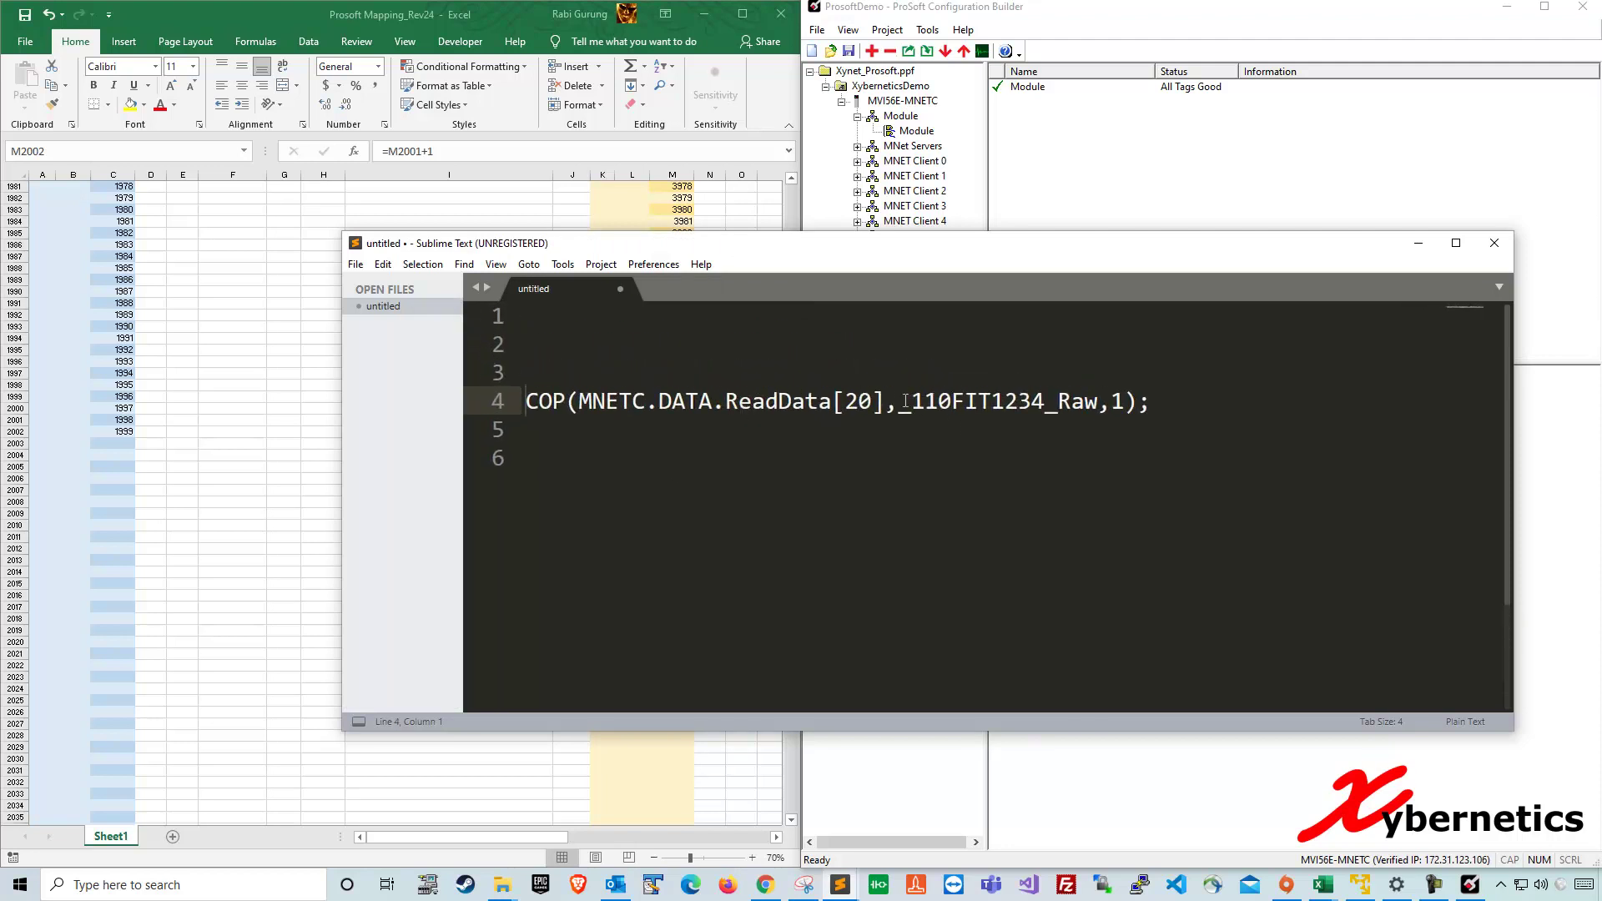
- Examine the COP instruction's destination tag _110FIT1234_Raw, its source MNETC.DATA.ReadData and the array index
{"action": "left_click_drag", "start_coordinate": [906, 402], "coordinate": [1103, 398]}
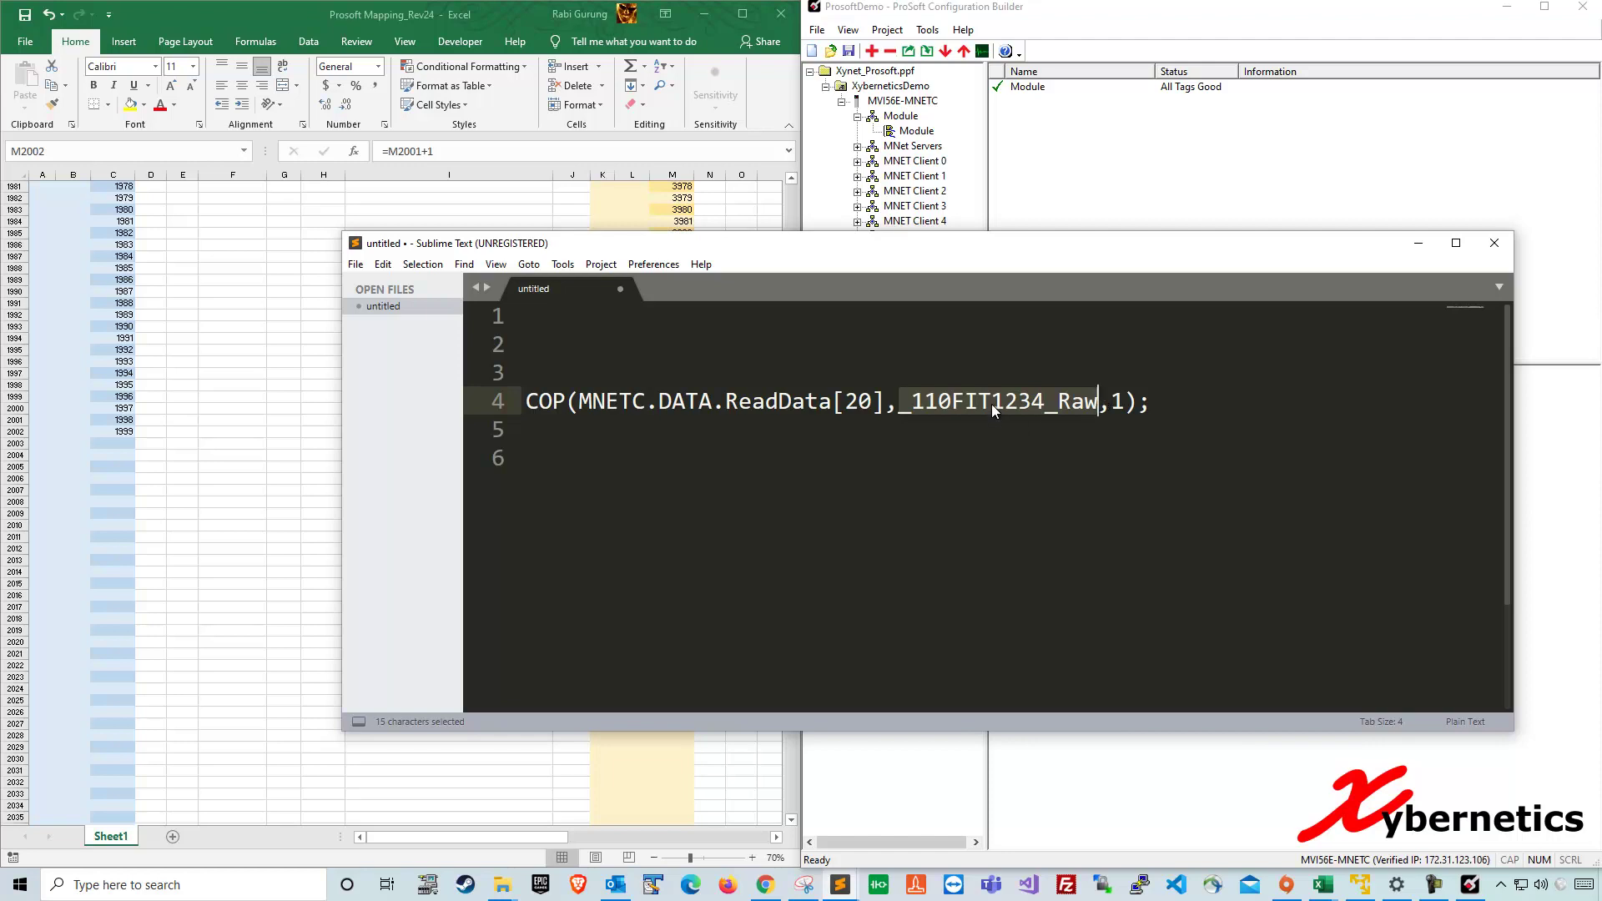
{"action": "key", "text": "Down"}
{"action": "key", "text": "Down"}
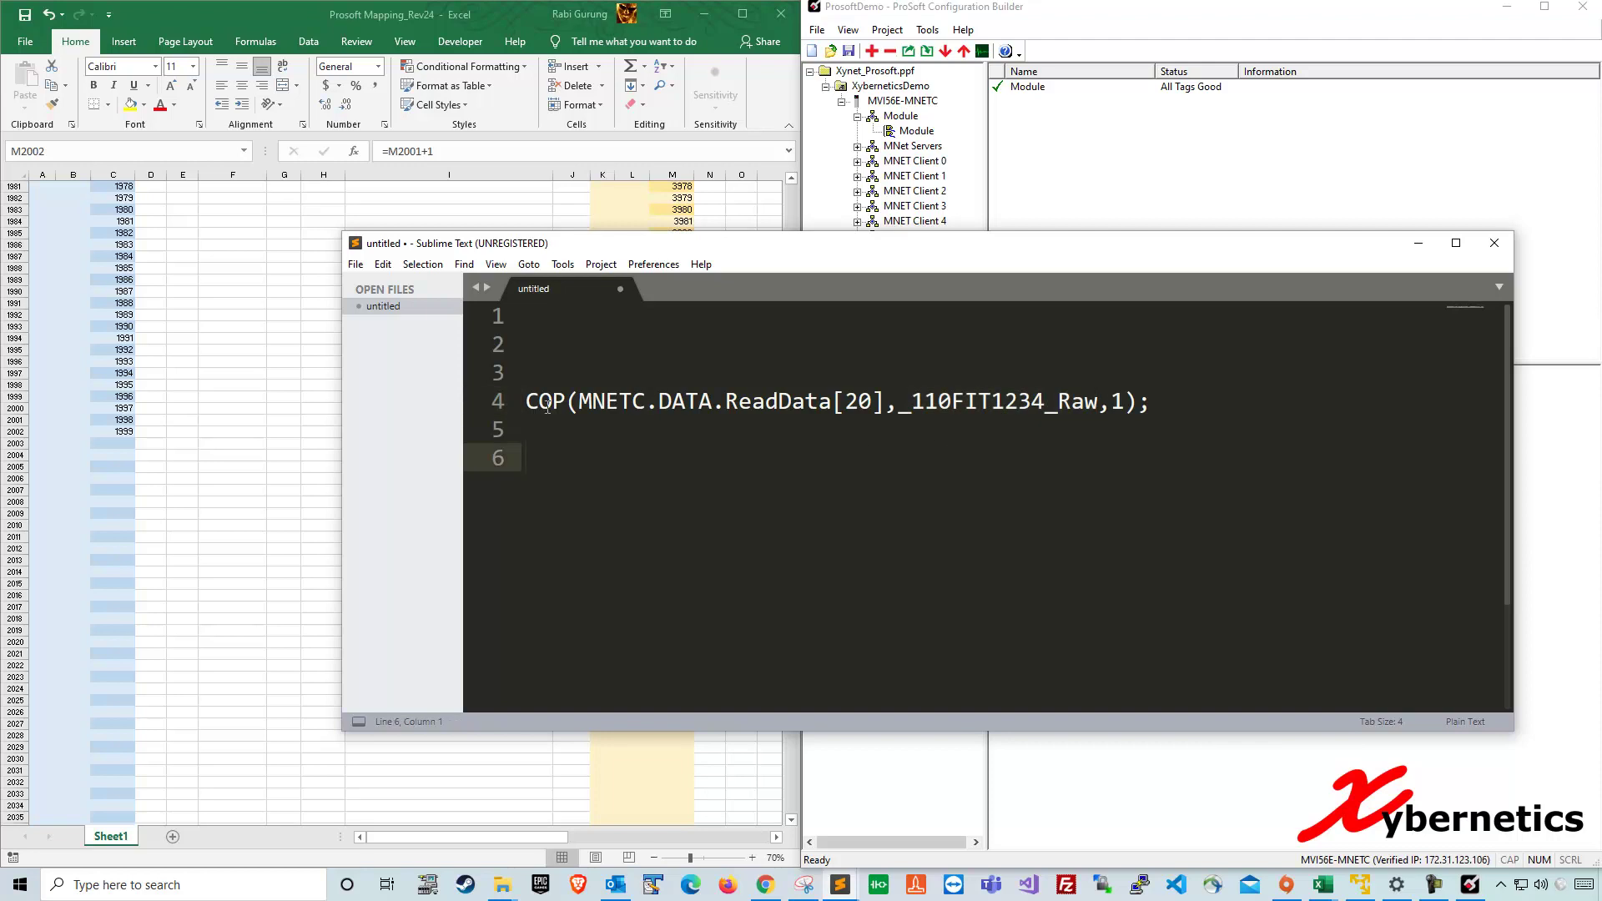
{"action": "left_click_drag", "start_coordinate": [590, 402], "coordinate": [841, 402]}
{"action": "double_click", "coordinate": [859, 401]}
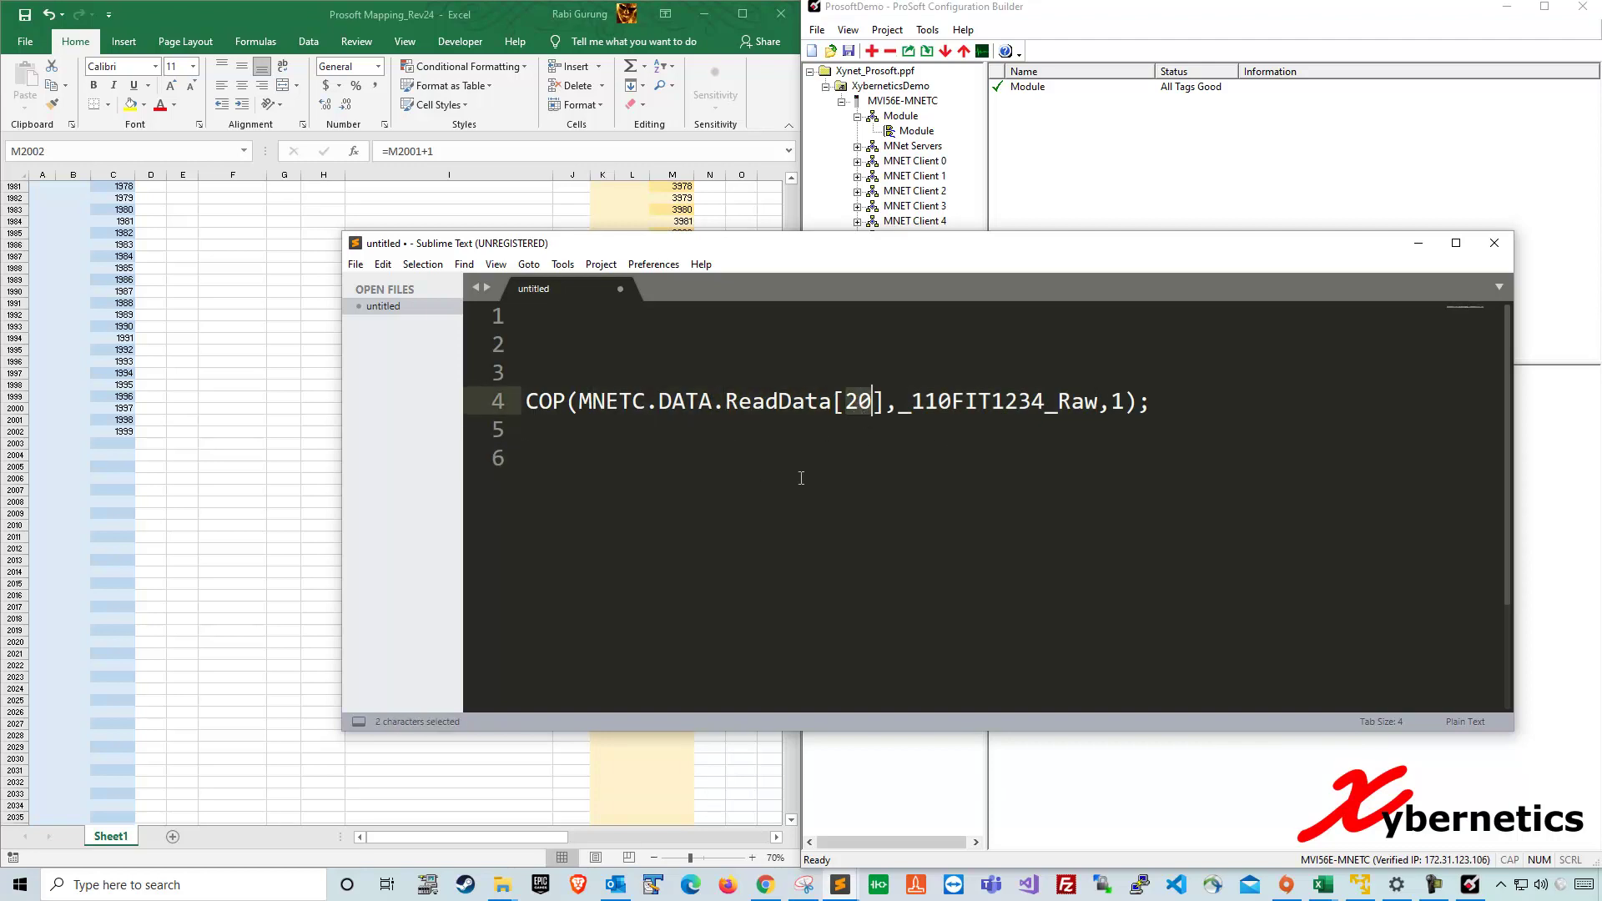
- Check the first read internal address in M3 of the Excel mapping sheet, and move the Sublime Text window off the sheet's first rows
{"action": "left_click", "coordinate": [289, 399]}
{"action": "scroll", "coordinate": [735, 417], "scroll_direction": "up", "scroll_amount": 13}
{"action": "left_click", "coordinate": [733, 419]}
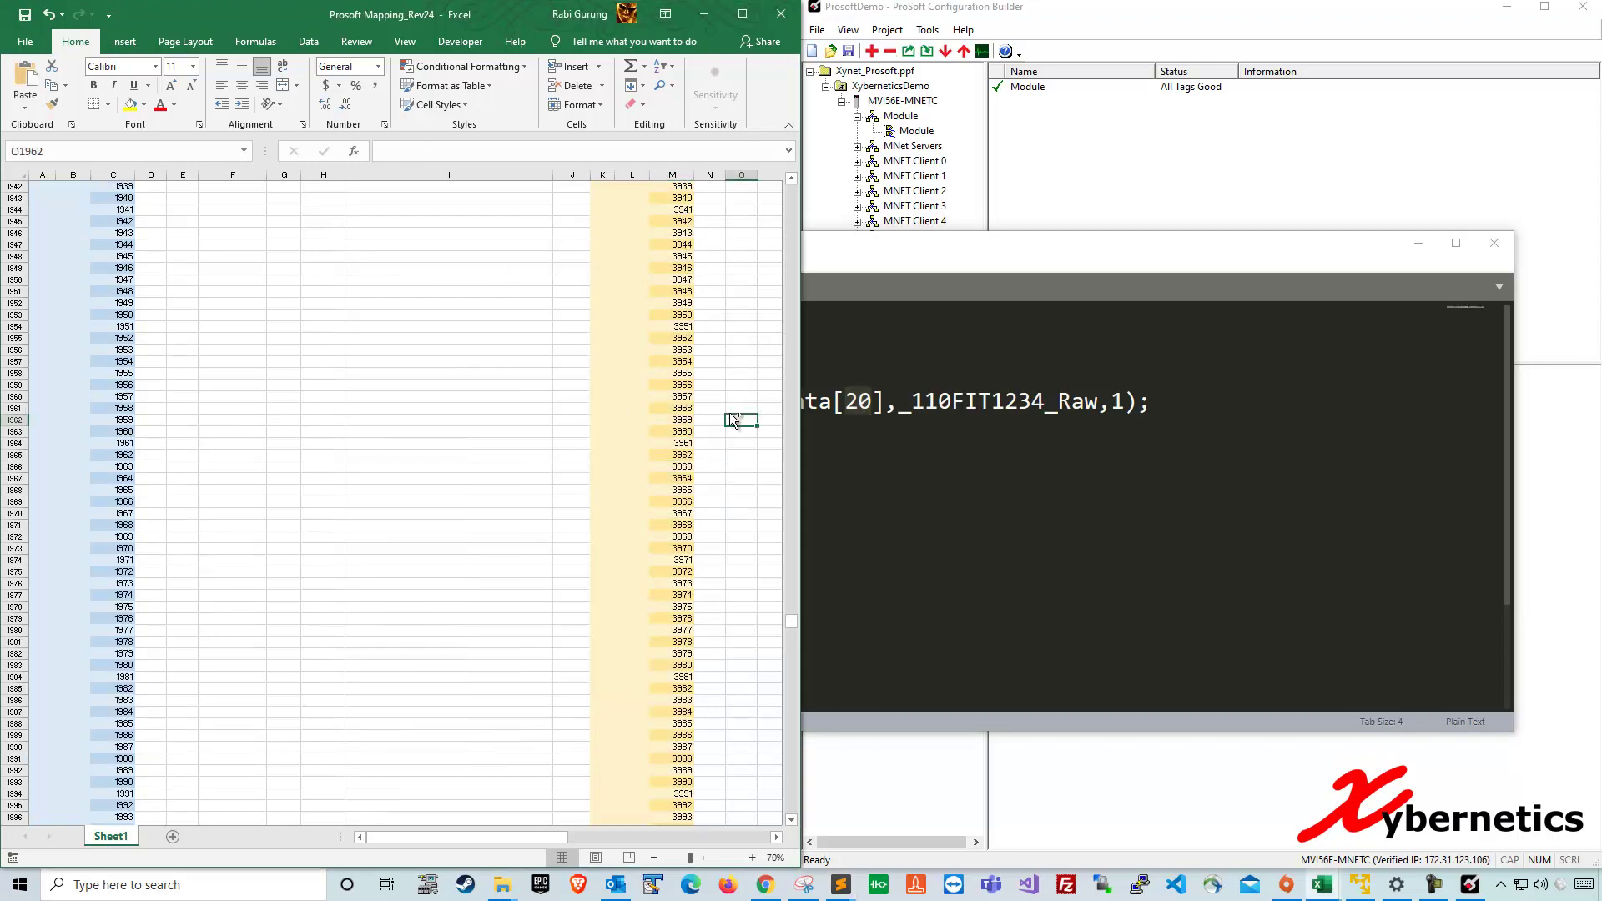
{"action": "key", "text": "ctrl+Home"}
{"action": "left_click", "coordinate": [728, 346]}
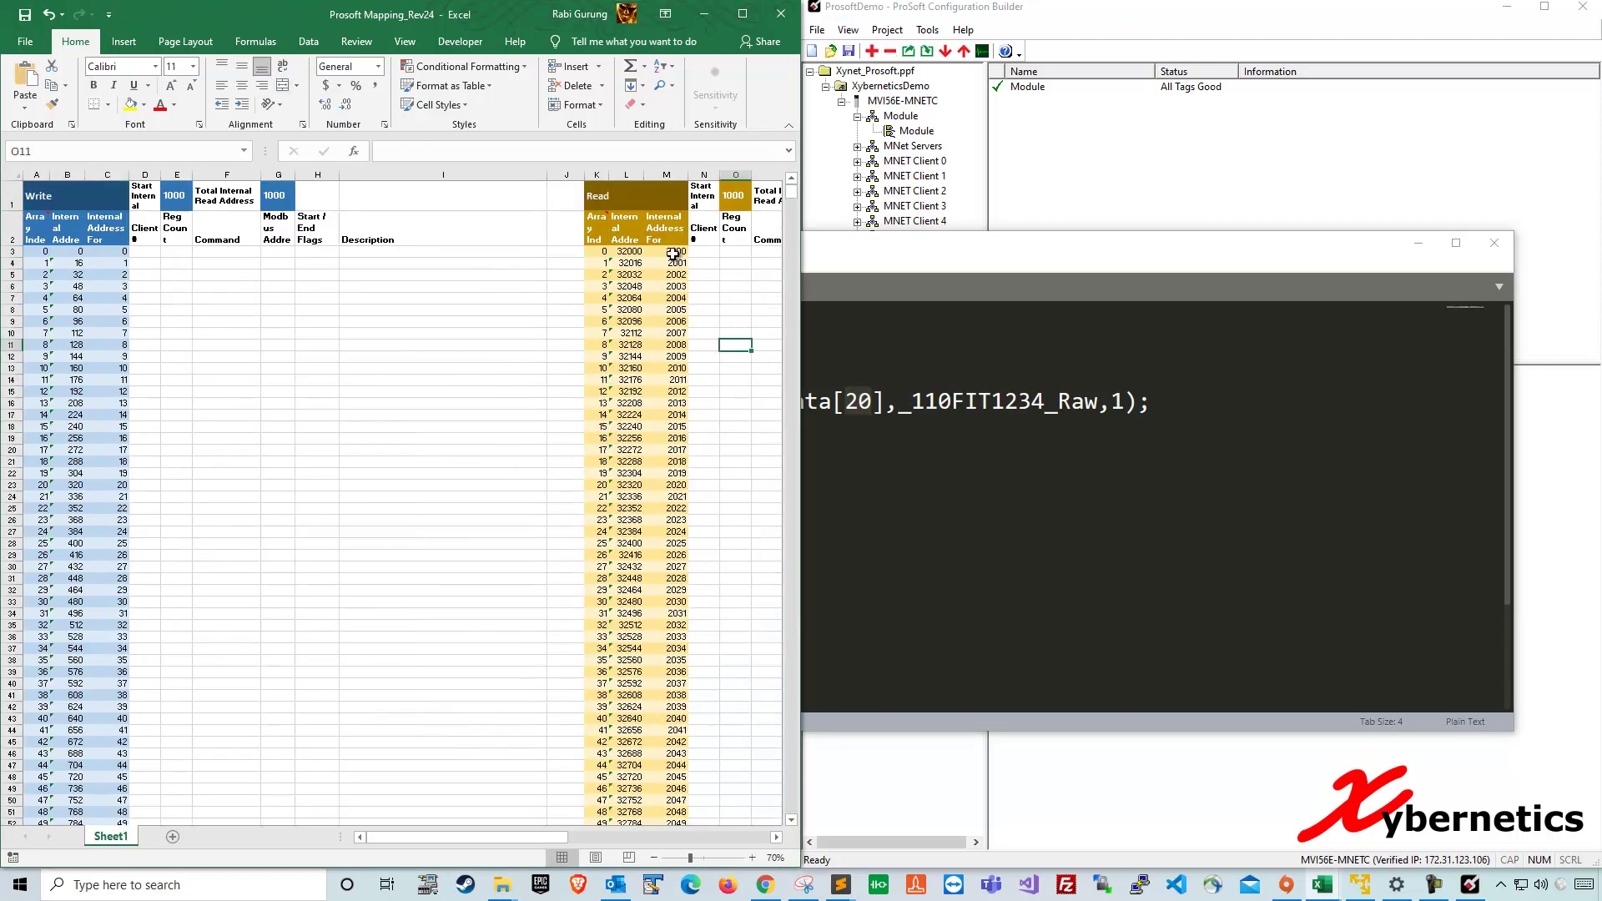
{"action": "left_click", "coordinate": [673, 253]}
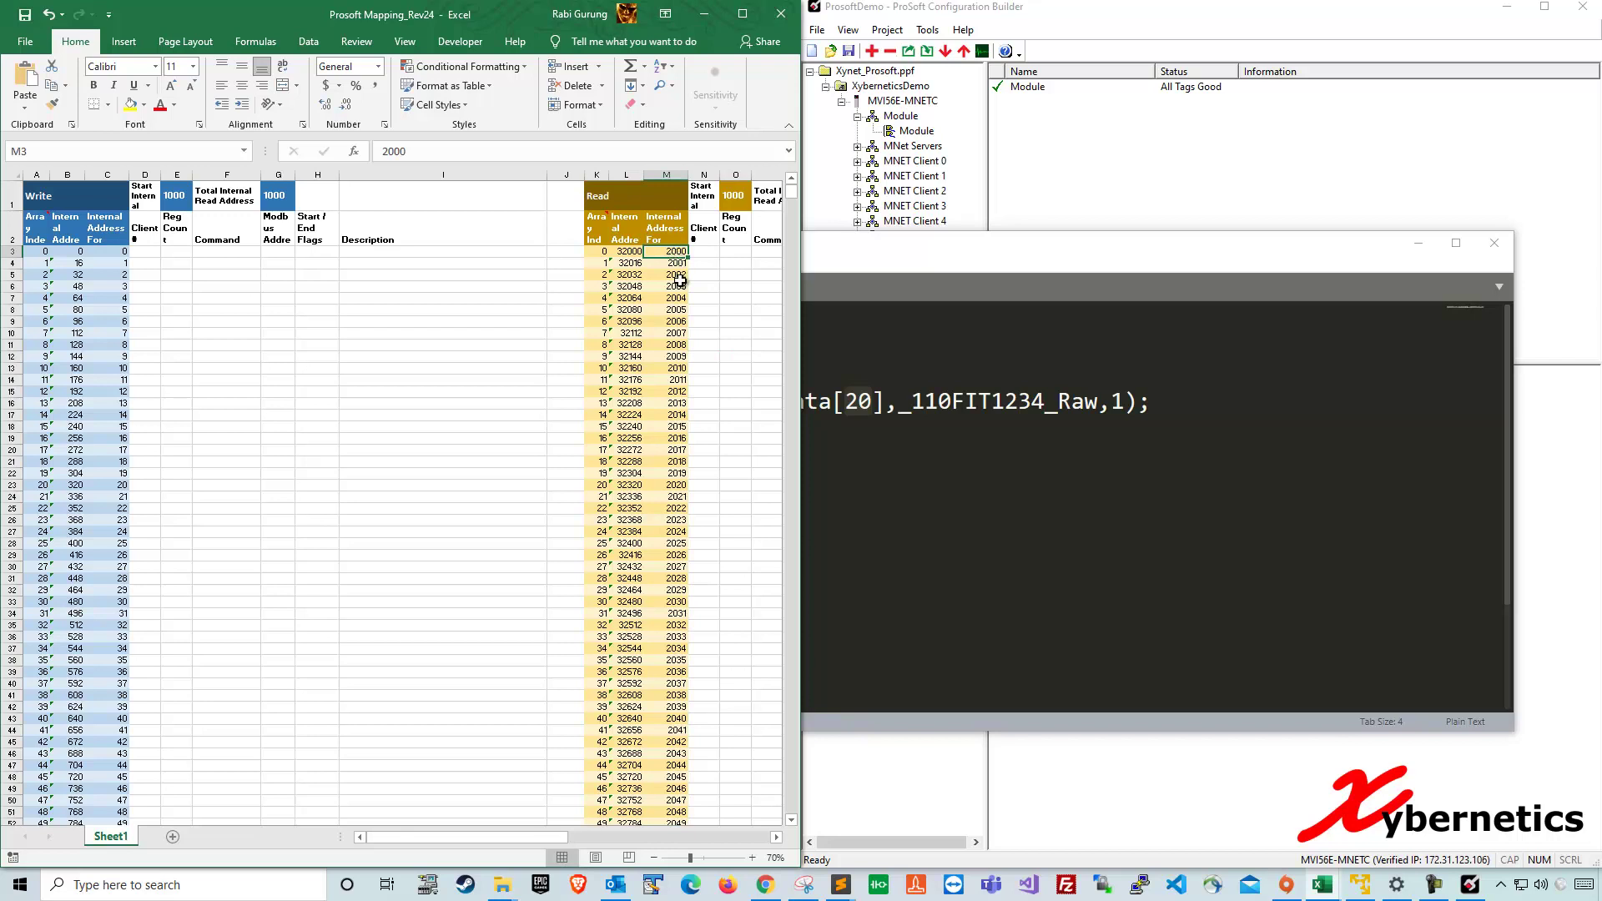
{"action": "left_click", "coordinate": [987, 483]}
{"action": "left_click_drag", "start_coordinate": [854, 256], "coordinate": [867, 361]}
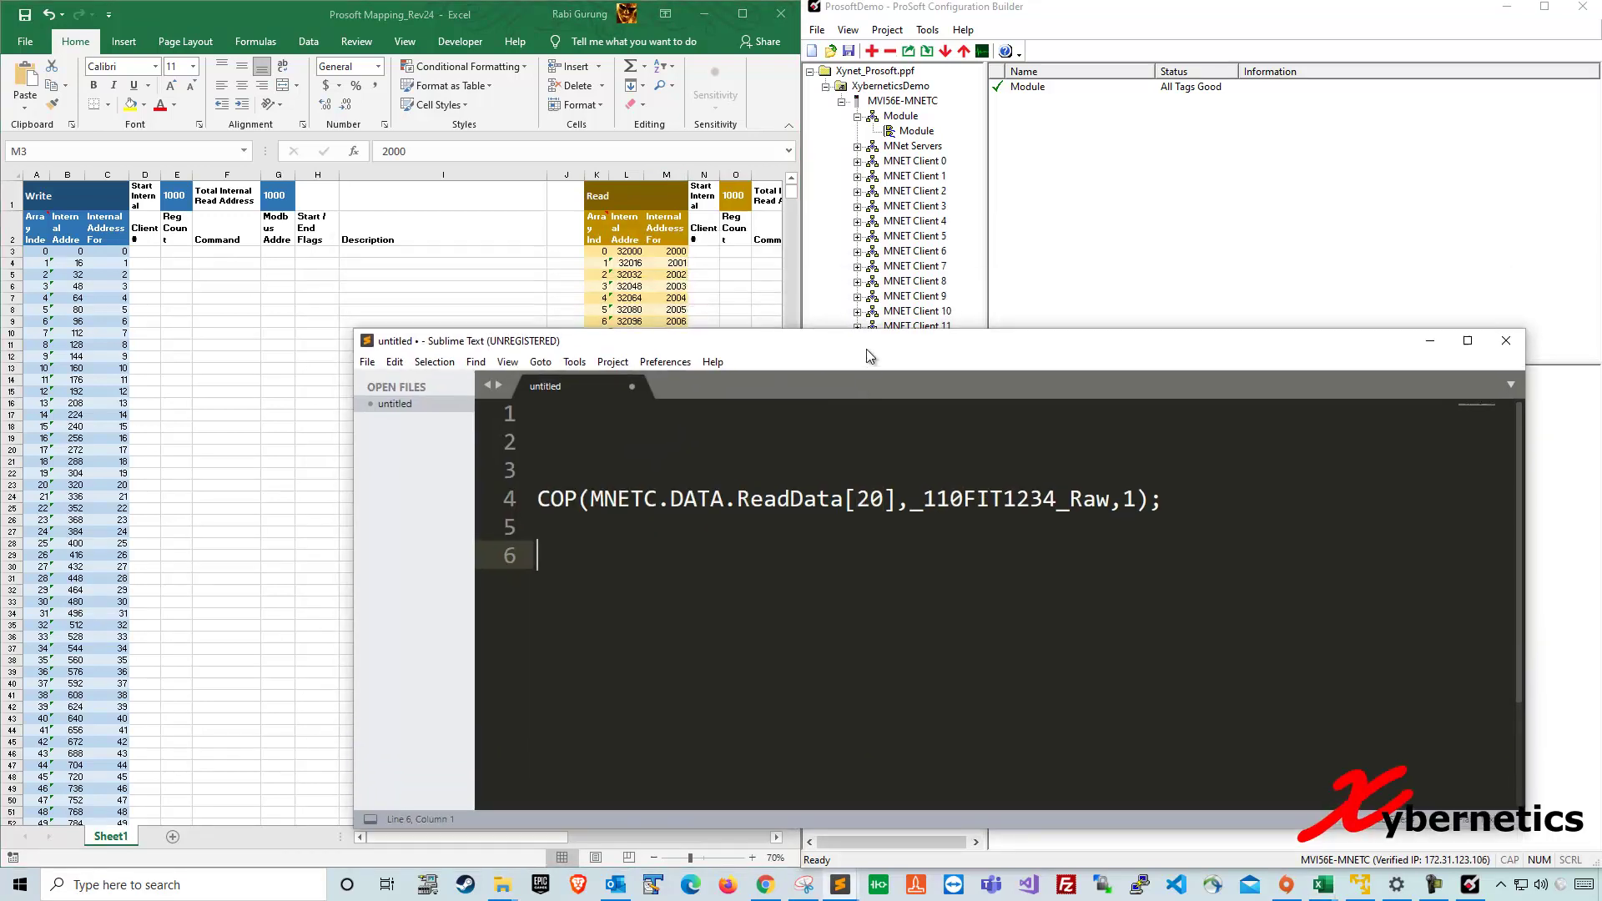
- Mark the row of read array index 20 in the Excel sheet by entering XXXXX in cell N23
{"action": "left_click", "coordinate": [595, 262]}
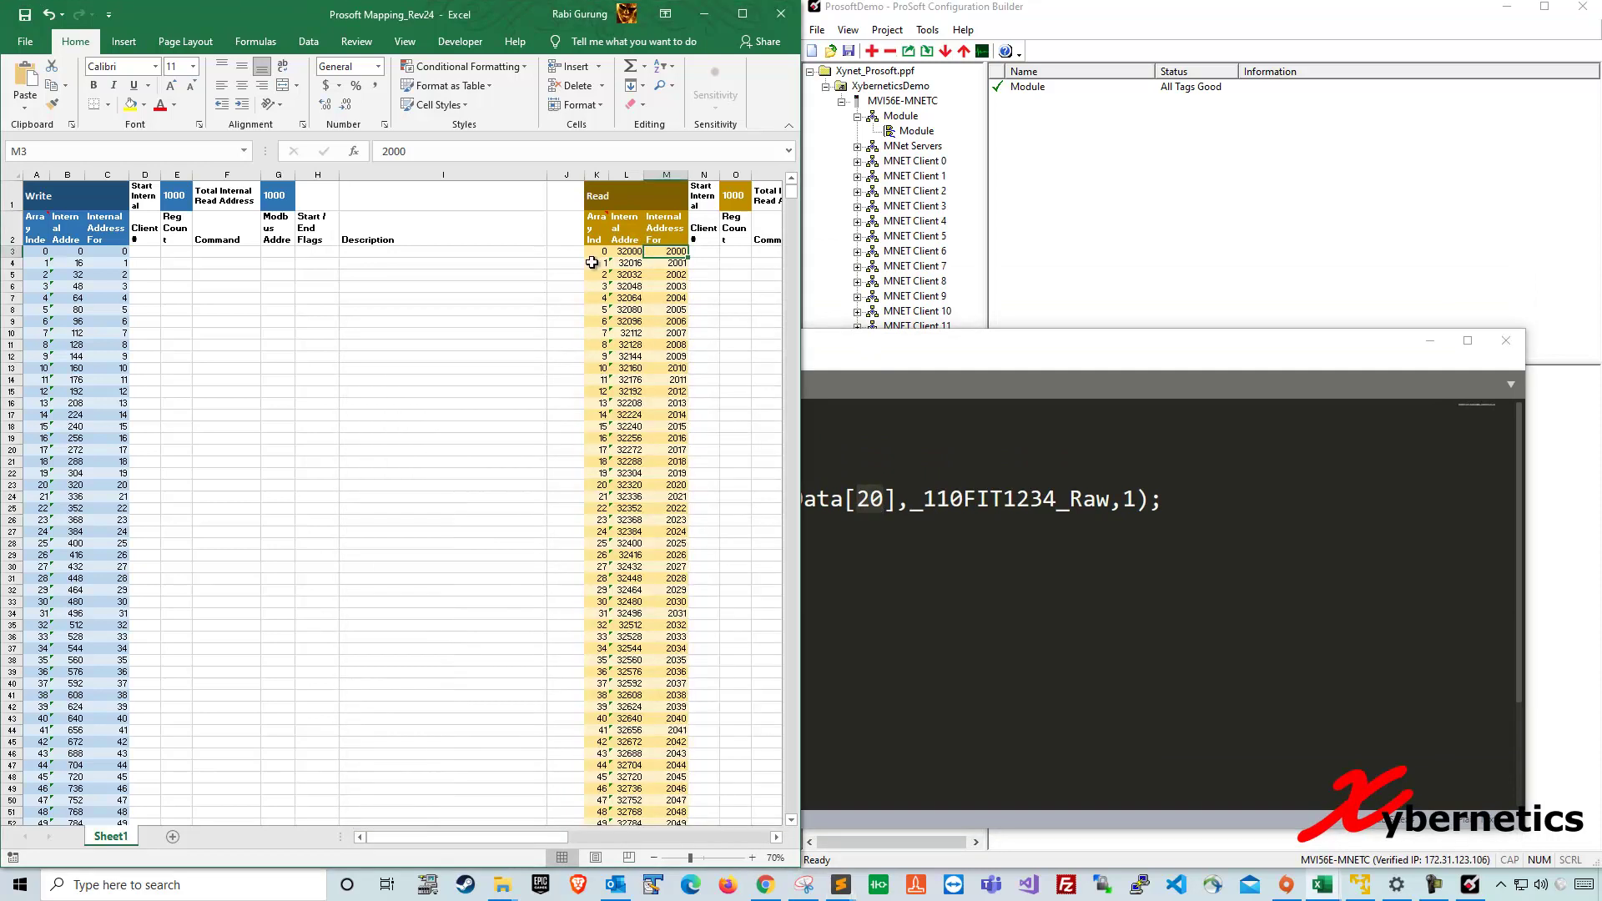
{"action": "left_click", "coordinate": [862, 505]}
{"action": "key", "text": "alt+Tab"}
{"action": "left_click", "coordinate": [602, 484]}
{"action": "left_click", "coordinate": [716, 485]}
{"action": "type", "text": "xxxx"}
{"action": "left_click", "coordinate": [742, 531]}
{"action": "left_click_drag", "start_coordinate": [716, 485], "coordinate": [760, 485]}
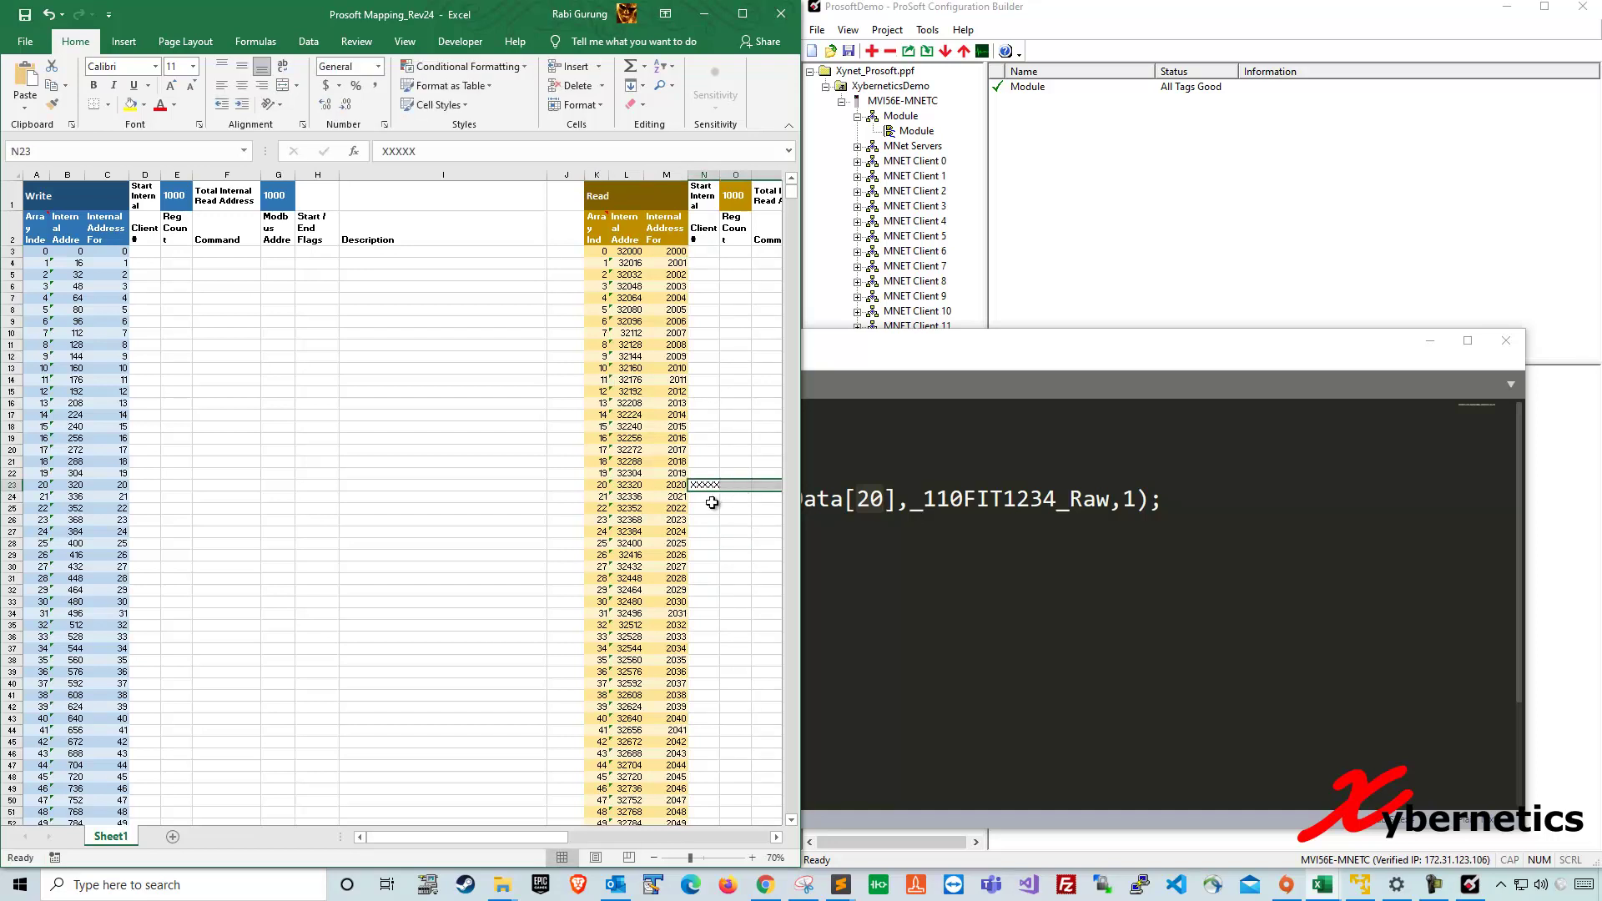
- Compare the COP source MNETC.DATA.ReadData[20] in Sublime Text with the marked row 23 in Excel, and shift the Sublime Text window
{"action": "key", "text": "alt+Tab"}
{"action": "left_click_drag", "start_coordinate": [589, 498], "coordinate": [897, 499]}
{"action": "left_click", "coordinate": [910, 552]}
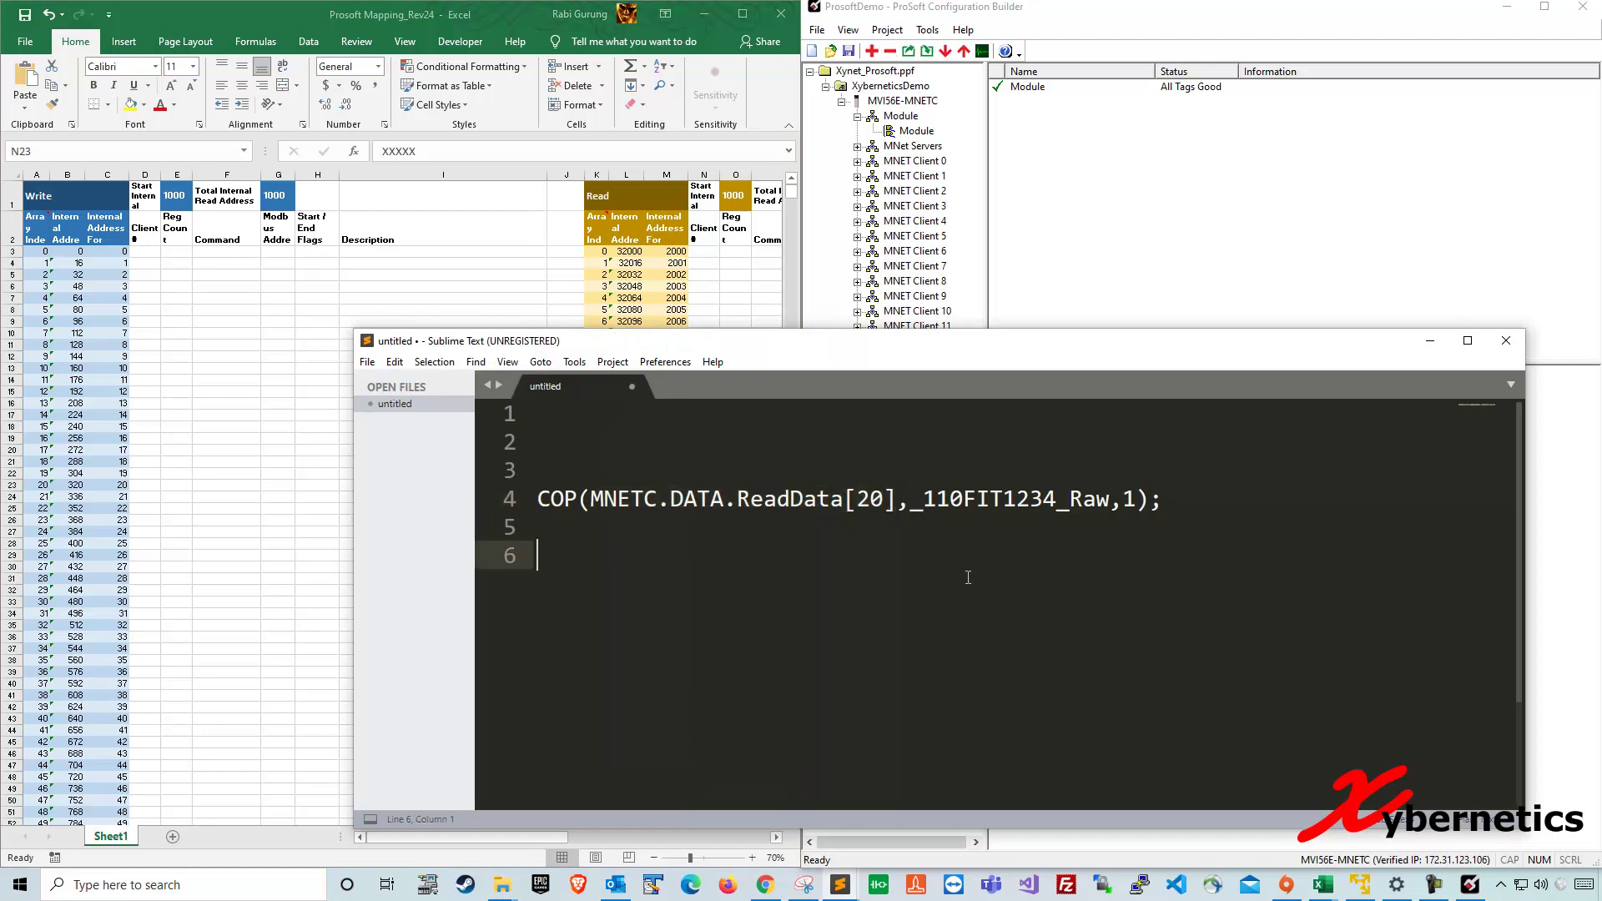
{"action": "key", "text": "alt+Tab"}
{"action": "left_click", "coordinate": [716, 495]}
{"action": "left_click_drag", "start_coordinate": [1000, 347], "coordinate": [854, 309]}
- Switch to ProSoft Configuration Builder and set the Module's Read Register Start to 4000 and Read Register Count to 3000
{"action": "left_click", "coordinate": [1178, 201]}
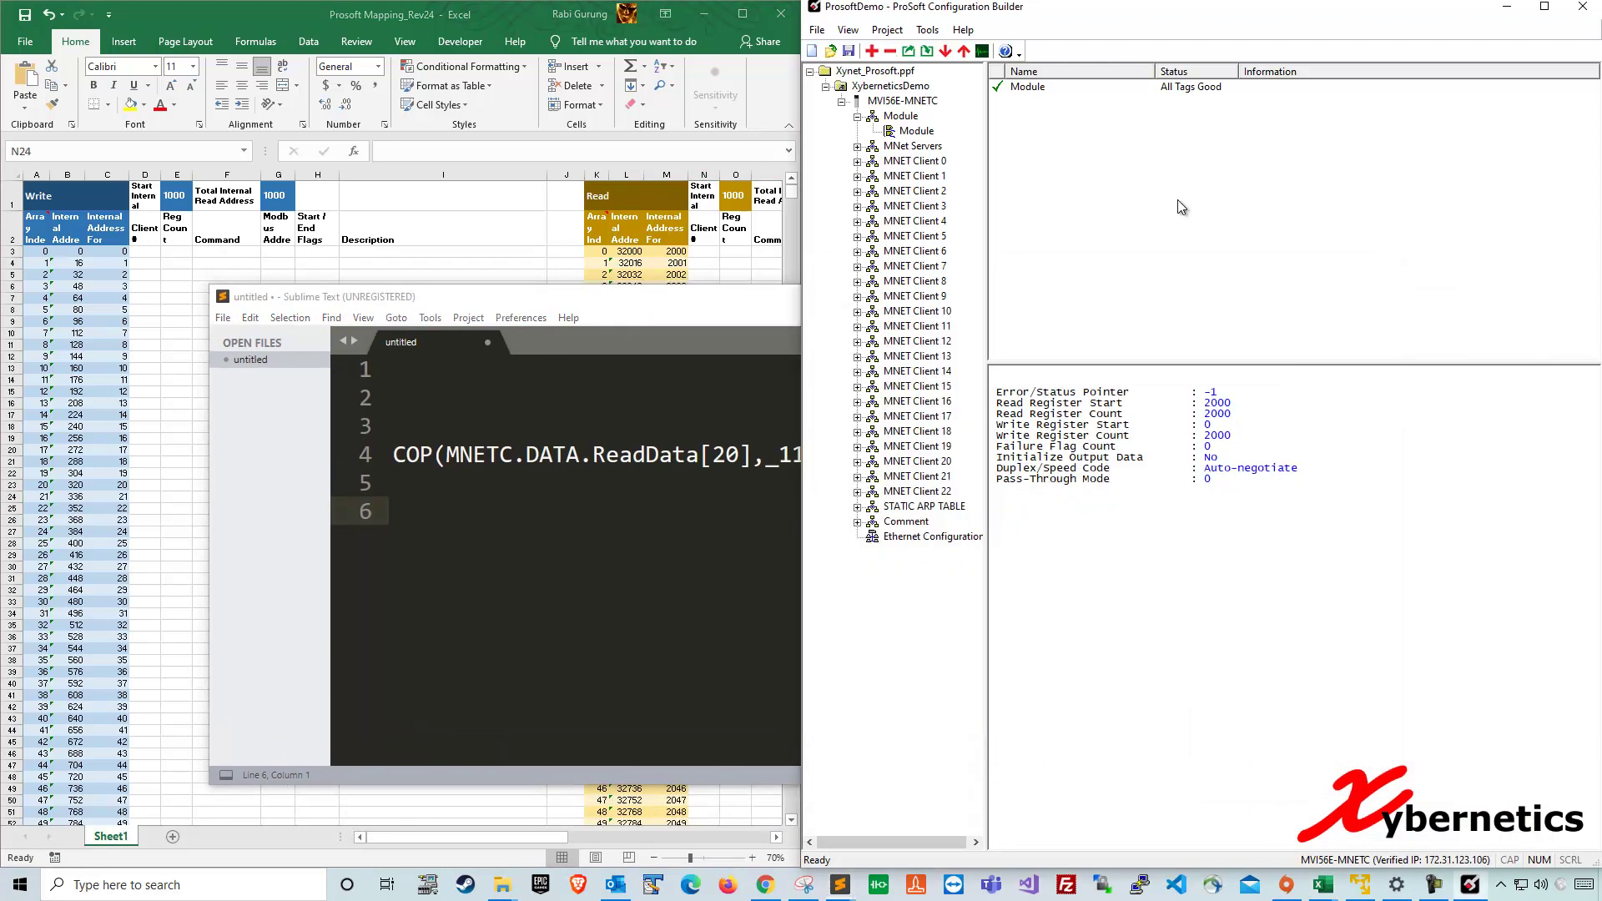
{"action": "double_click", "coordinate": [918, 131]}
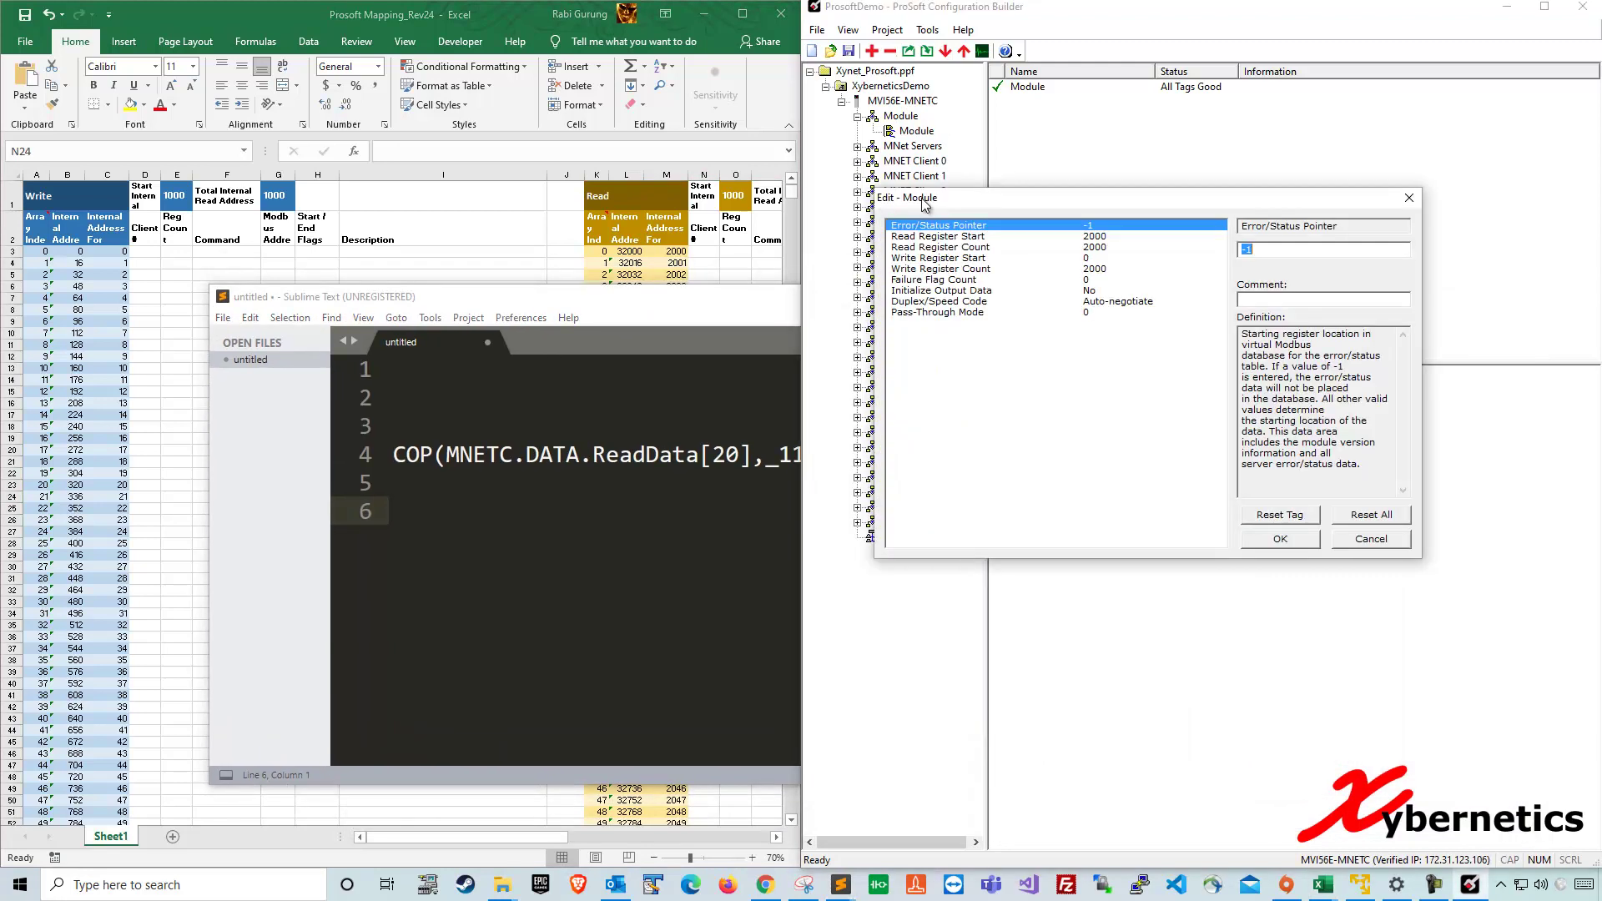
{"action": "left_click", "coordinate": [1100, 269]}
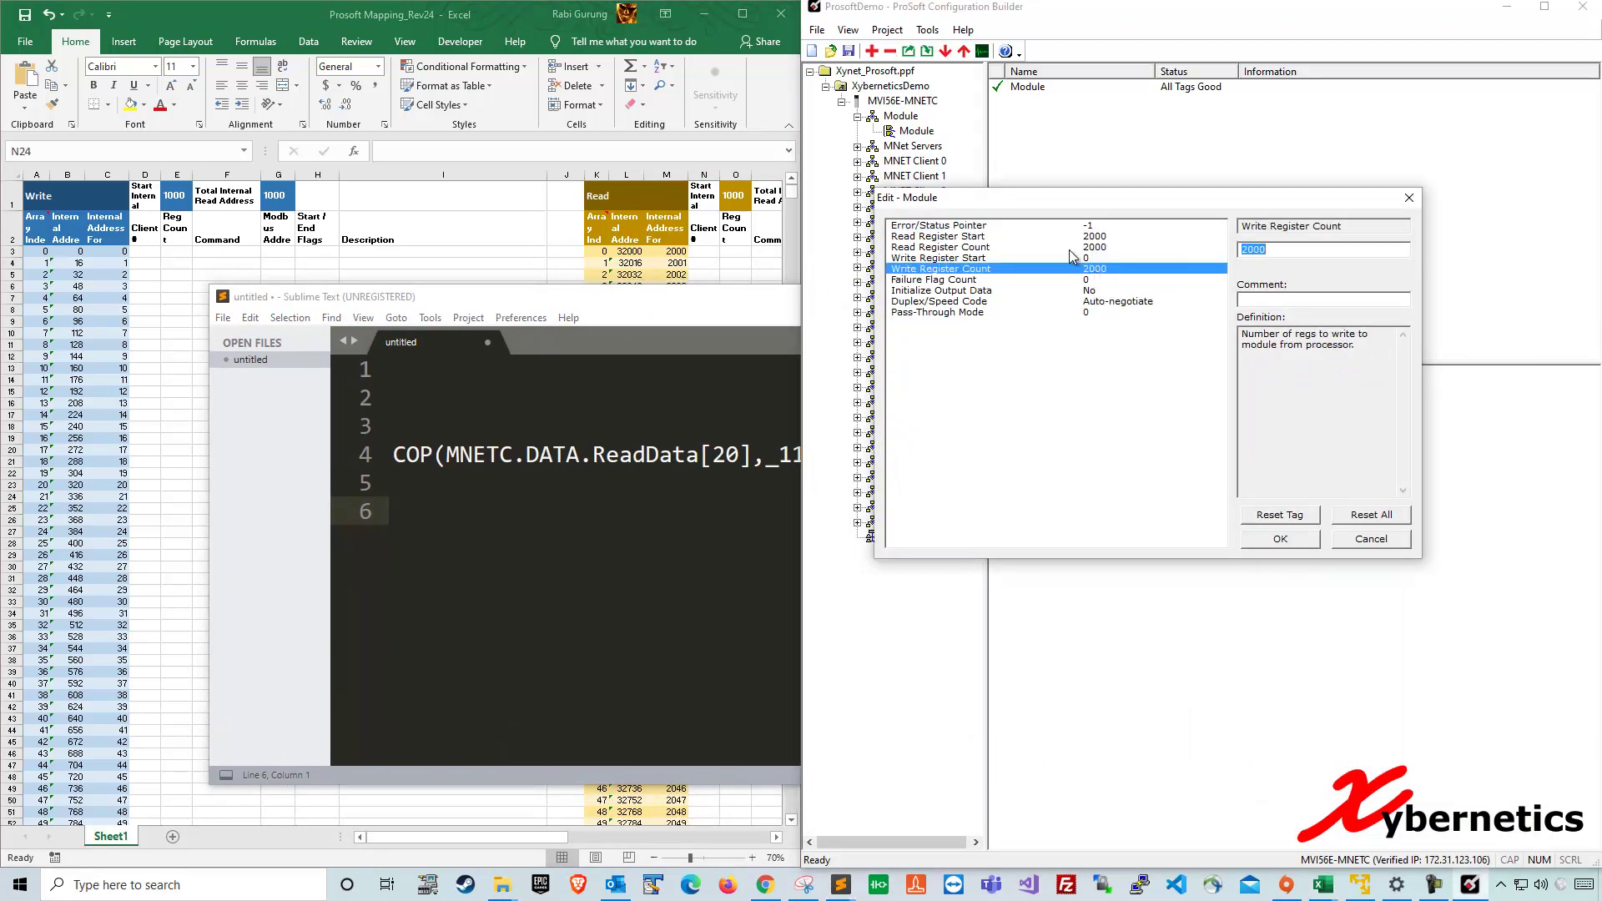
{"action": "left_click", "coordinate": [1102, 237]}
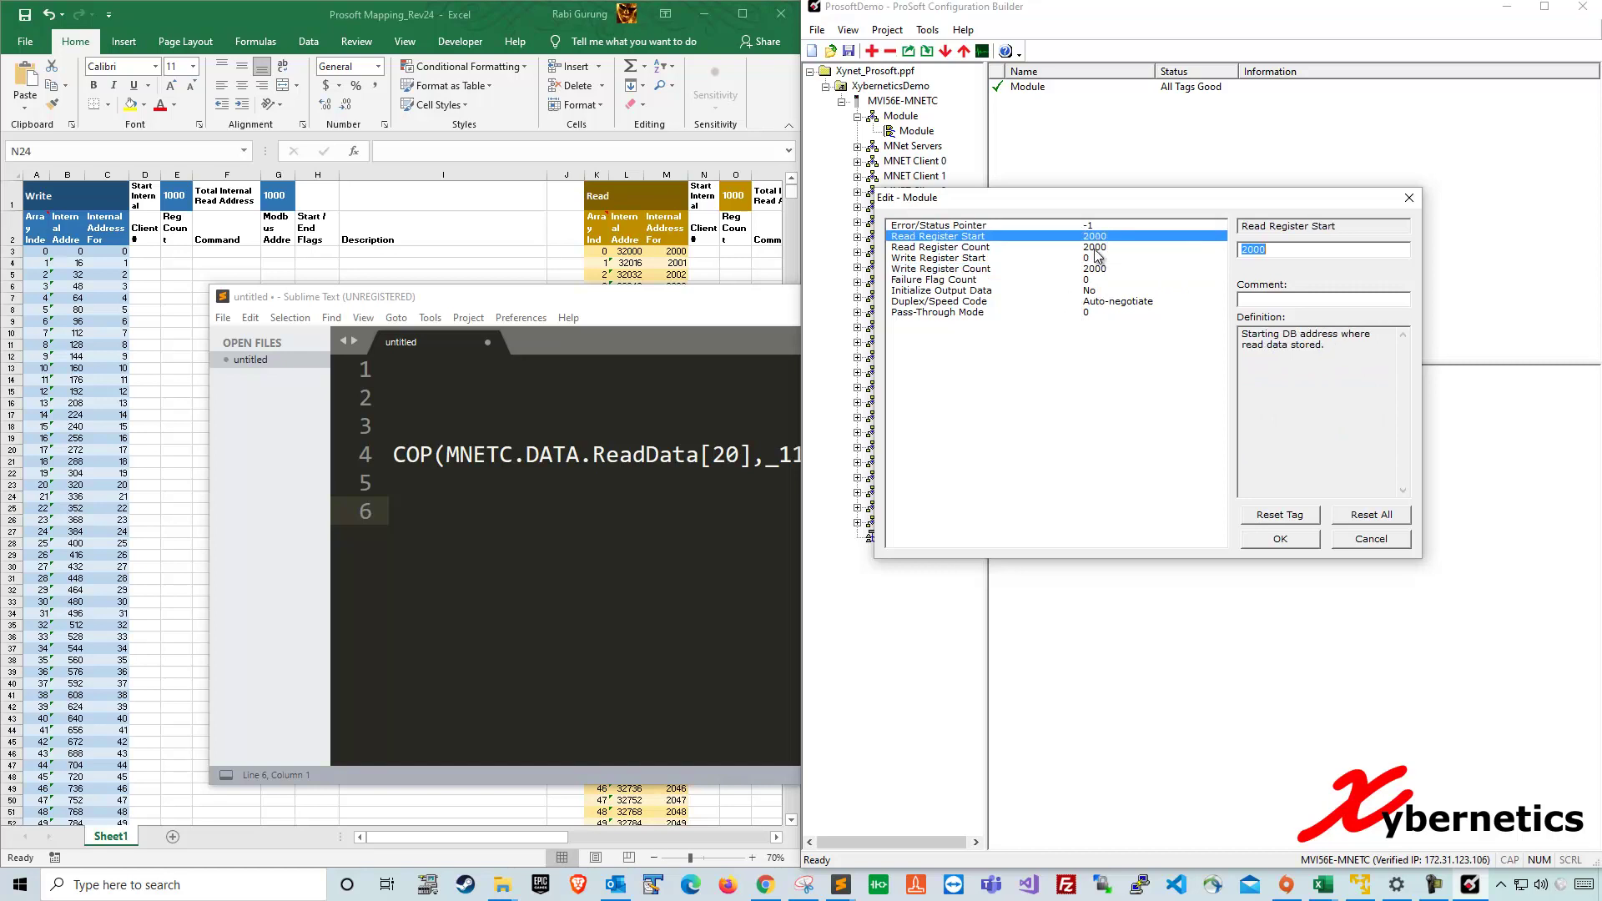
{"action": "left_click_drag", "start_coordinate": [1249, 250], "coordinate": [1240, 252]}
{"action": "left_click", "coordinate": [1106, 259]}
{"action": "left_click", "coordinate": [1114, 247]}
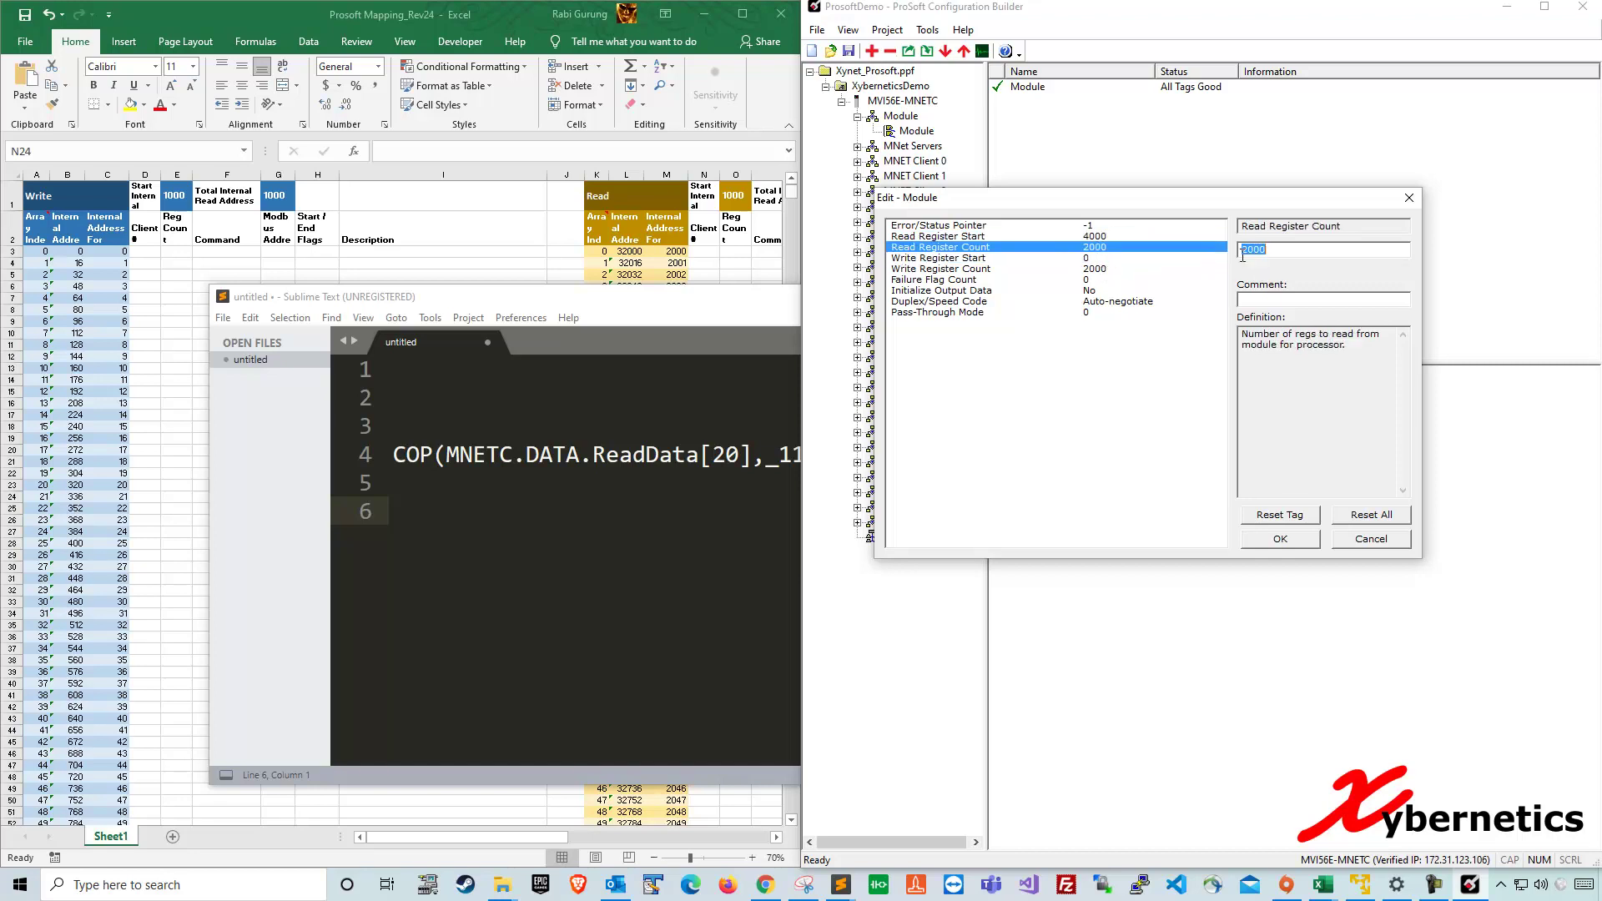
{"action": "left_click", "coordinate": [1281, 538]}
- Set the first read internal address in Excel cell M3 to 4000 and check the addresses further down the column
{"action": "left_click", "coordinate": [672, 256]}
{"action": "left_click", "coordinate": [676, 251]}
{"action": "type", "text": "4"}
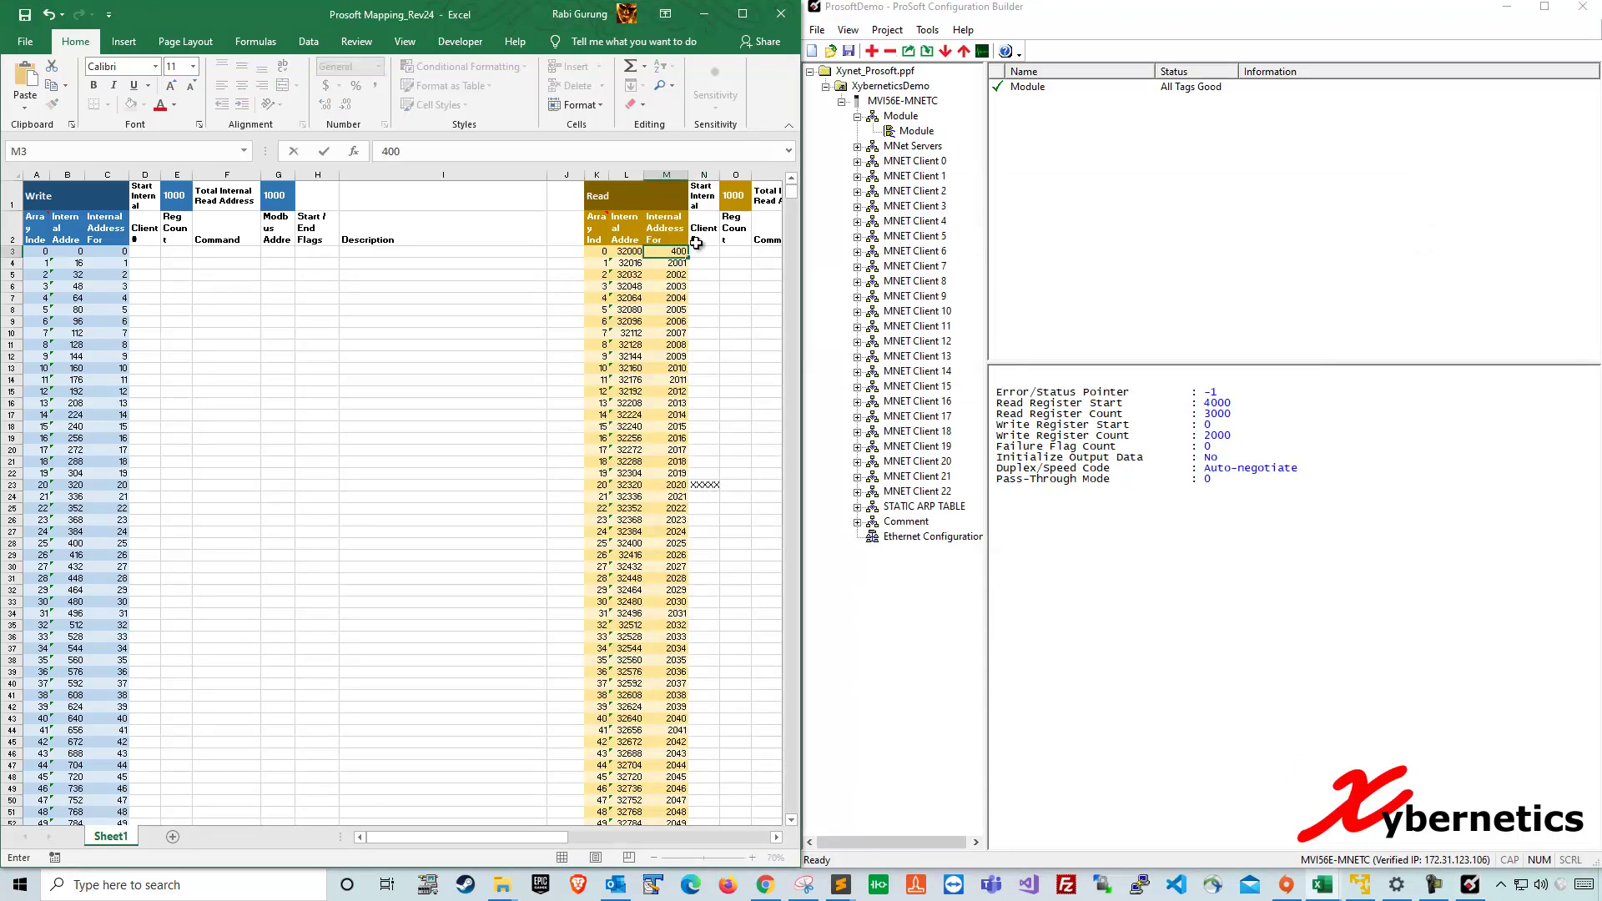
{"action": "key", "text": "Return"}
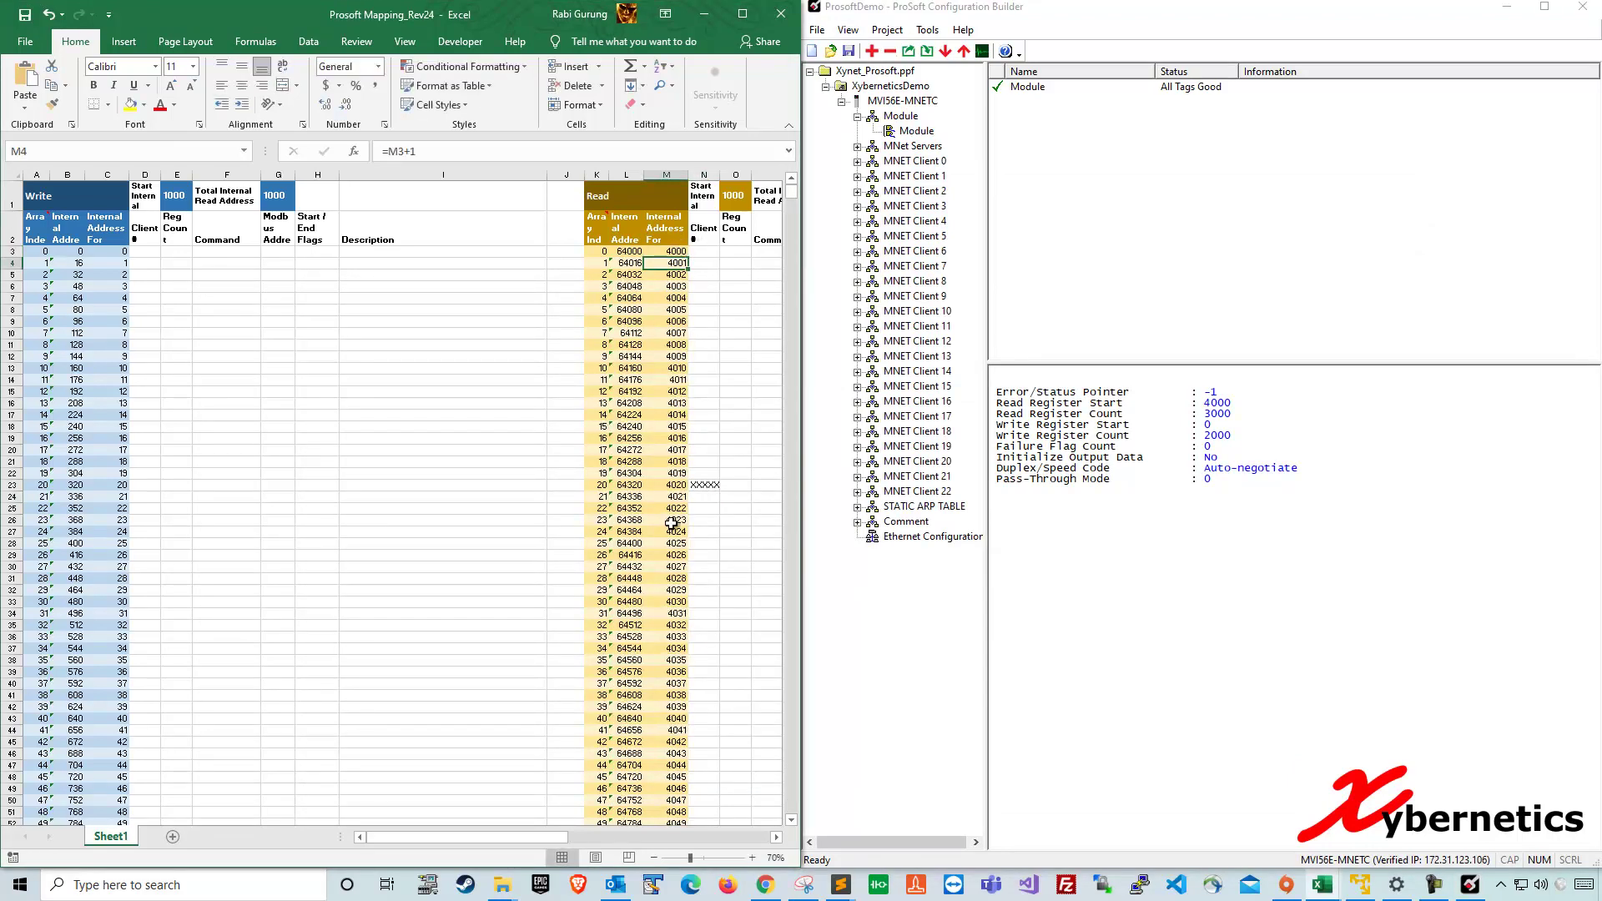
{"action": "left_click", "coordinate": [668, 367]}
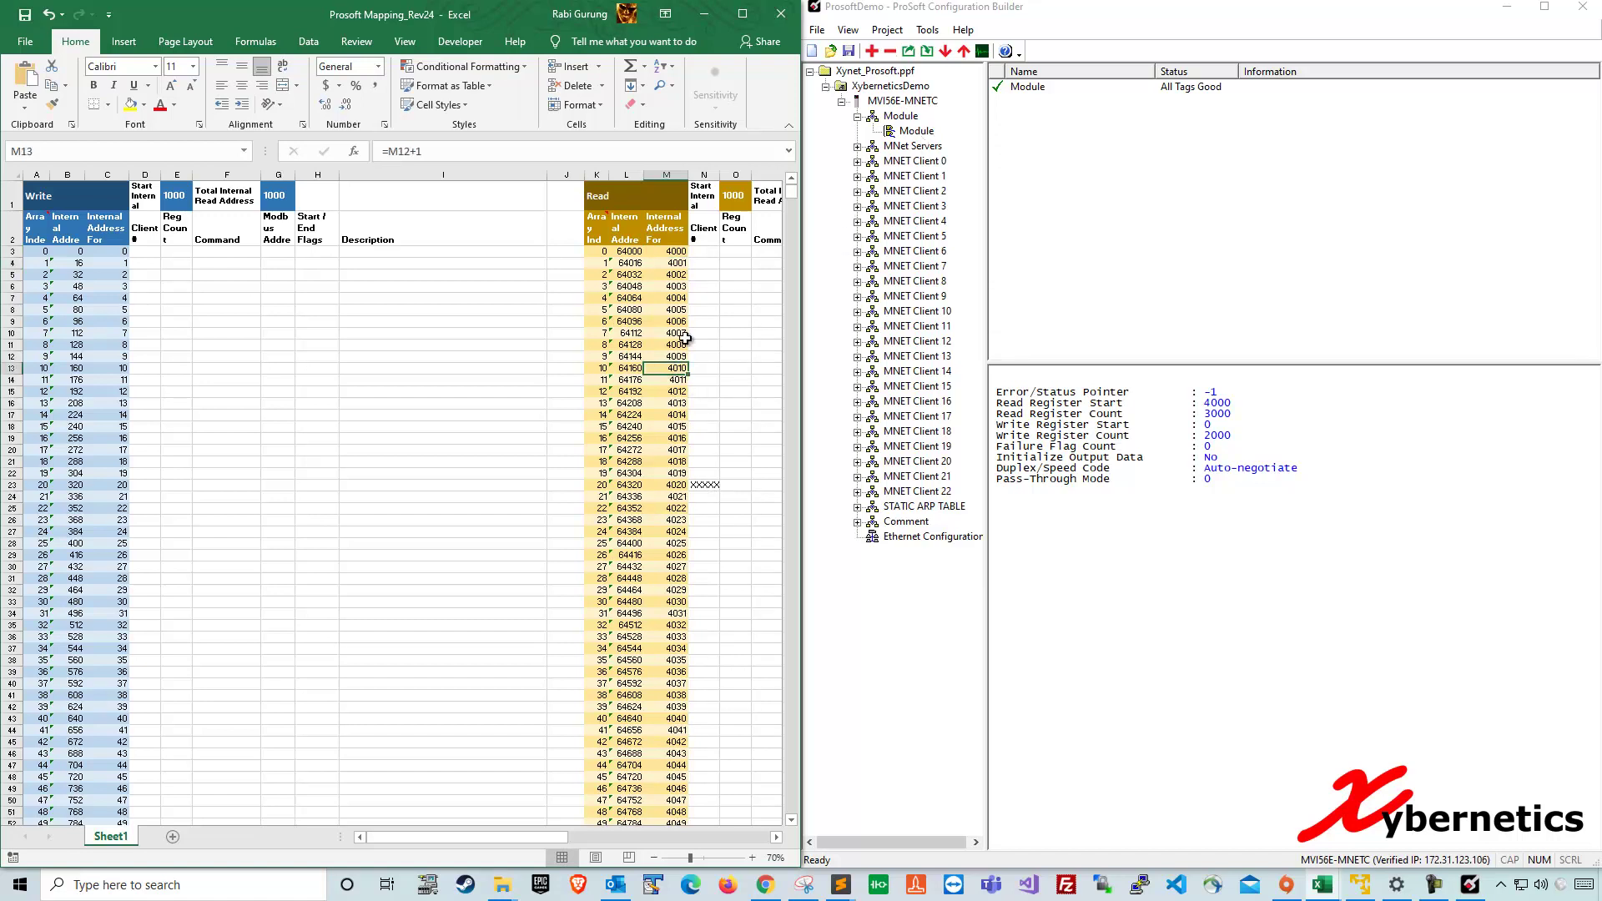
{"action": "scroll", "coordinate": [680, 415], "scroll_direction": "down", "scroll_amount": 20}
{"action": "left_click", "coordinate": [680, 541]}
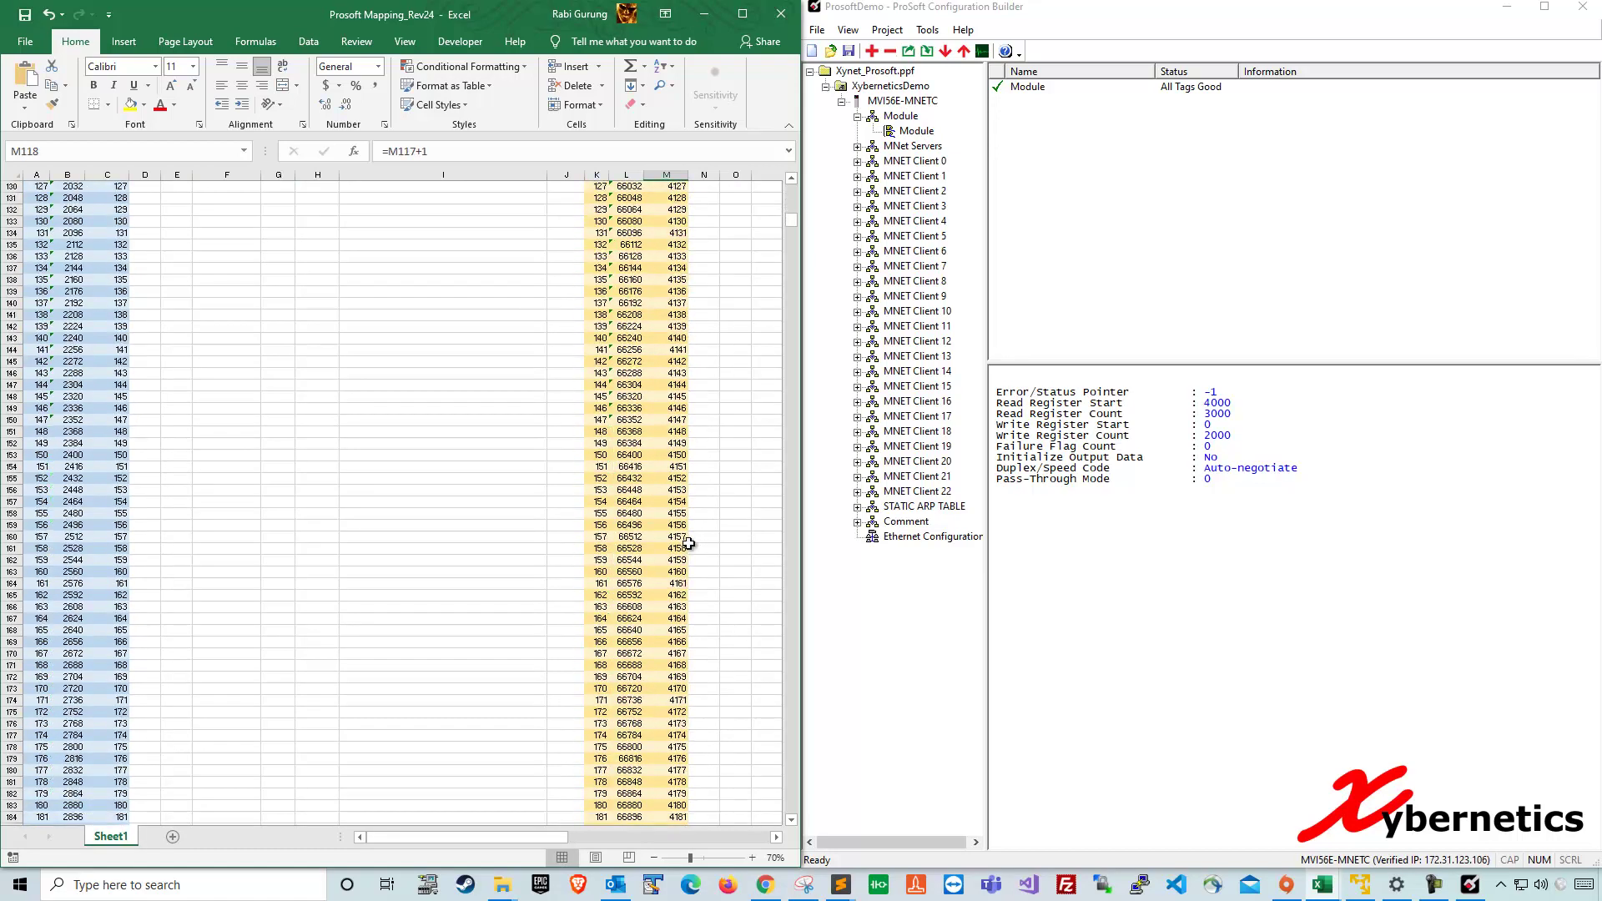
{"action": "scroll", "coordinate": [681, 541], "scroll_direction": "down", "scroll_amount": 20}
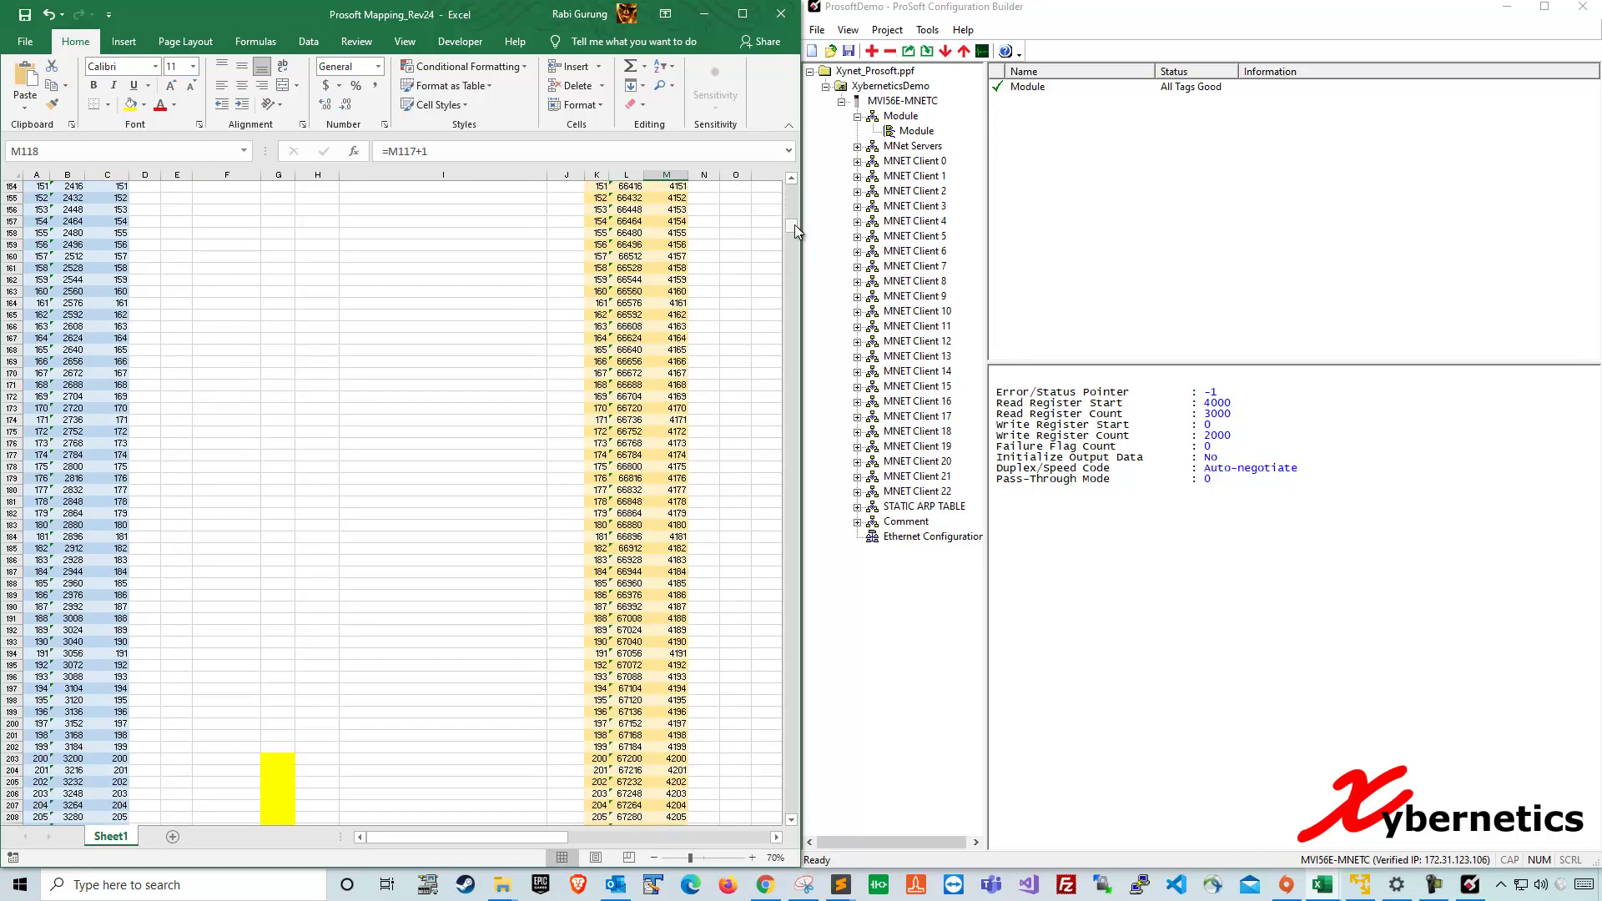
{"action": "left_click_drag", "start_coordinate": [793, 227], "coordinate": [793, 186]}
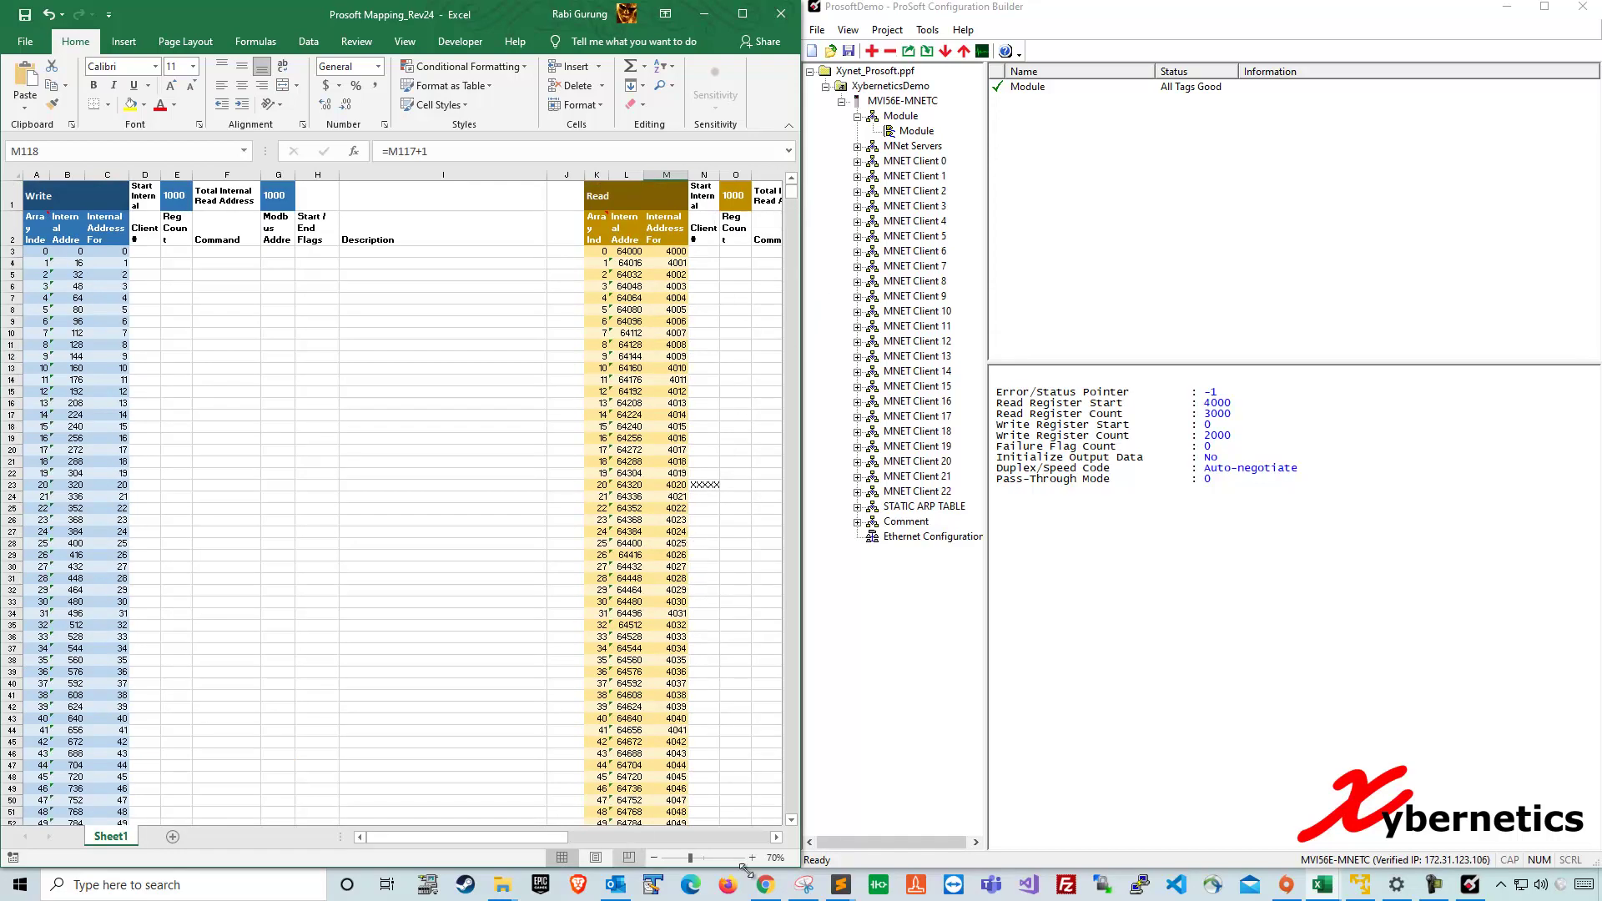
- Compare index 20 of the COP instruction in Sublime Text with the array index and internal address in Excel row 23
{"action": "mouse_move", "coordinate": [841, 885]}
{"action": "left_click", "coordinate": [930, 822]}
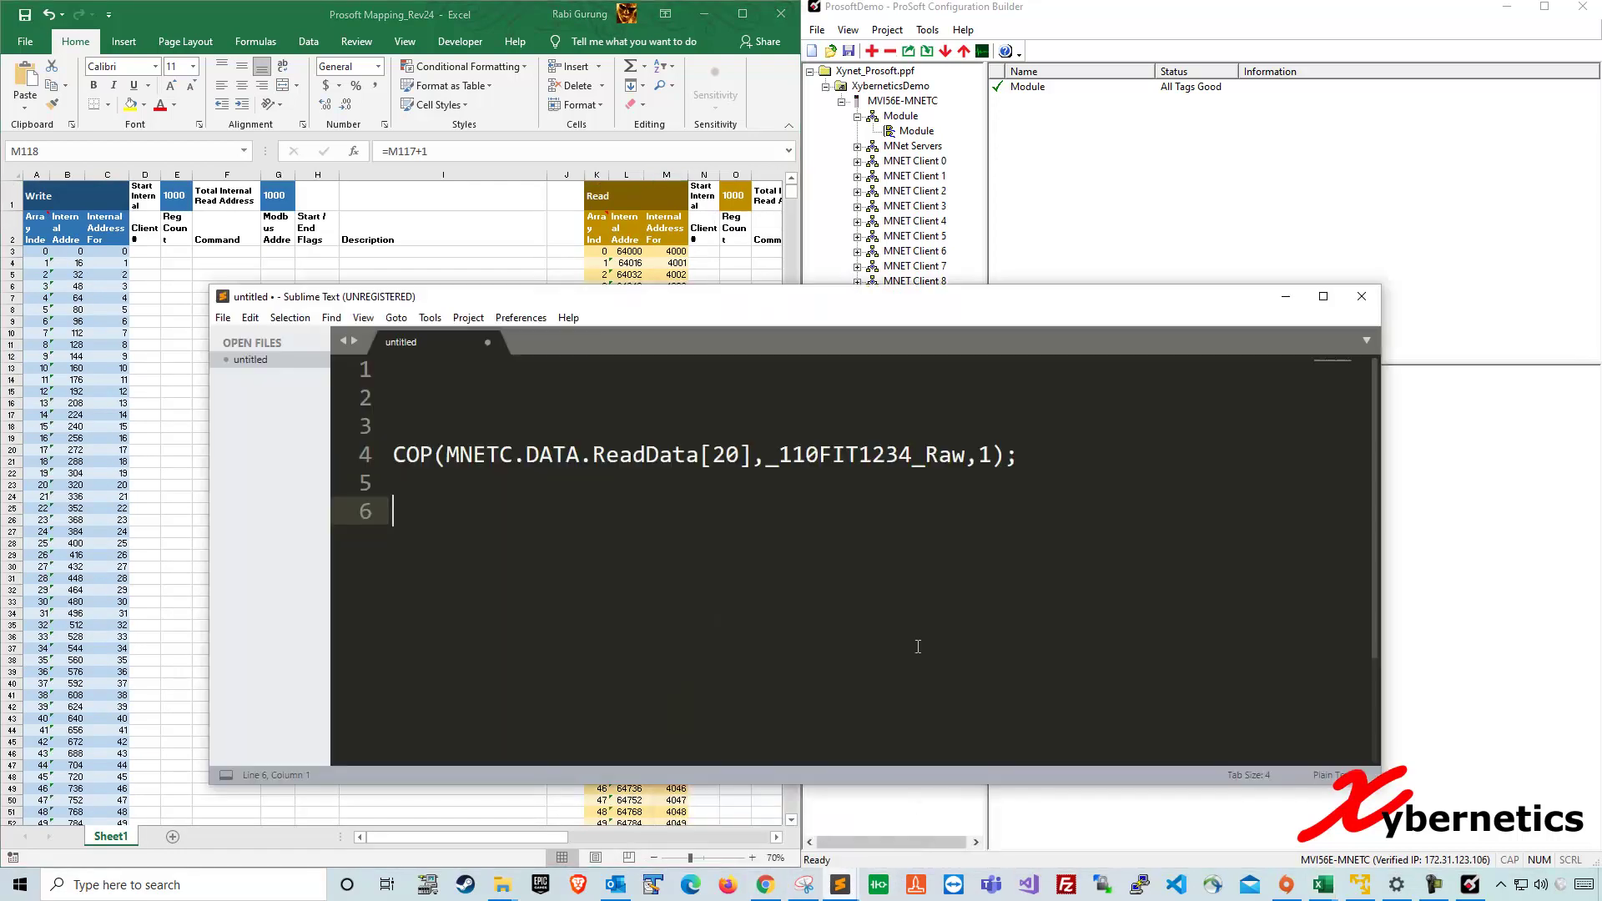
{"action": "left_click_drag", "start_coordinate": [801, 324], "coordinate": [869, 458]}
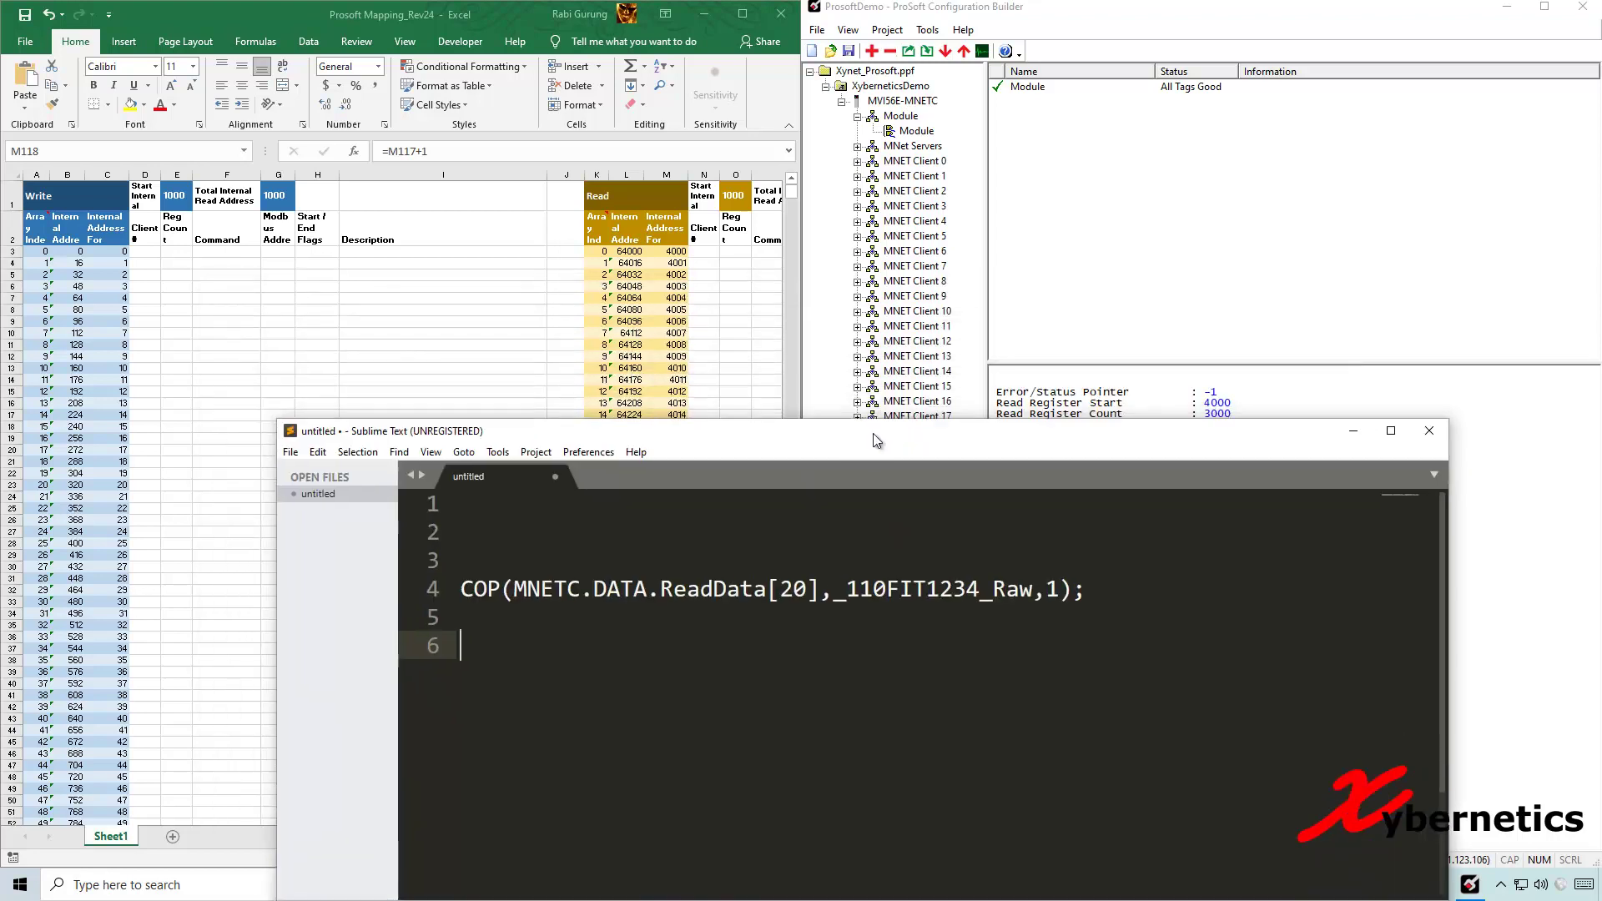
{"action": "double_click", "coordinate": [794, 595]}
{"action": "left_click", "coordinate": [653, 323]}
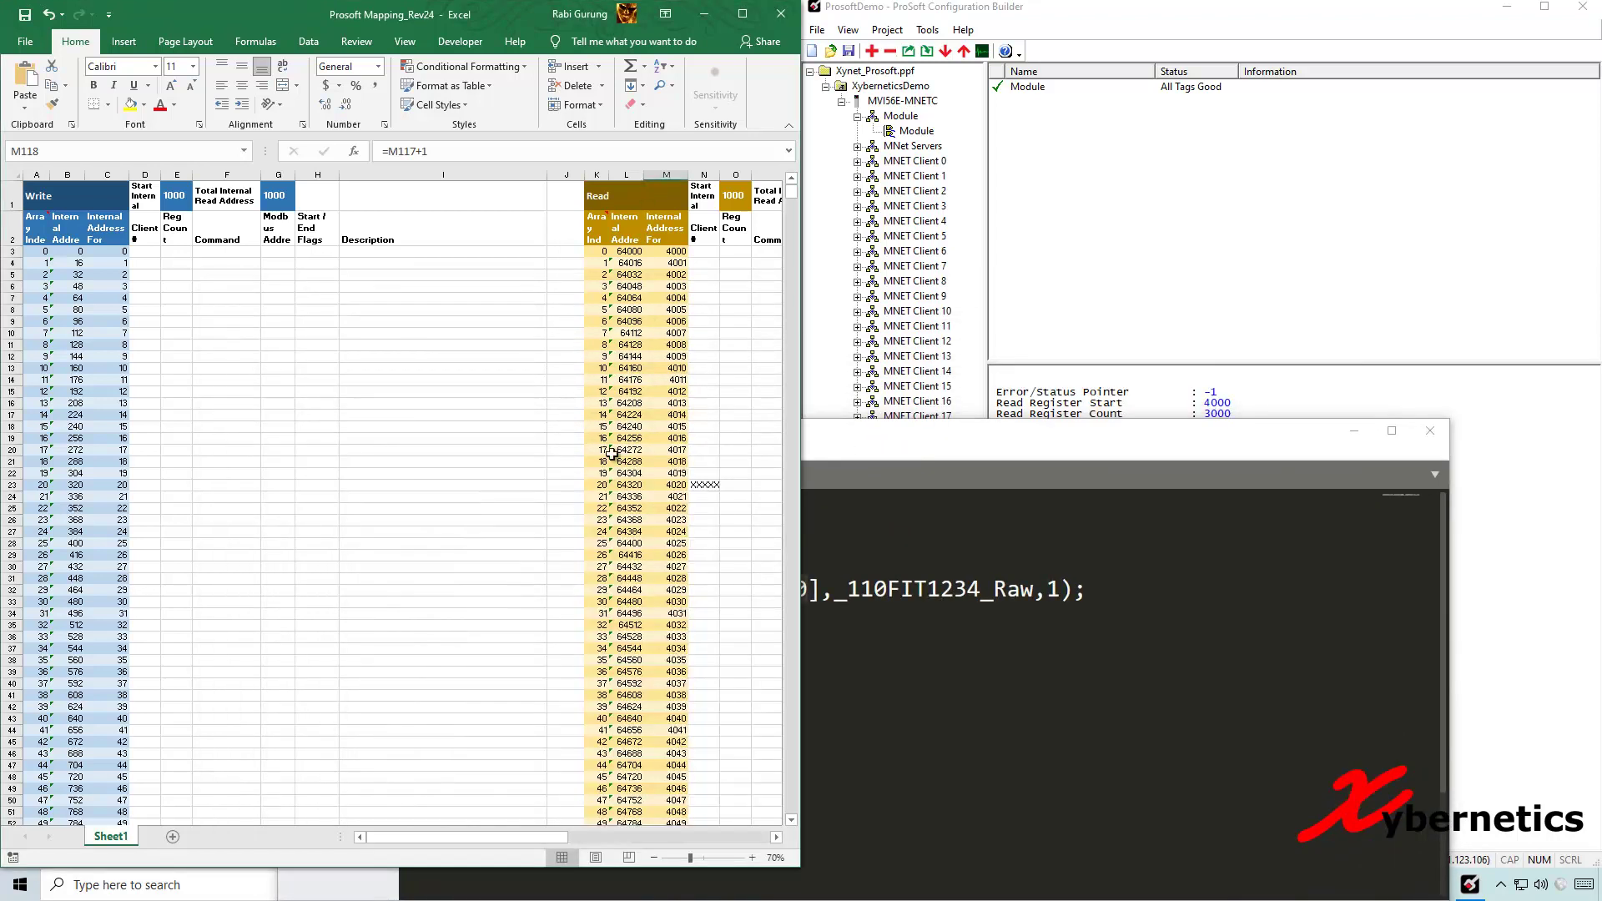
{"action": "left_click", "coordinate": [600, 485]}
{"action": "left_click", "coordinate": [676, 485]}
{"action": "left_click_drag", "start_coordinate": [900, 444], "coordinate": [783, 412]}
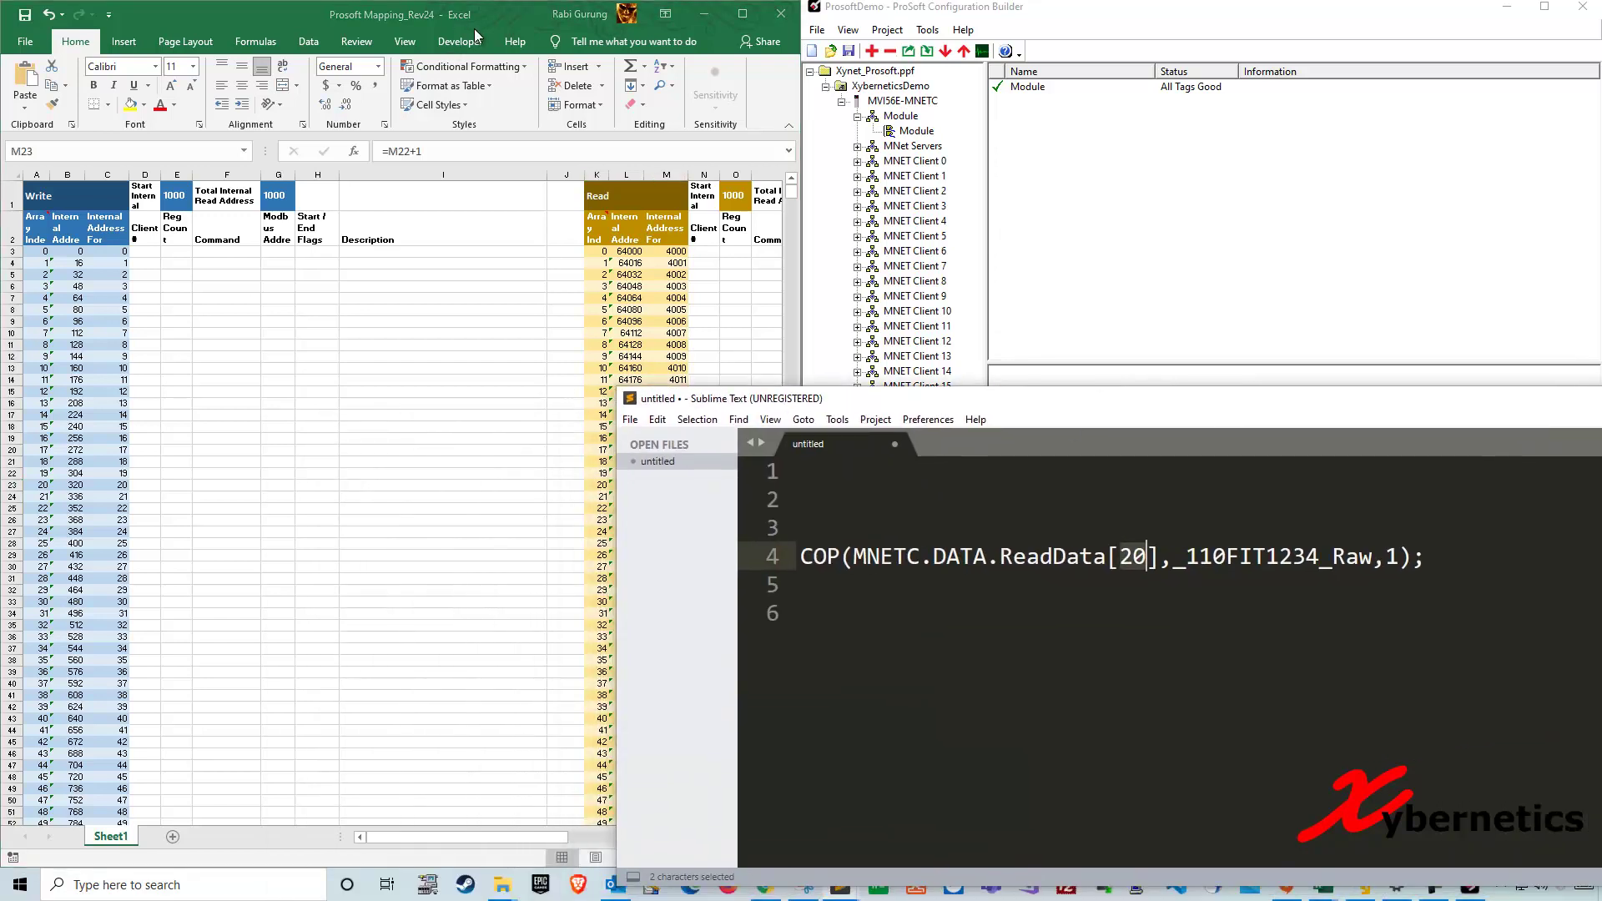
- Review the read internal addresses down to row 23 against the ReadData index, including the bit address in L23
{"action": "left_click", "coordinate": [455, 54]}
{"action": "left_click_drag", "start_coordinate": [671, 267], "coordinate": [678, 505]}
{"action": "left_click", "coordinate": [605, 489]}
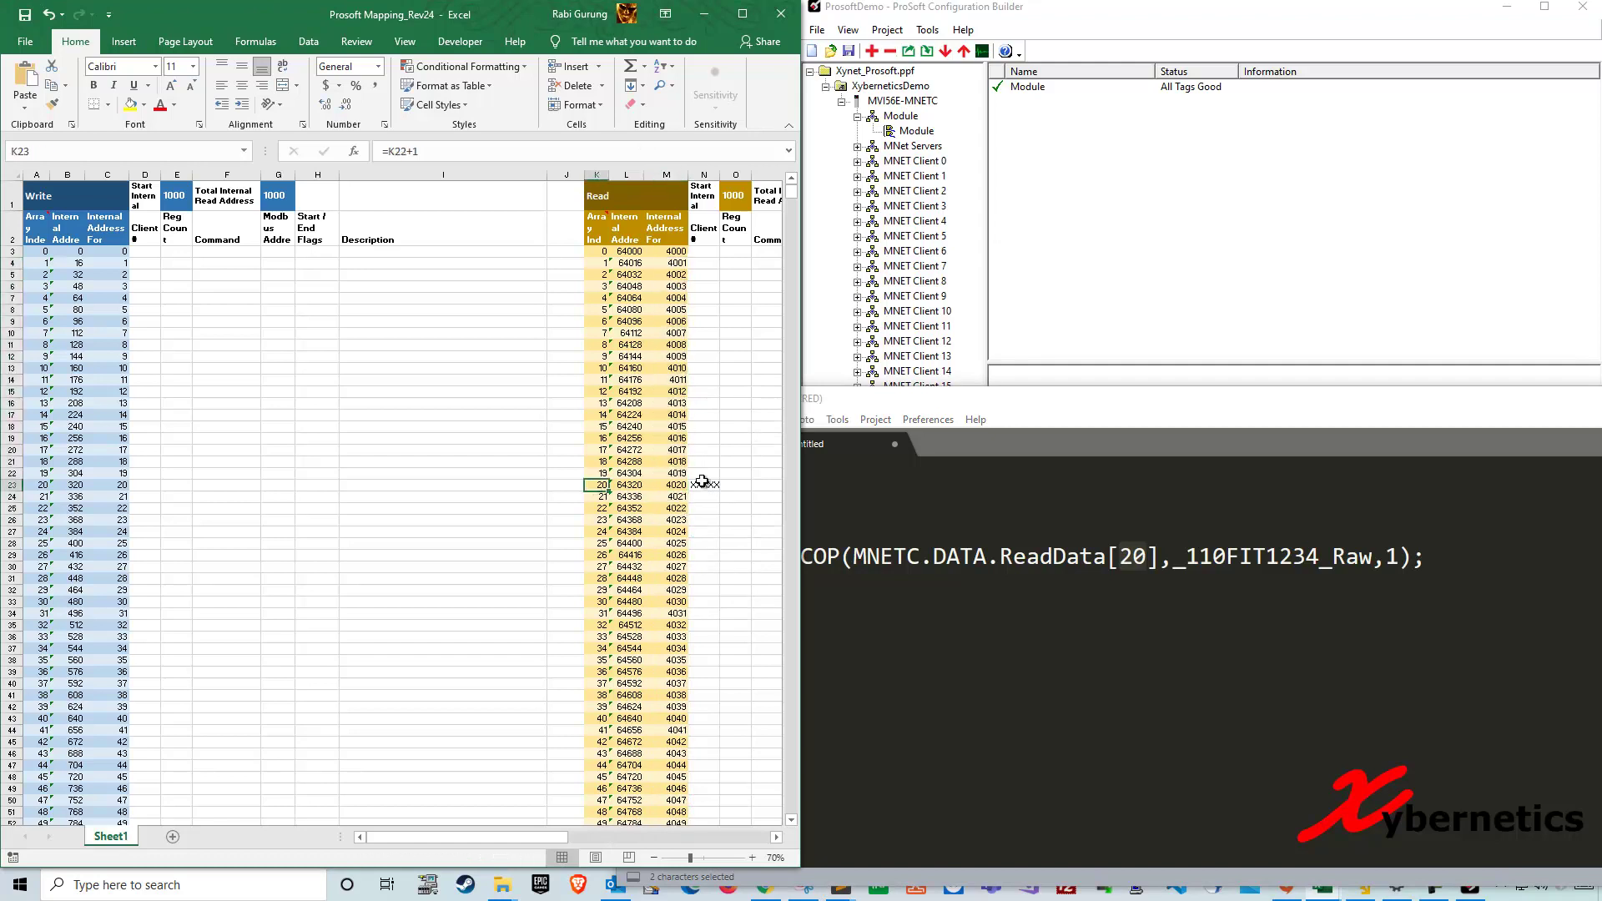
{"action": "left_click", "coordinate": [1073, 608]}
{"action": "left_click", "coordinate": [1149, 557]}
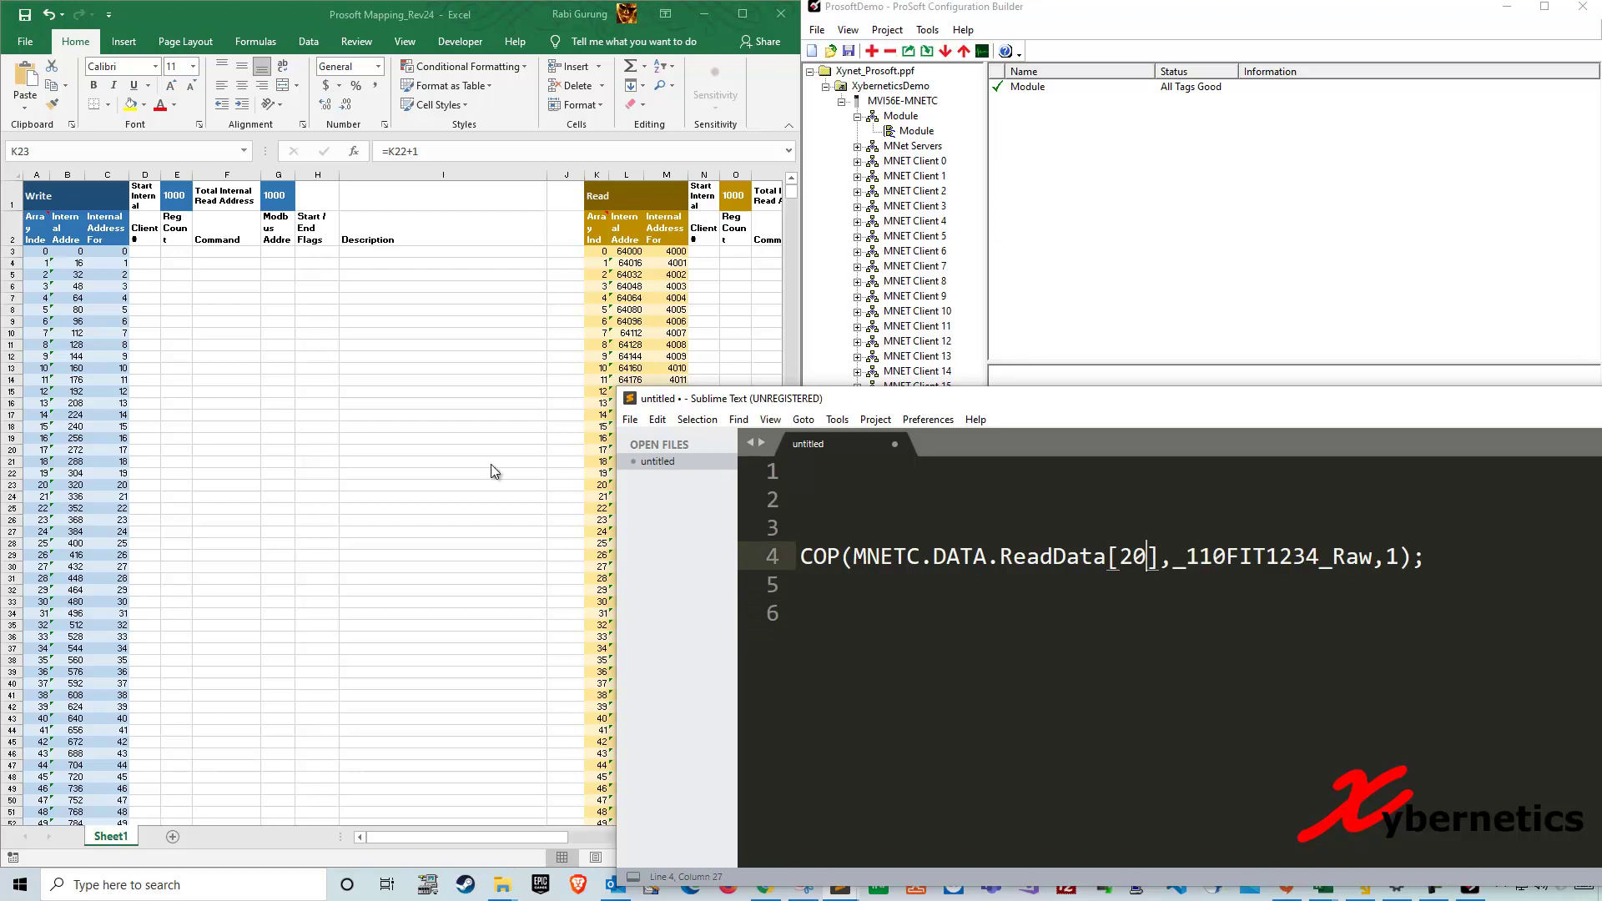
{"action": "left_click", "coordinate": [630, 486]}
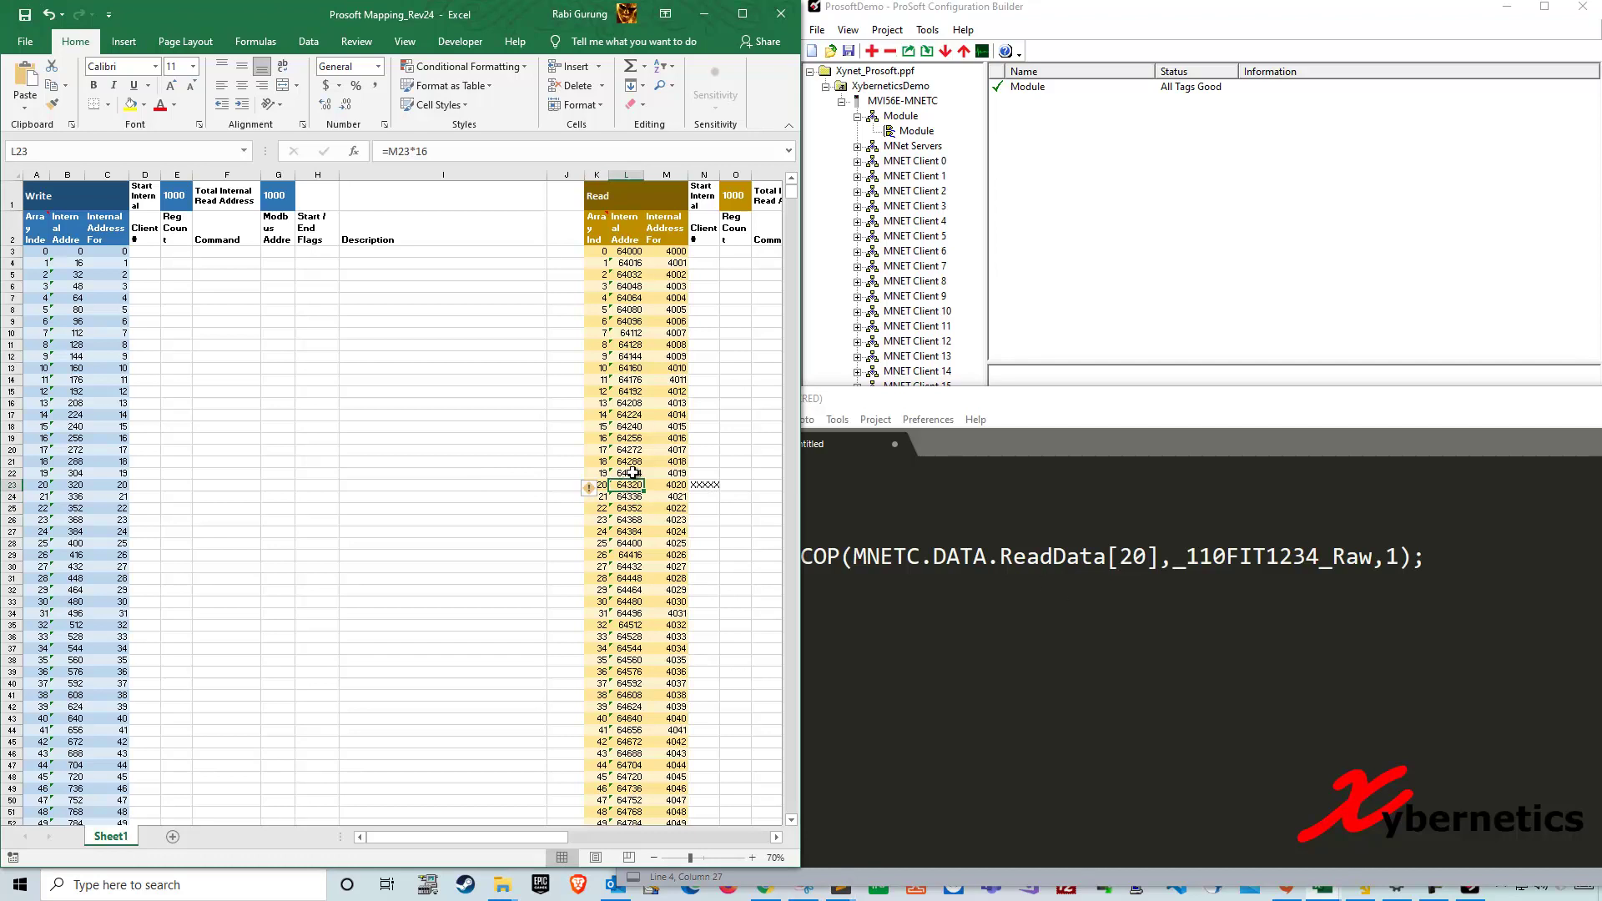
- Set the first read internal address in M3 to 3000 and check column L's bit addresses and the array index in K23
{"action": "left_click", "coordinate": [676, 252]}
{"action": "type", "text": "300"}
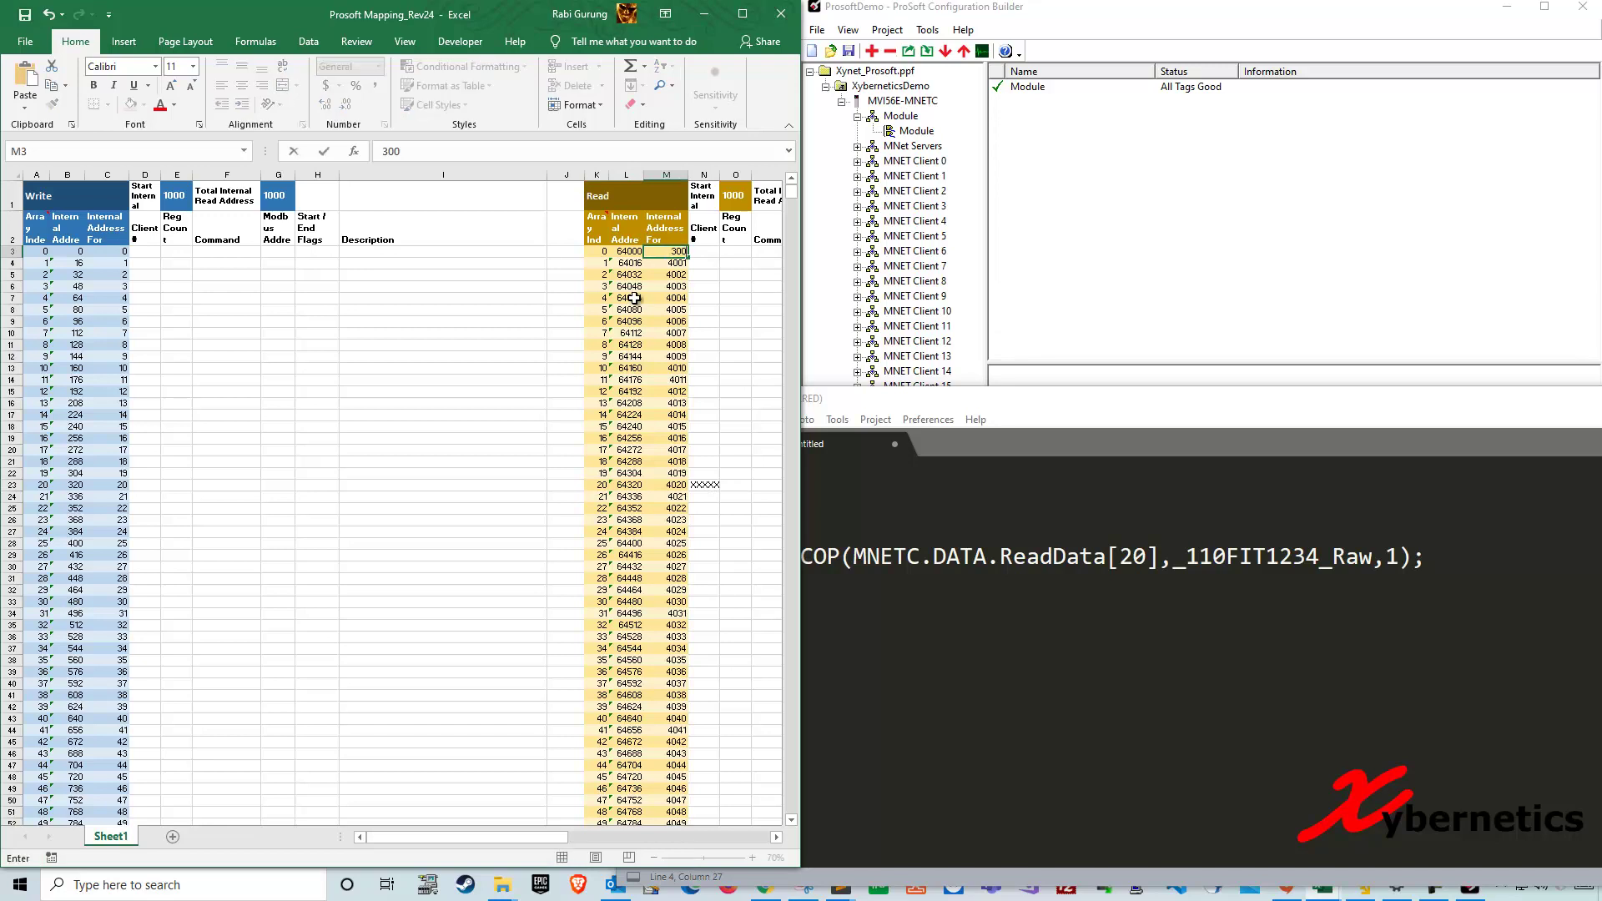
{"action": "key", "text": "Return"}
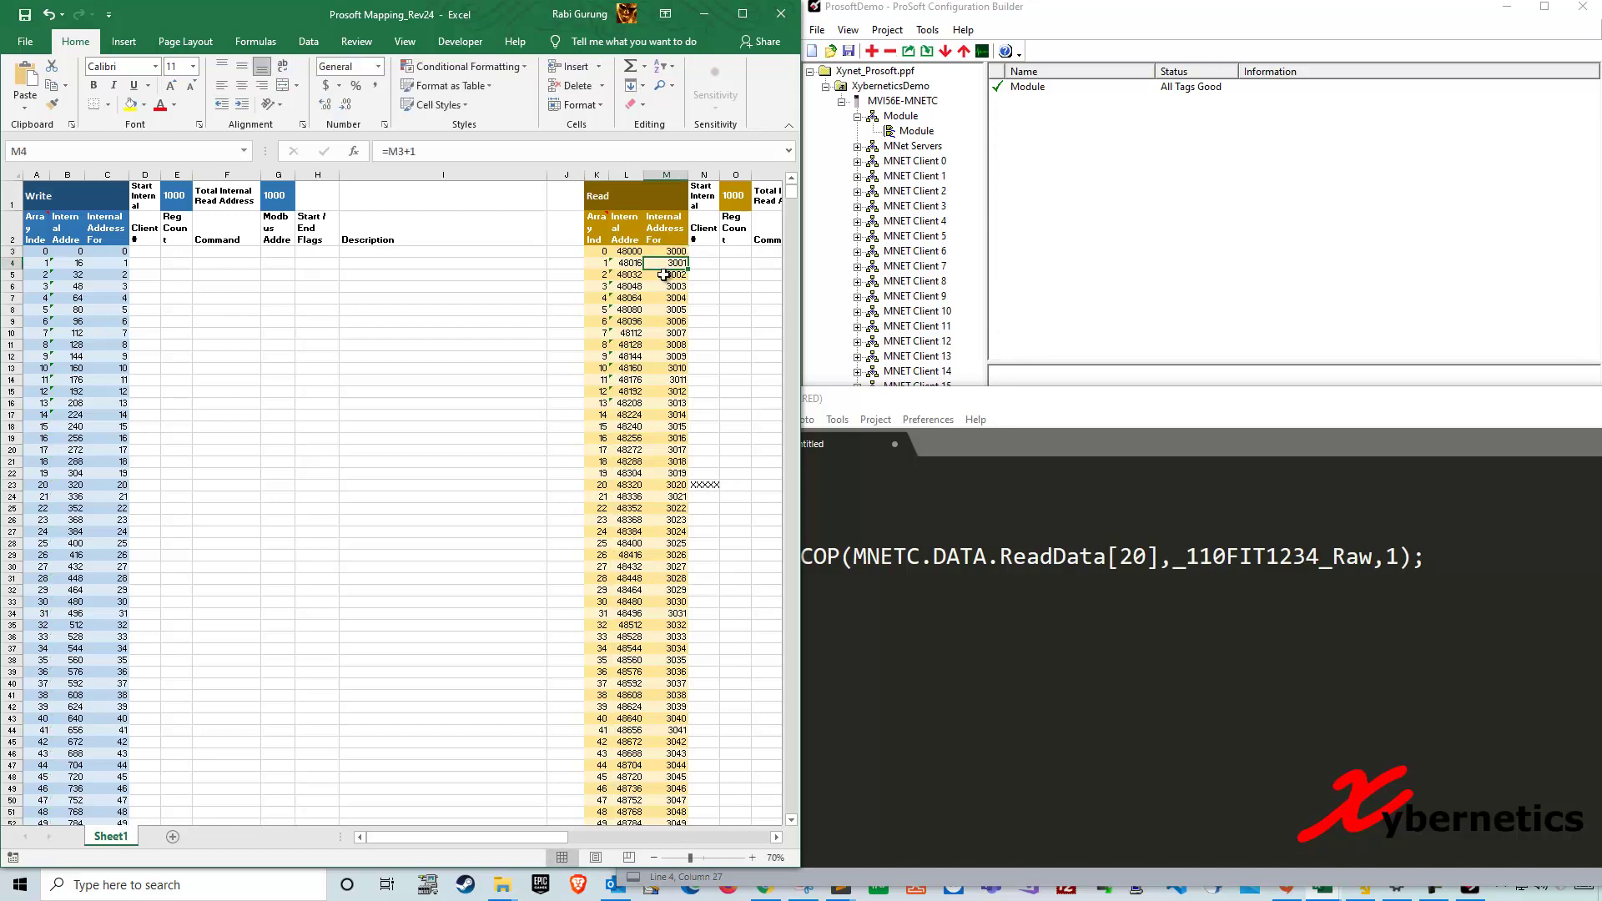
{"action": "left_click_drag", "start_coordinate": [631, 252], "coordinate": [631, 547]}
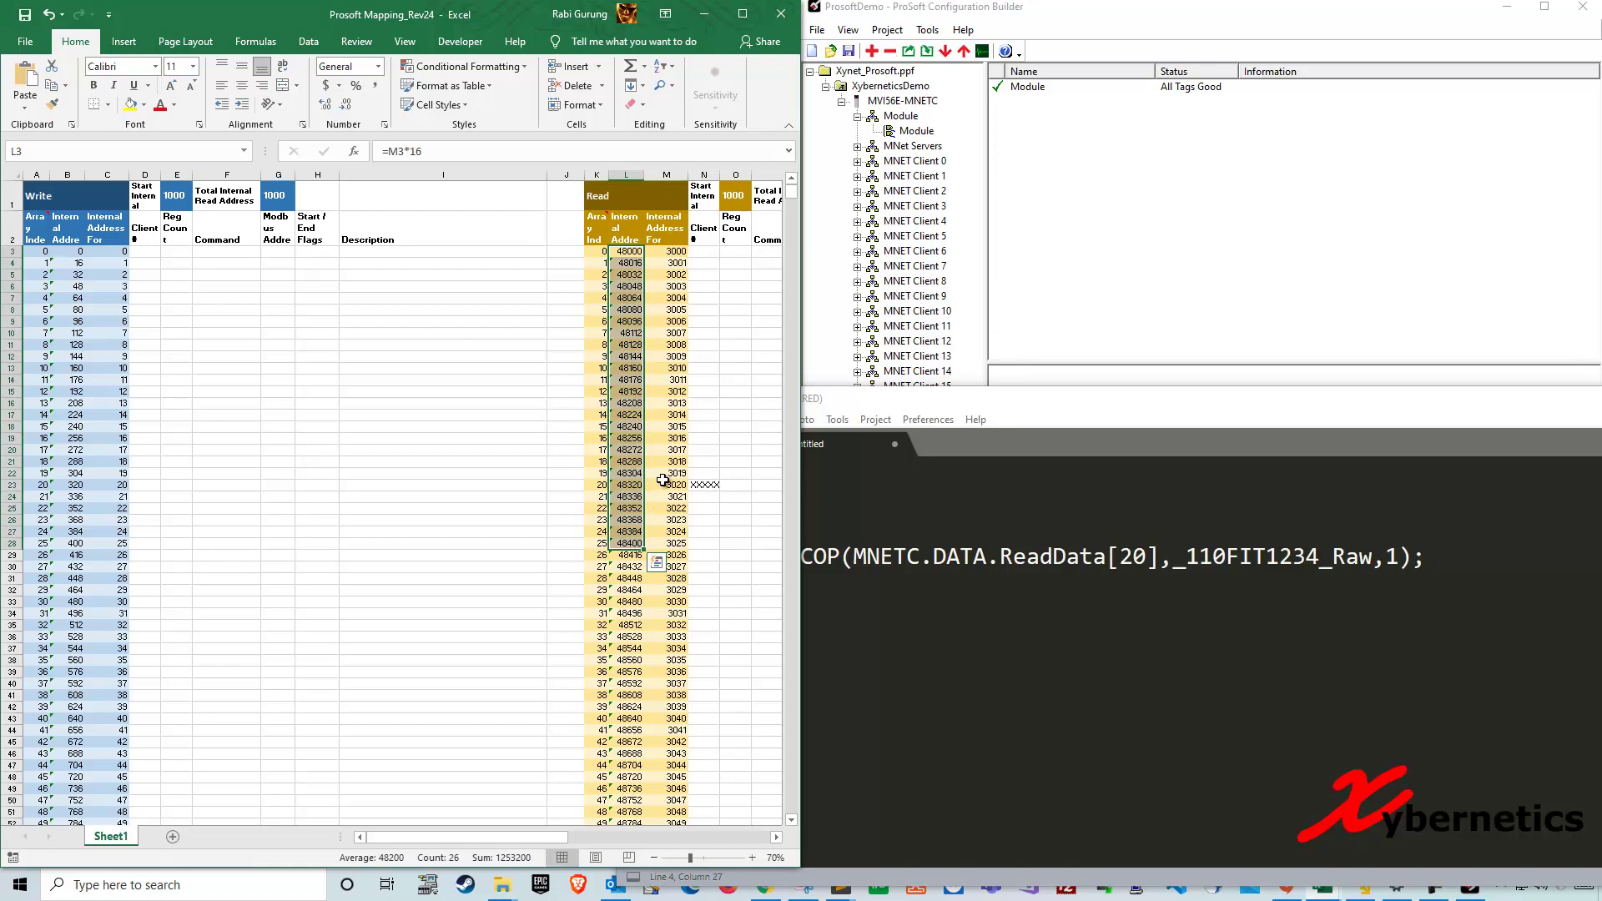
{"action": "left_click", "coordinate": [647, 484]}
{"action": "left_click", "coordinate": [607, 486]}
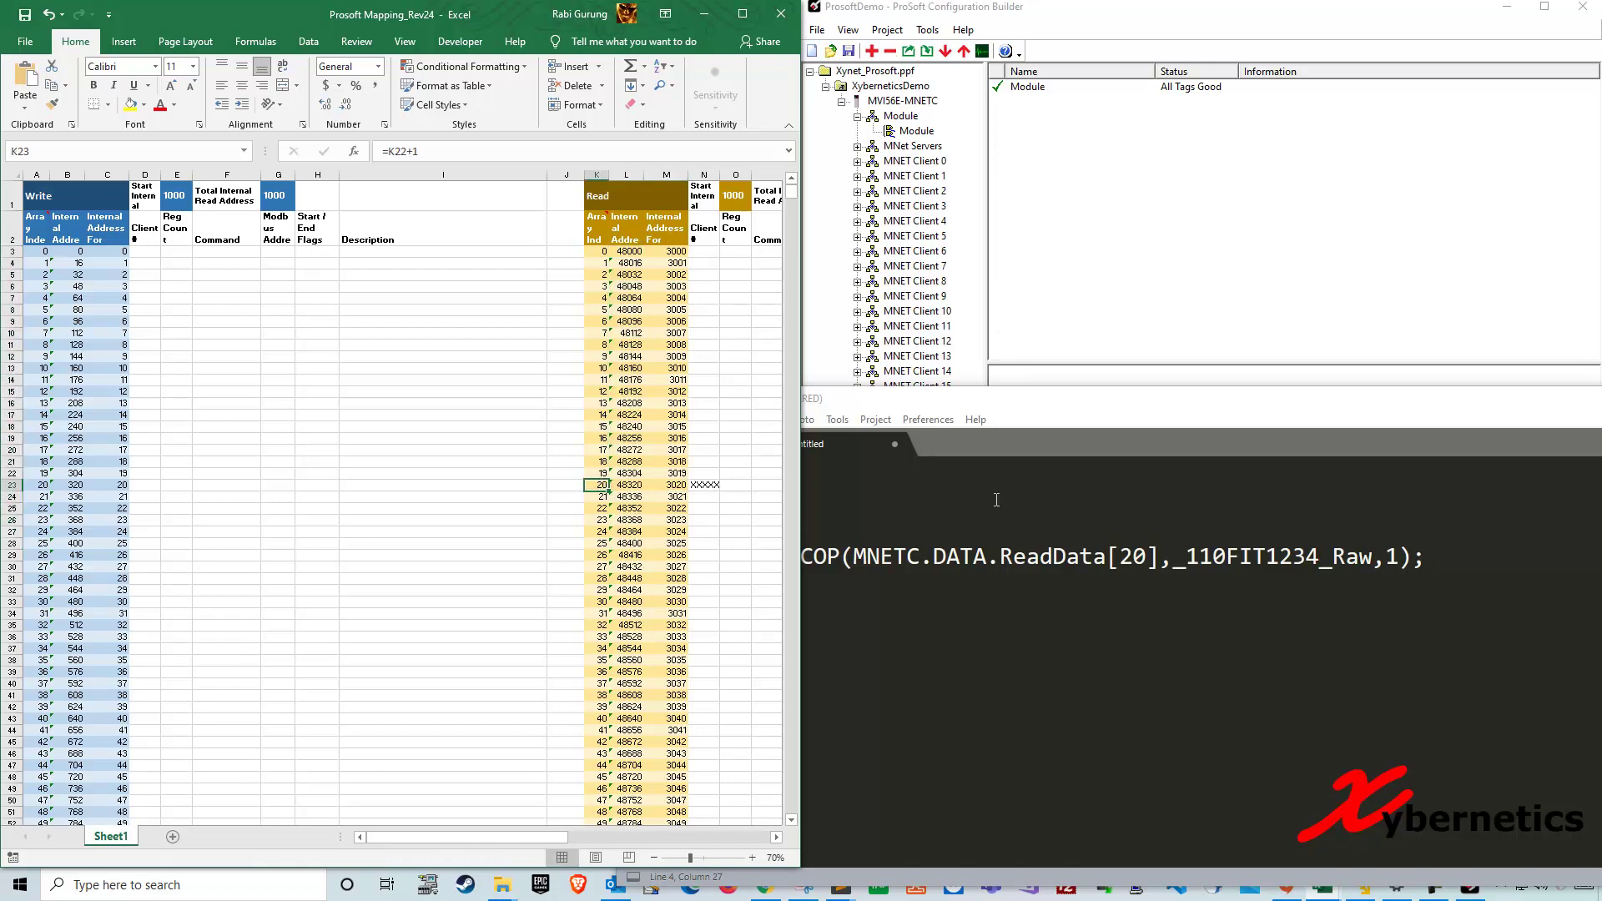
- Compare index 20 of the COP instruction with the array index and internal addresses in Excel cells K23:M23
{"action": "double_click", "coordinate": [1133, 557]}
{"action": "left_click", "coordinate": [609, 509]}
{"action": "left_click_drag", "start_coordinate": [598, 485], "coordinate": [677, 485]}
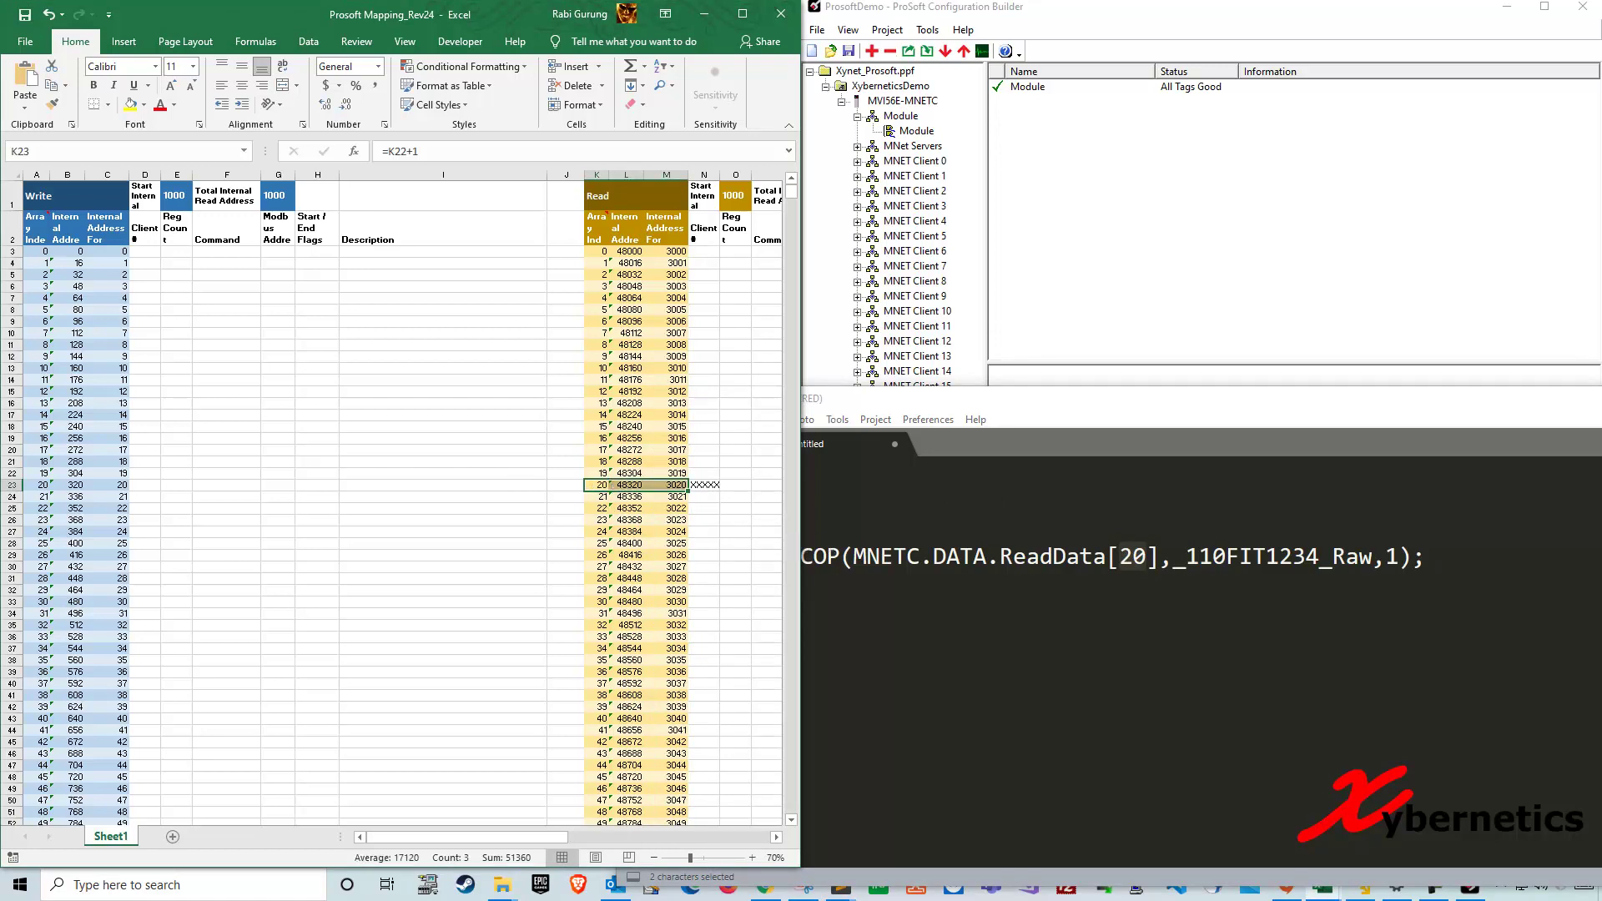
{"action": "left_click", "coordinate": [831, 544]}
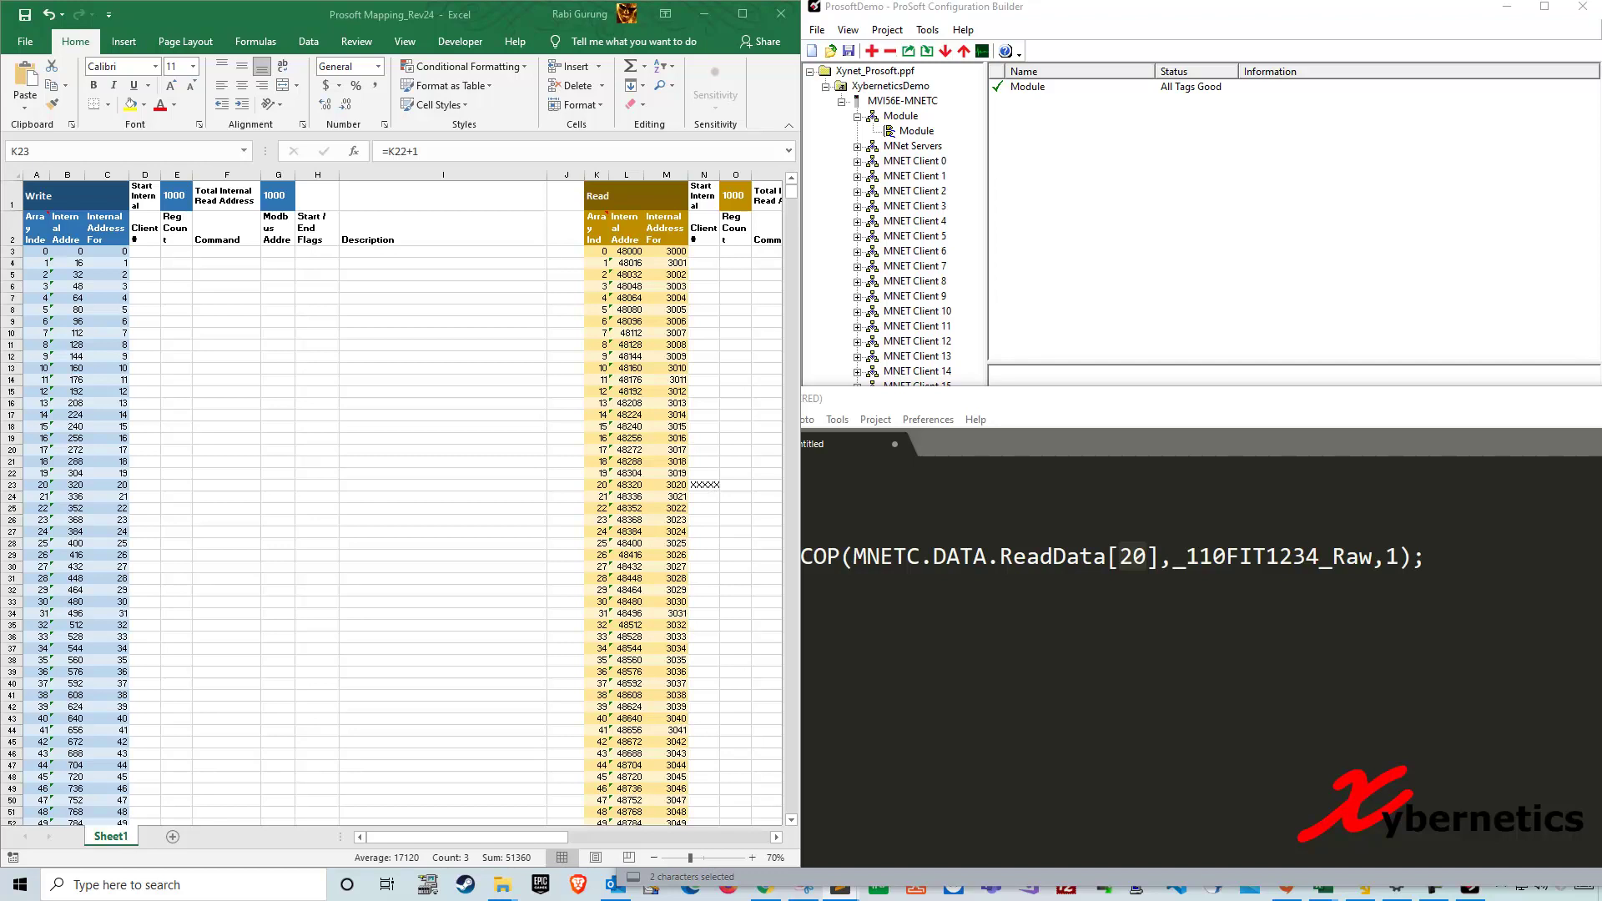
- In Sublime Text, add the line "_210PIC2468_SP := MNETC.DATA.ReadData[107];" on line 6, followed by blank lines
{"action": "left_click", "coordinate": [1047, 657]}
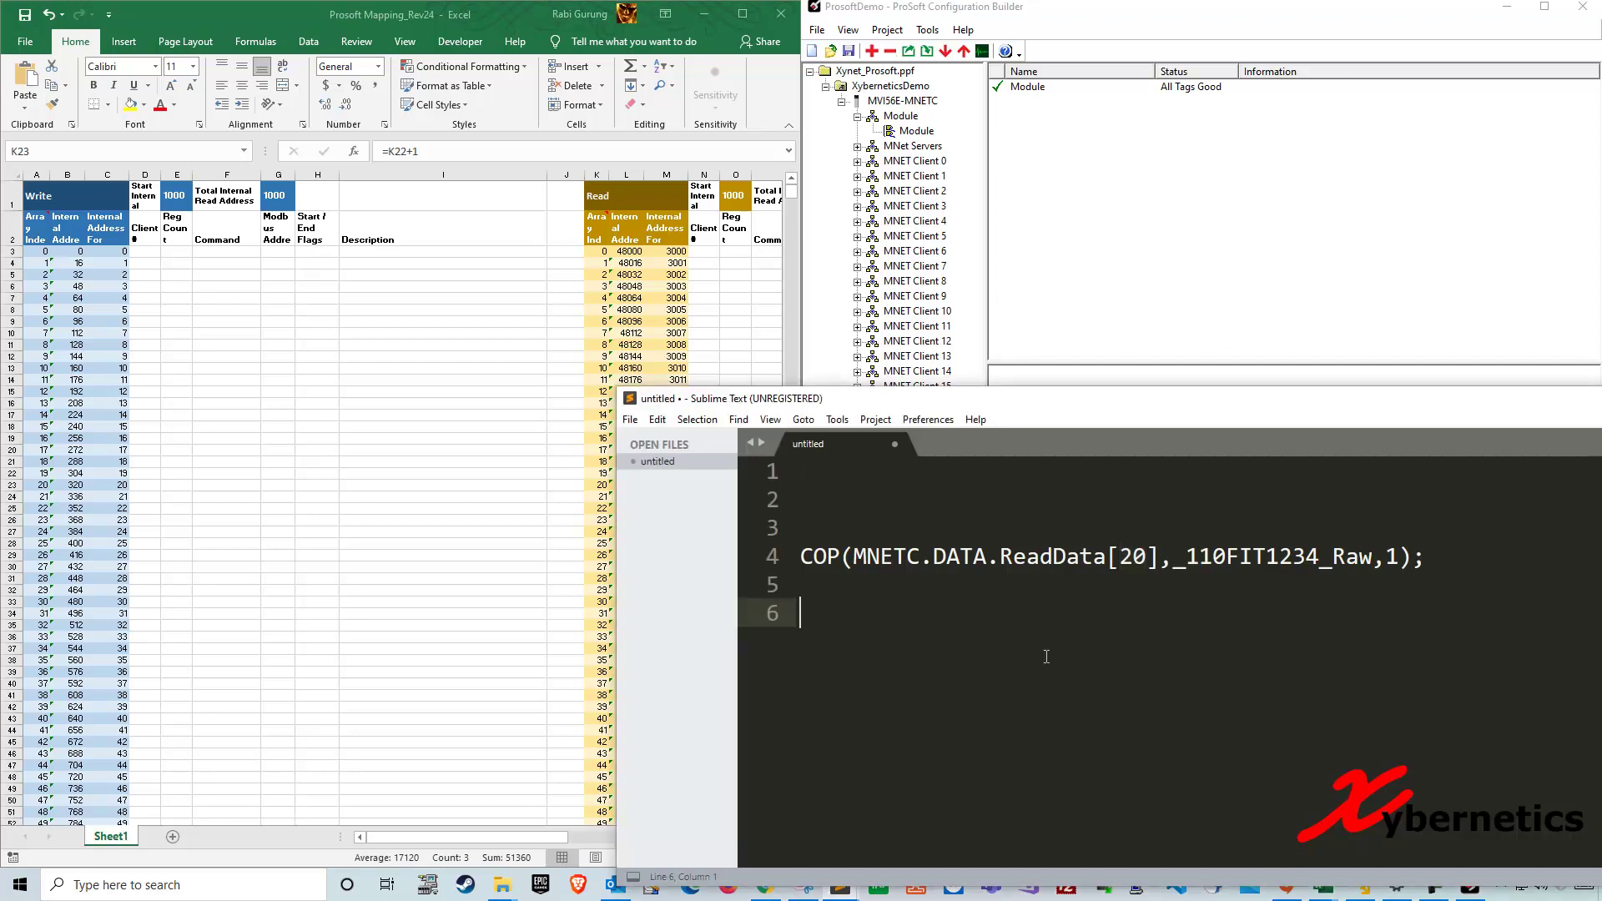
{"action": "type", "text": "_210PIC2468_SP := MNETC.DATA.ReadData[107];"}
{"action": "key", "text": "Return"}
{"action": "key", "text": "Return"}
{"action": "key", "text": "Return"}
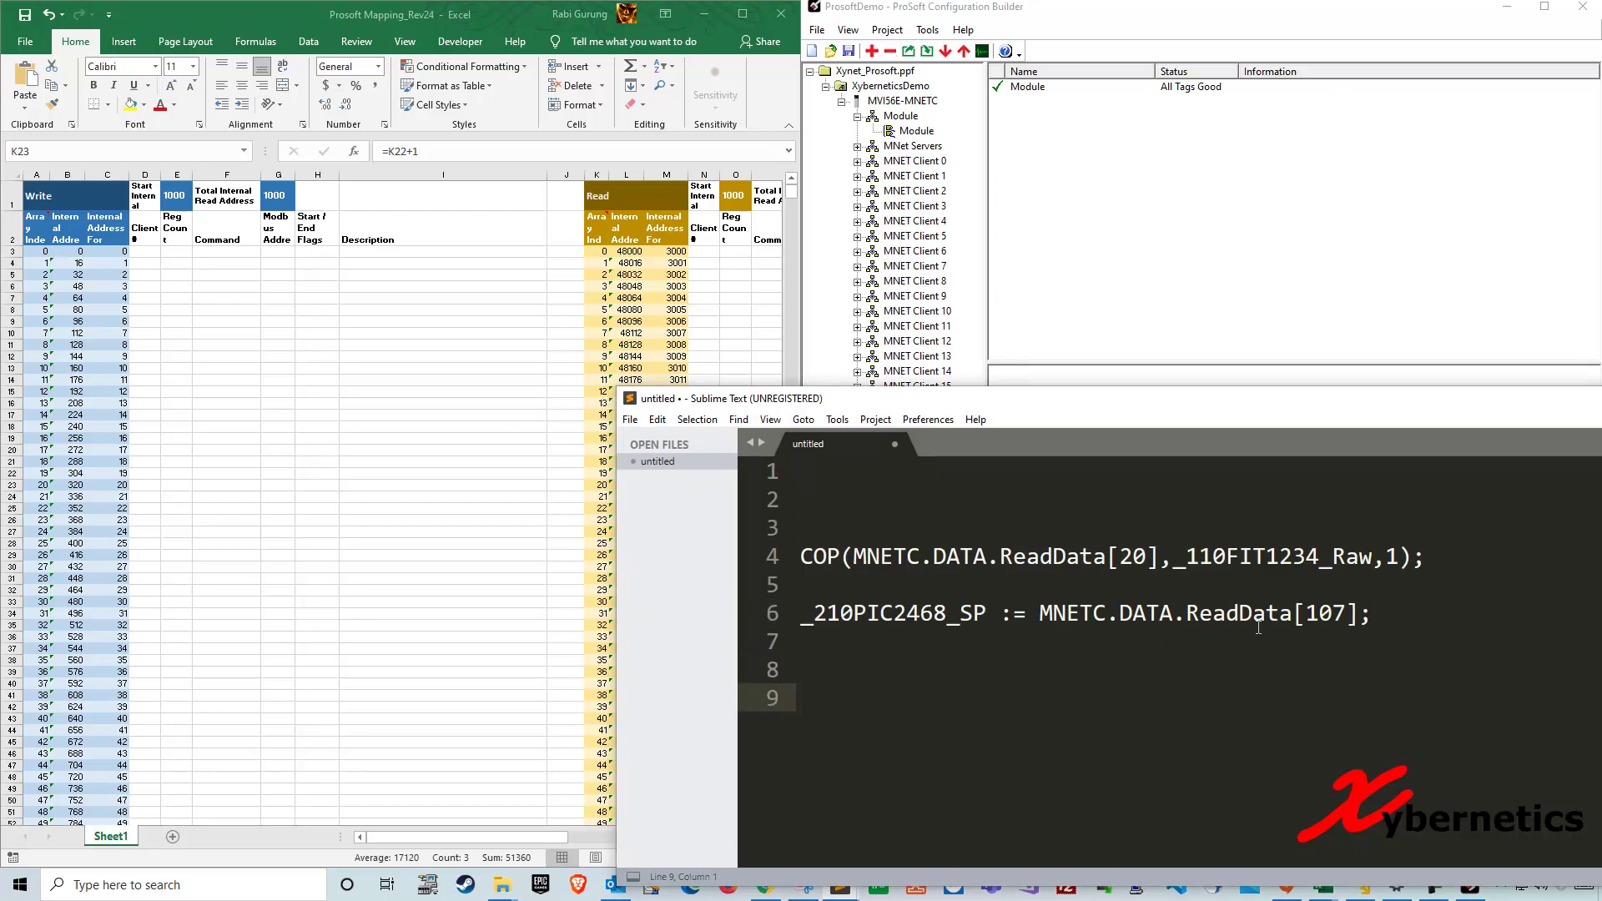
- Append bit .0 to ReadData[107] on line 6 and rename the destination tag to _210PIC2468_ALRM
{"action": "left_click", "coordinate": [1040, 614]}
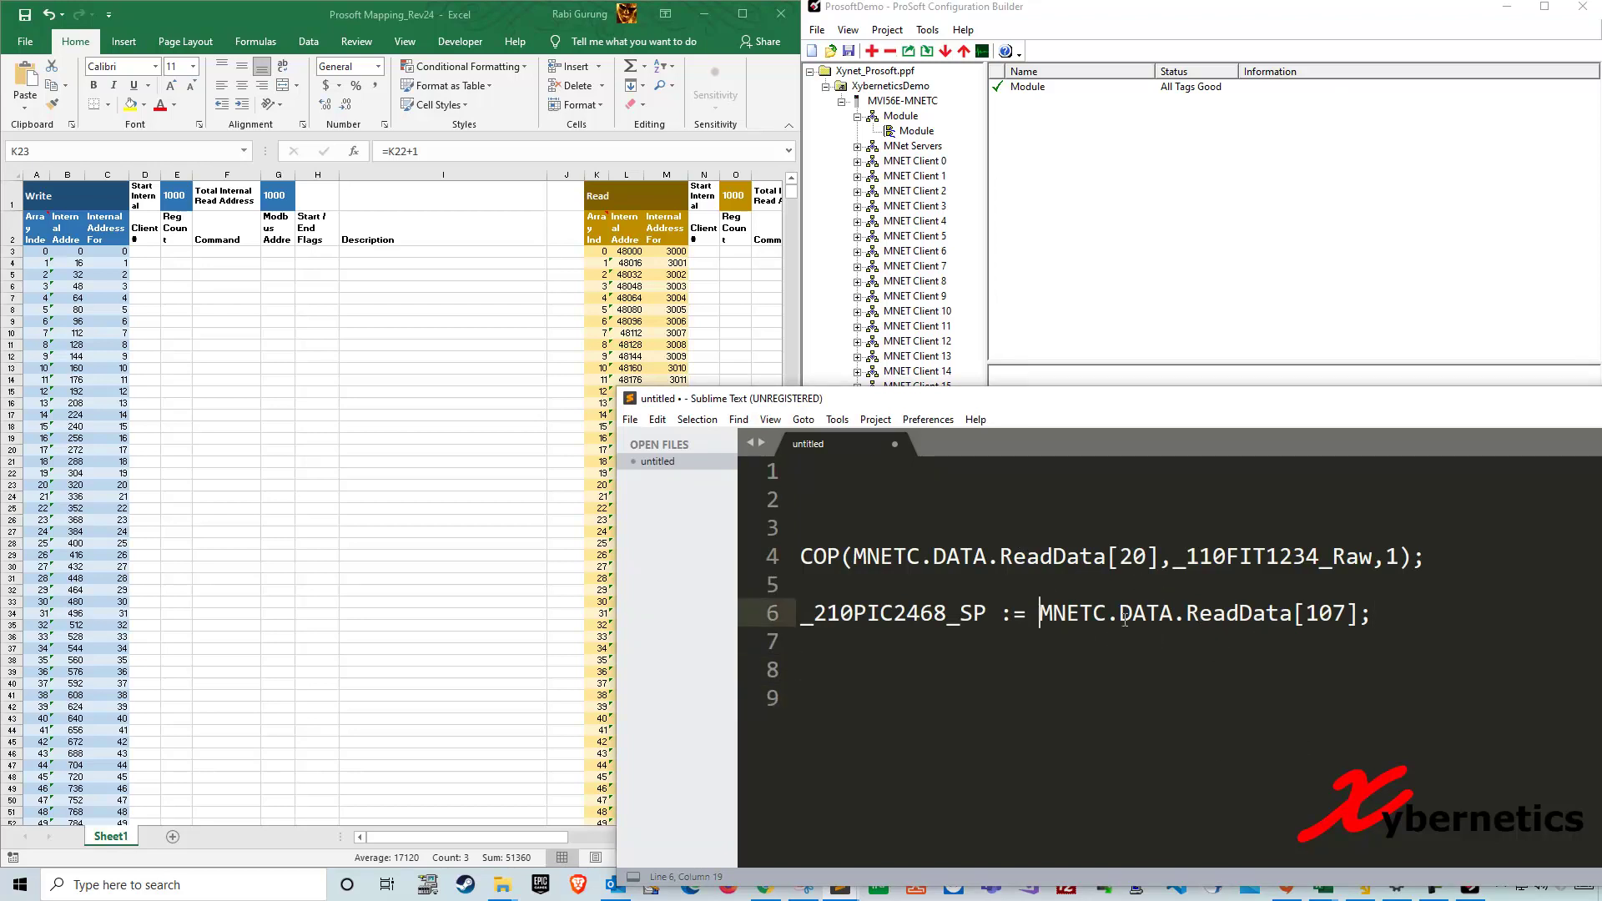
{"action": "left_click", "coordinate": [1363, 615]}
{"action": "type", "text": ".0"}
{"action": "left_click", "coordinate": [989, 613]}
{"action": "key", "text": "BackSpace"}
{"action": "key", "text": "BackSpace"}
{"action": "type", "text": "ALRM"}
{"action": "left_click", "coordinate": [901, 634]}
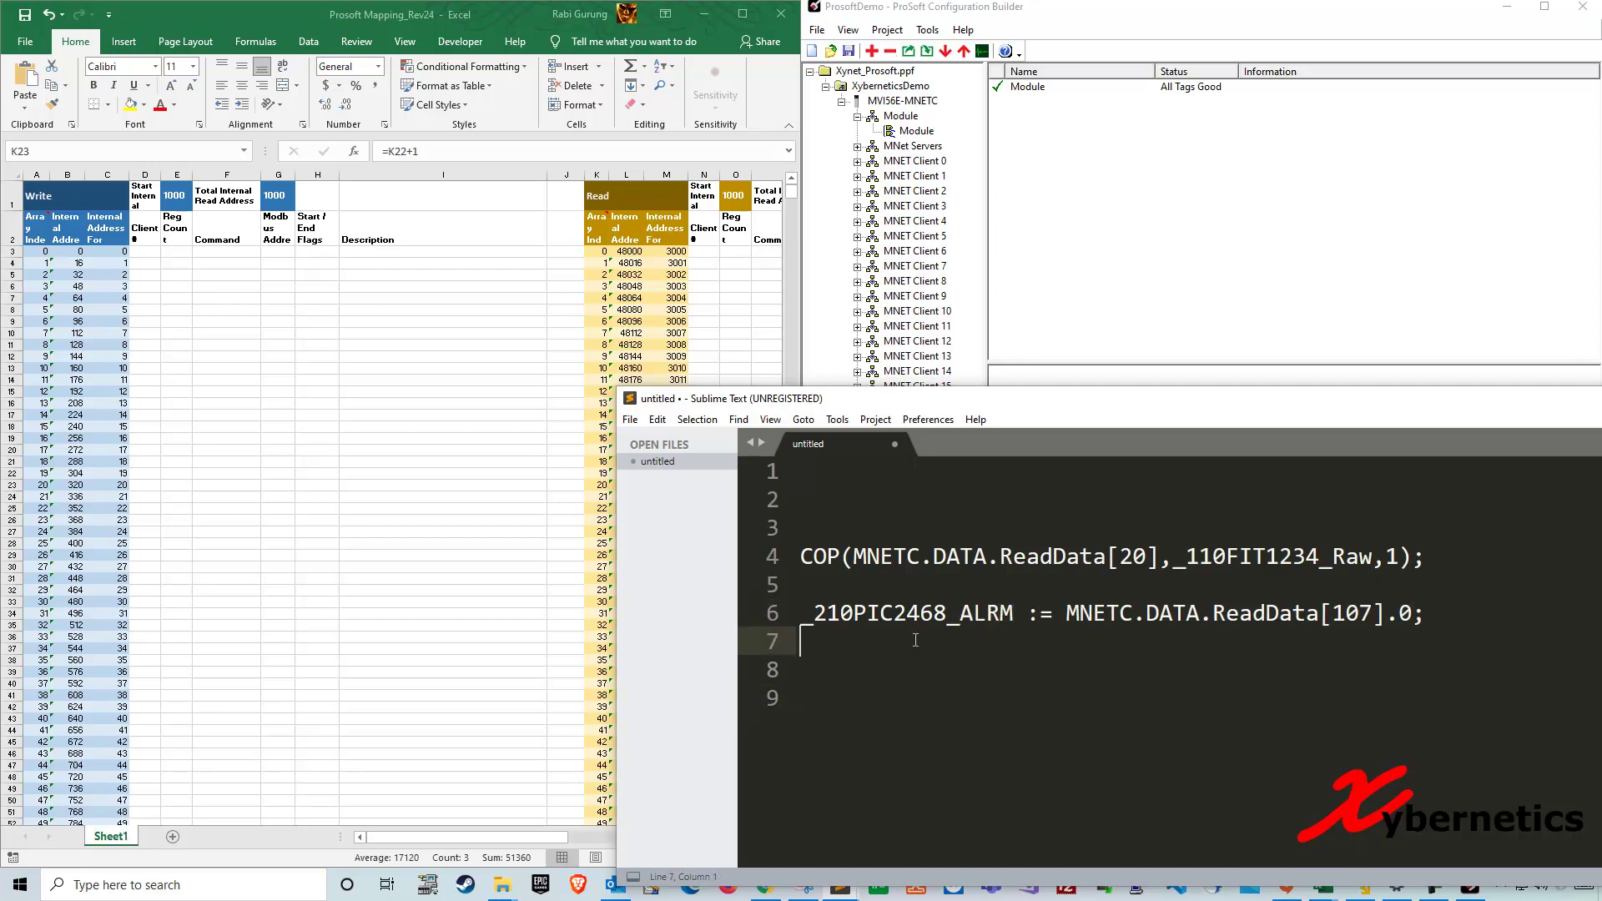
- Rename the destination tag on line 6 to _210PIC2468_AM
{"action": "left_click_drag", "start_coordinate": [810, 614], "coordinate": [1014, 614]}
{"action": "left_click", "coordinate": [1014, 614]}
{"action": "type", "text": "A"}
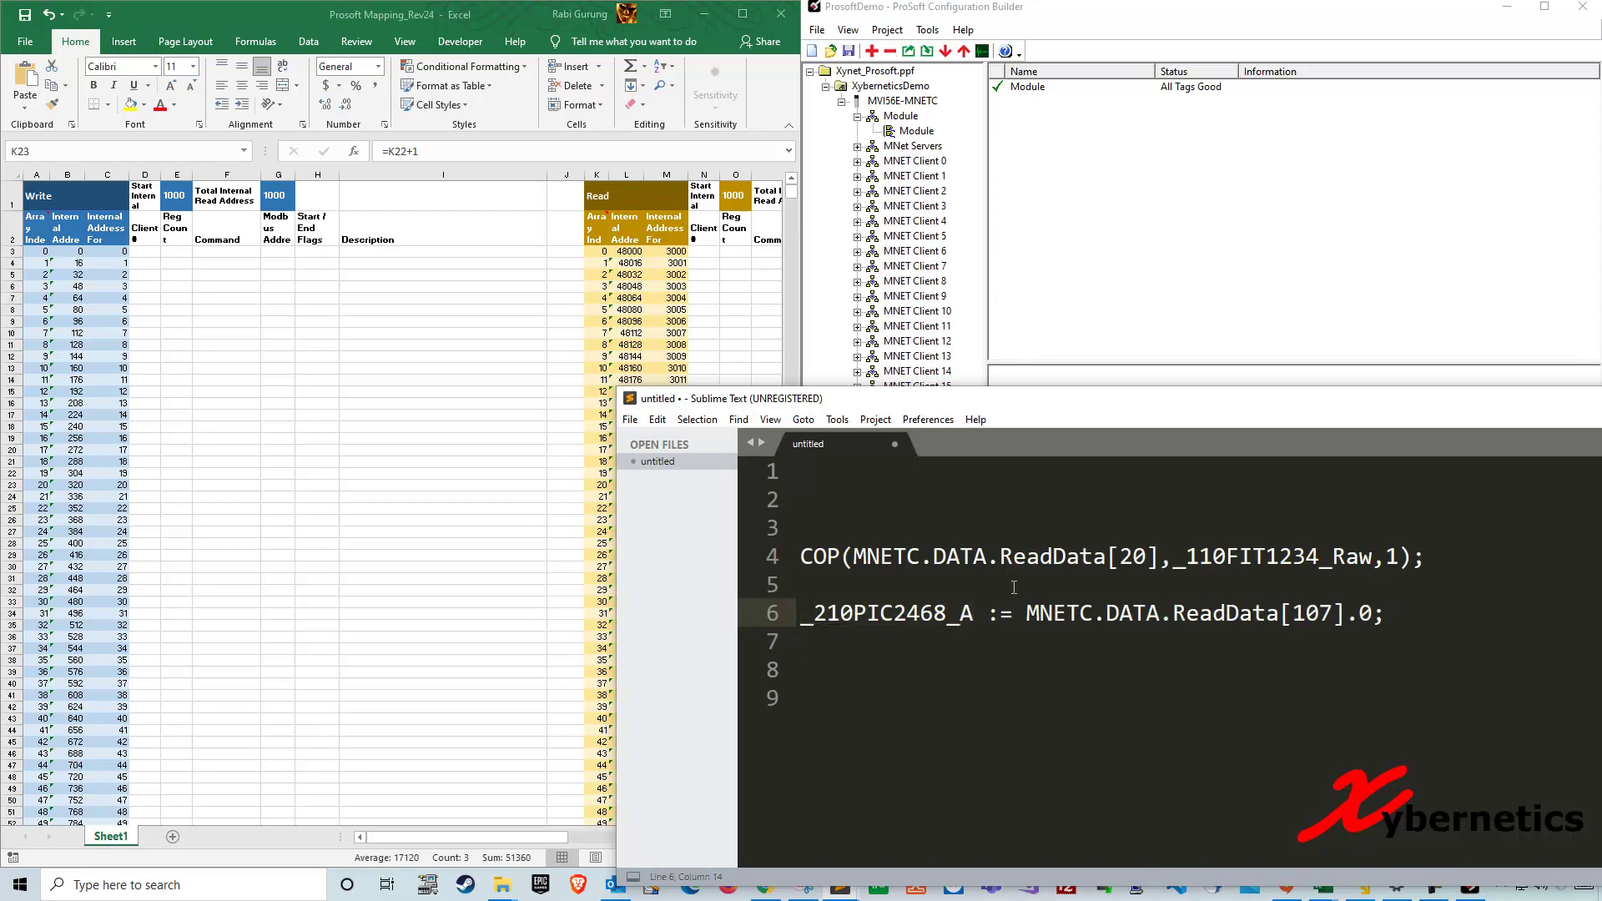
{"action": "type", "text": "M"}
{"action": "left_click", "coordinate": [1189, 668]}
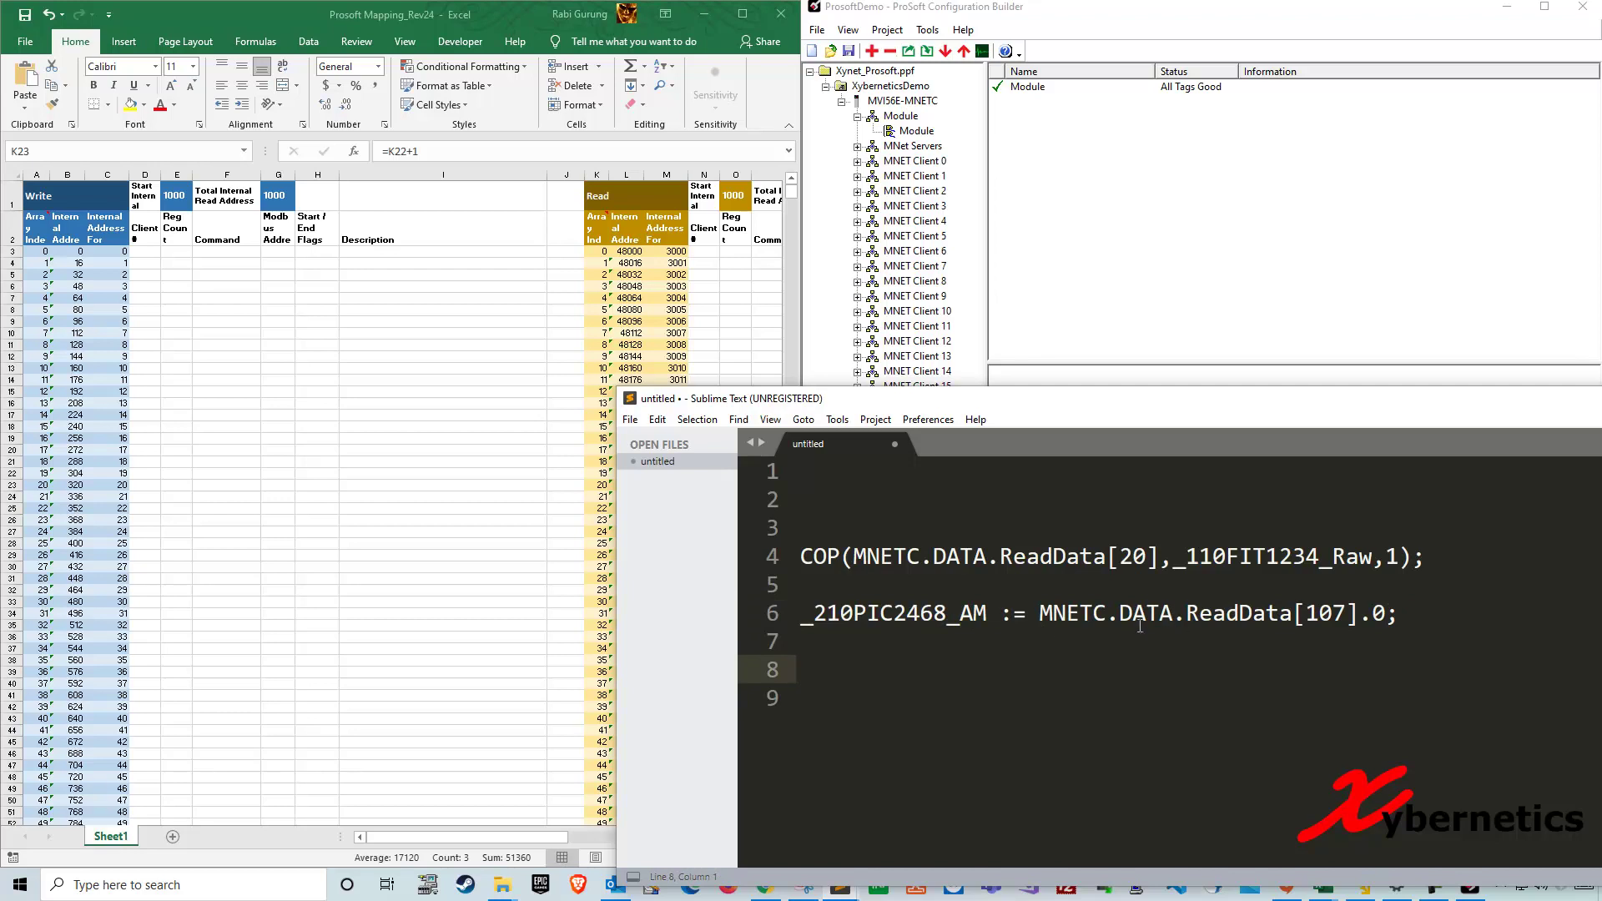
- Switch to Excel, find read array index 107 and mark its row with YYYY in cell N110
{"action": "double_click", "coordinate": [893, 617]}
{"action": "left_click", "coordinate": [1106, 670]}
{"action": "left_click_drag", "start_coordinate": [1045, 614], "coordinate": [1391, 617]}
{"action": "left_click", "coordinate": [601, 476]}
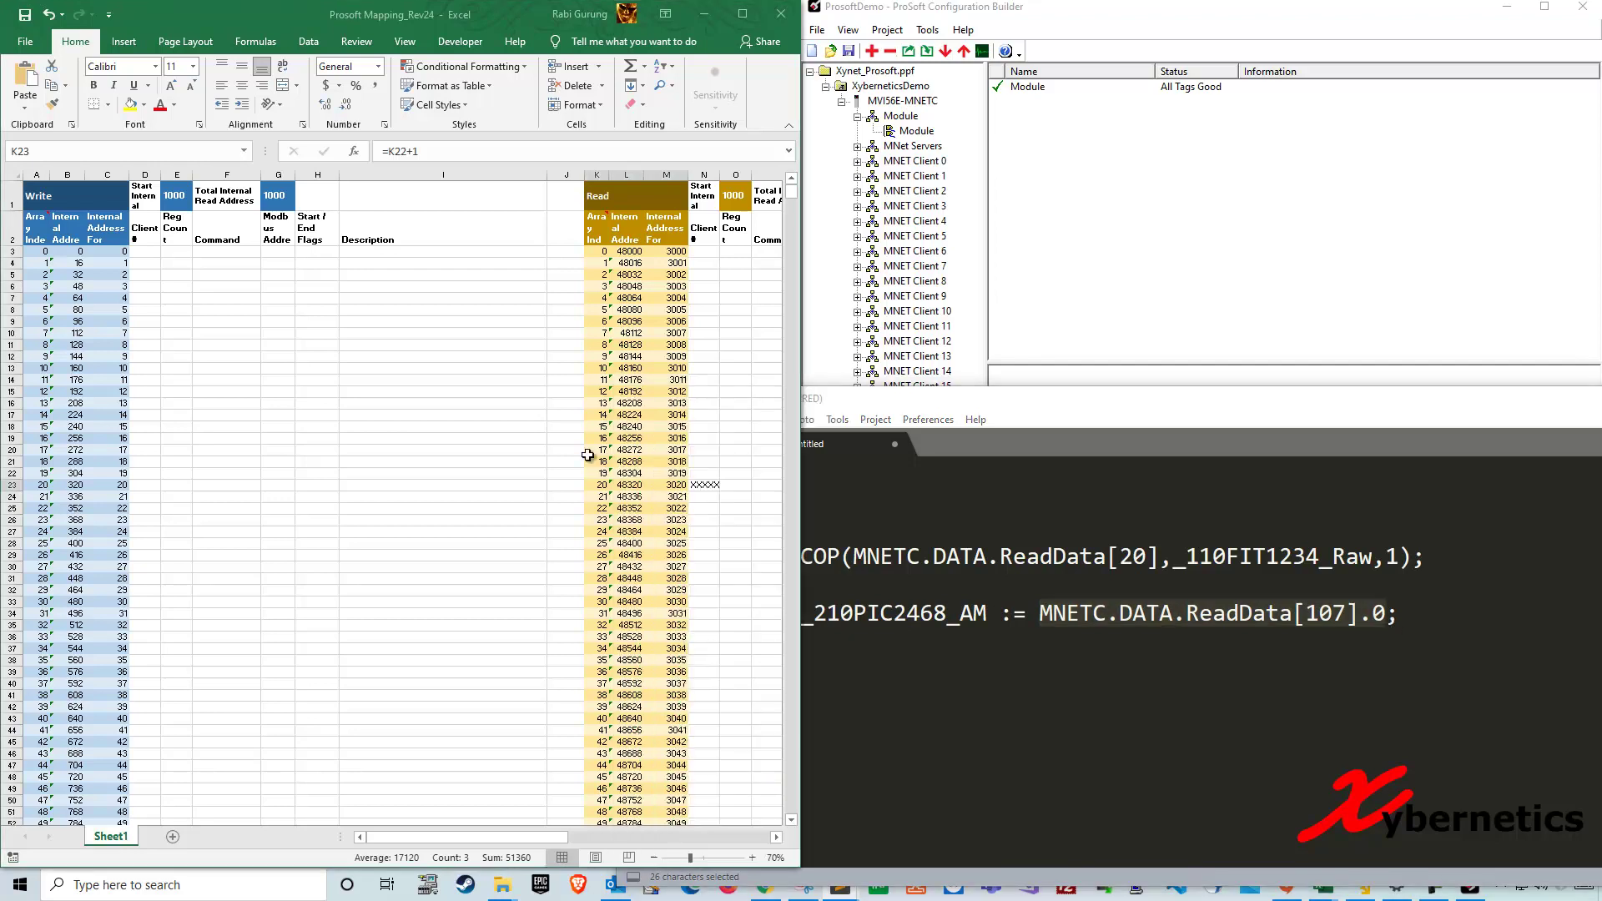
{"action": "scroll", "coordinate": [634, 546], "scroll_direction": "down", "scroll_amount": 15}
{"action": "scroll", "coordinate": [601, 639], "scroll_direction": "down", "scroll_amount": 12}
{"action": "left_click", "coordinate": [597, 525]}
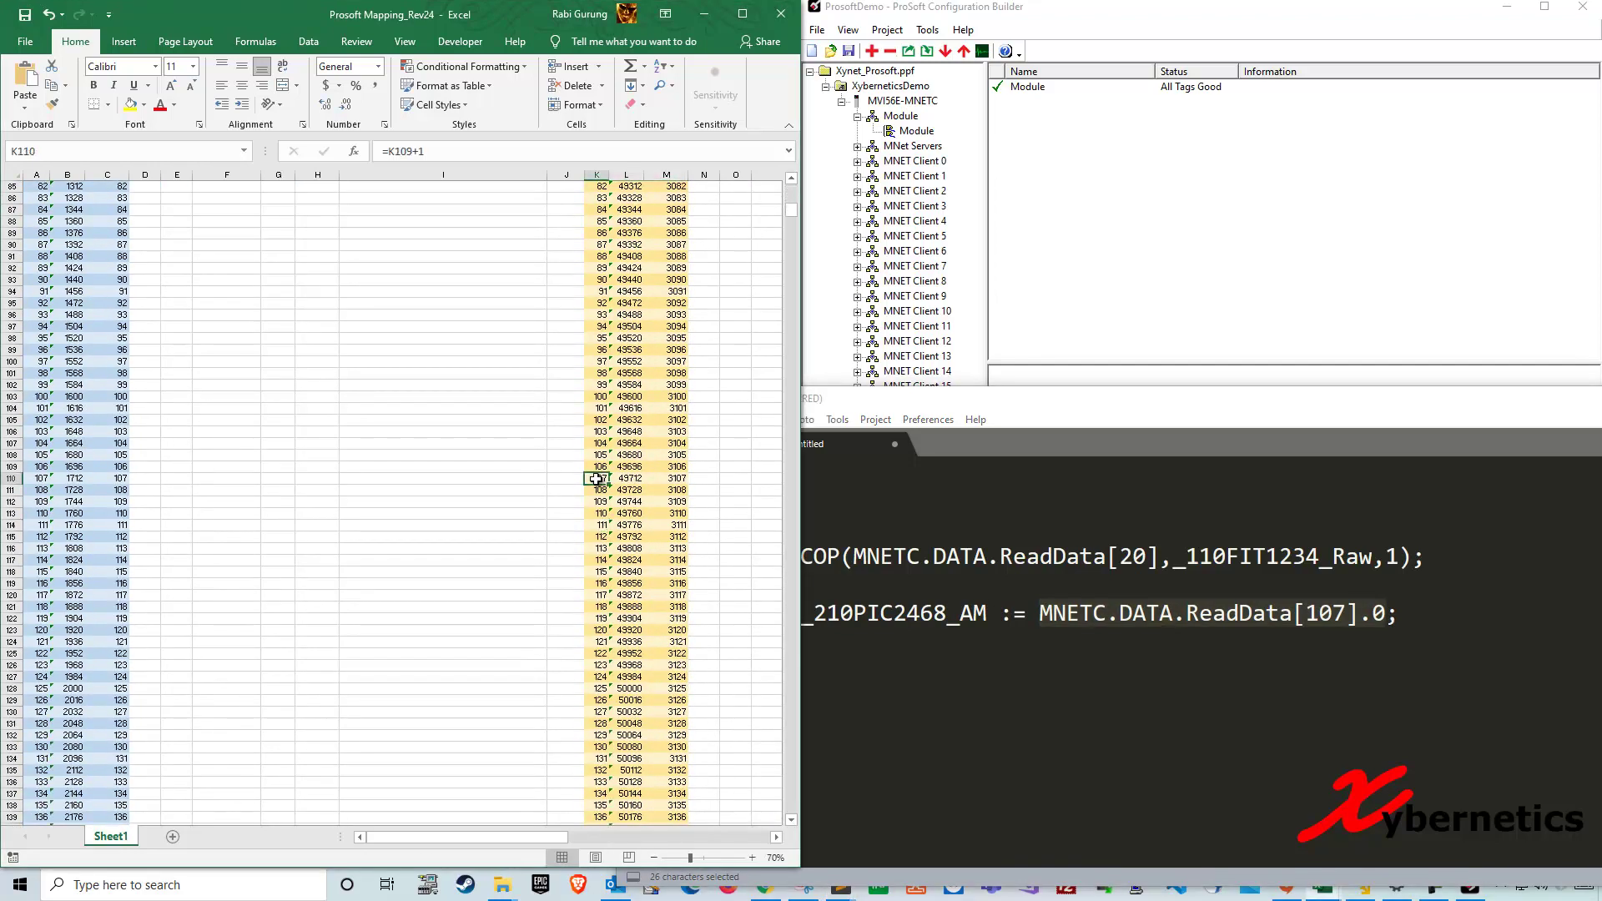
{"action": "left_click", "coordinate": [712, 478]}
{"action": "type", "text": "YYYY"}
{"action": "left_click", "coordinate": [735, 523]}
{"action": "left_click", "coordinate": [705, 478]}
- Examine bit .0, the ReadData array and index 107 in the line 6 assignment in Sublime Text
{"action": "left_click", "coordinate": [1379, 615]}
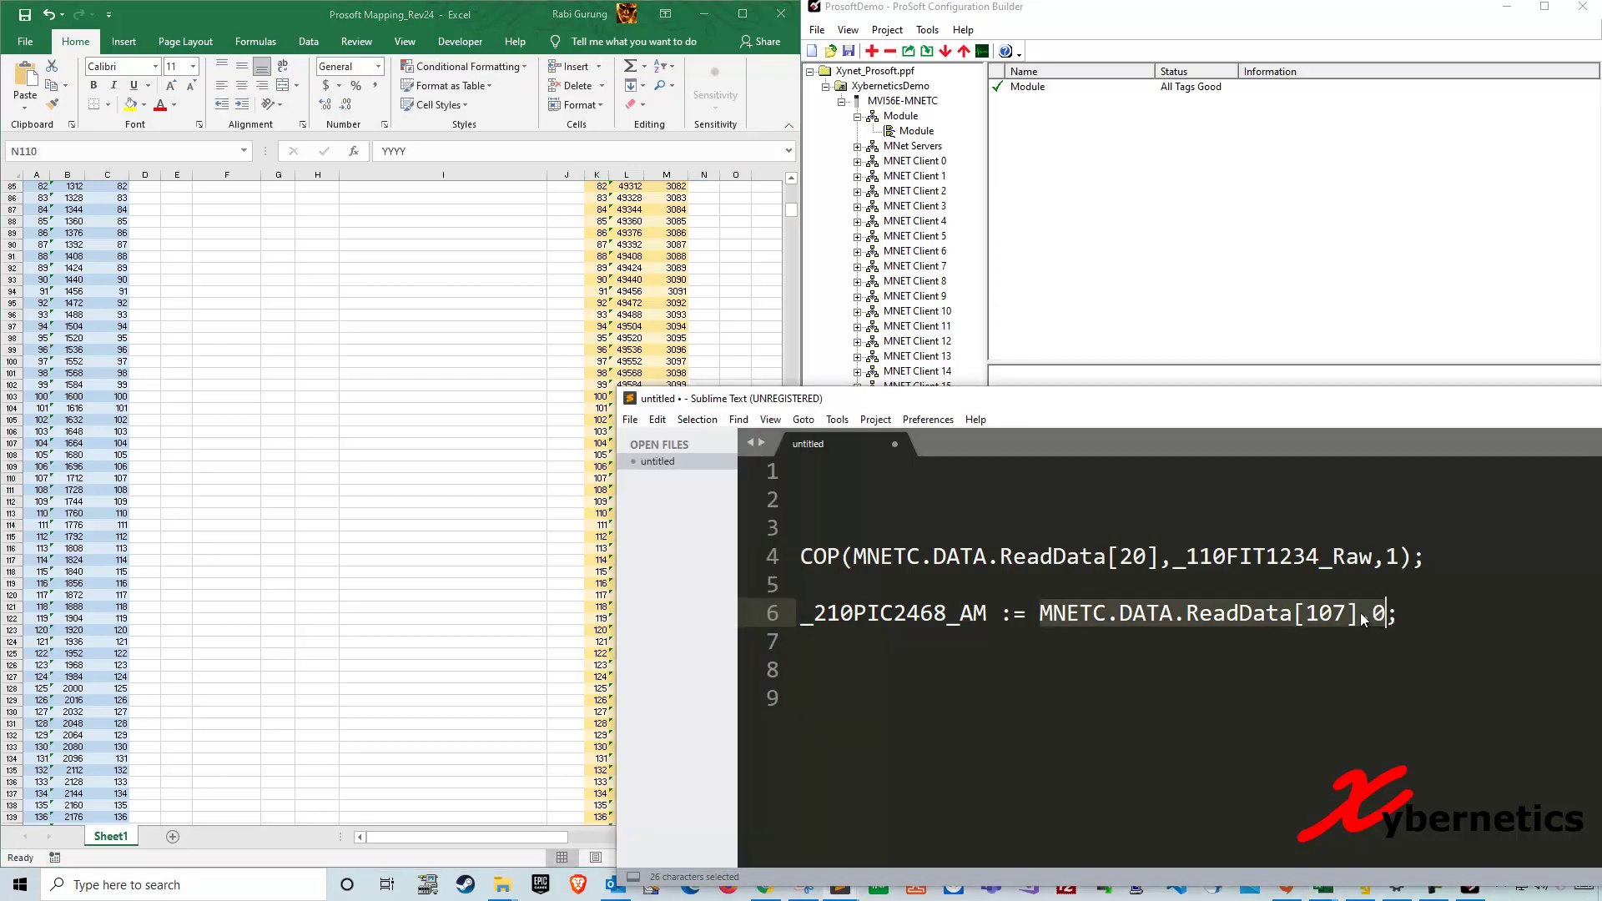
{"action": "left_click_drag", "start_coordinate": [1362, 615], "coordinate": [1388, 615]}
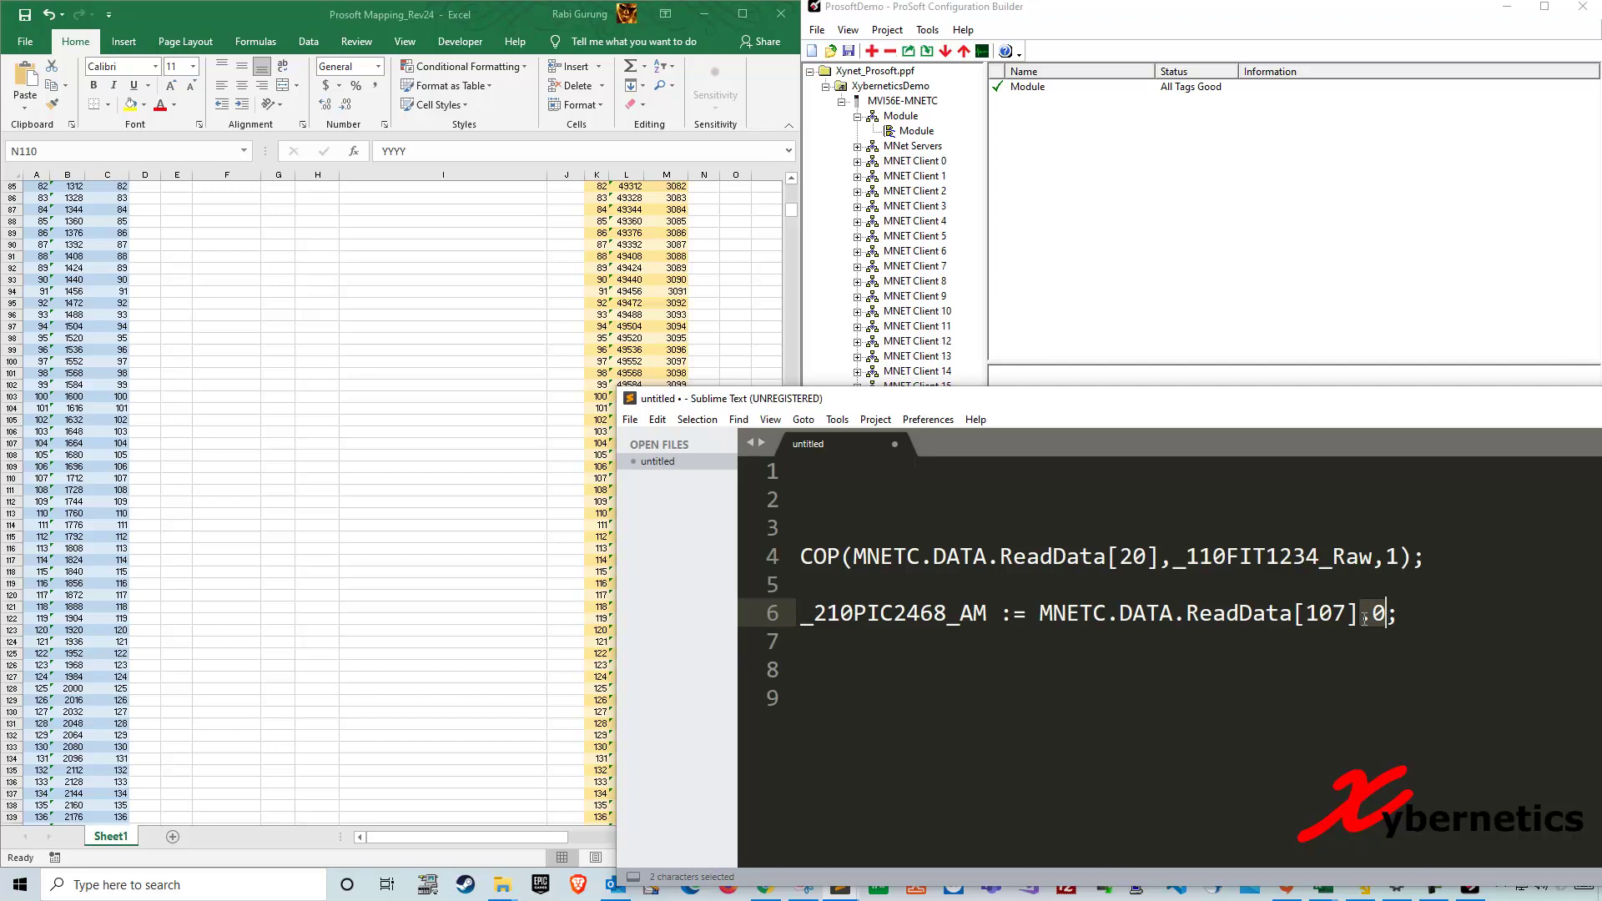
{"action": "left_click_drag", "start_coordinate": [1046, 615], "coordinate": [1351, 617]}
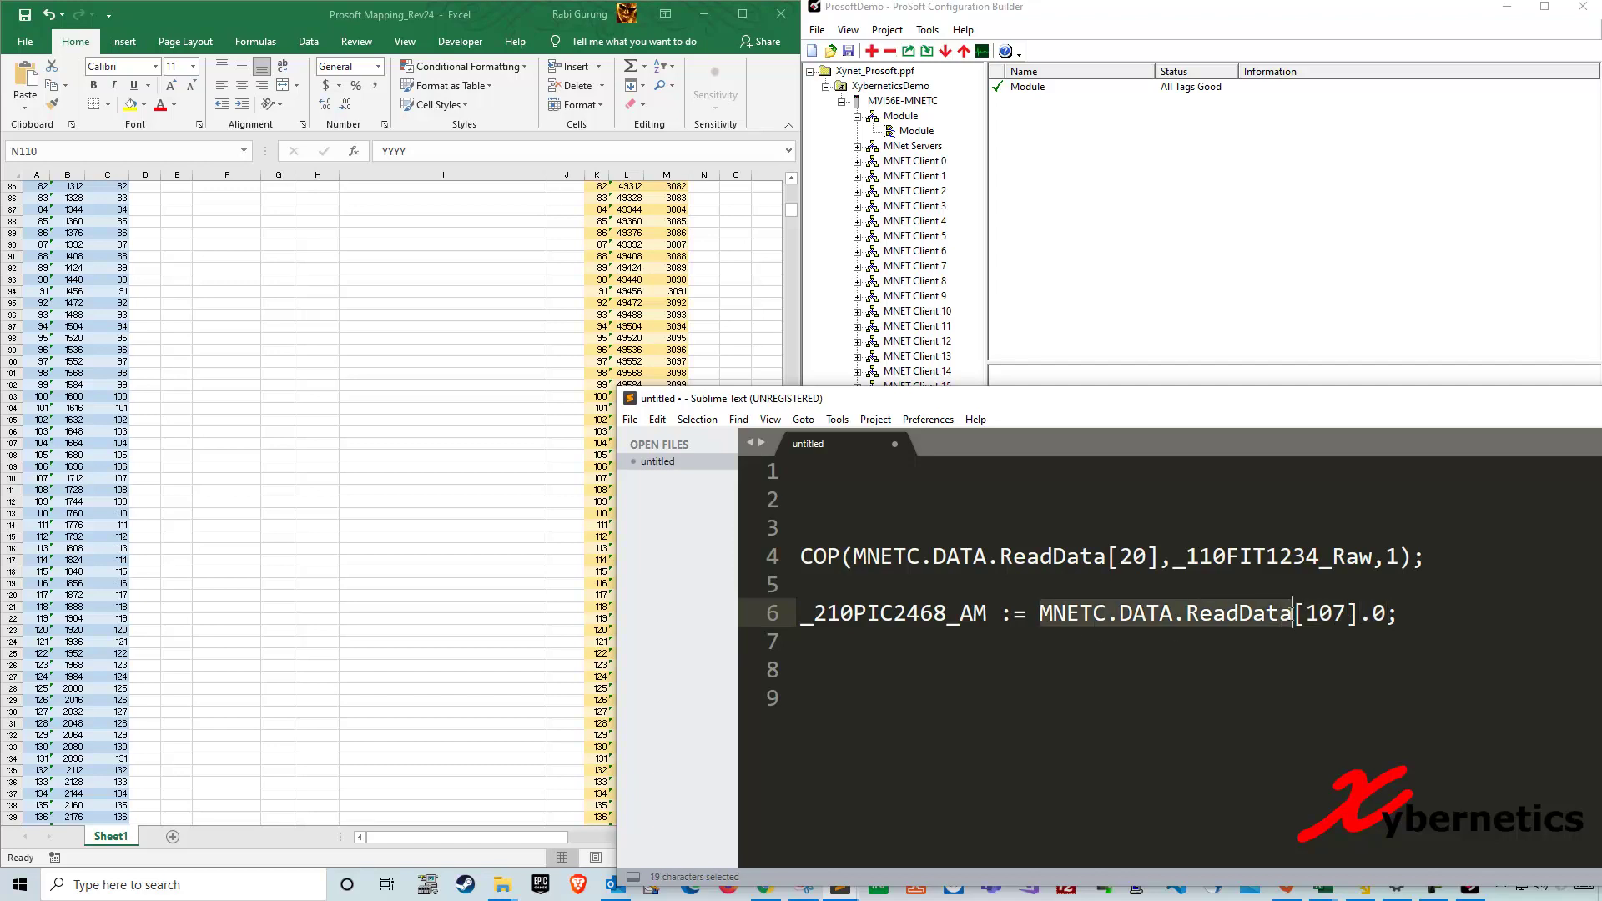
{"action": "double_click", "coordinate": [1323, 618]}
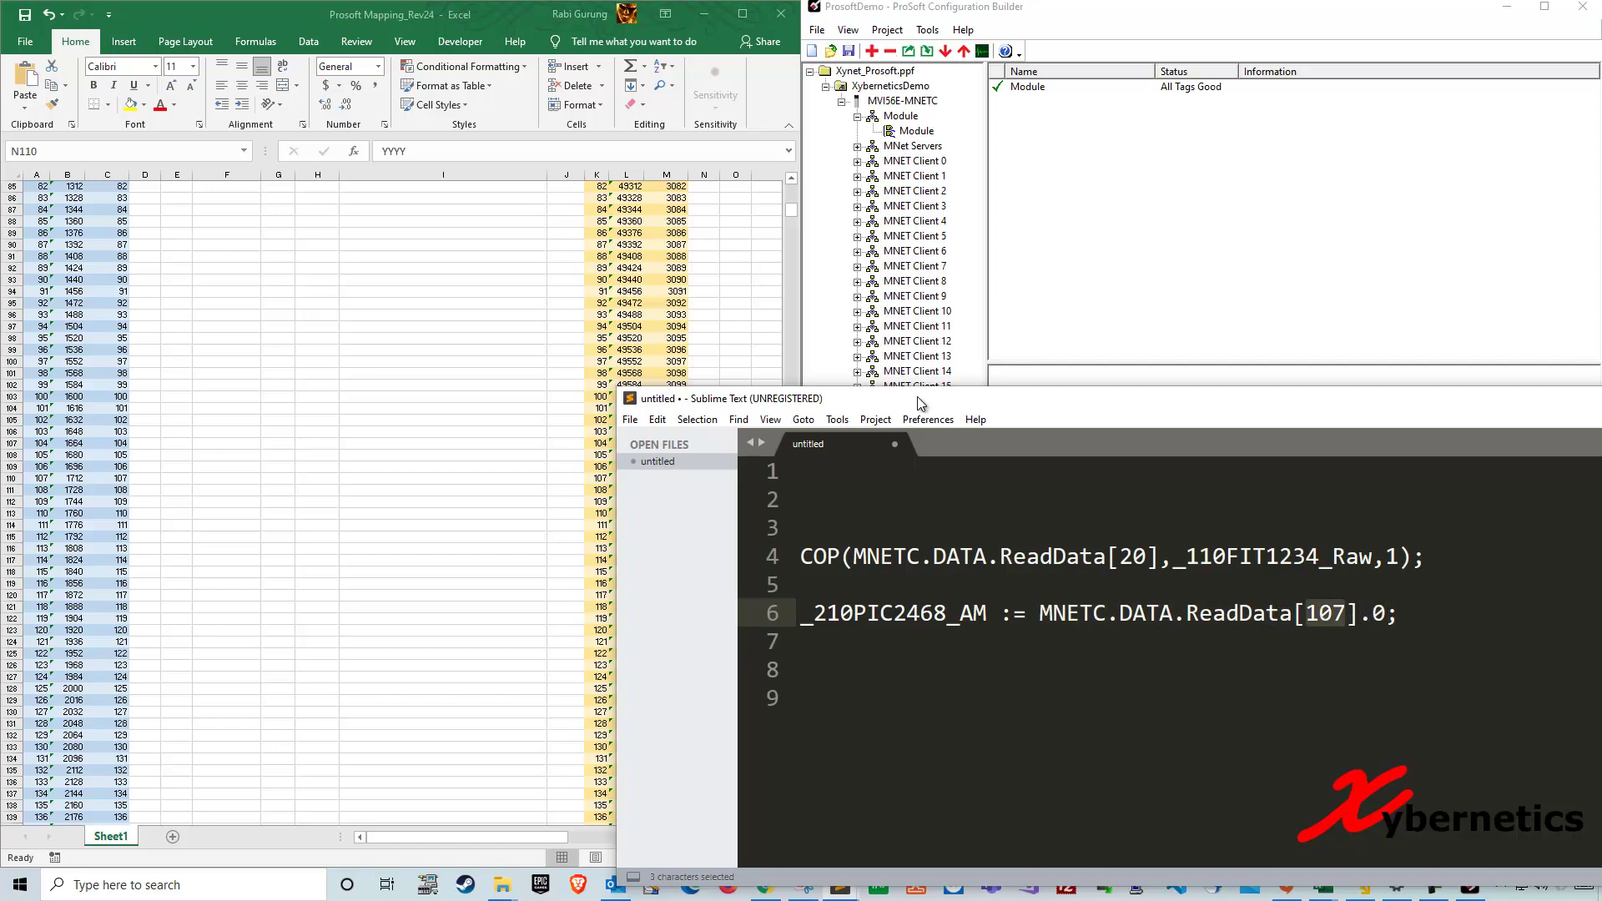
- Move the Sublime Text window clear of Excel column N and compare the destination tags on lines 4 and 6
{"action": "left_click_drag", "start_coordinate": [922, 404], "coordinate": [1064, 400]}
{"action": "left_click", "coordinate": [1039, 610]}
{"action": "left_click_drag", "start_coordinate": [1133, 612], "coordinate": [945, 615]}
{"action": "left_click", "coordinate": [1078, 525]}
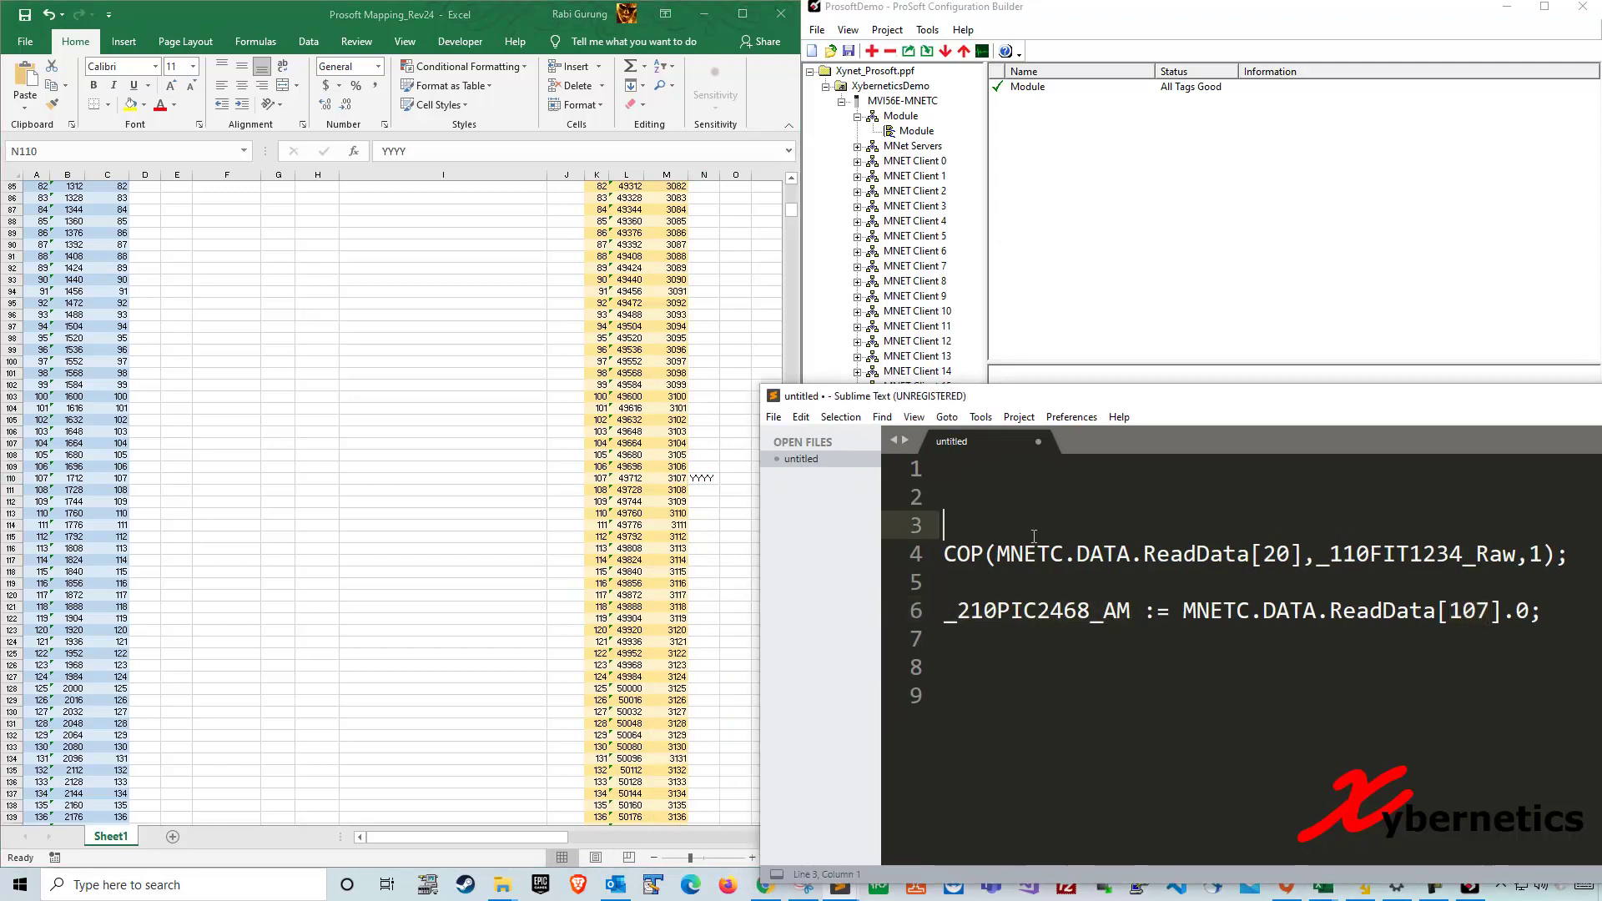
{"action": "double_click", "coordinate": [1420, 554]}
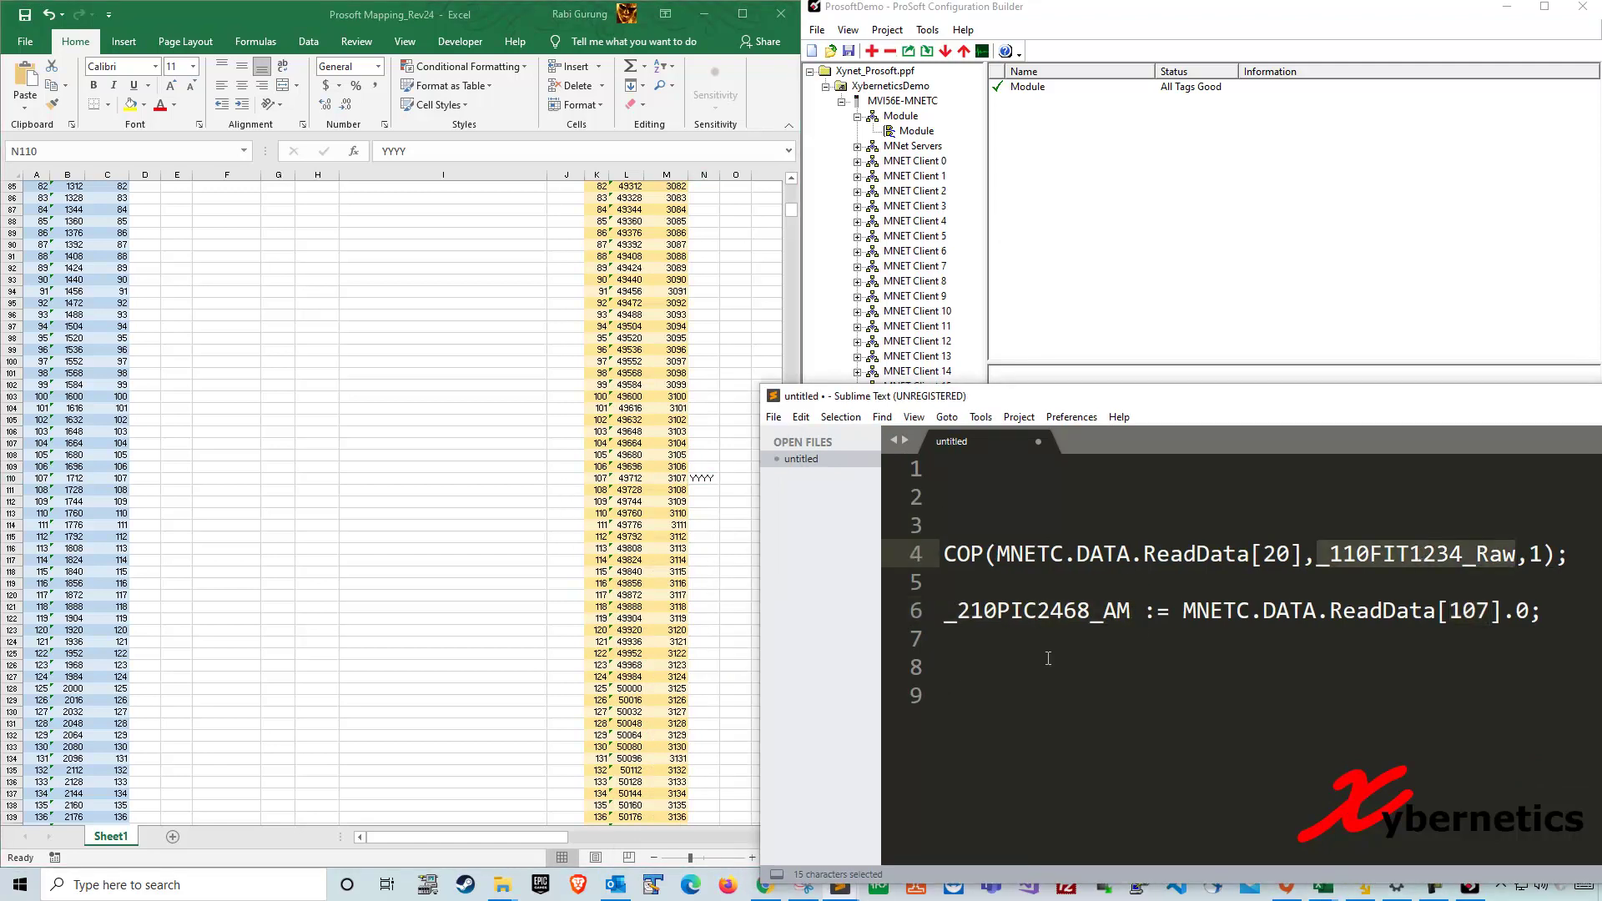
{"action": "left_click_drag", "start_coordinate": [1133, 612], "coordinate": [945, 618]}
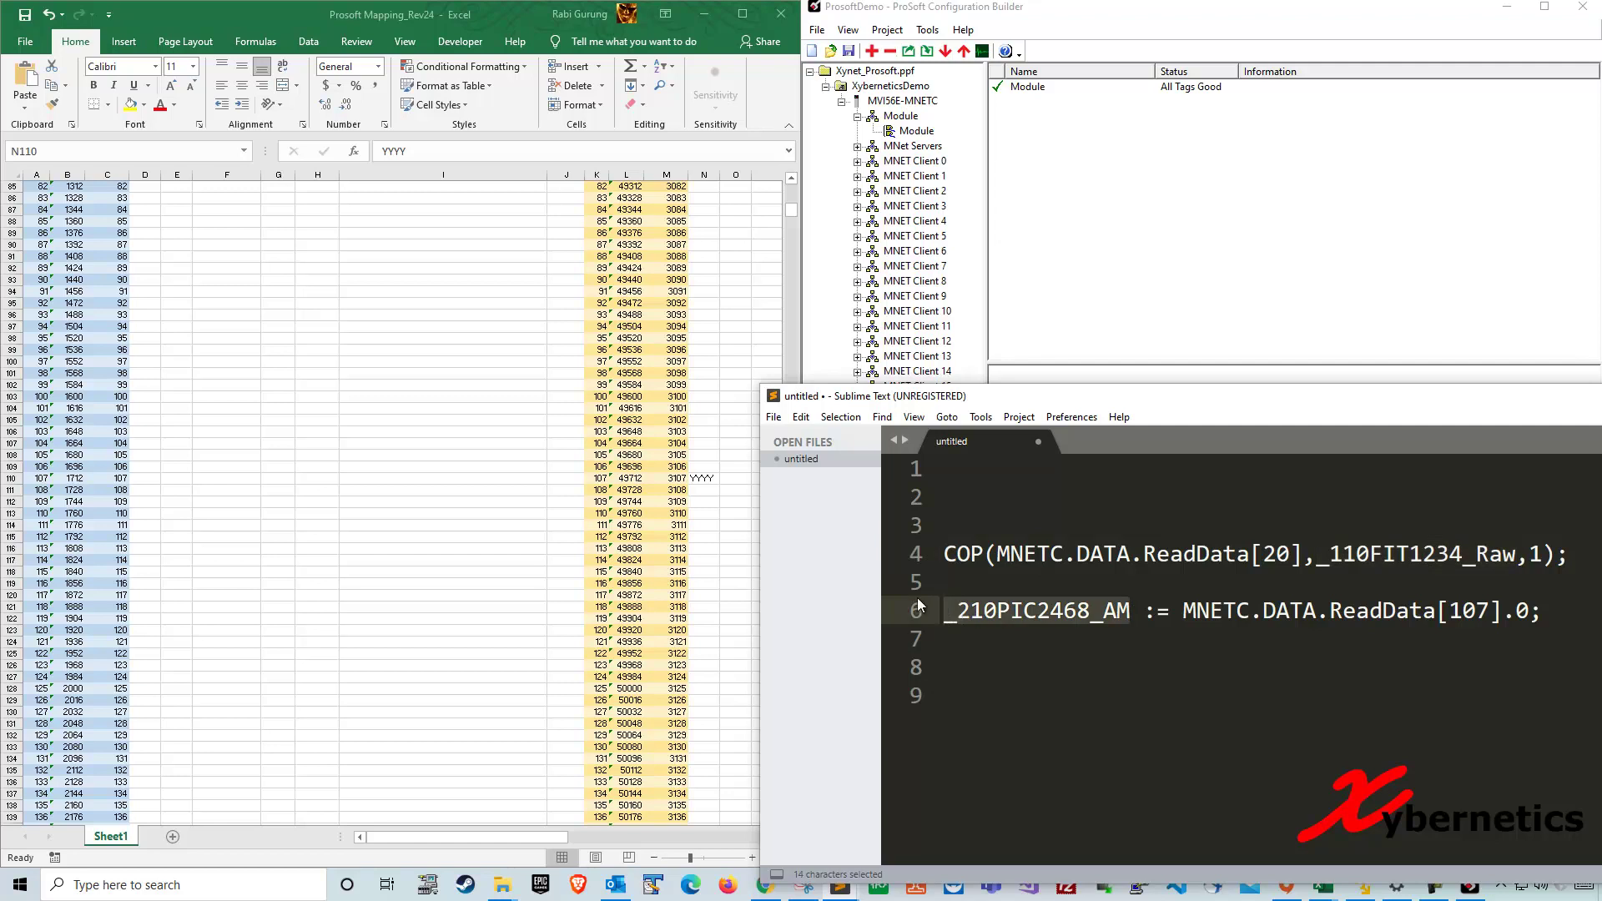
{"action": "left_click", "coordinate": [1168, 330]}
{"action": "left_click", "coordinate": [1089, 689]}
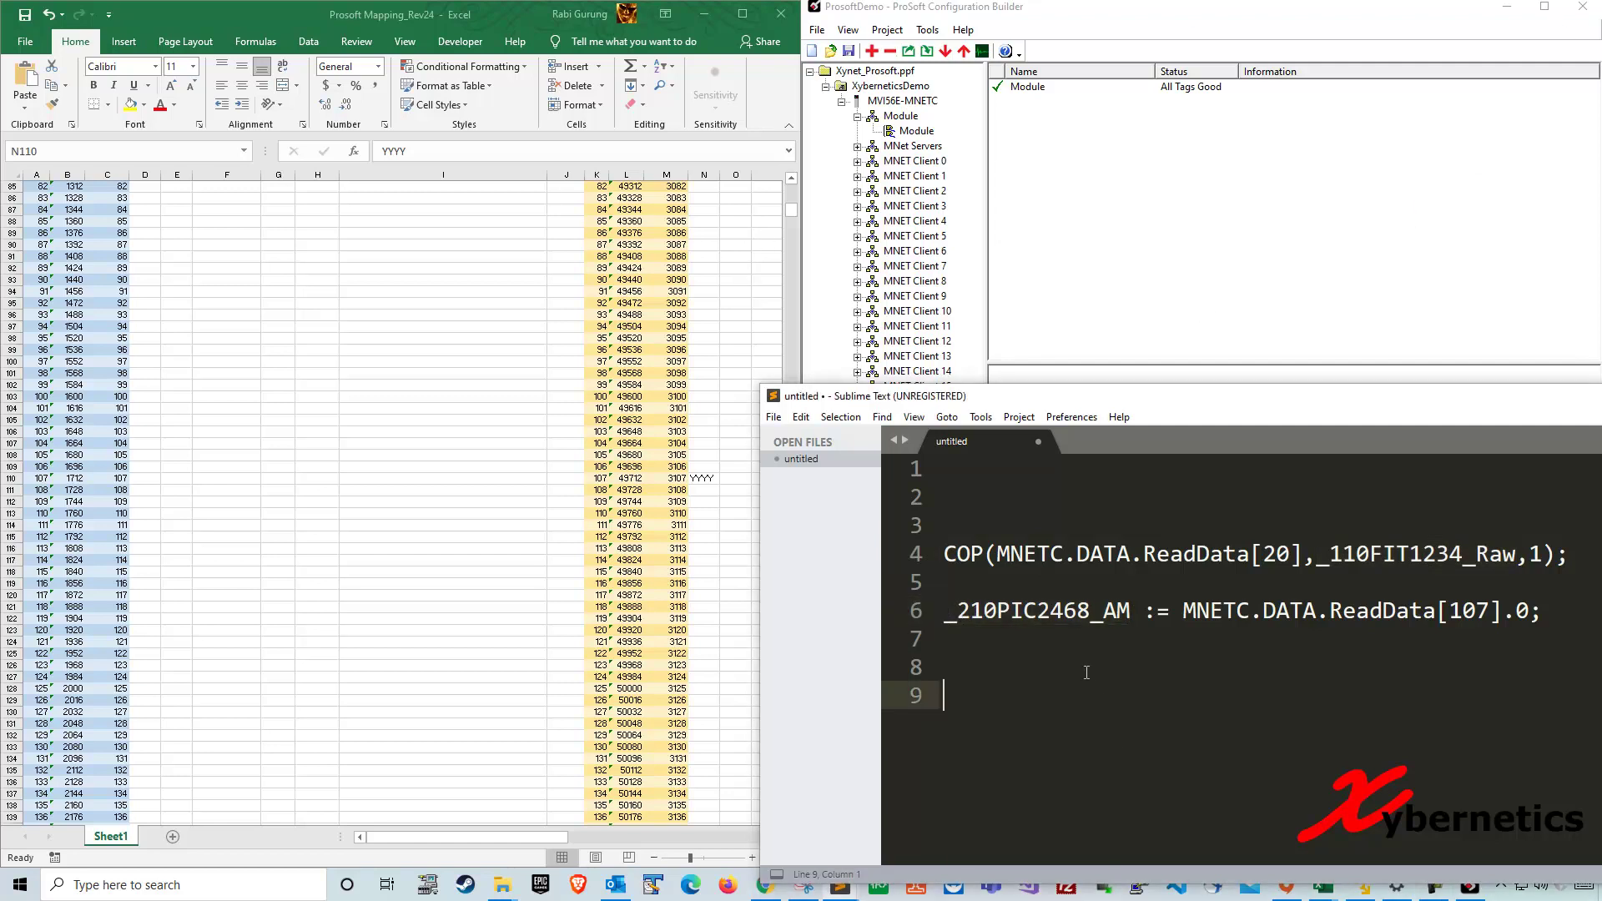
- Copy the _210PIC2468_AM assignment from line 6 to line 8
{"action": "left_click", "coordinate": [1090, 666]}
{"action": "left_click_drag", "start_coordinate": [1541, 614], "coordinate": [941, 616]}
{"action": "key", "text": "ctrl+c"}
{"action": "left_click", "coordinate": [960, 666]}
{"action": "key", "text": "ctrl+v"}
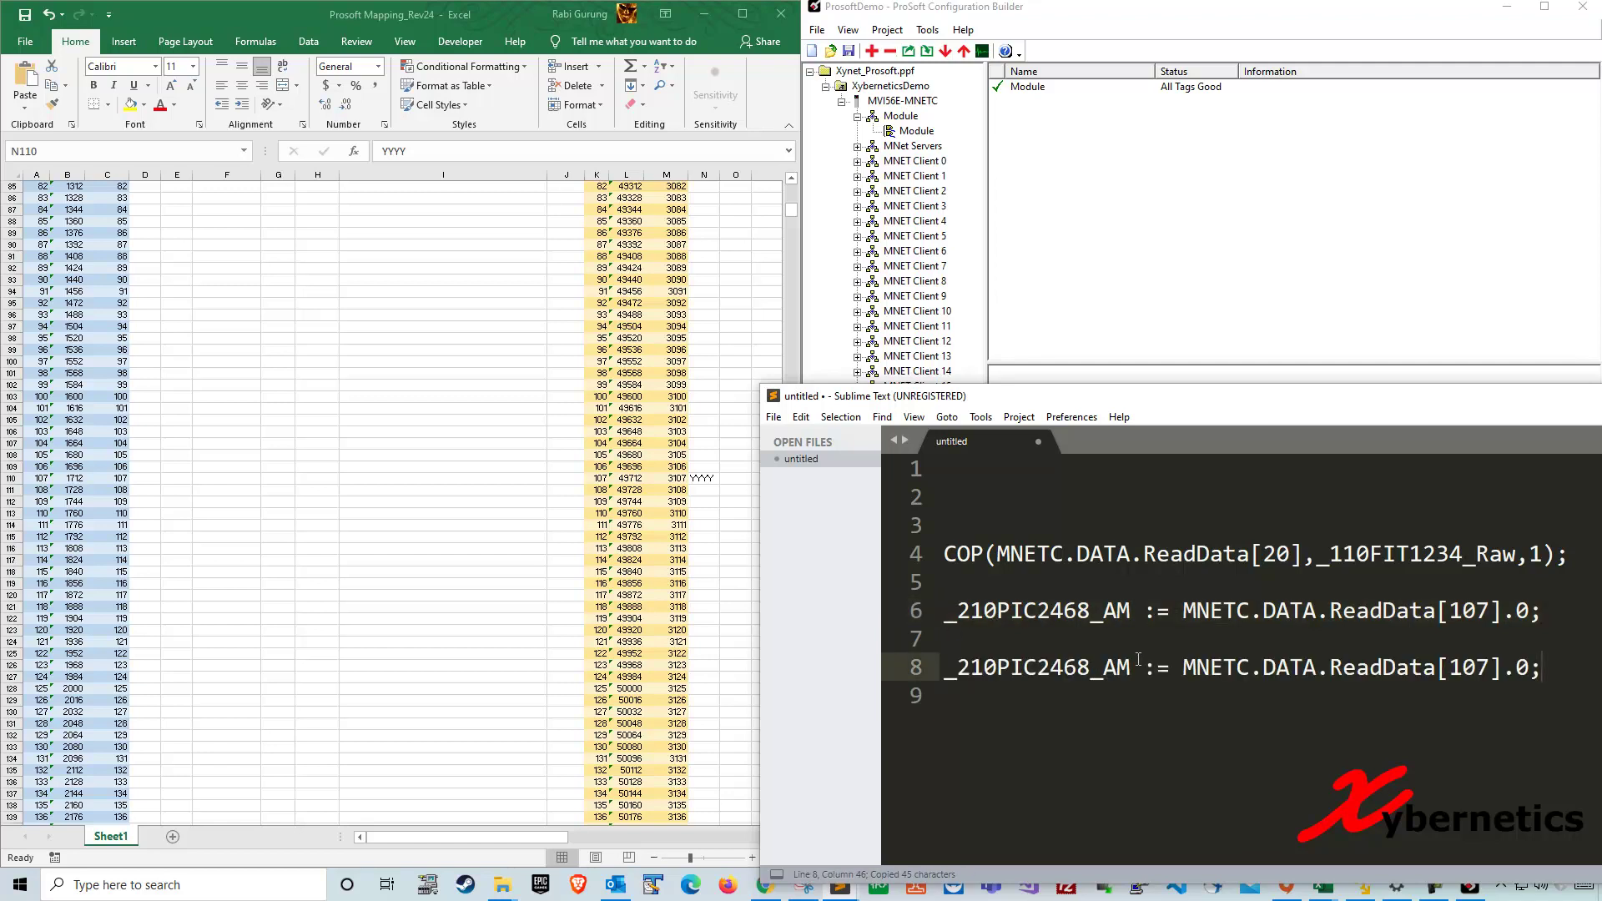
- Reverse the line 8 assignment so it reads "MNETC.DATA.ReadData[107].0 := _210PIC2468_AM;"
{"action": "left_click_drag", "start_coordinate": [1135, 666], "coordinate": [944, 666]}
{"action": "key", "text": "ctrl+x"}
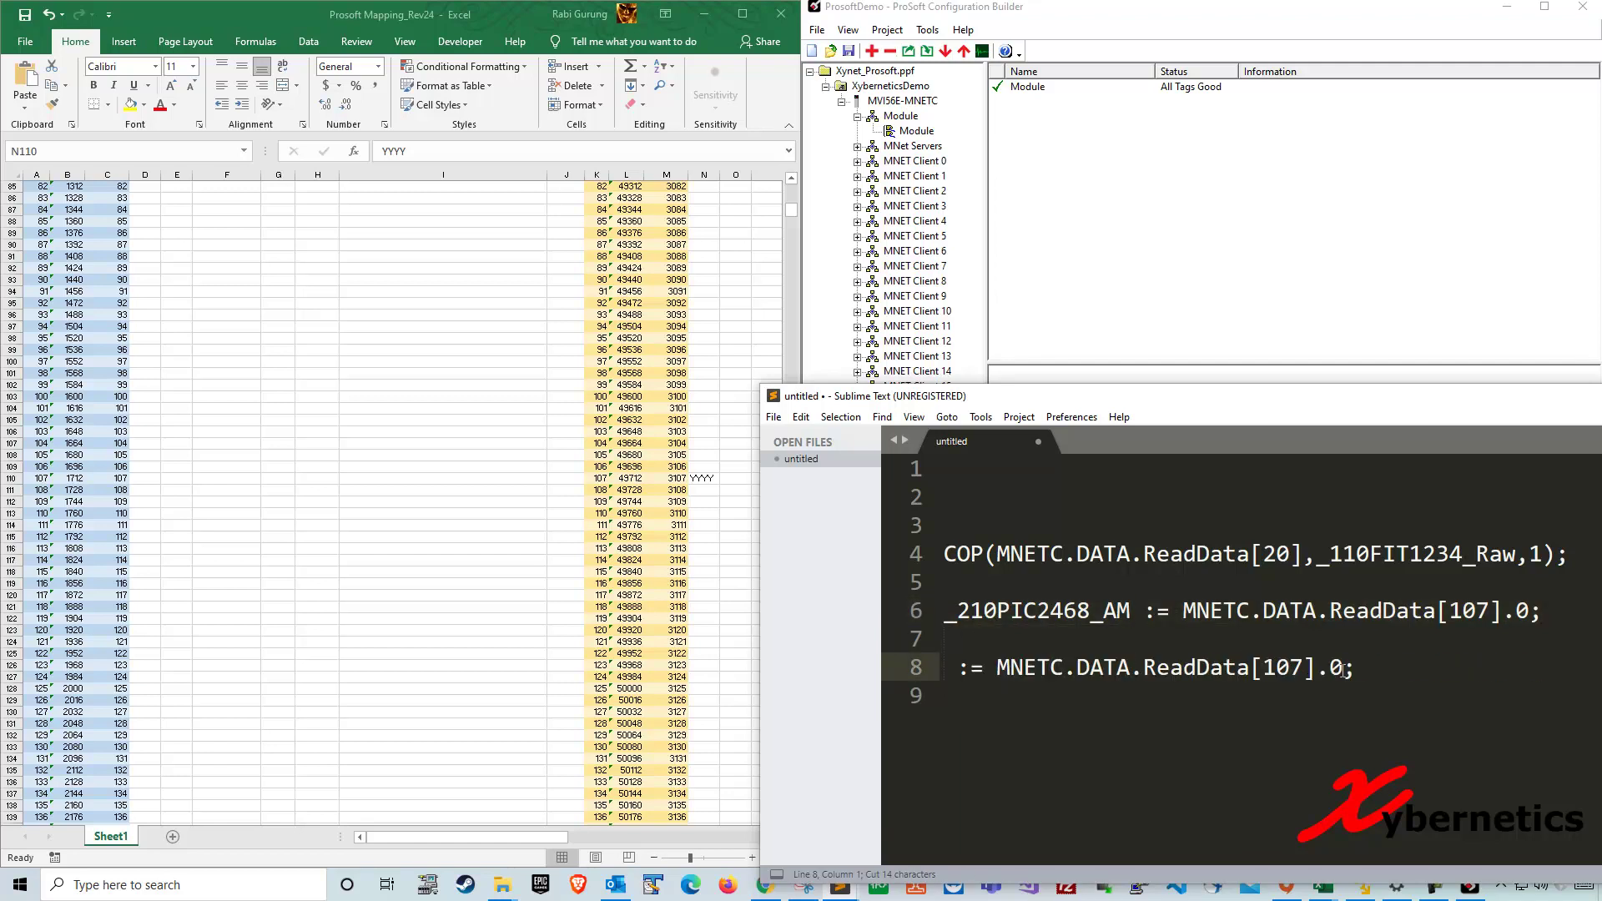
{"action": "left_click", "coordinate": [1344, 668]}
{"action": "type", "text": ":="}
{"action": "key", "text": "ctrl+v"}
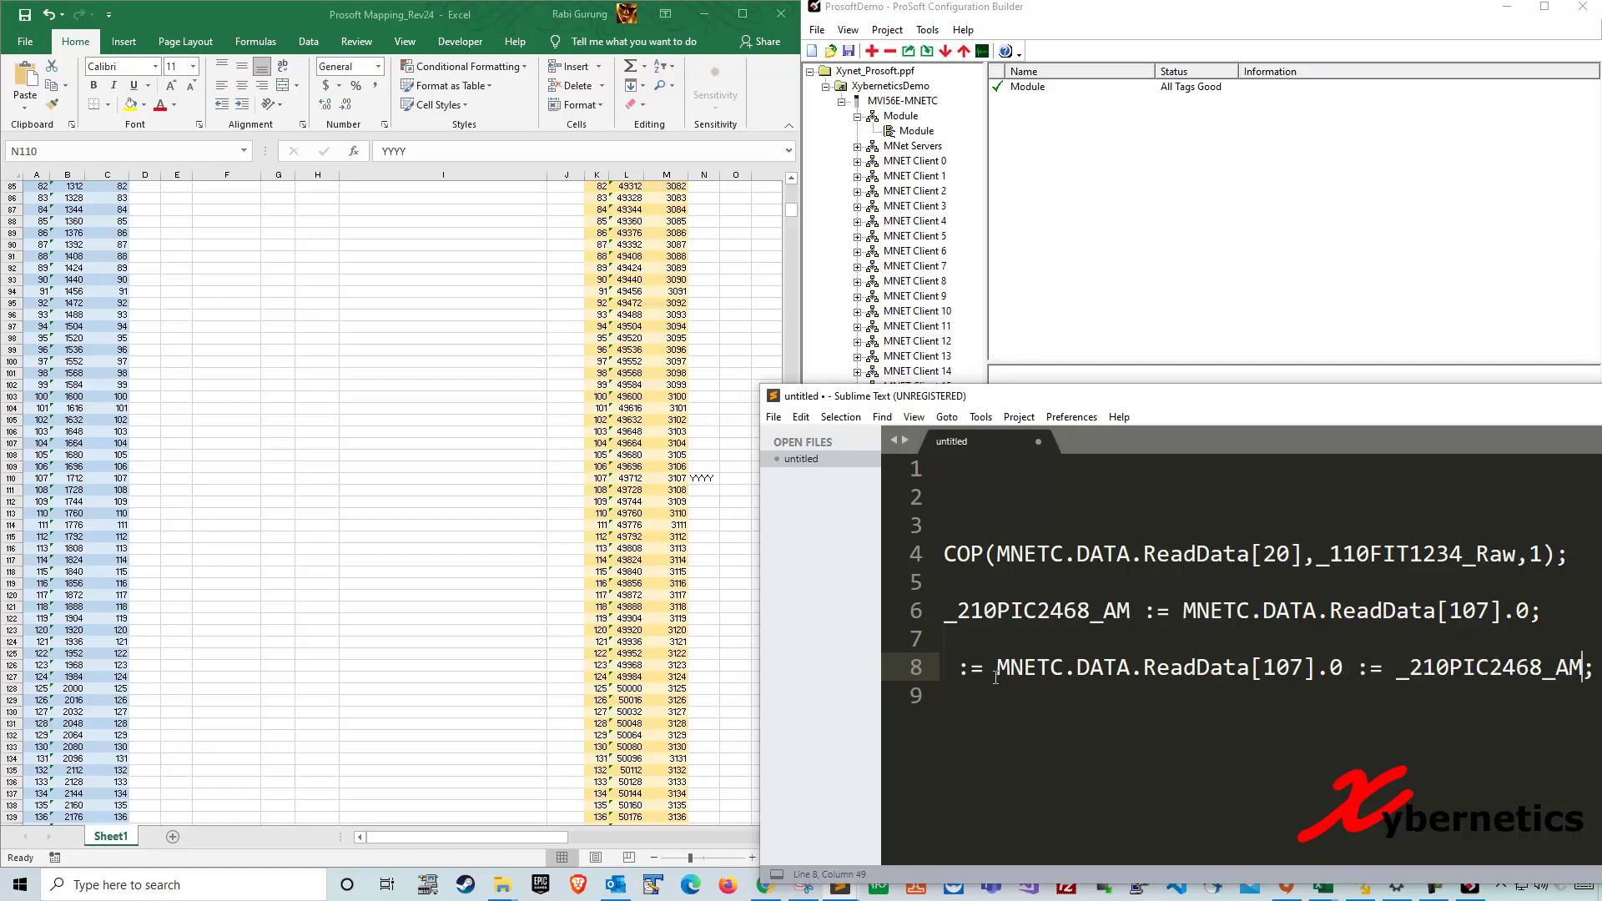
{"action": "key", "text": "Home"}
{"action": "key", "text": "shift+Right"}
{"action": "key", "text": "shift+Right"}
{"action": "key", "text": "shift+Right"}
{"action": "key", "text": "shift+Right"}
{"action": "key", "text": "ctrl+x"}
- Set the array index in the line 8 assignment to 123
{"action": "key", "text": "Down"}
{"action": "double_click", "coordinate": [1238, 672]}
{"action": "type", "text": "123"}
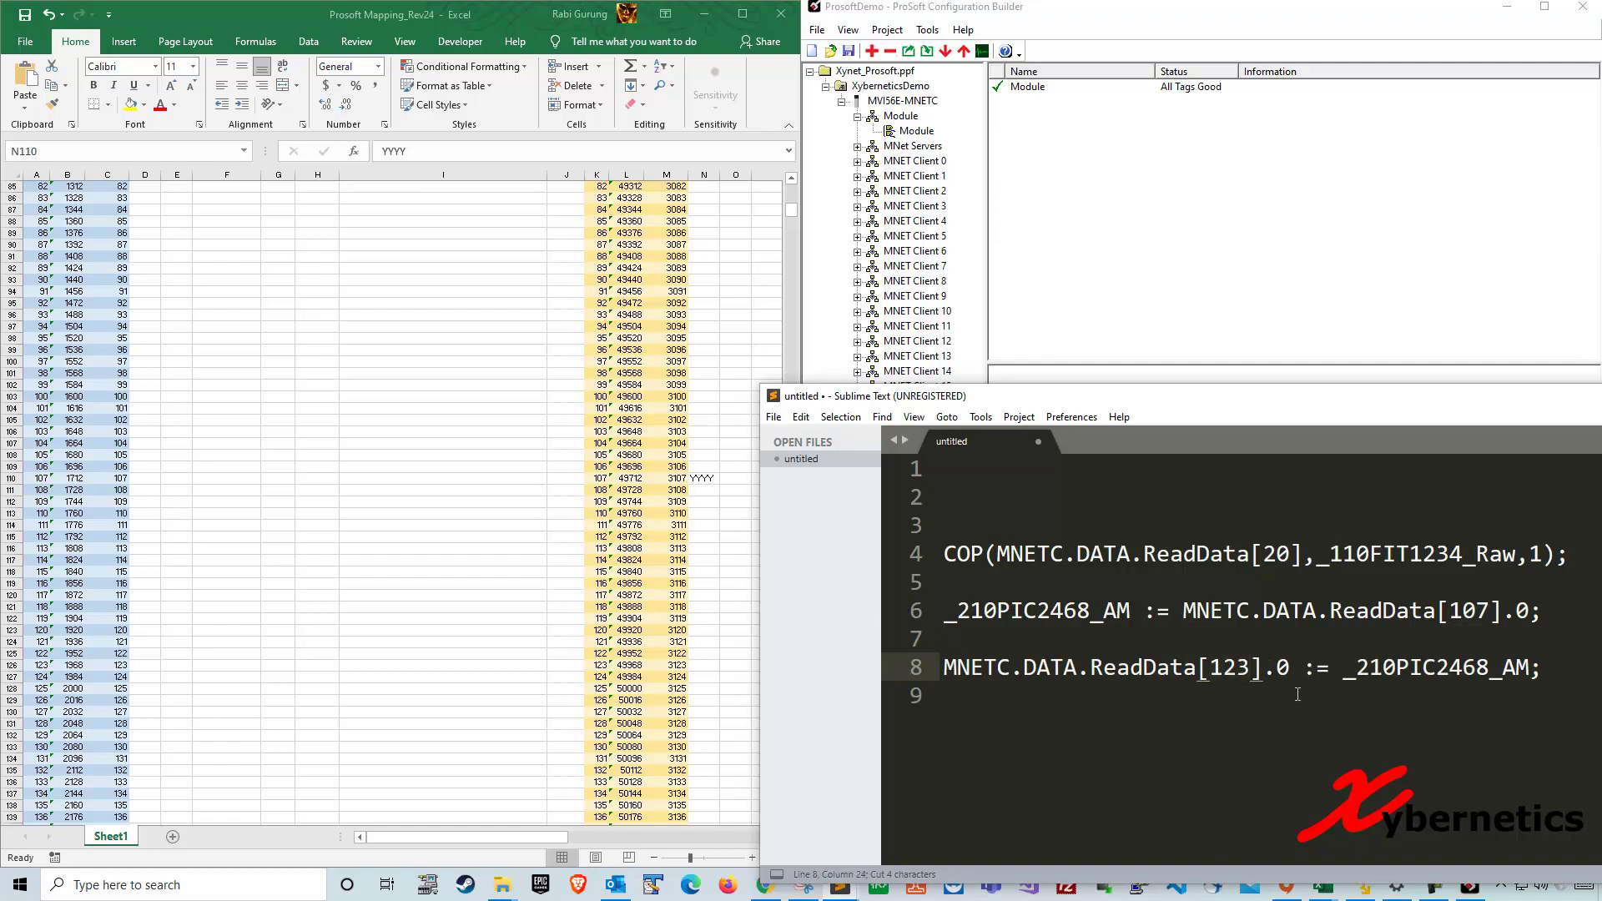
{"action": "double_click", "coordinate": [1236, 668]}
- Switch to Excel, find array index 123 in the Write table and mark its row with ZZZZZZZ in cell D126
{"action": "left_click", "coordinate": [163, 585]}
{"action": "left_click", "coordinate": [104, 559]}
{"action": "scroll", "coordinate": [92, 539], "scroll_direction": "up", "scroll_amount": 7}
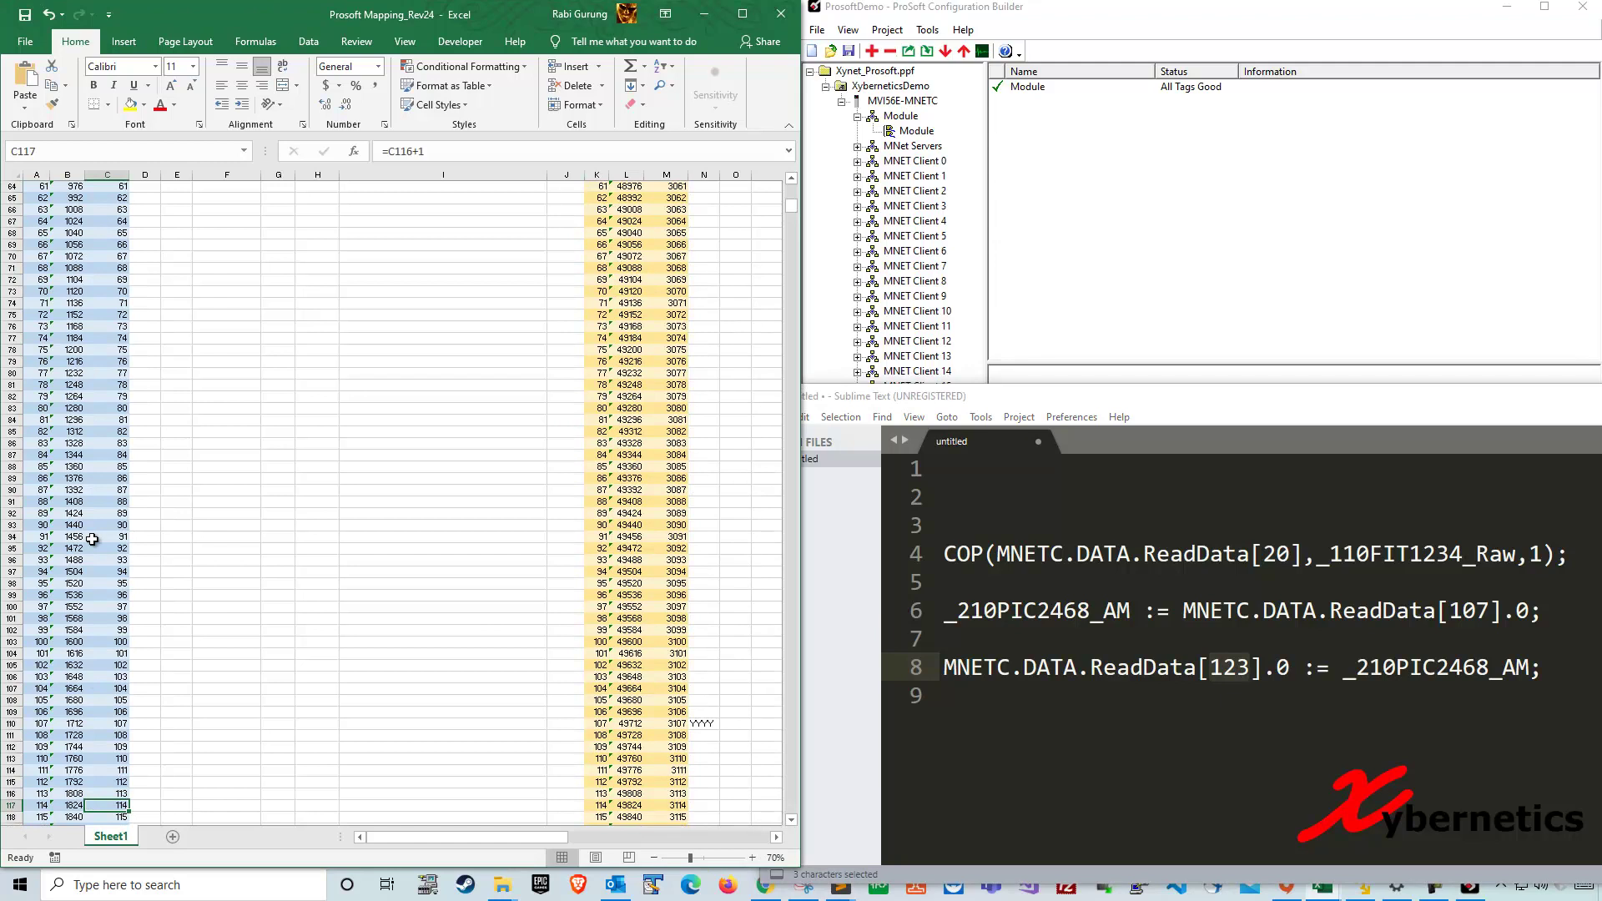
{"action": "key", "text": "ctrl+Home"}
{"action": "left_click_drag", "start_coordinate": [42, 221], "coordinate": [222, 716]}
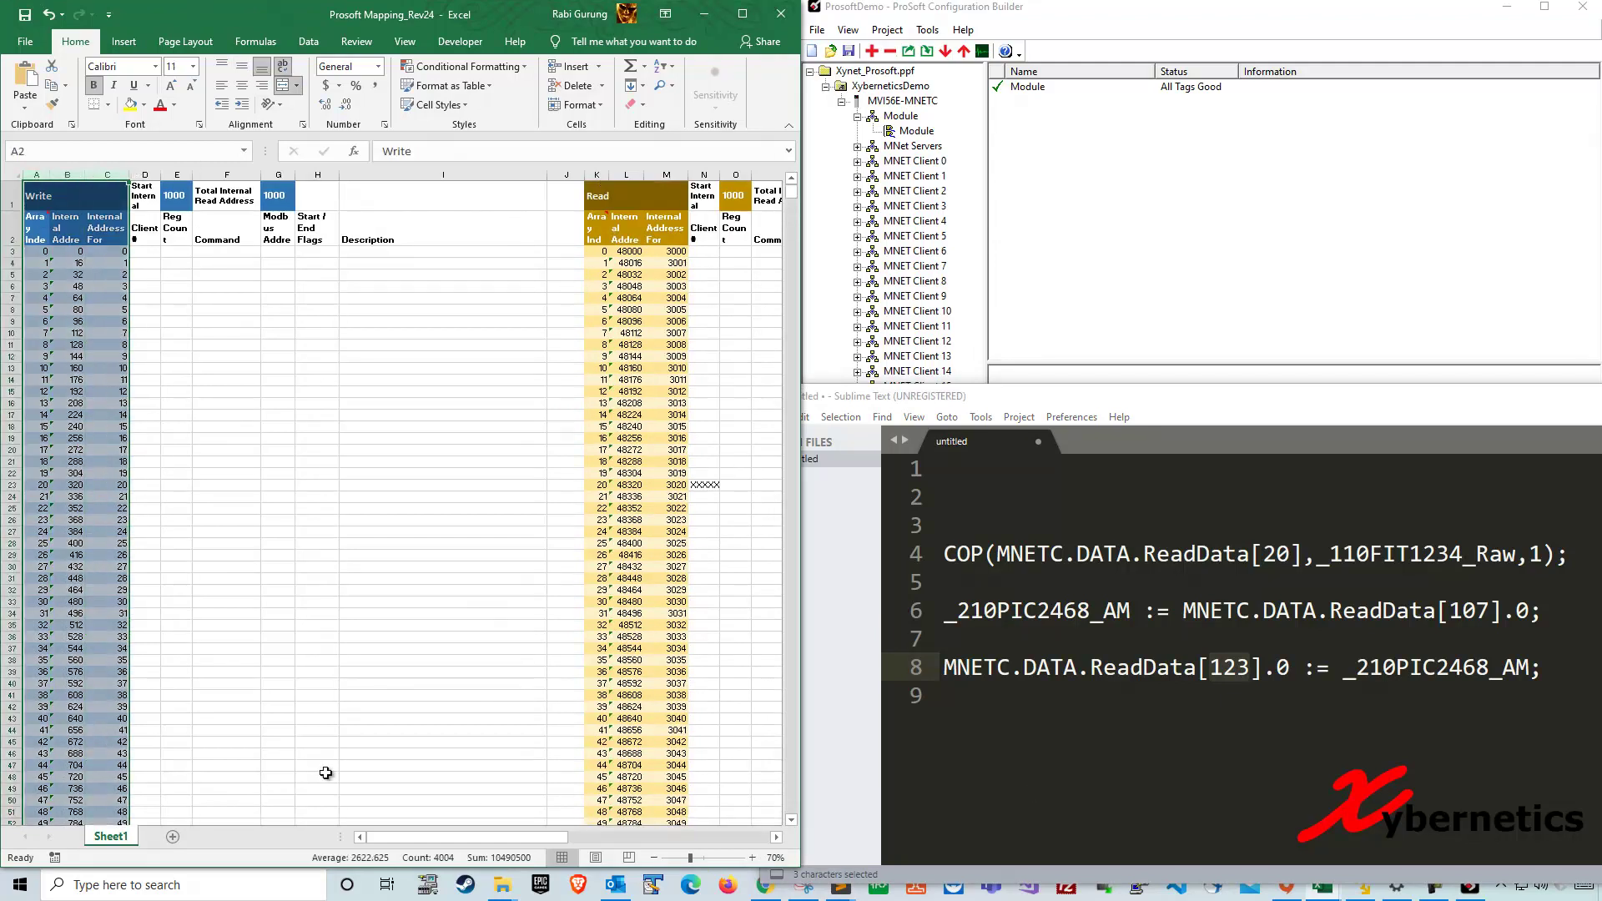
{"action": "left_click", "coordinate": [225, 695]}
{"action": "scroll", "coordinate": [121, 764], "scroll_direction": "down", "scroll_amount": 20}
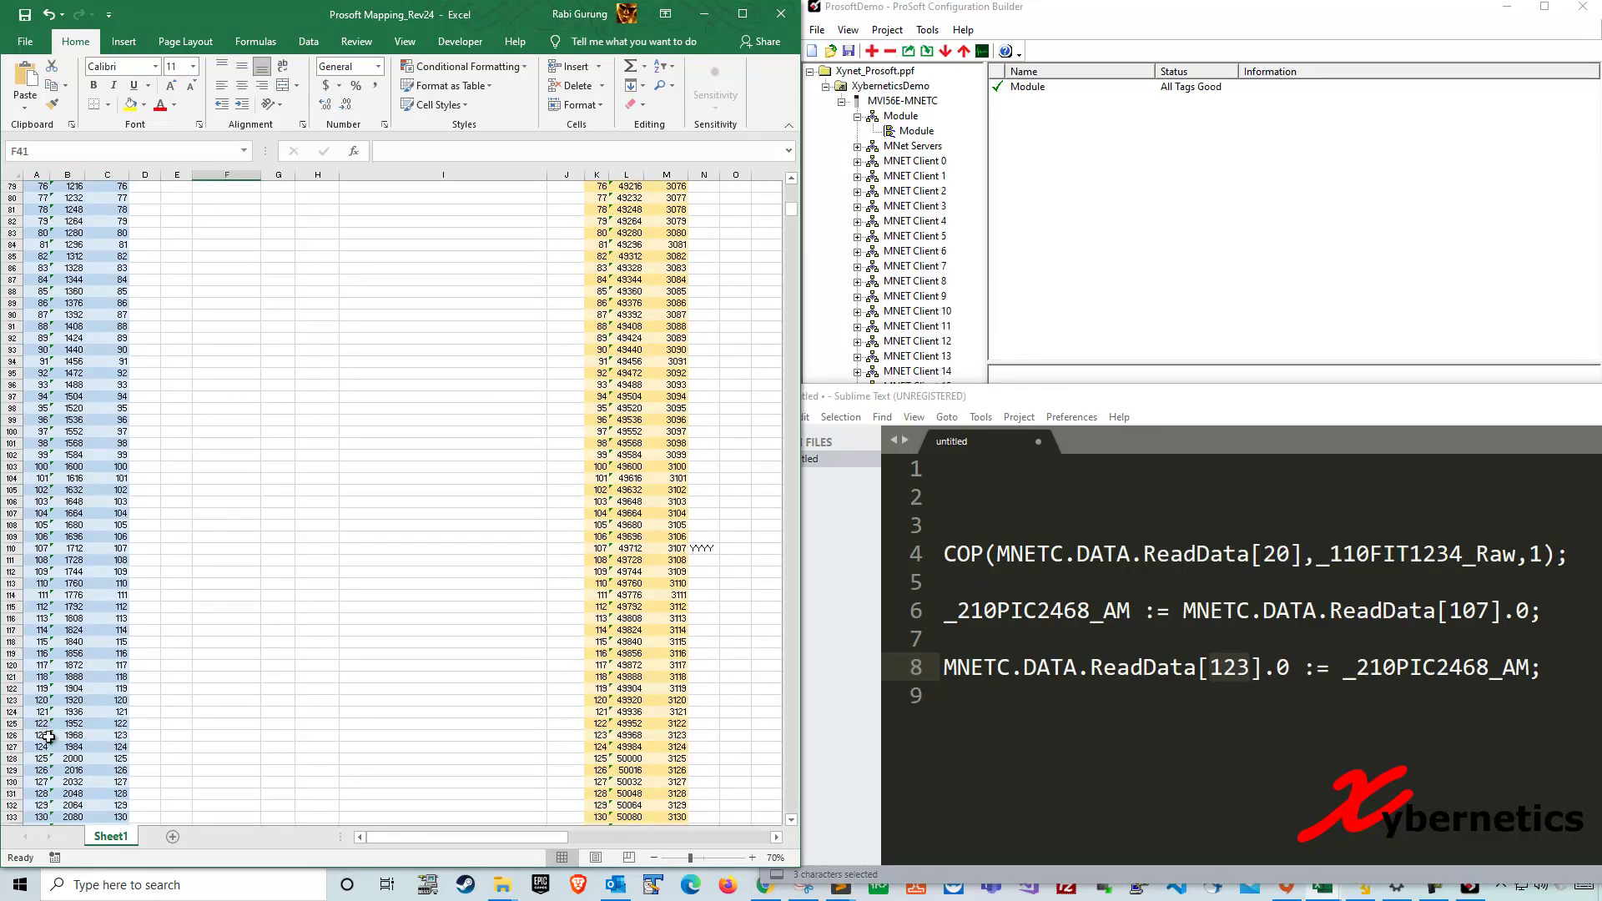
{"action": "left_click", "coordinate": [146, 735]}
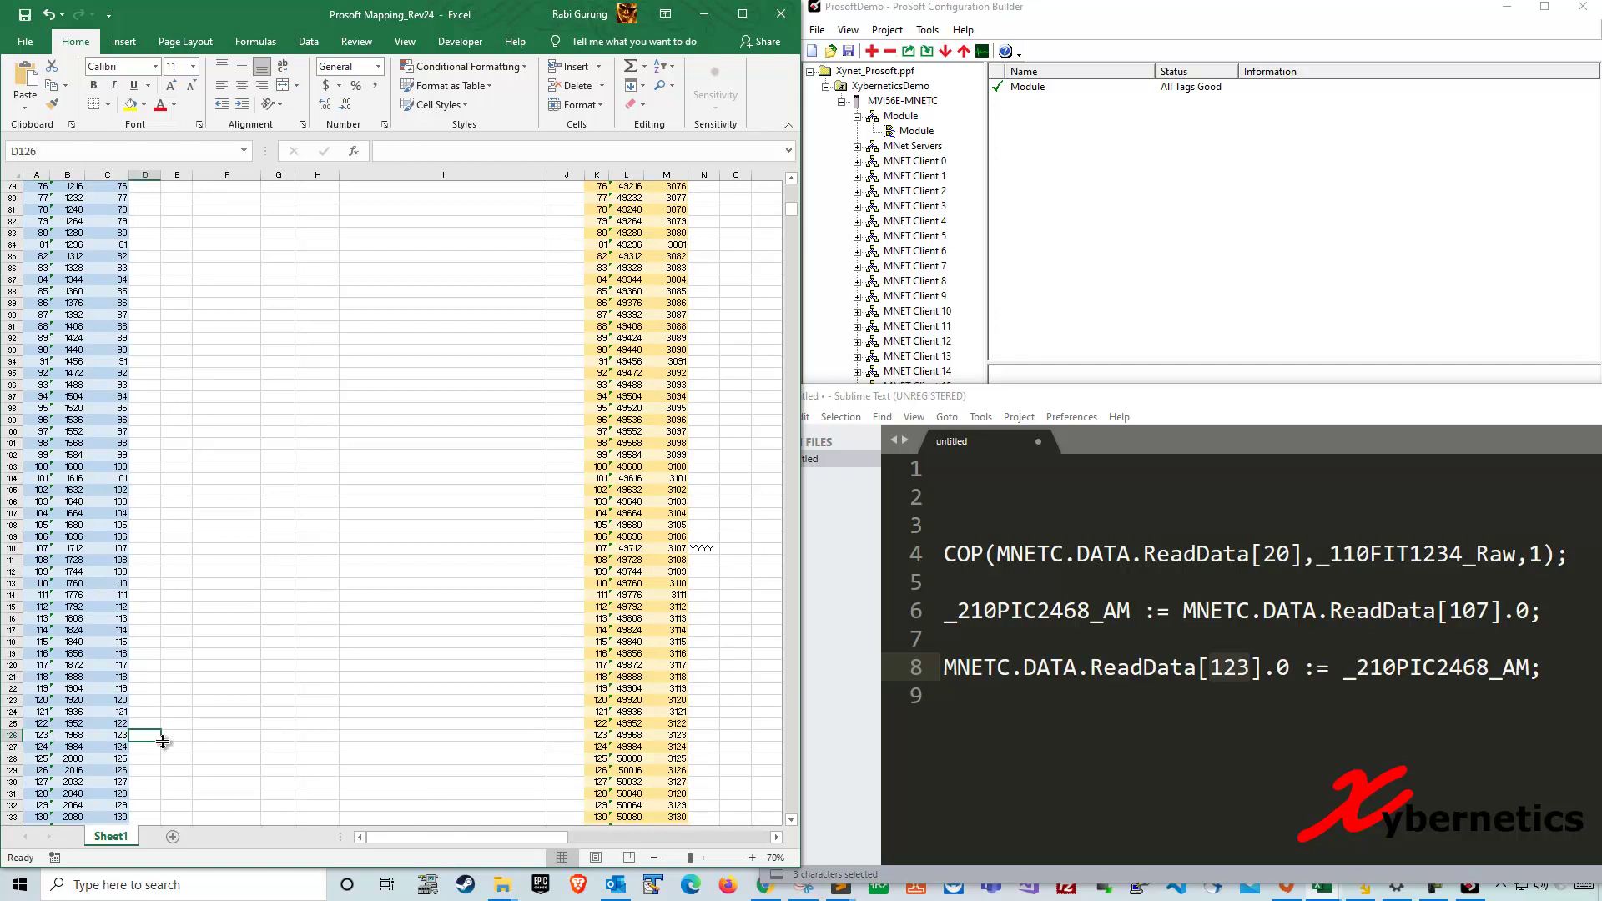
{"action": "type", "text": "ZZZZZZZ"}
{"action": "left_click", "coordinate": [278, 759]}
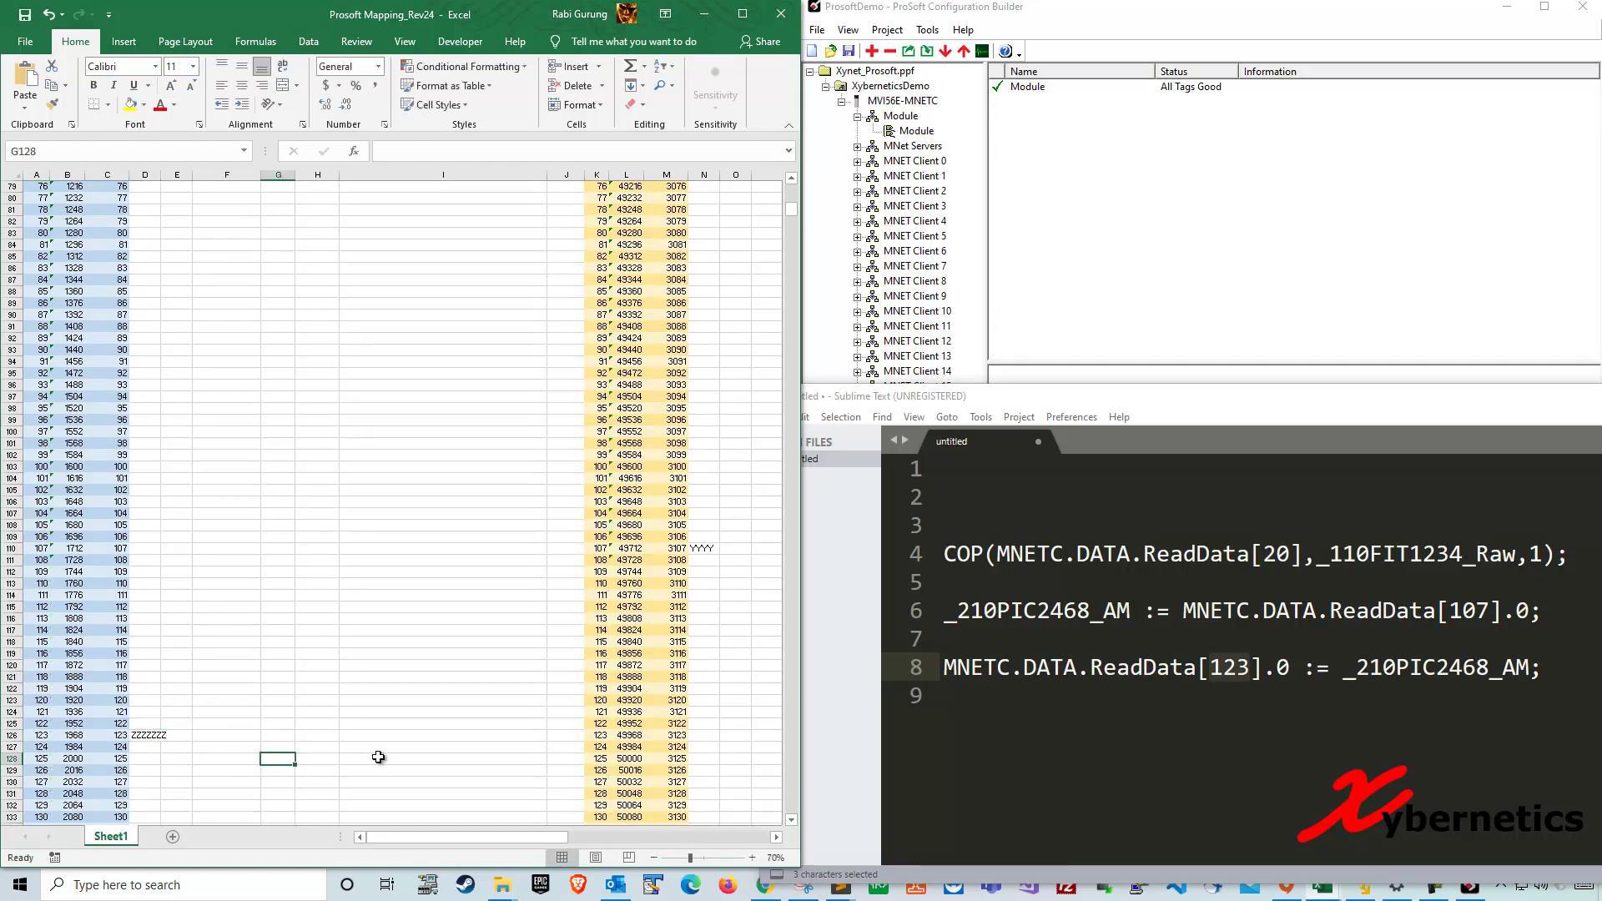
- In Sublime Text, set the bit number of array element 123 on line 8 to 14
{"action": "left_click", "coordinate": [1280, 667]}
{"action": "double_click", "coordinate": [1282, 668]}
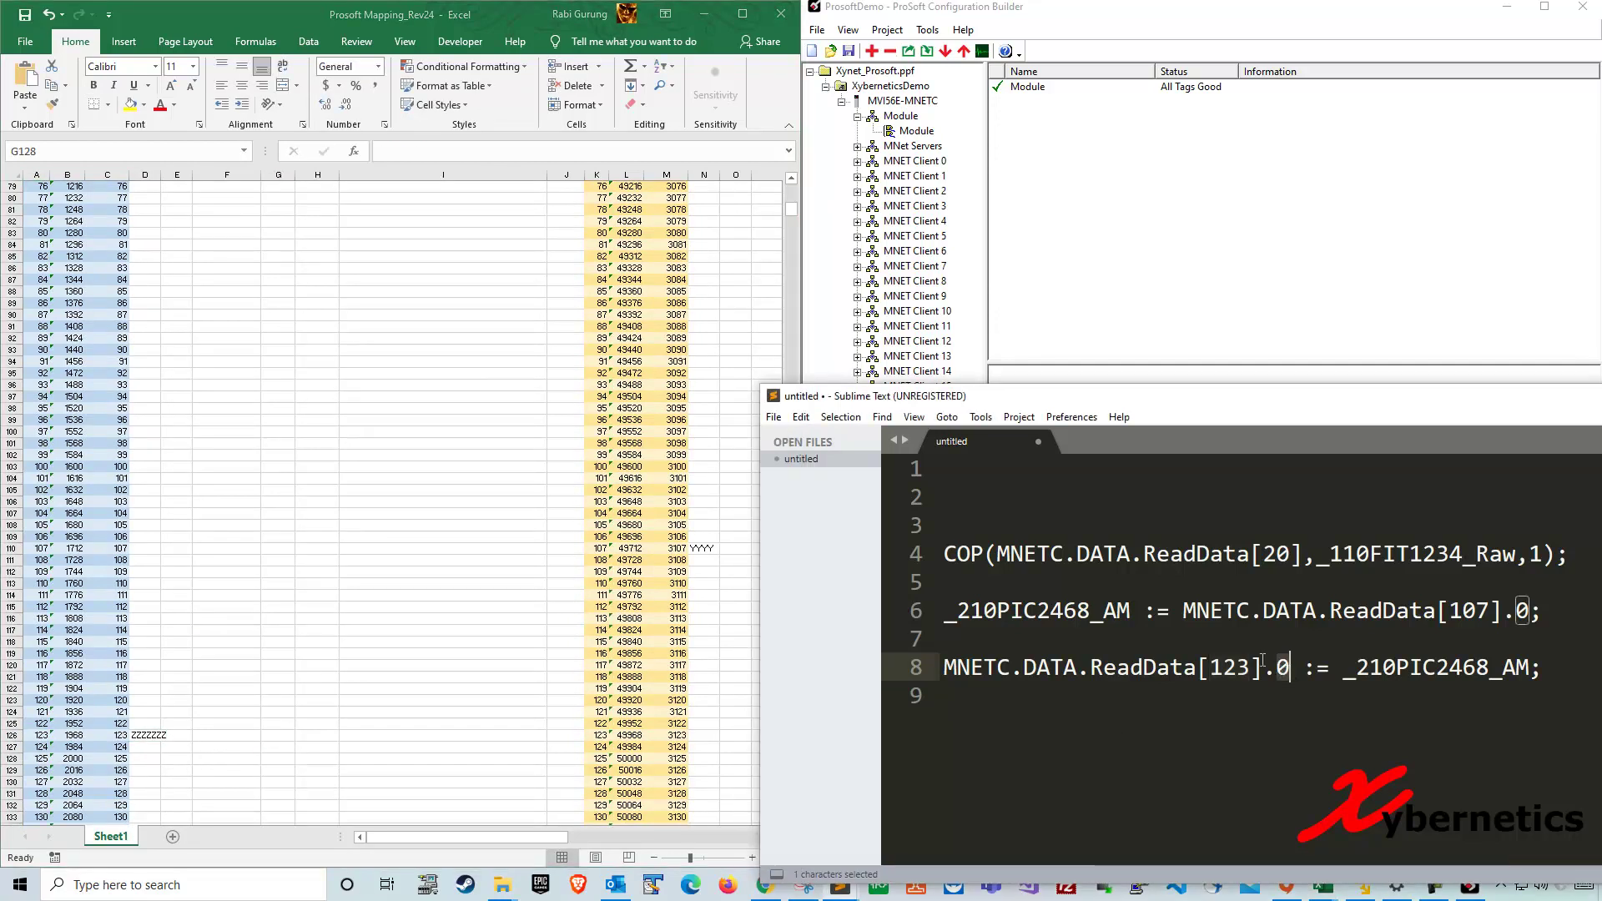
{"action": "type", "text": "14"}
{"action": "left_click", "coordinate": [1373, 716]}
- Compare the source tag _210PIC2468_AM on line 8 with the marked Write row A126:D126 in Excel
{"action": "left_click_drag", "start_coordinate": [1544, 668], "coordinate": [1370, 668]}
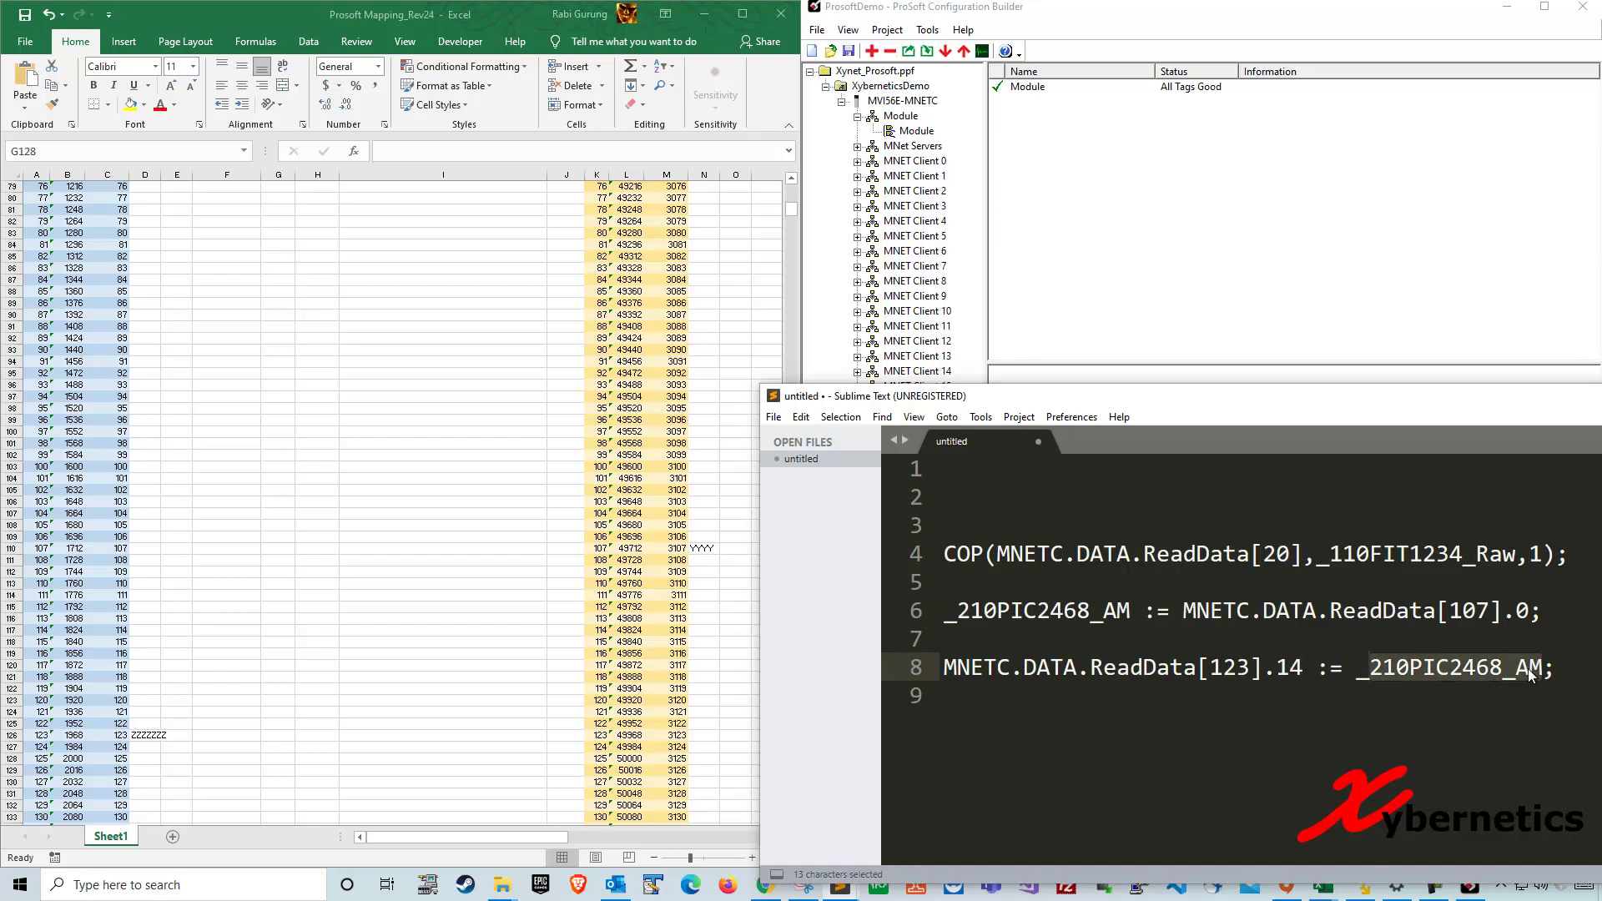
{"action": "left_click", "coordinate": [150, 725]}
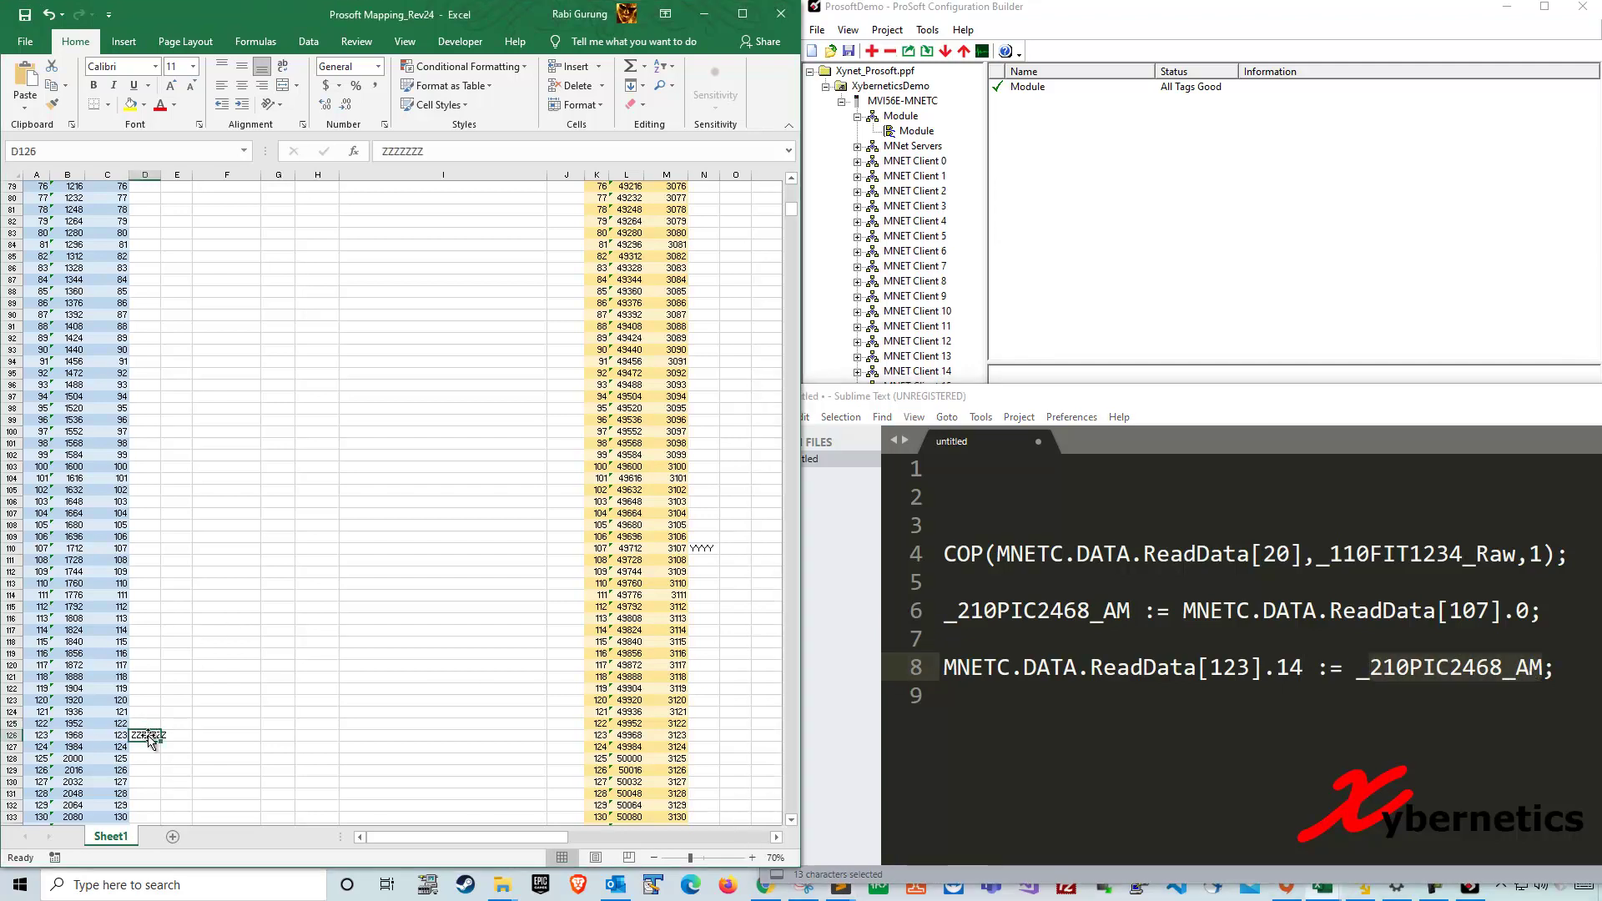
{"action": "left_click", "coordinate": [11, 735]}
{"action": "left_click", "coordinate": [145, 735], "text": "shift"}
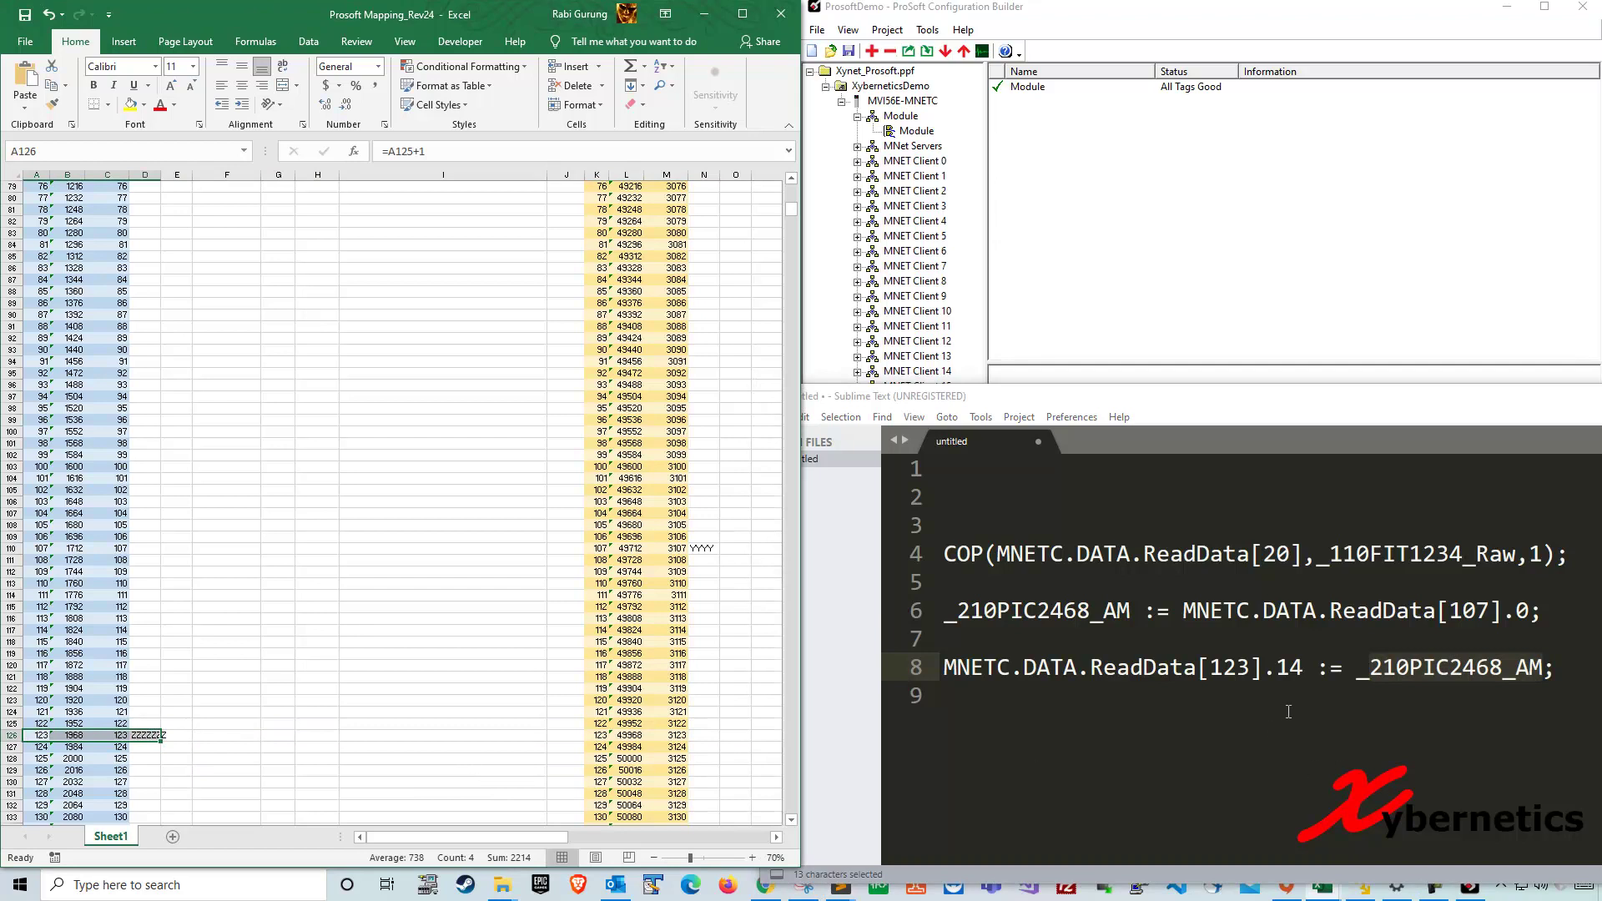
- Copy the COP instruction from line 4 in Sublime Text to line 10
{"action": "left_click_drag", "start_coordinate": [1597, 552], "coordinate": [944, 554]}
{"action": "key", "text": "ctrl+c"}
{"action": "left_click", "coordinate": [1556, 668]}
{"action": "key", "text": "Return"}
{"action": "key", "text": "Return"}
{"action": "key", "text": "ctrl+v"}
- Replace ReadData with WriteData in the line 8 assignment and in the copied COP instruction on line 10
{"action": "left_click", "coordinate": [1155, 670]}
{"action": "left_click_drag", "start_coordinate": [1144, 665], "coordinate": [1089, 665]}
{"action": "type", "text": "Write"}
{"action": "double_click", "coordinate": [1149, 667]}
{"action": "key", "text": "ctrl+c"}
{"action": "left_click", "coordinate": [1200, 725]}
{"action": "double_click", "coordinate": [1199, 725]}
{"action": "key", "text": "ctrl+v"}
- Swap the line 10 COP arguments so _110FIT1234_Raw is the source and MNETC.DATA.WriteData[20] the destination
{"action": "left_click_drag", "start_coordinate": [1330, 724], "coordinate": [1544, 725]}
{"action": "key", "text": "ctrl+x"}
{"action": "left_click", "coordinate": [989, 724]}
{"action": "key", "text": "ctrl+v"}
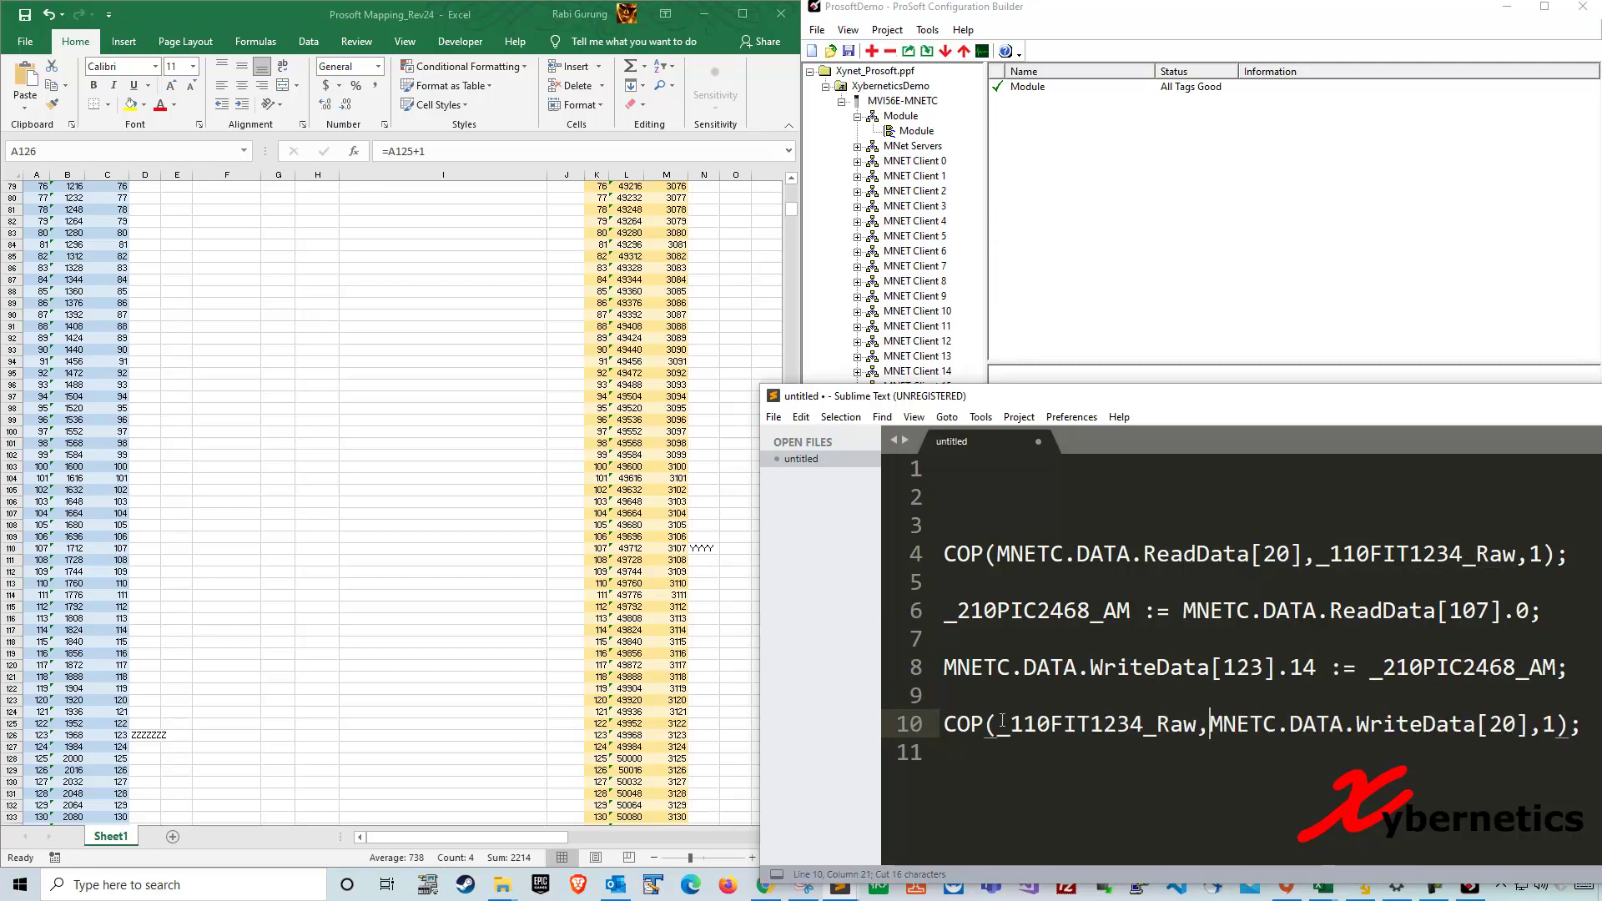
{"action": "left_click_drag", "start_coordinate": [994, 725], "coordinate": [1196, 724]}
- Set the WriteData index in the line 10 COP instruction to 111
{"action": "left_click", "coordinate": [1411, 724]}
{"action": "double_click", "coordinate": [1499, 724]}
{"action": "type", "text": "111"}
- Switch to Excel and mark Write array index 111 with AAAAAA in cell D114
{"action": "key", "text": "alt+Tab"}
{"action": "left_click", "coordinate": [148, 595]}
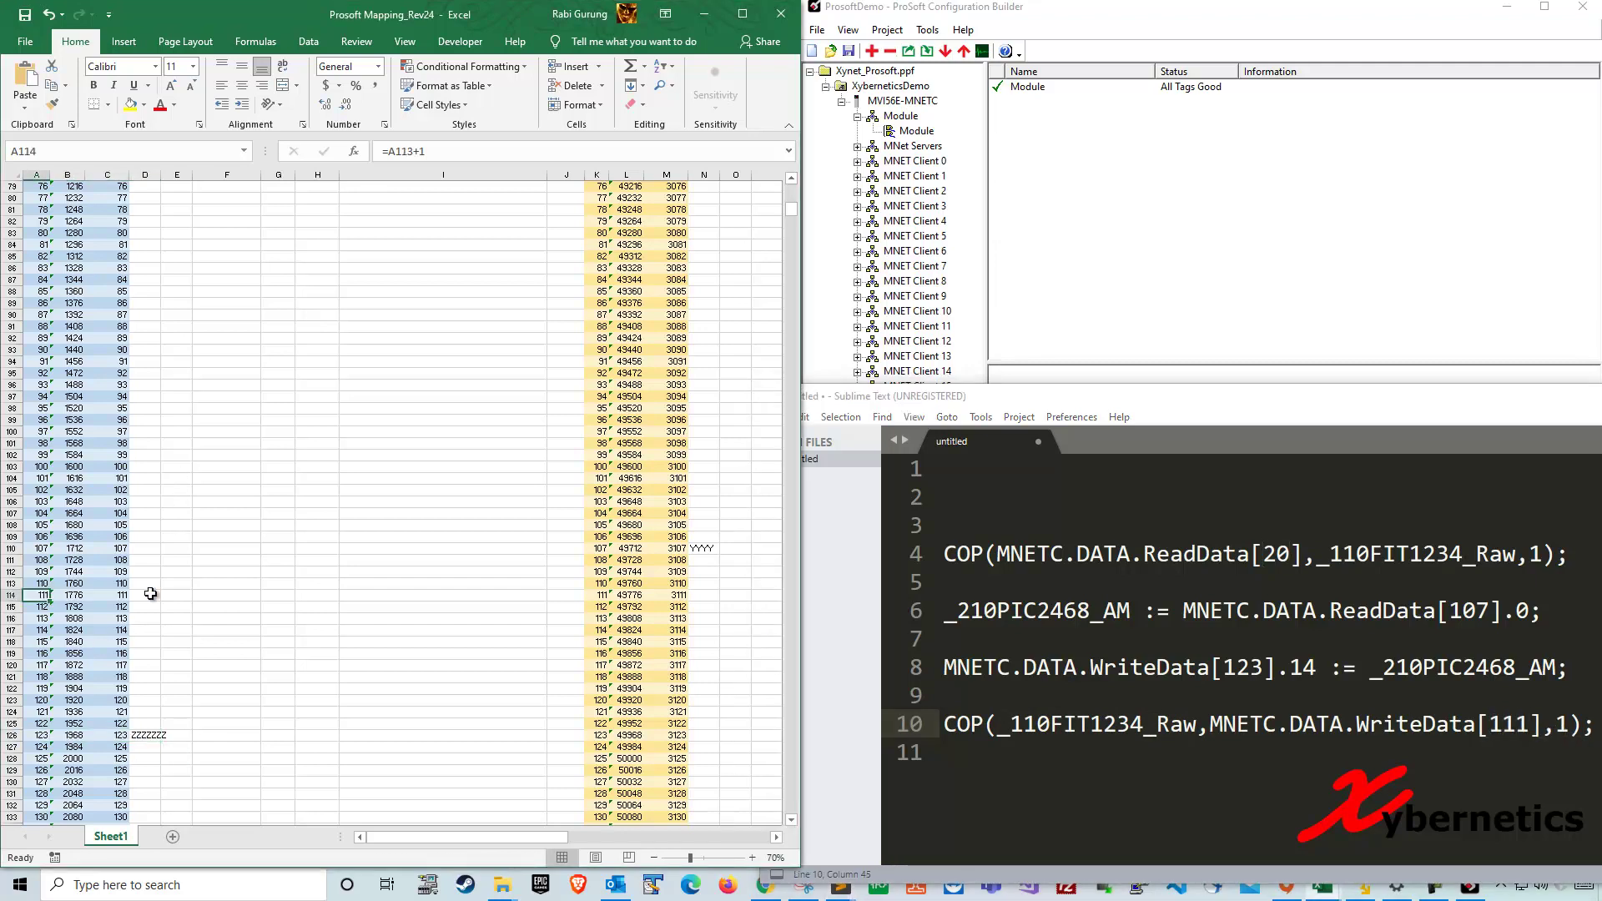
{"action": "type", "text": "AAAAAA"}
{"action": "left_click", "coordinate": [279, 618]}
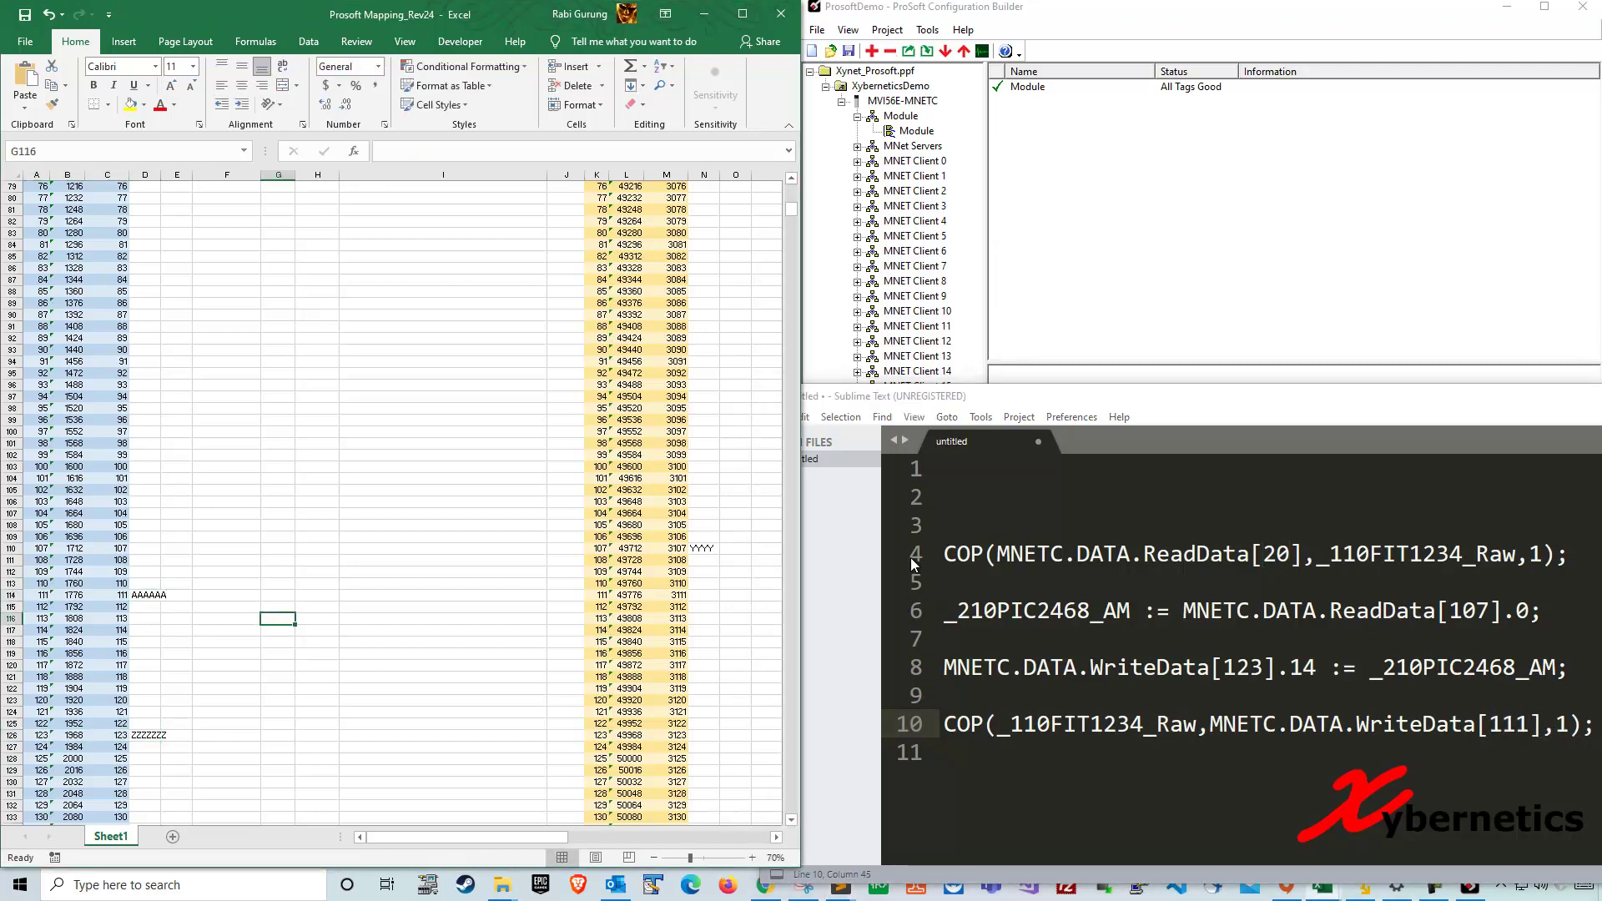
{"action": "left_click_drag", "start_coordinate": [791, 209], "coordinate": [792, 185]}
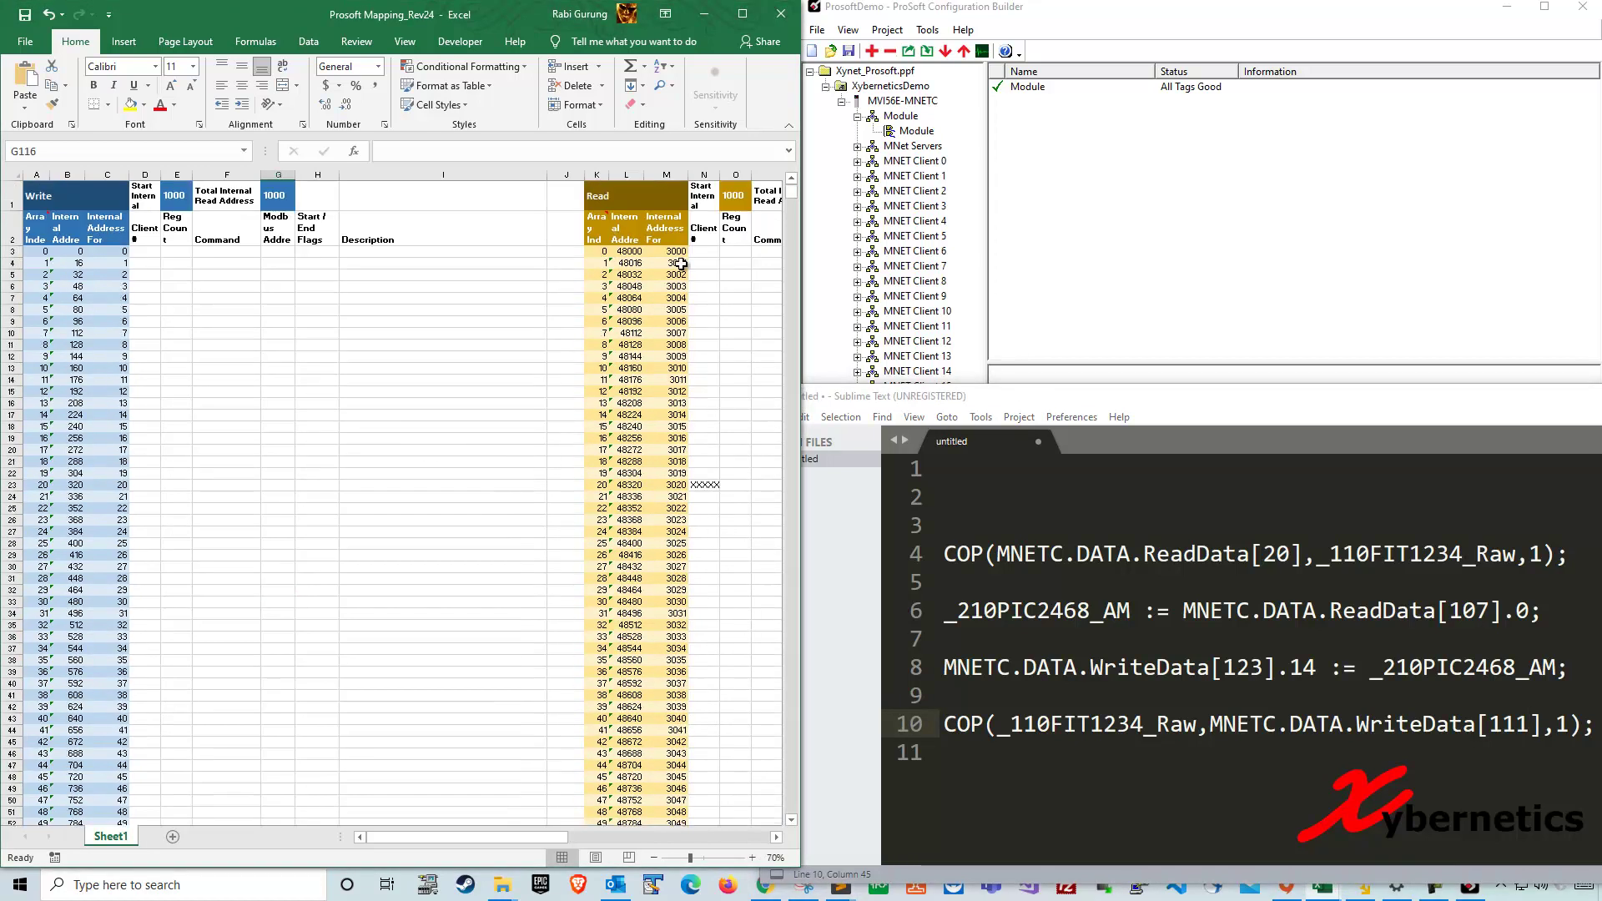
- Switch to ProSoft Configuration Builder and open the MVI56E-MNETC Module settings to review the read and write register start and count
{"action": "left_click", "coordinate": [917, 131]}
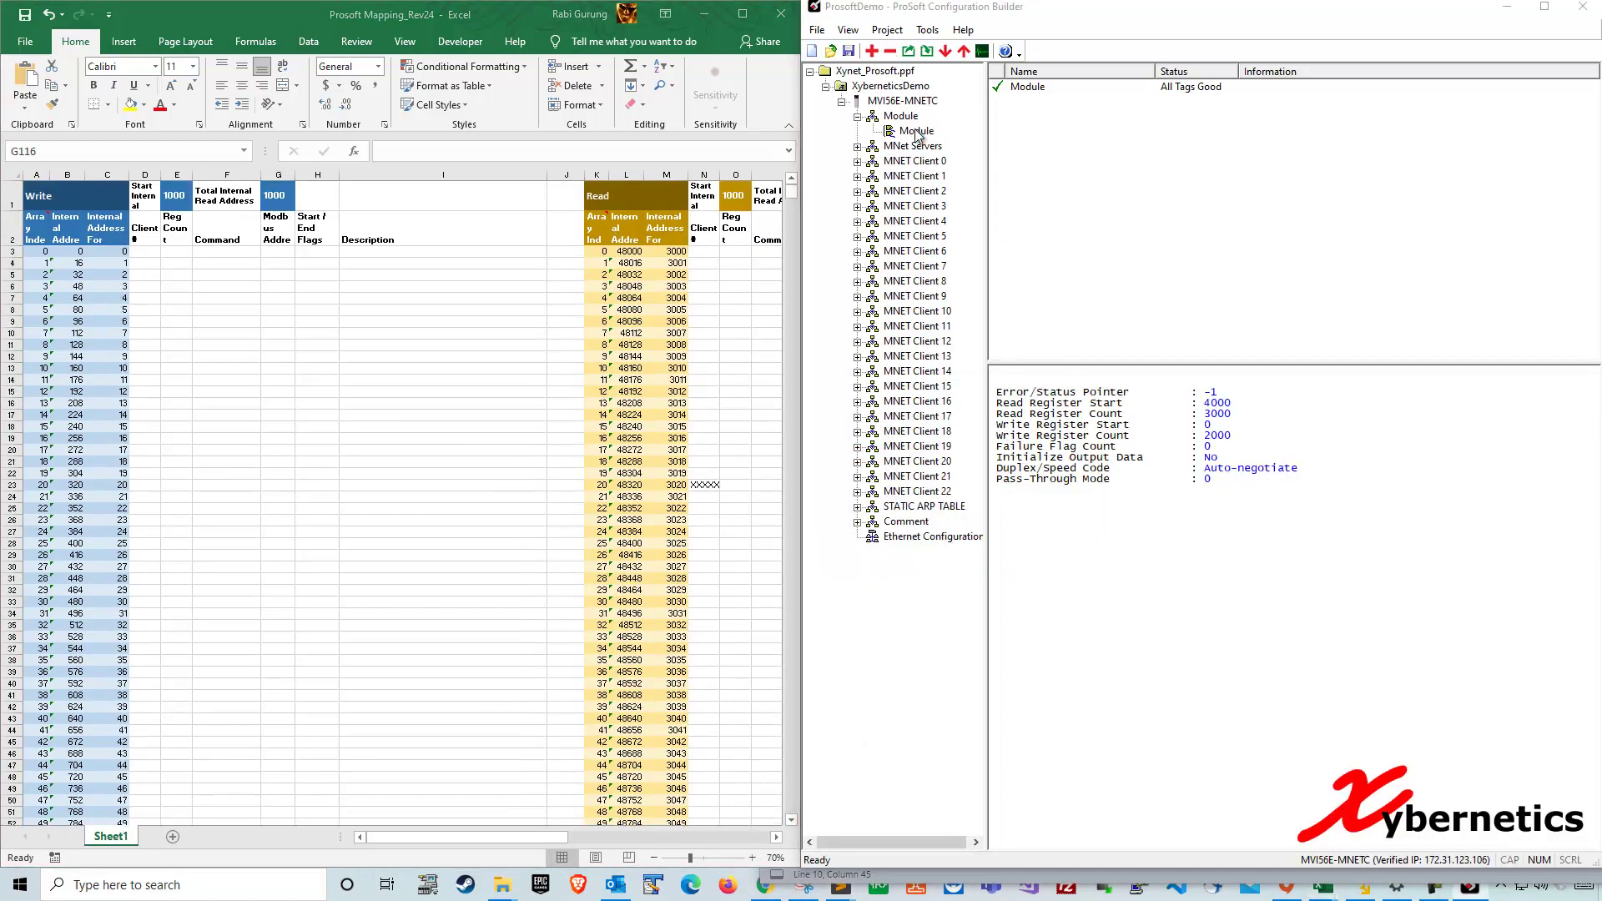
{"action": "double_click", "coordinate": [914, 134]}
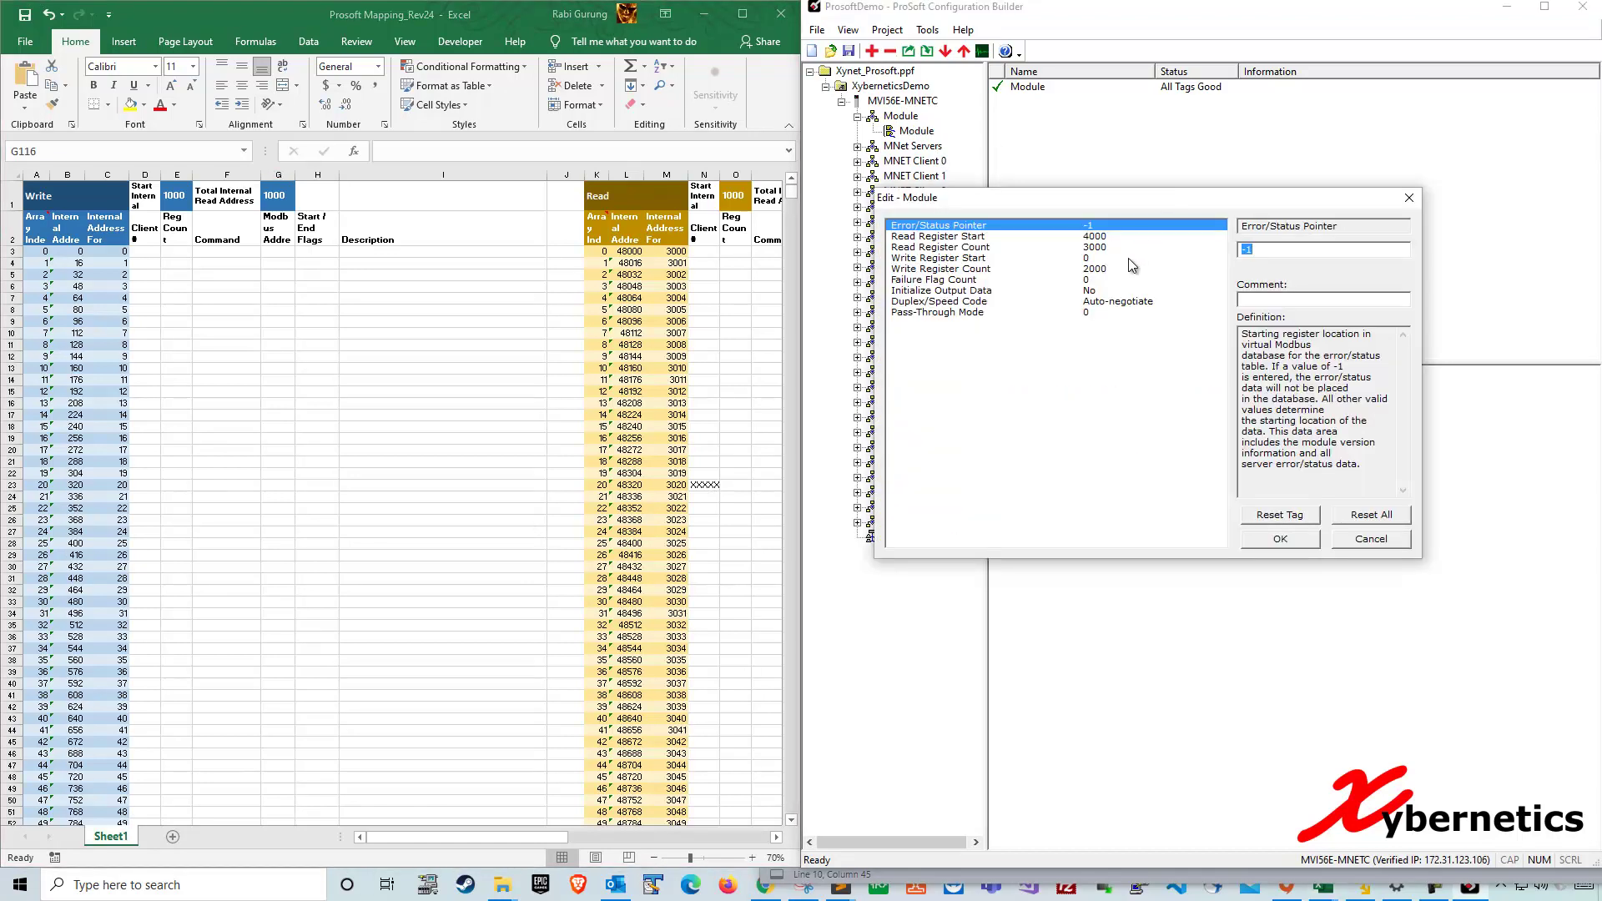
{"action": "left_click", "coordinate": [1100, 239]}
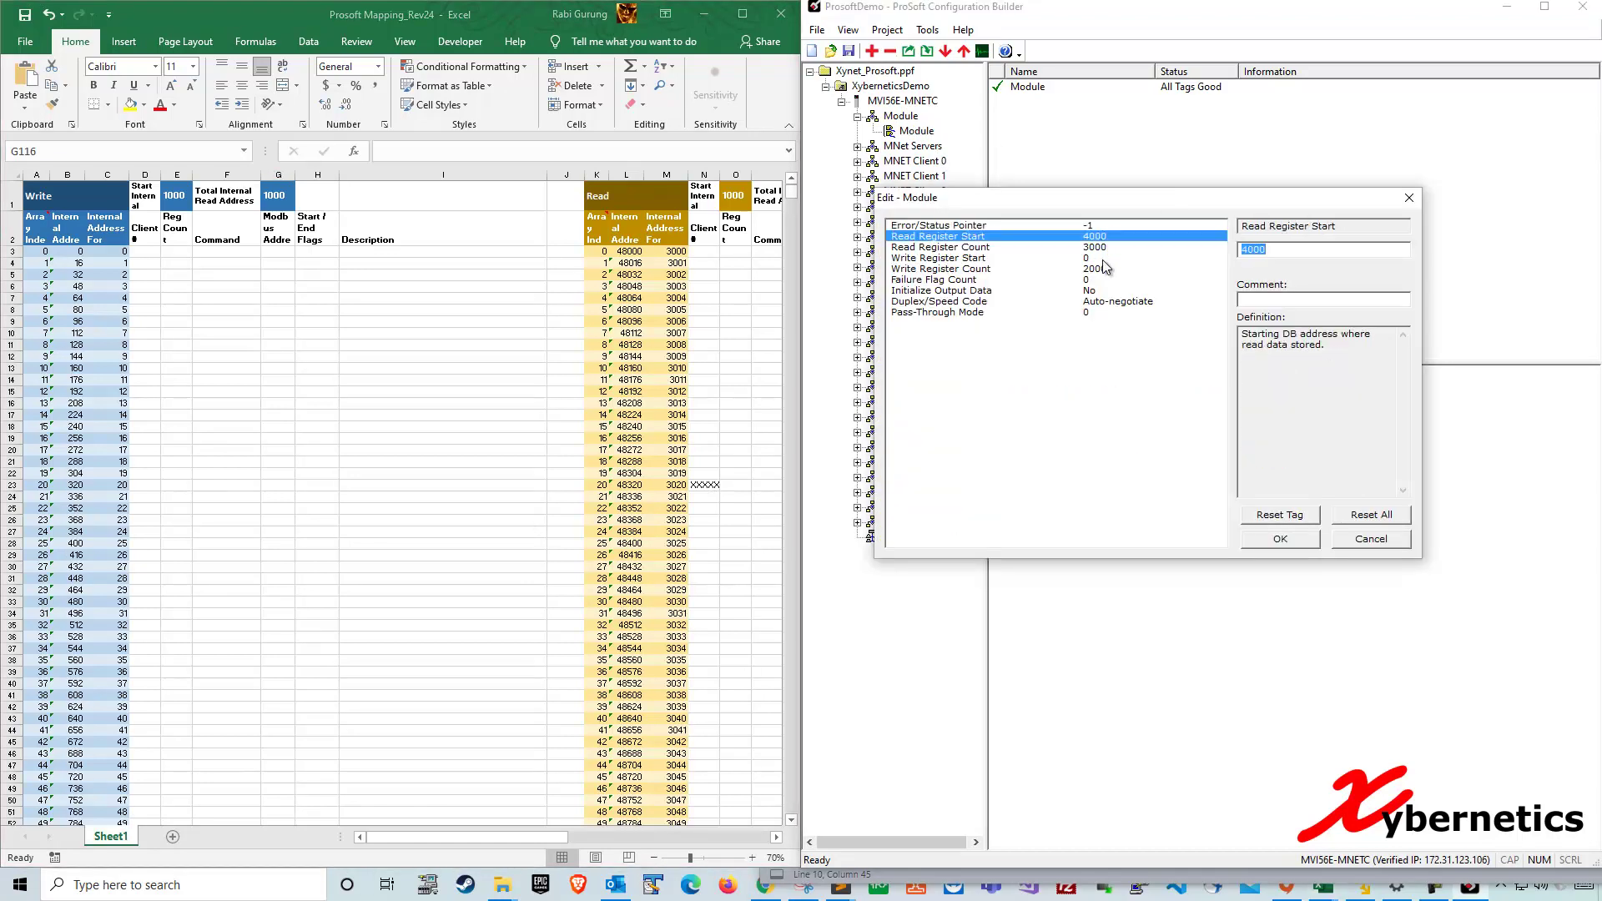
{"action": "left_click", "coordinate": [1097, 250]}
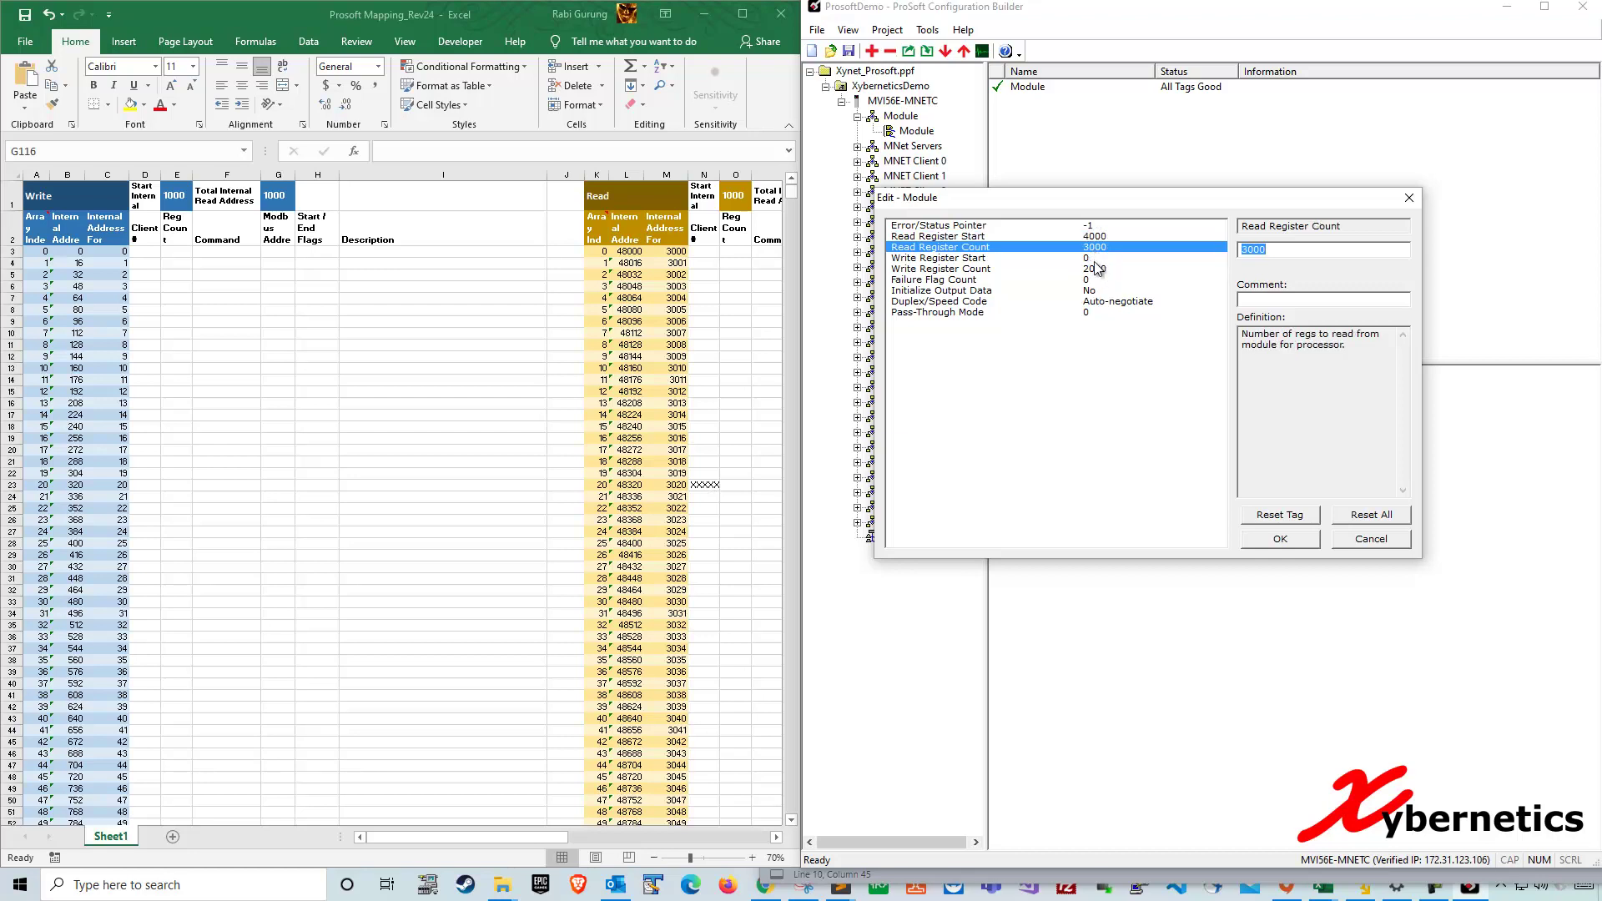
{"action": "left_click", "coordinate": [1093, 258]}
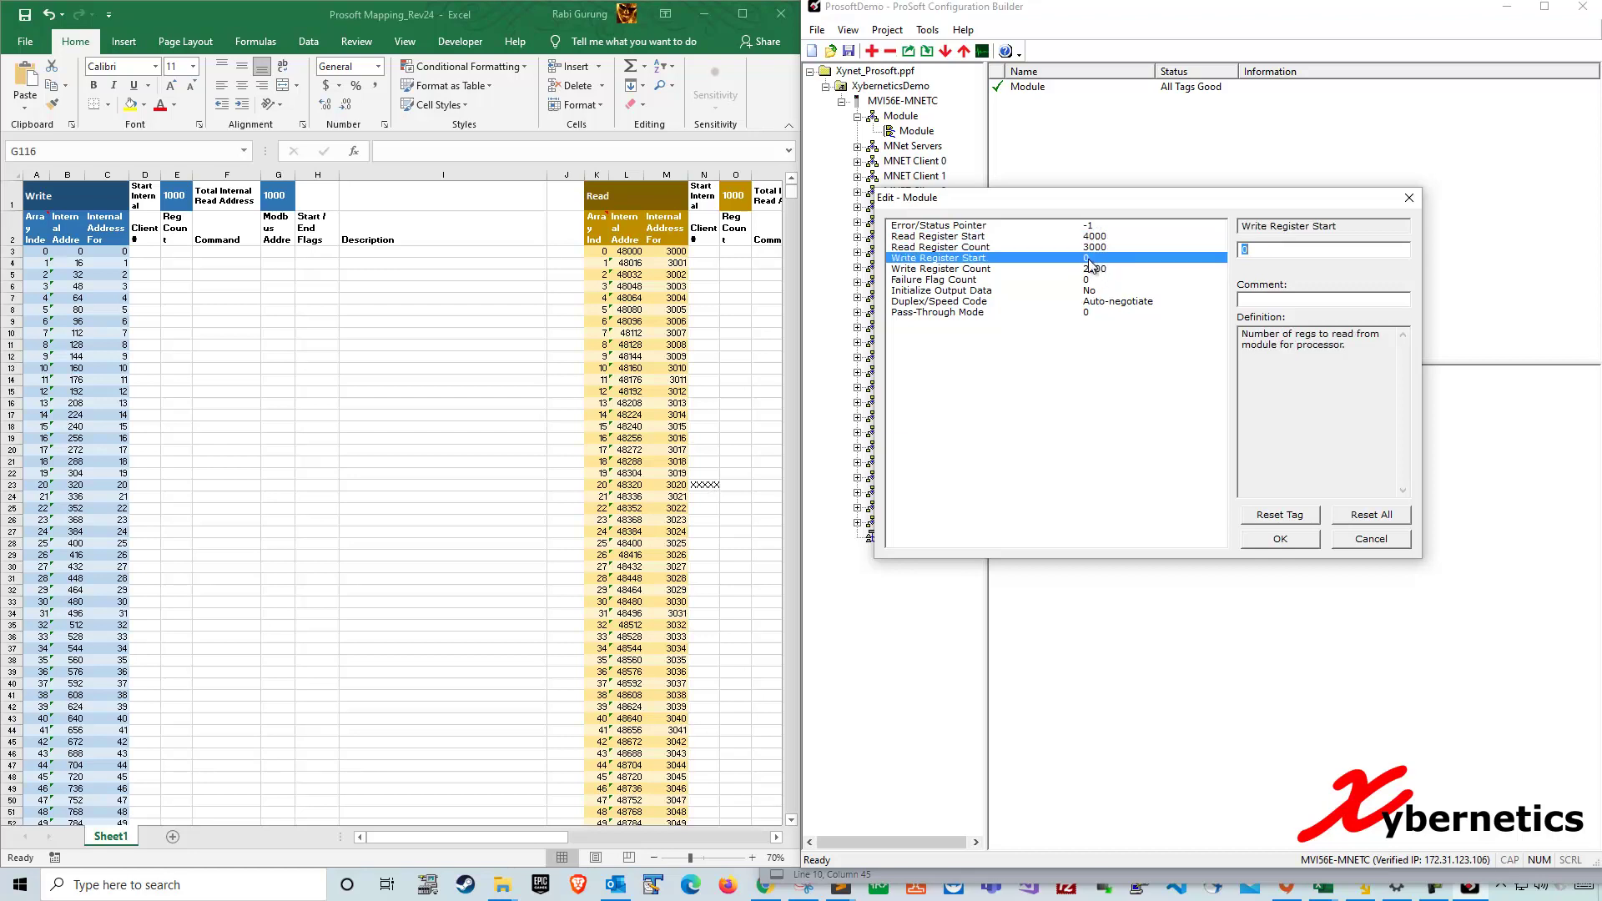
{"action": "left_click", "coordinate": [1094, 269]}
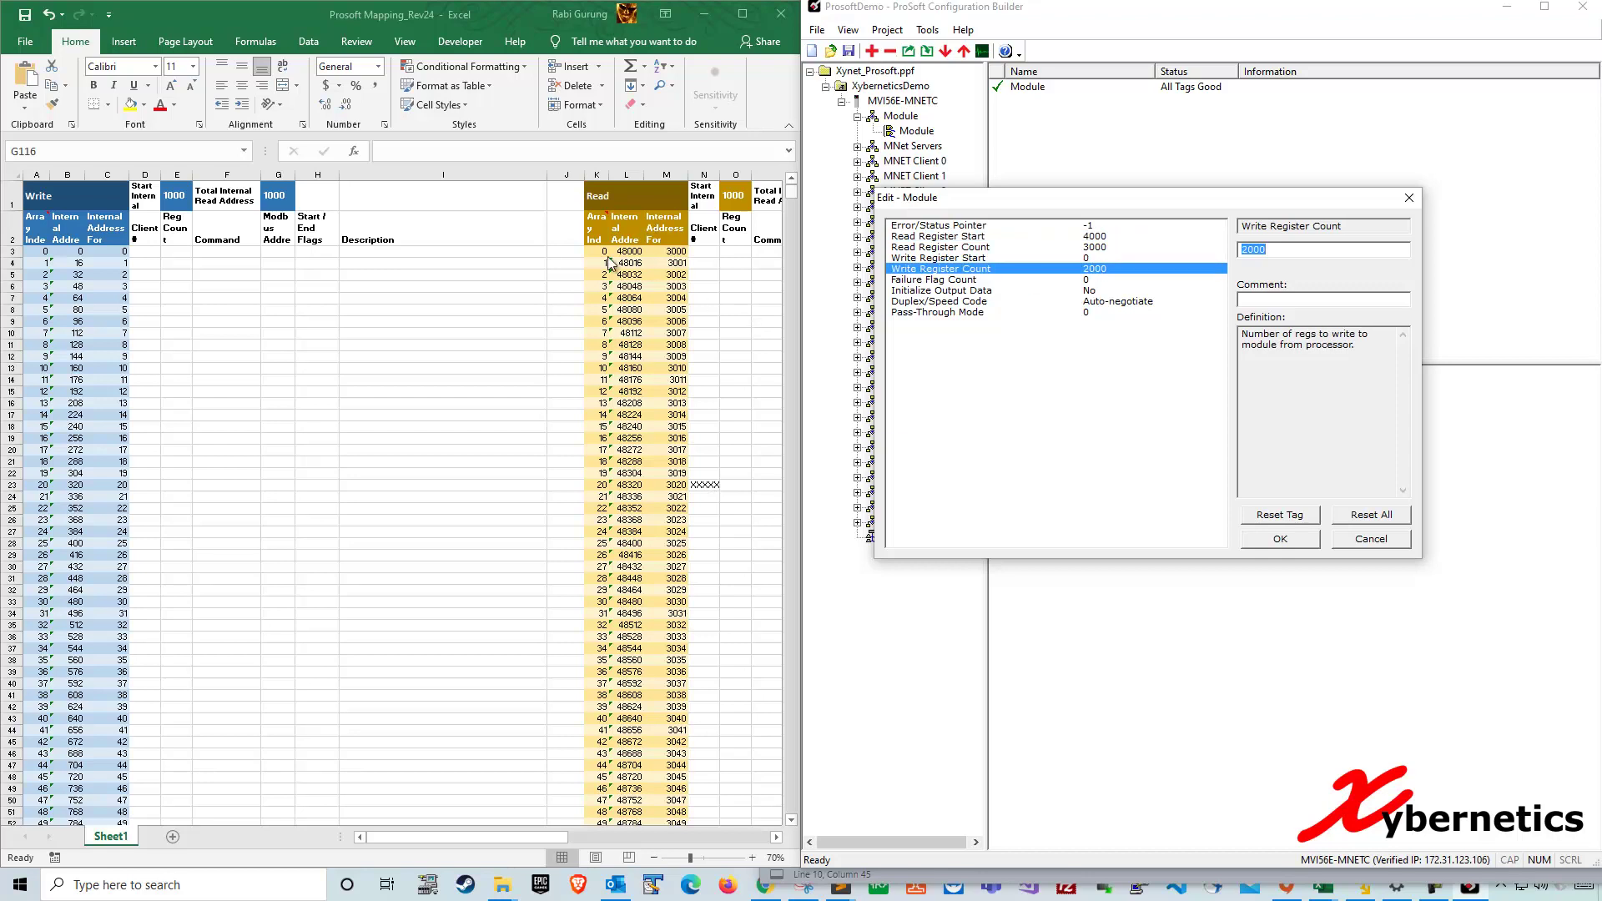
- Select the Read array index 1 cell in Excel, and reposition the Sublime Text window to overlap the Read mapping columns
{"action": "left_click", "coordinate": [603, 255]}
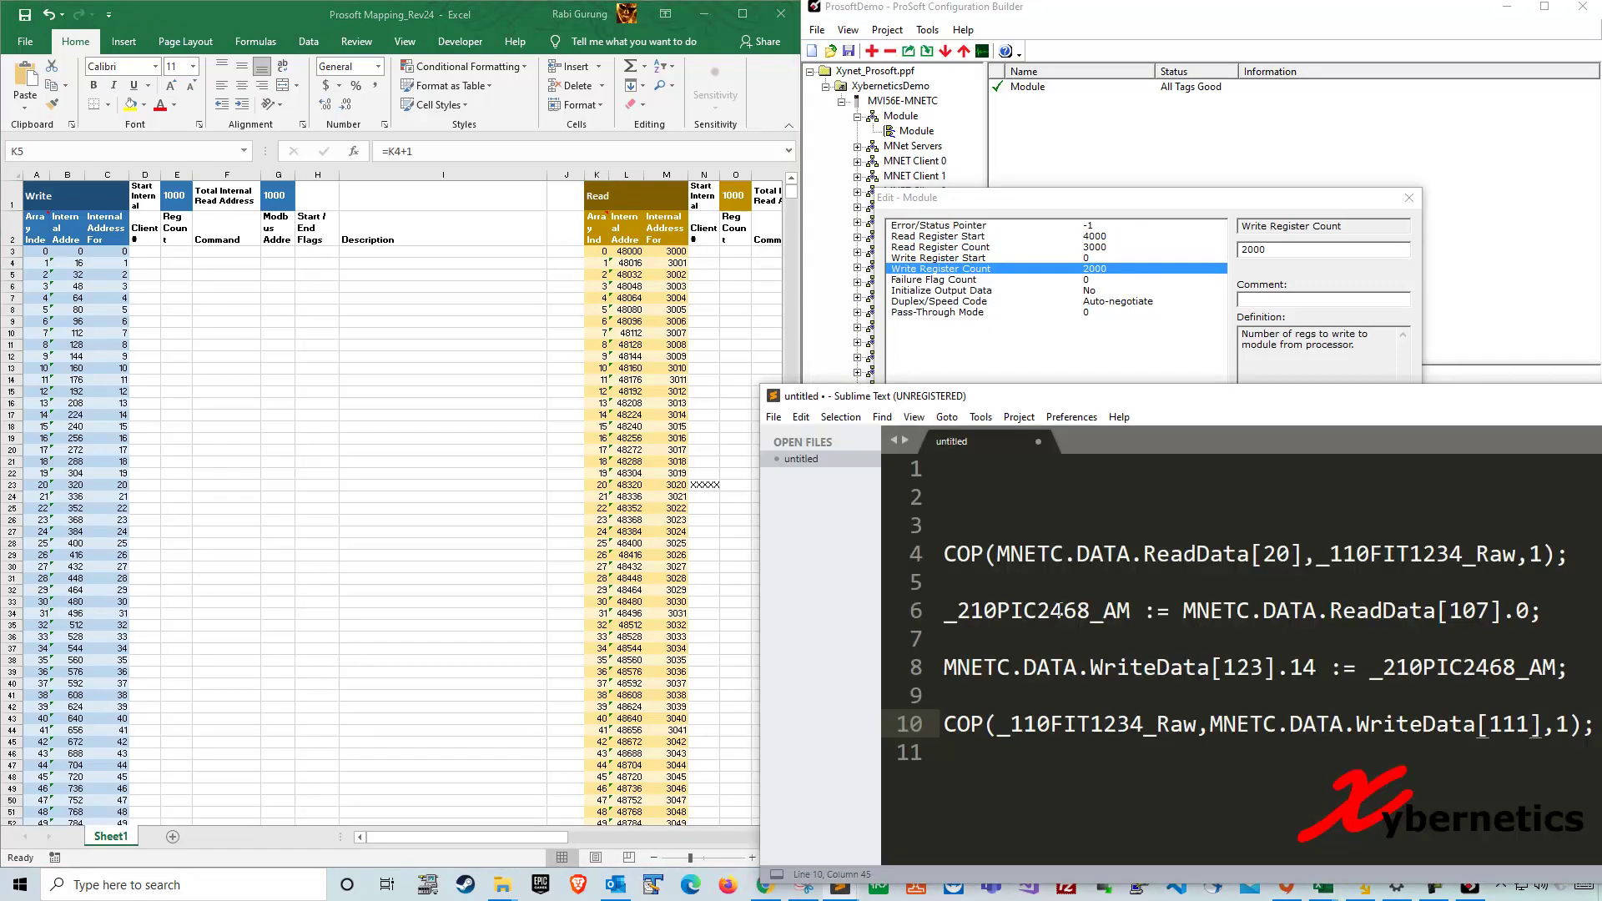
{"action": "left_click_drag", "start_coordinate": [1180, 409], "coordinate": [1009, 394]}
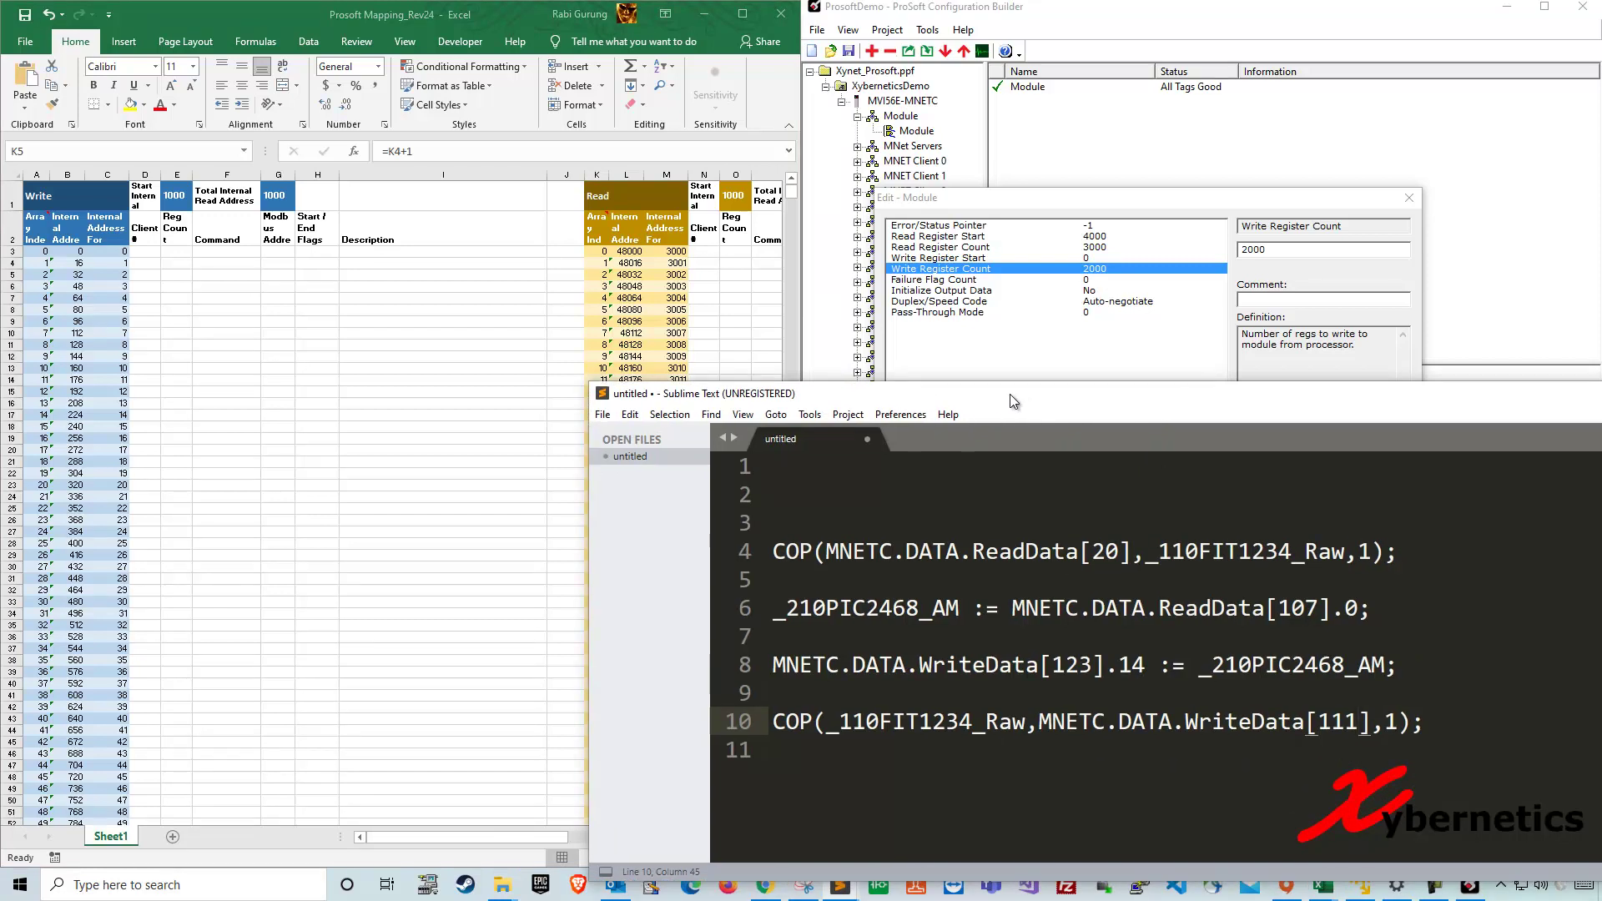